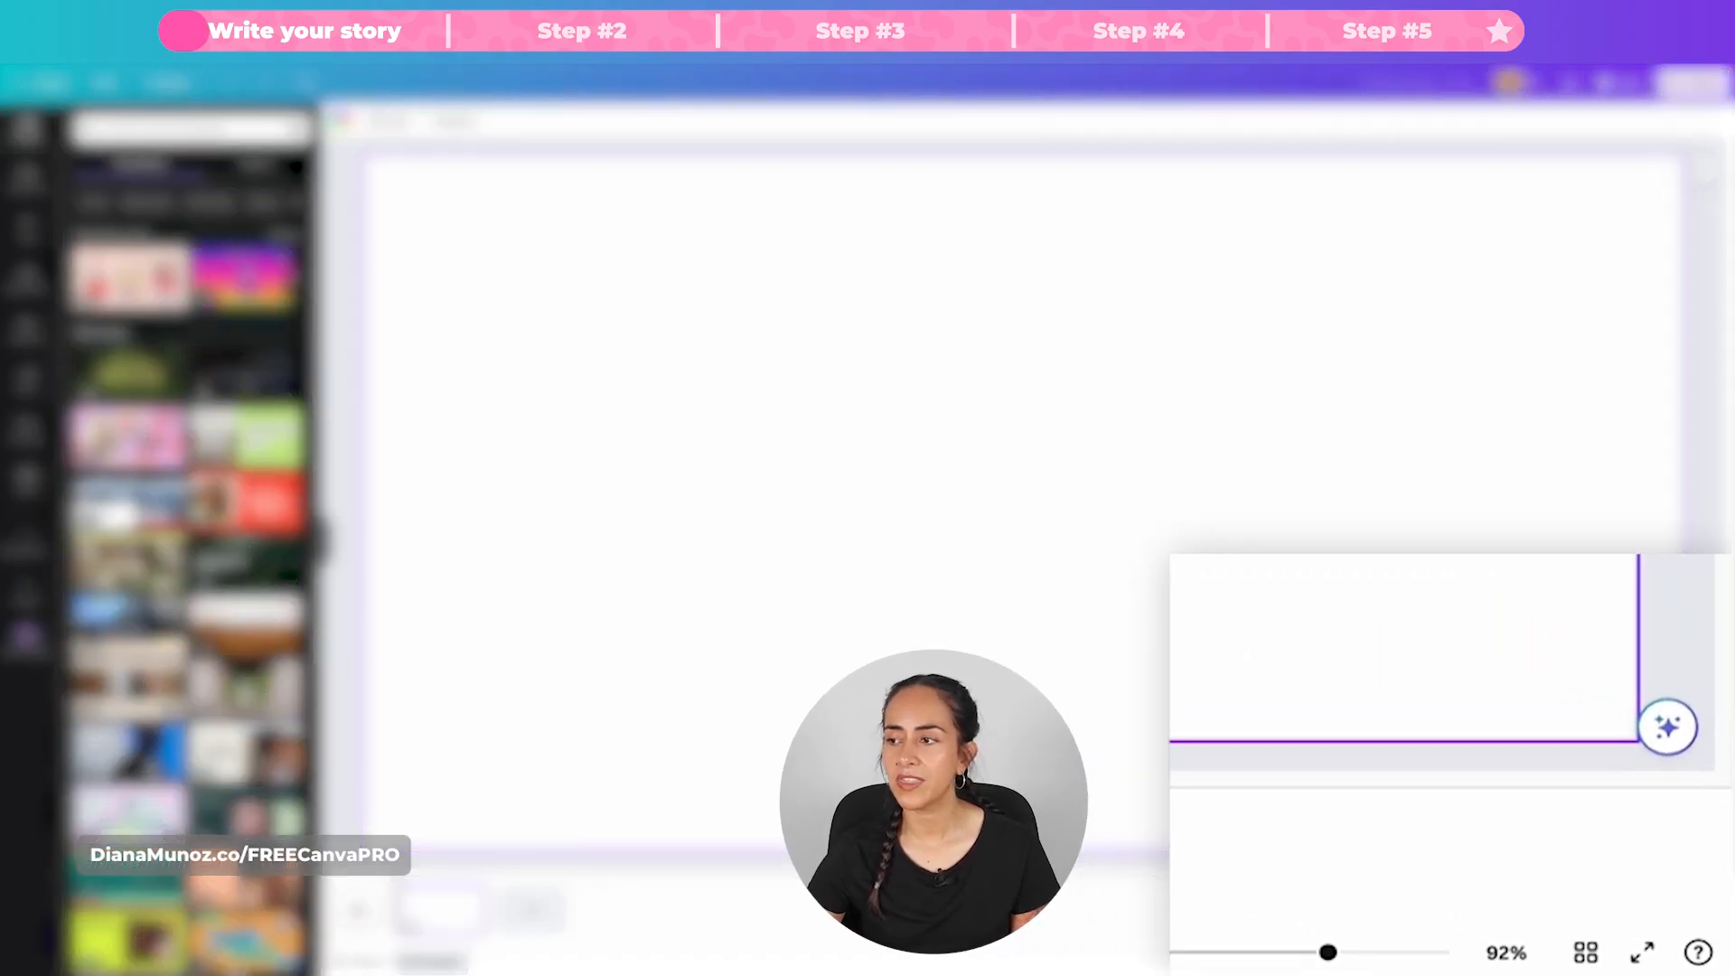
Step: Search the Canva Assistant for "magic write" and open Magic Write on the blank page
click(1669, 739)
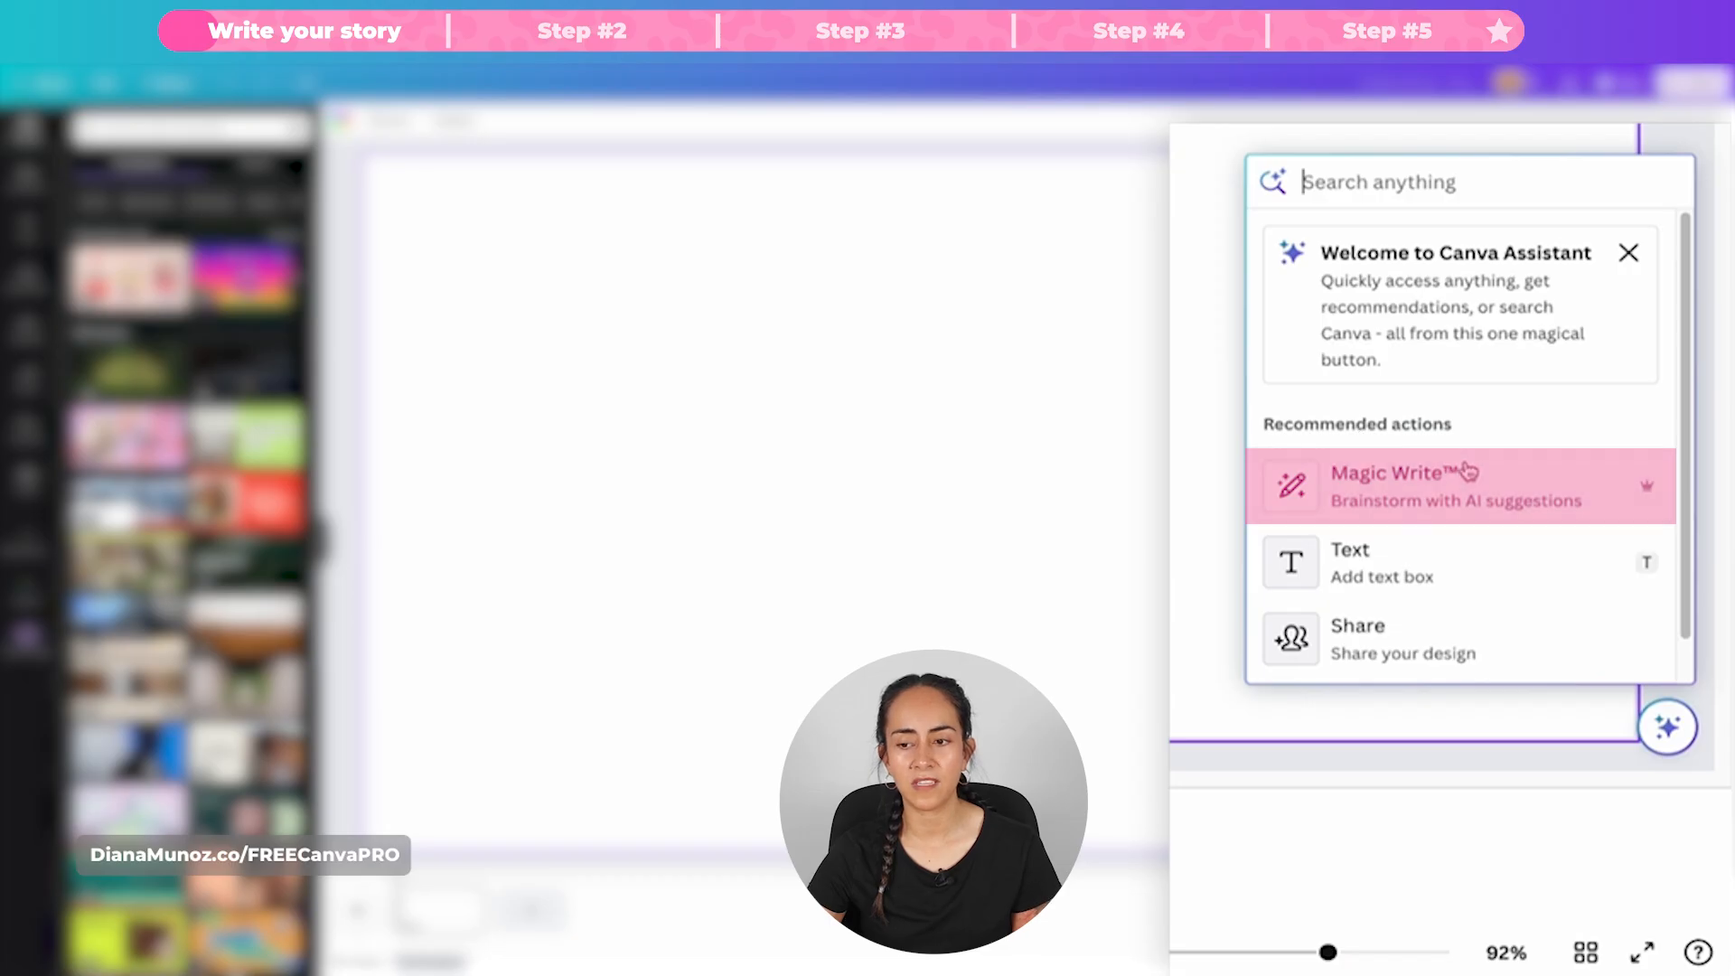
click(1423, 204)
text(ma)
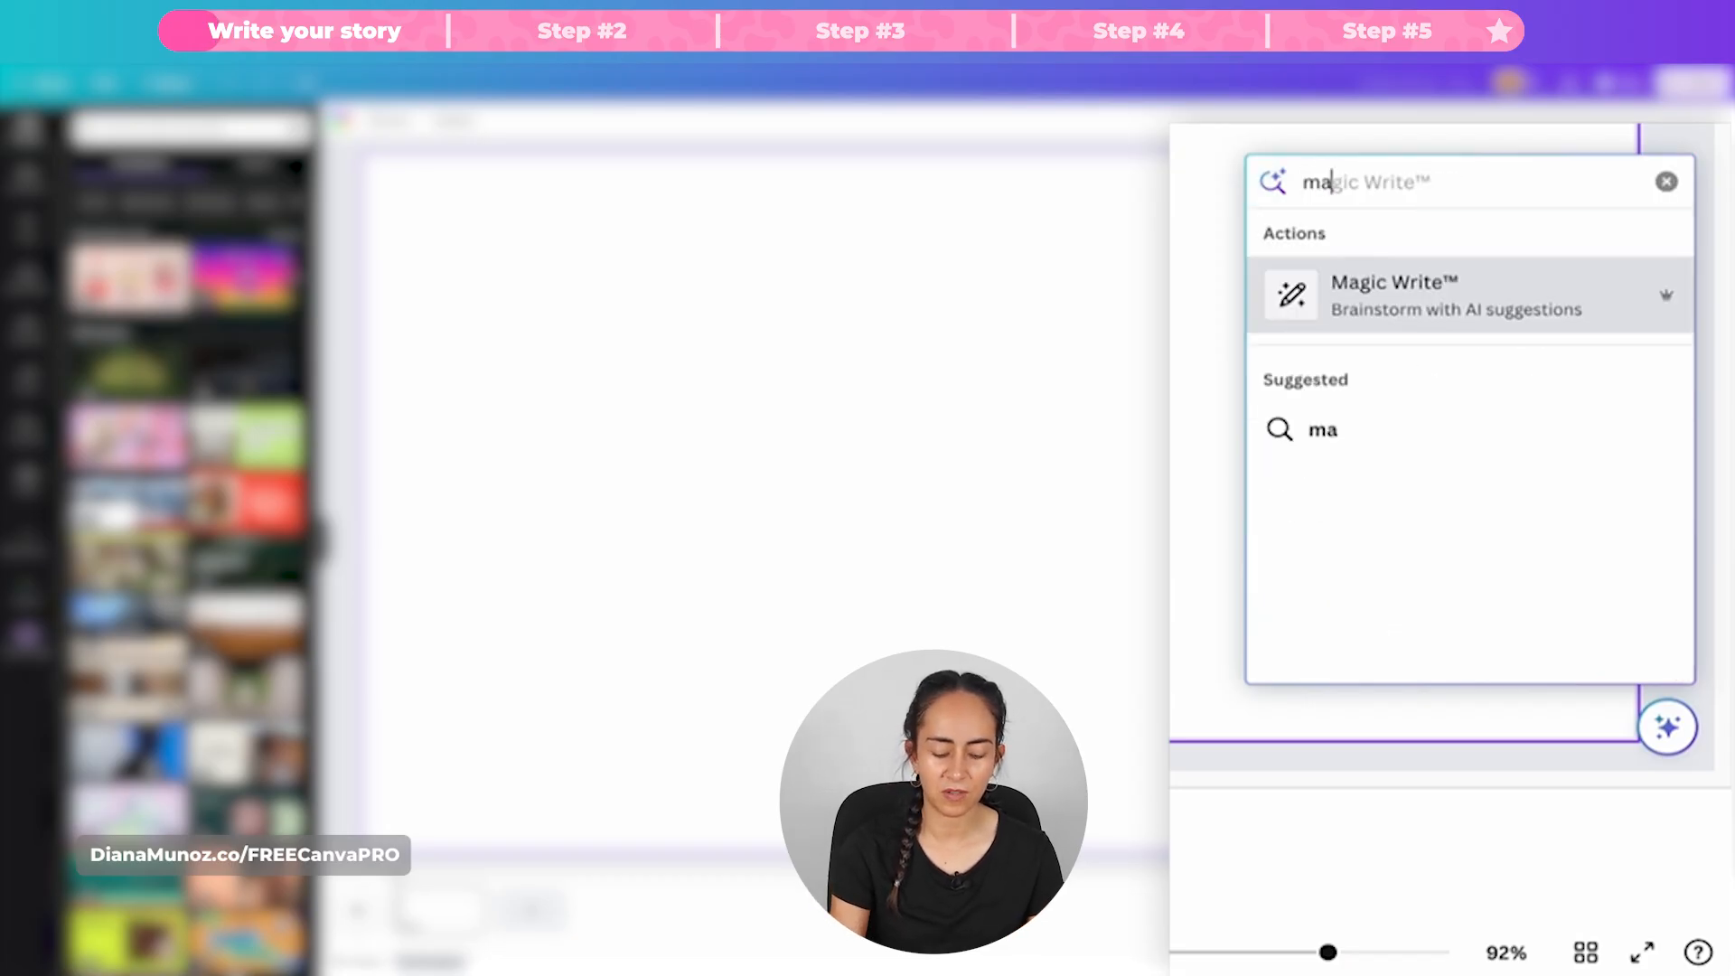
text(gic write)
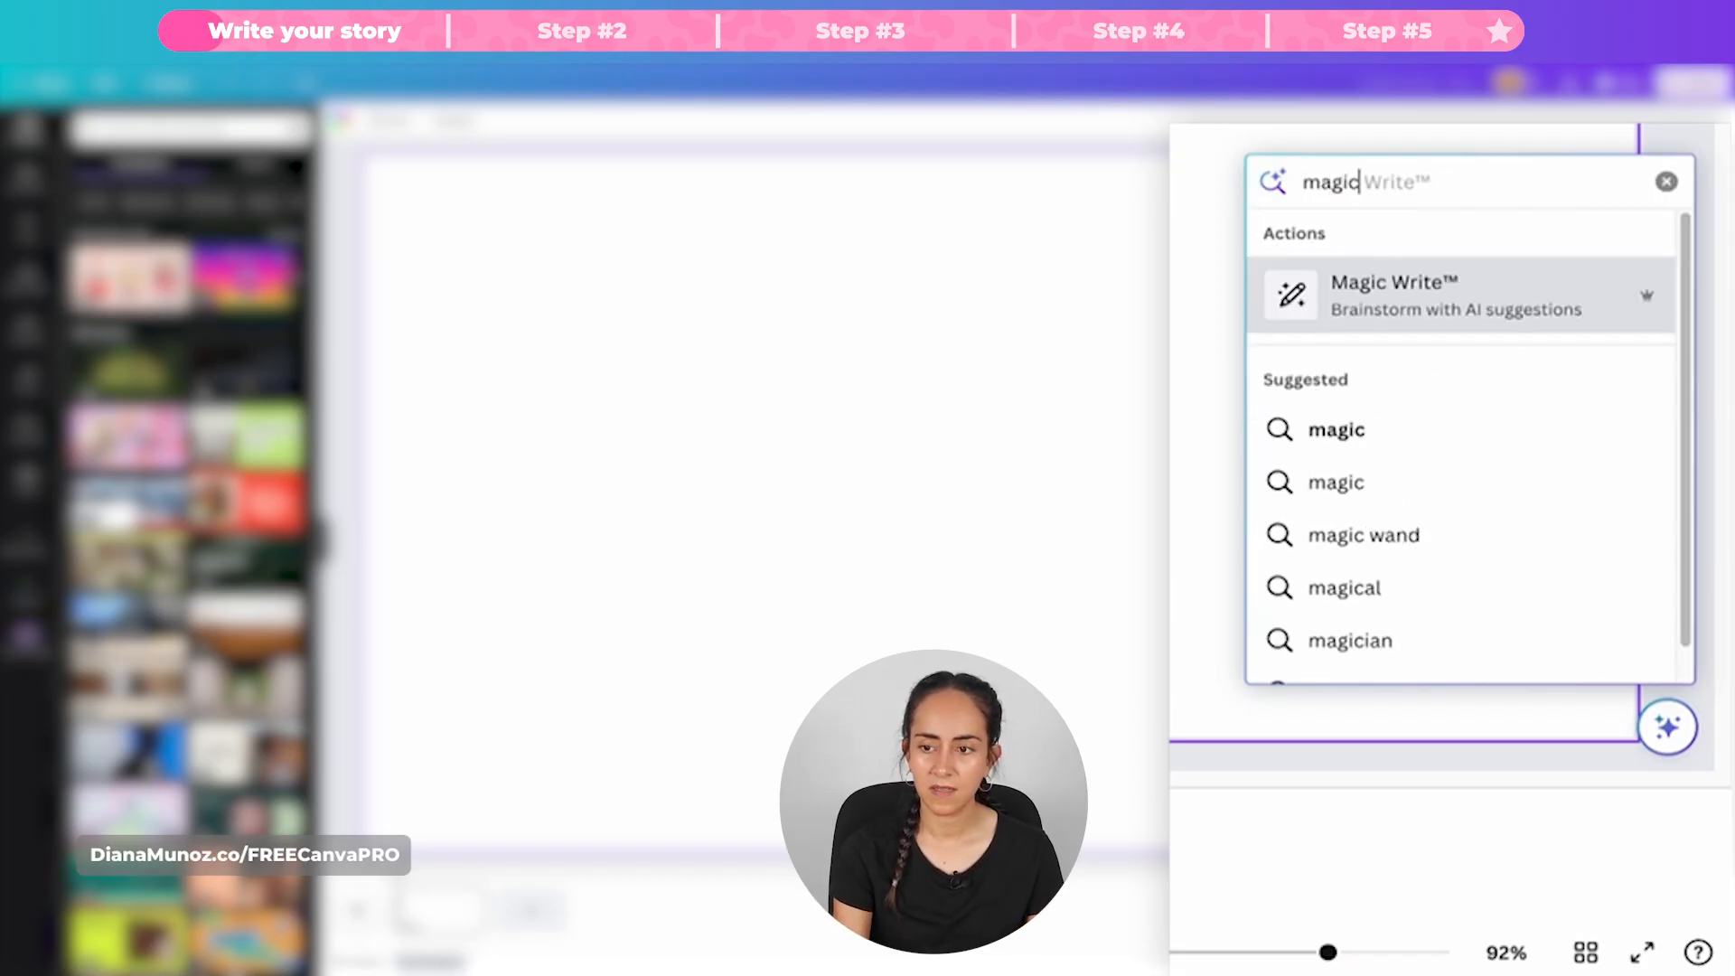
click(1499, 298)
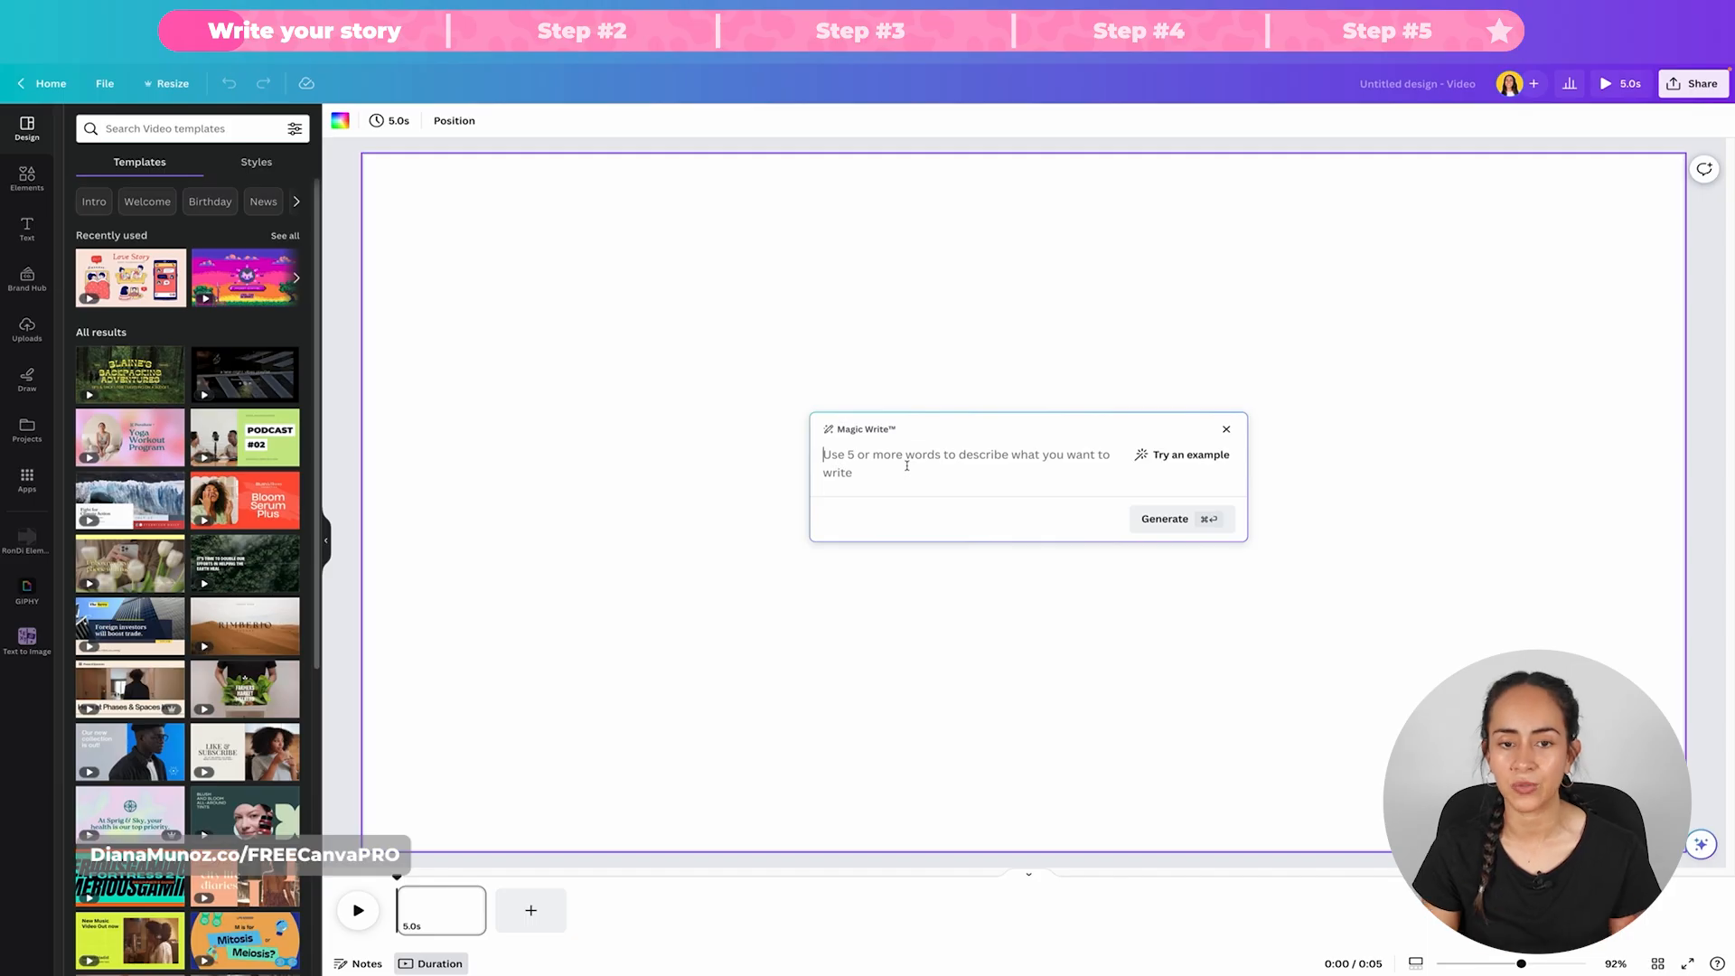
Step: Generate text from the prompt "Write a short story for kids, it must include 1 animal and make it into 3 short paragraphs"
text(W)
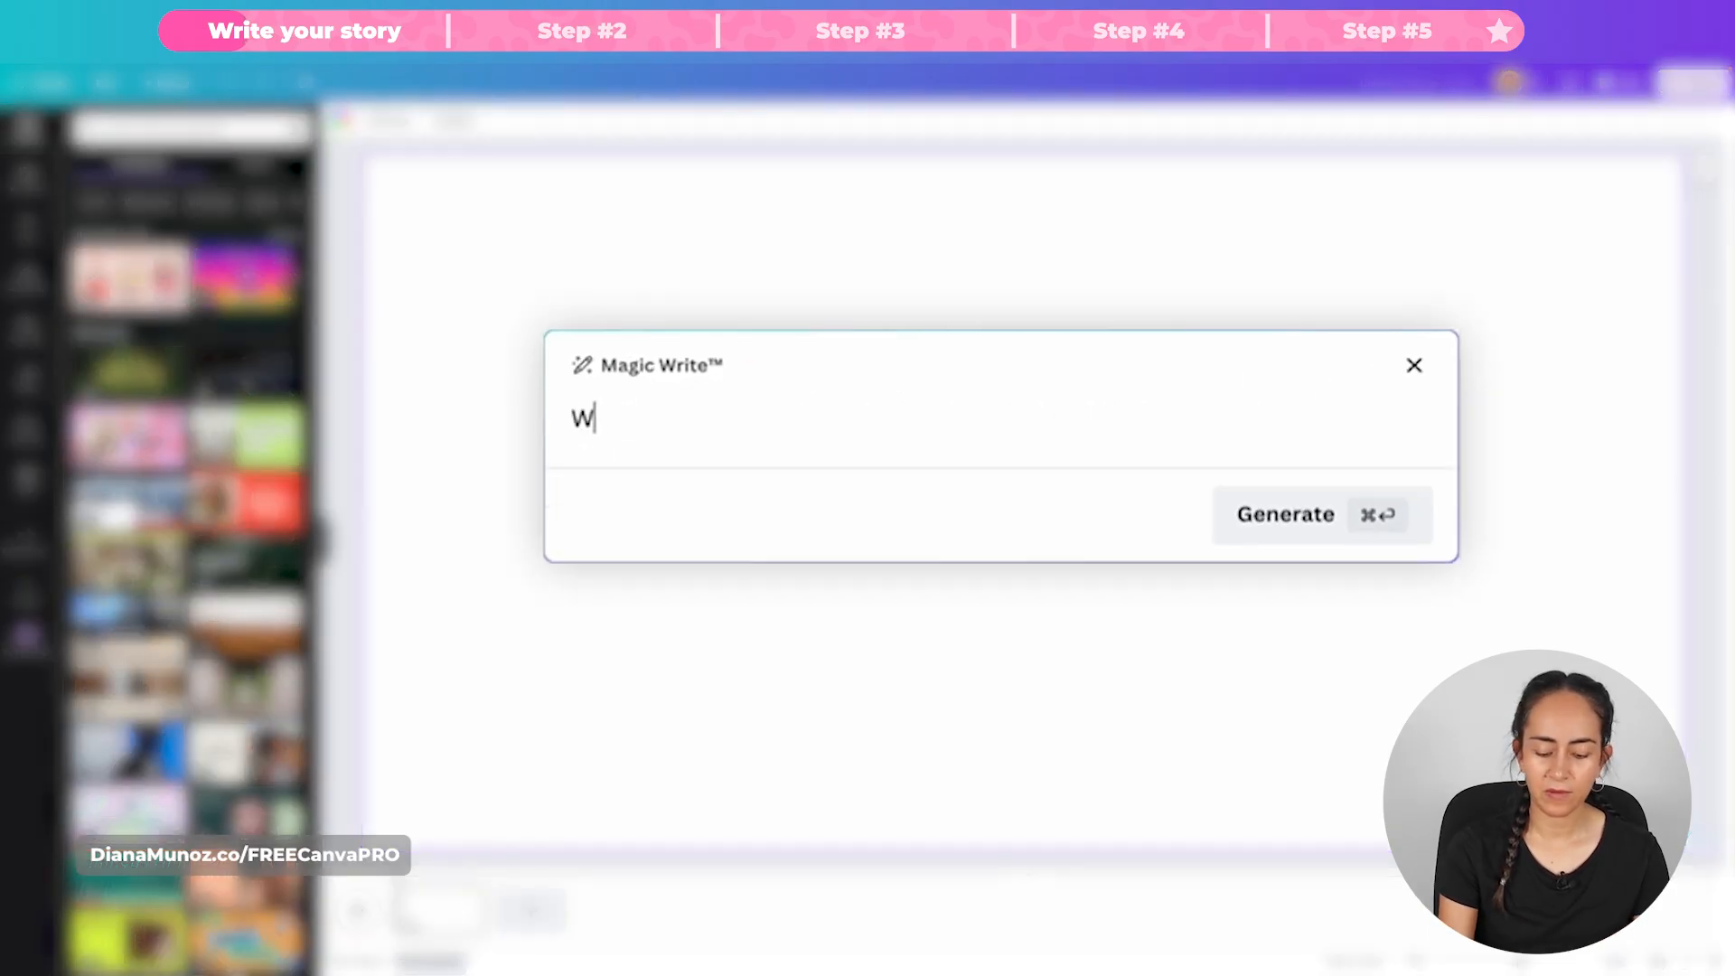
text(rite a short s)
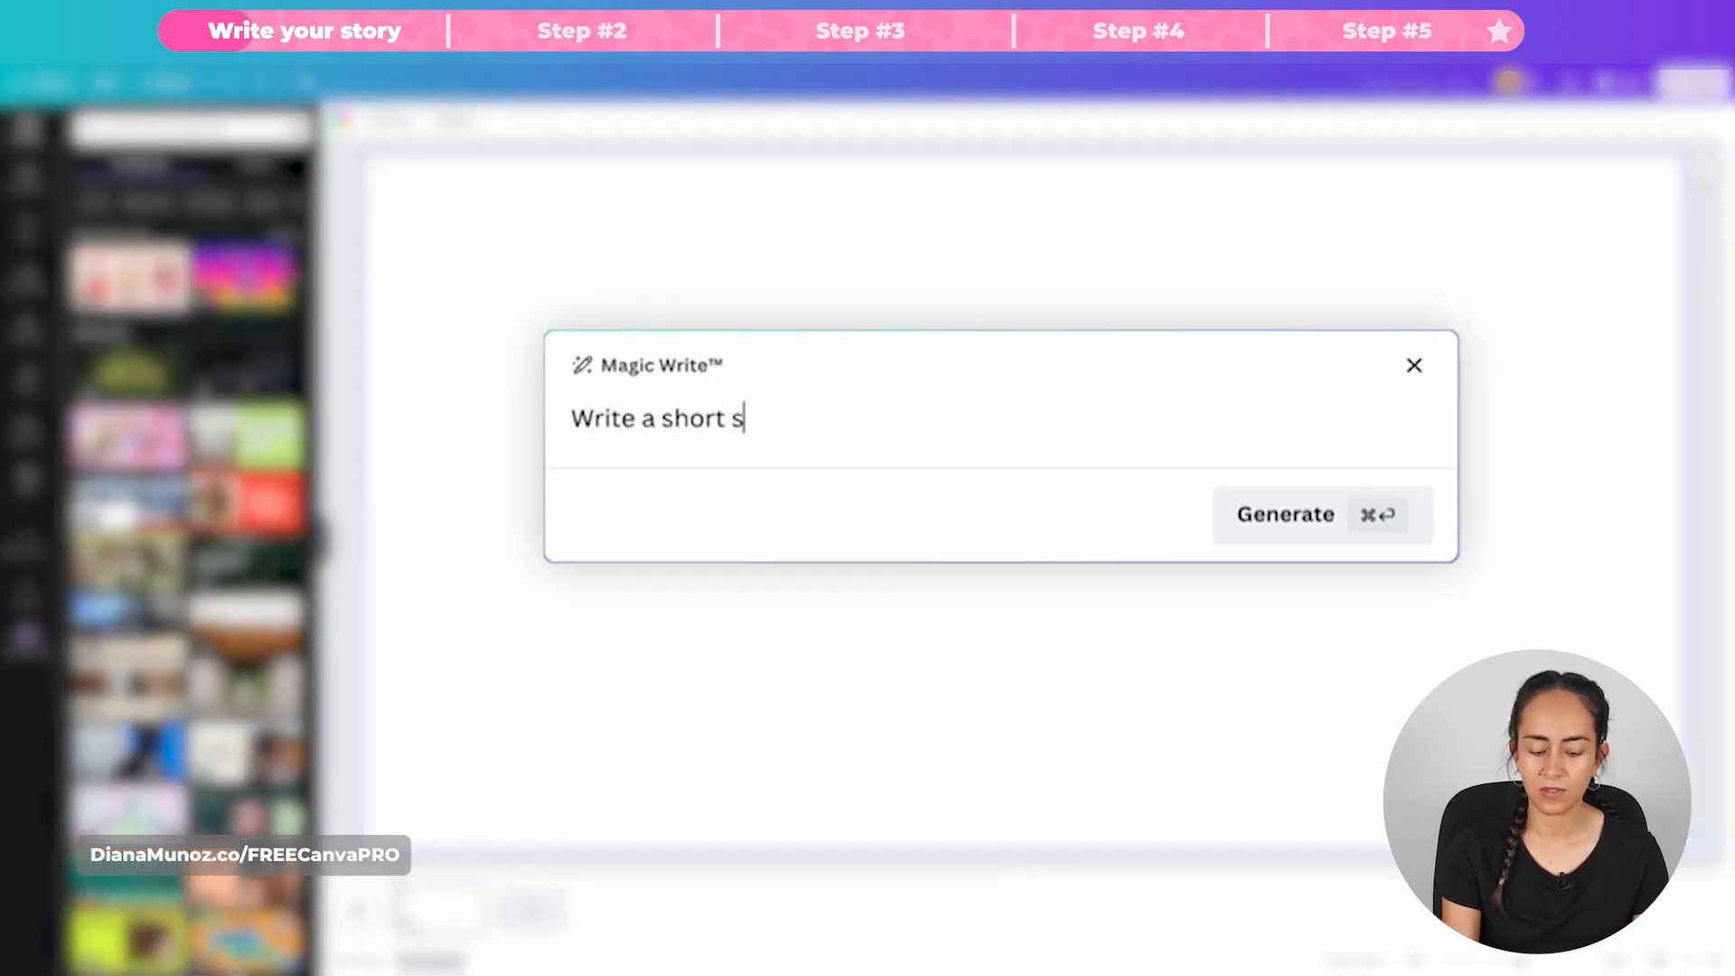
text(o)
key(BackSpace)
text(tory)
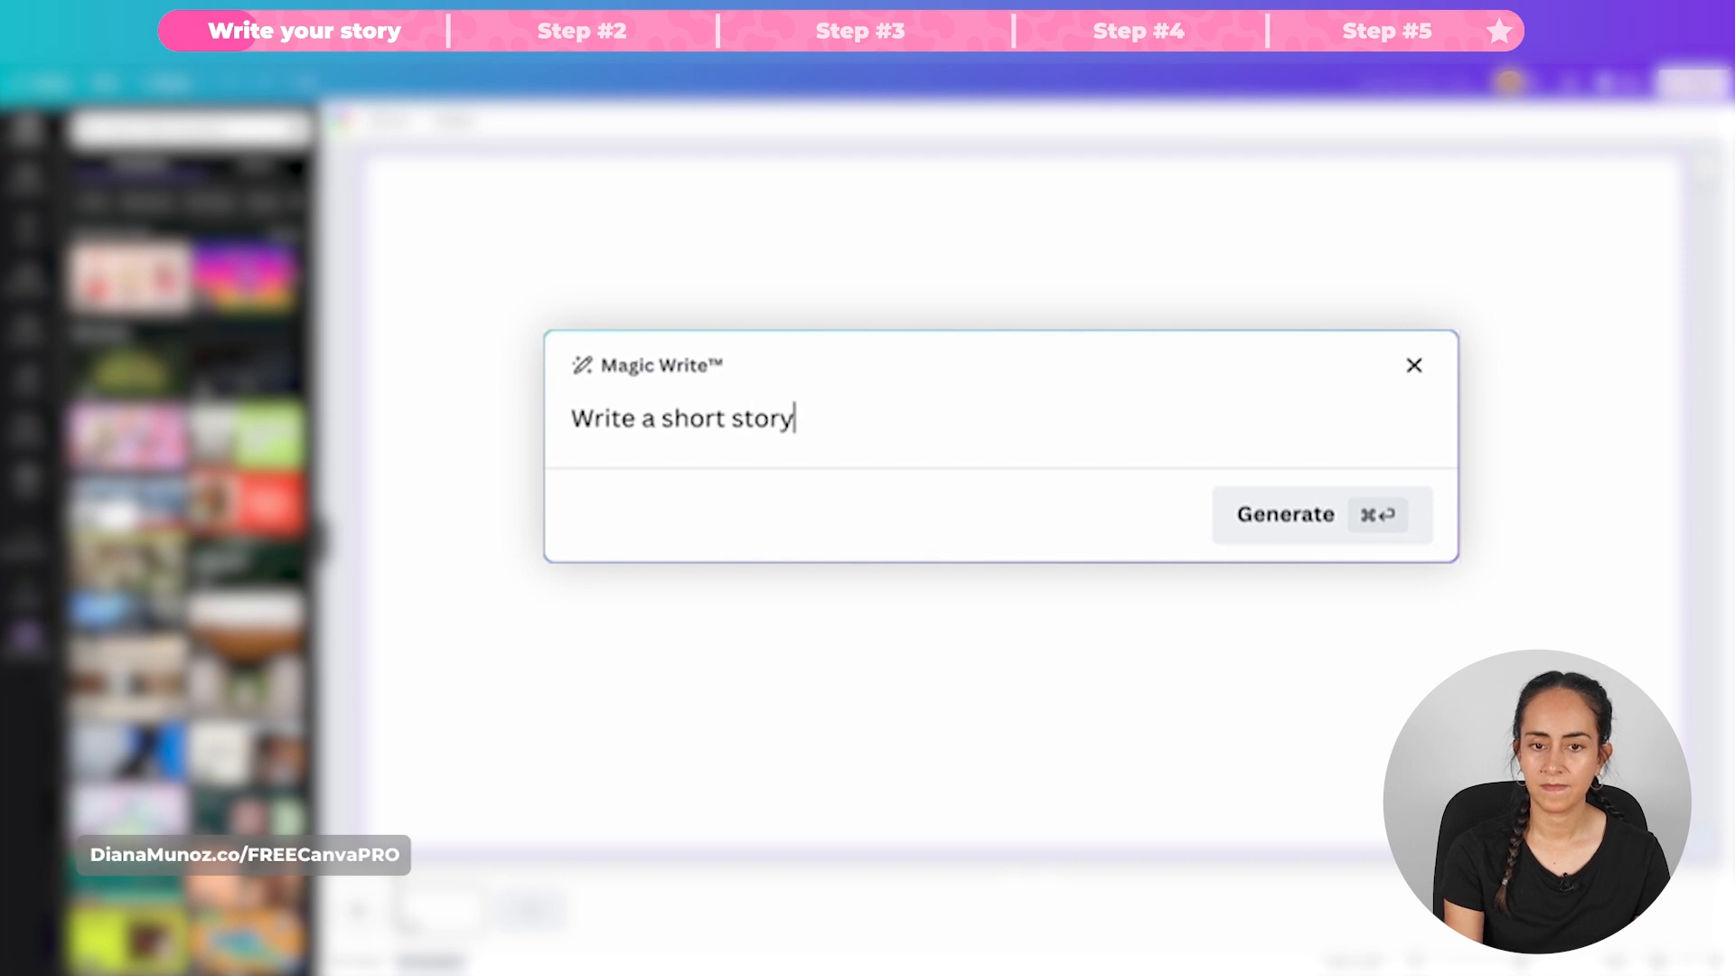
text( for kid)
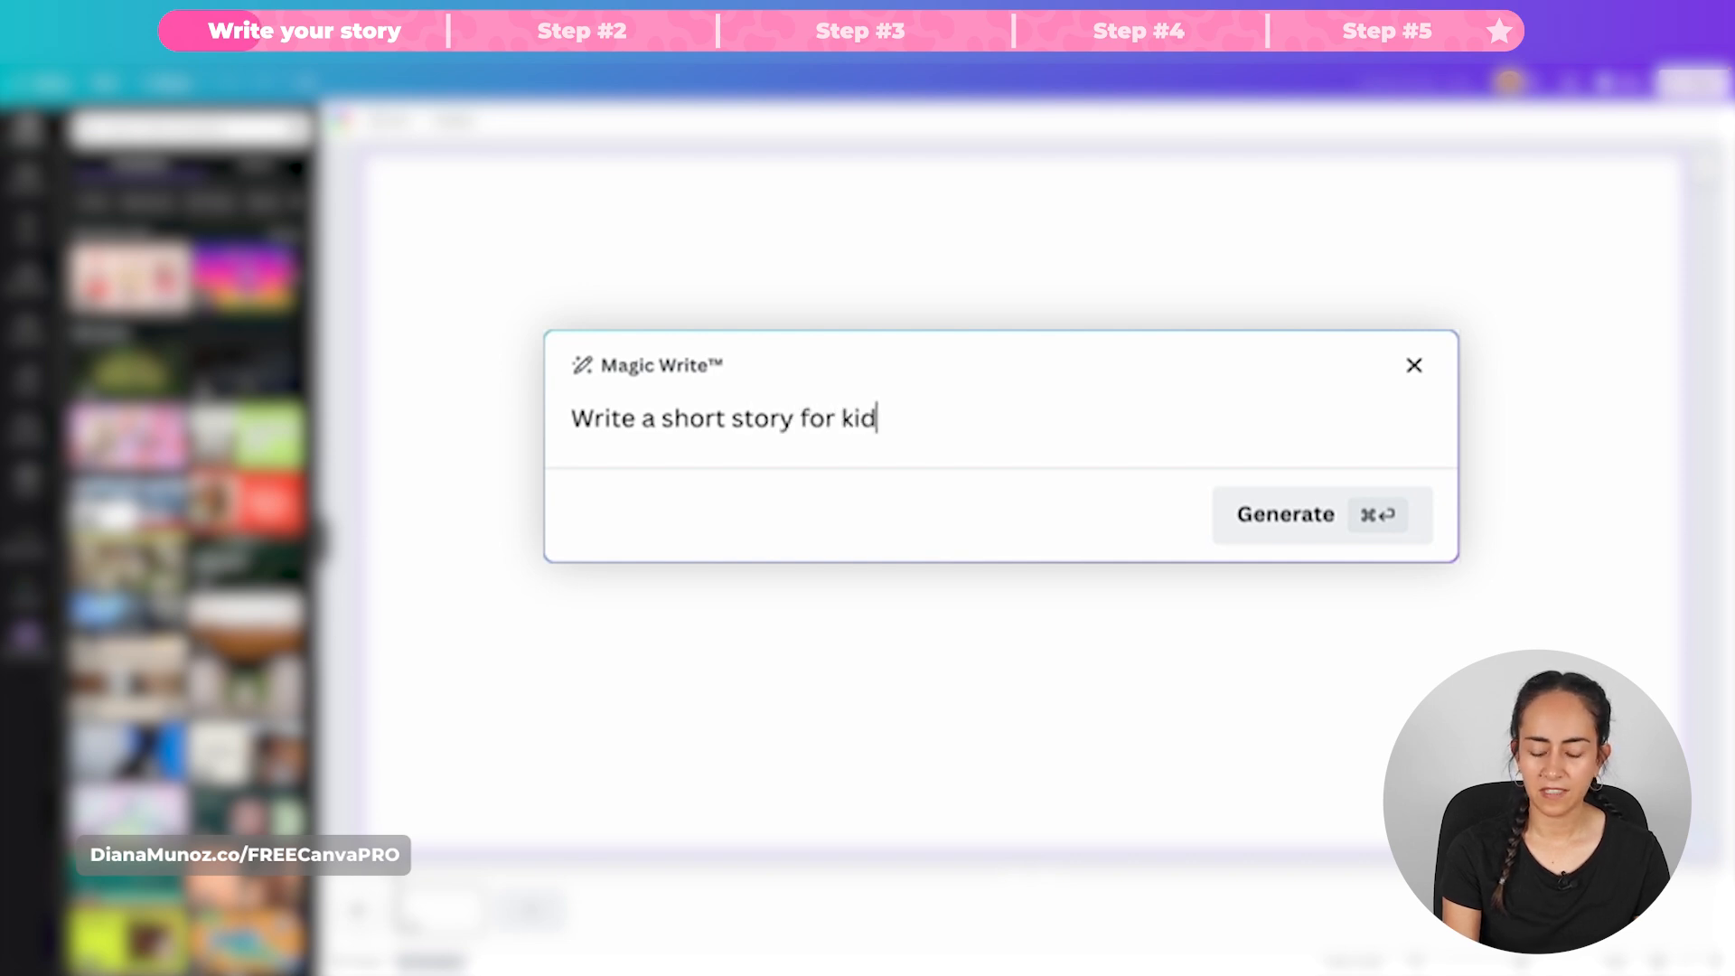
text(s, it must include 1 )
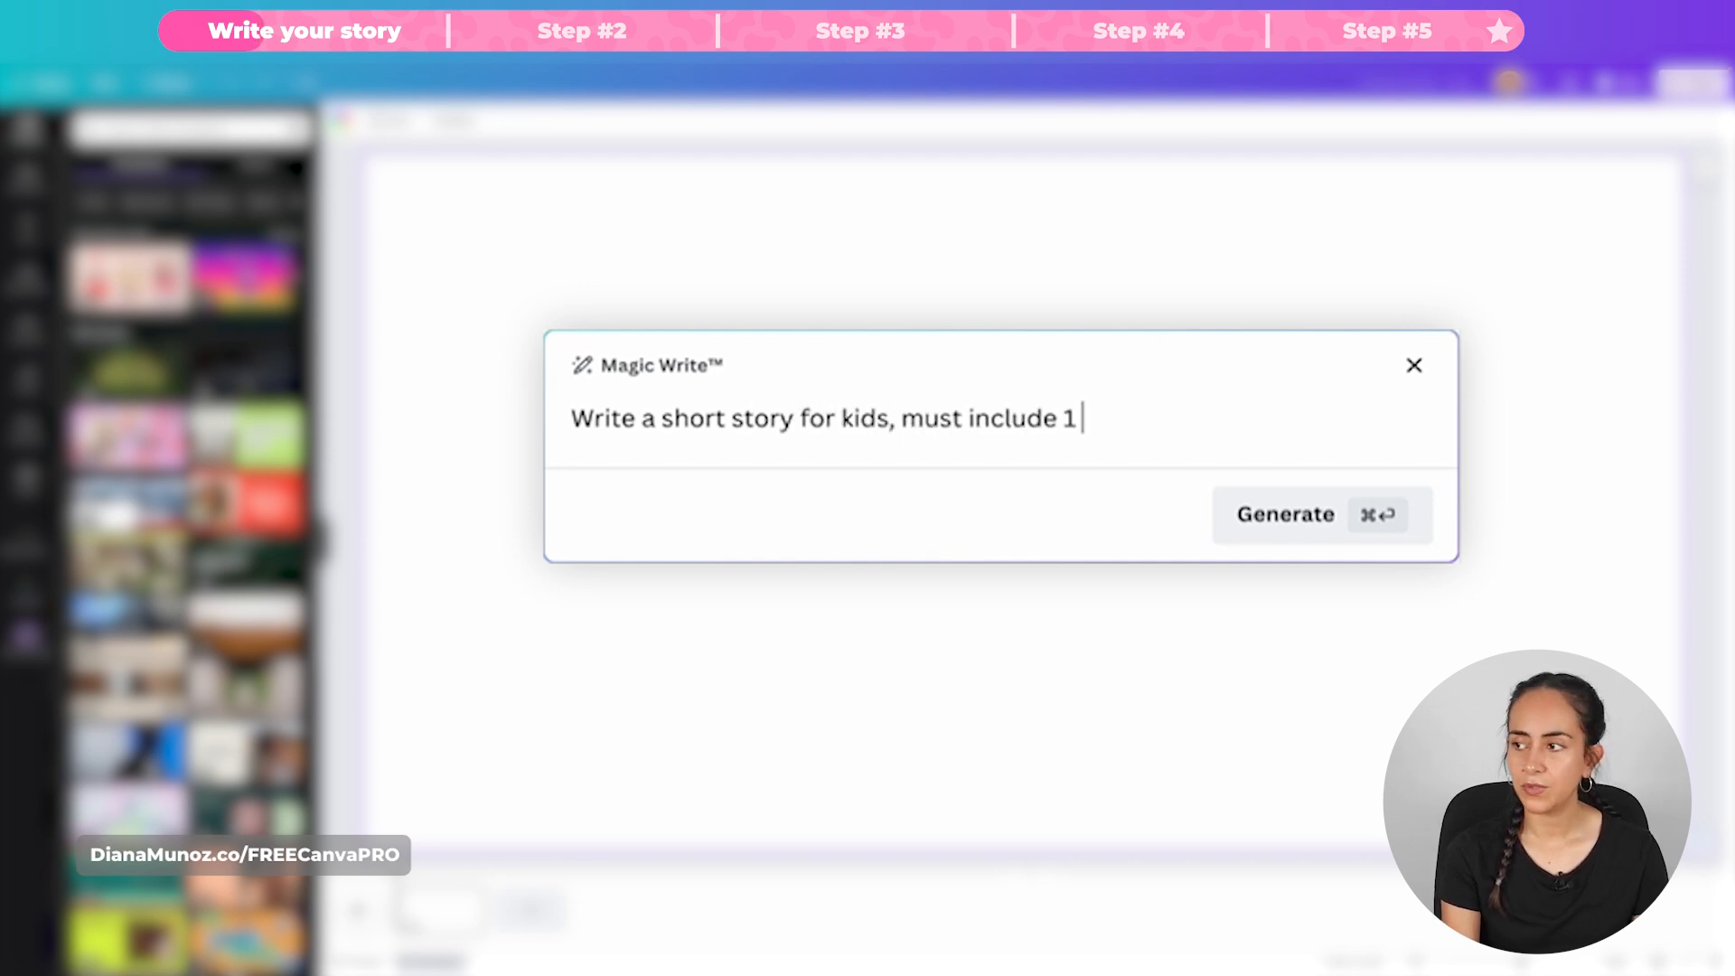
text(animal and make it into 3 s)
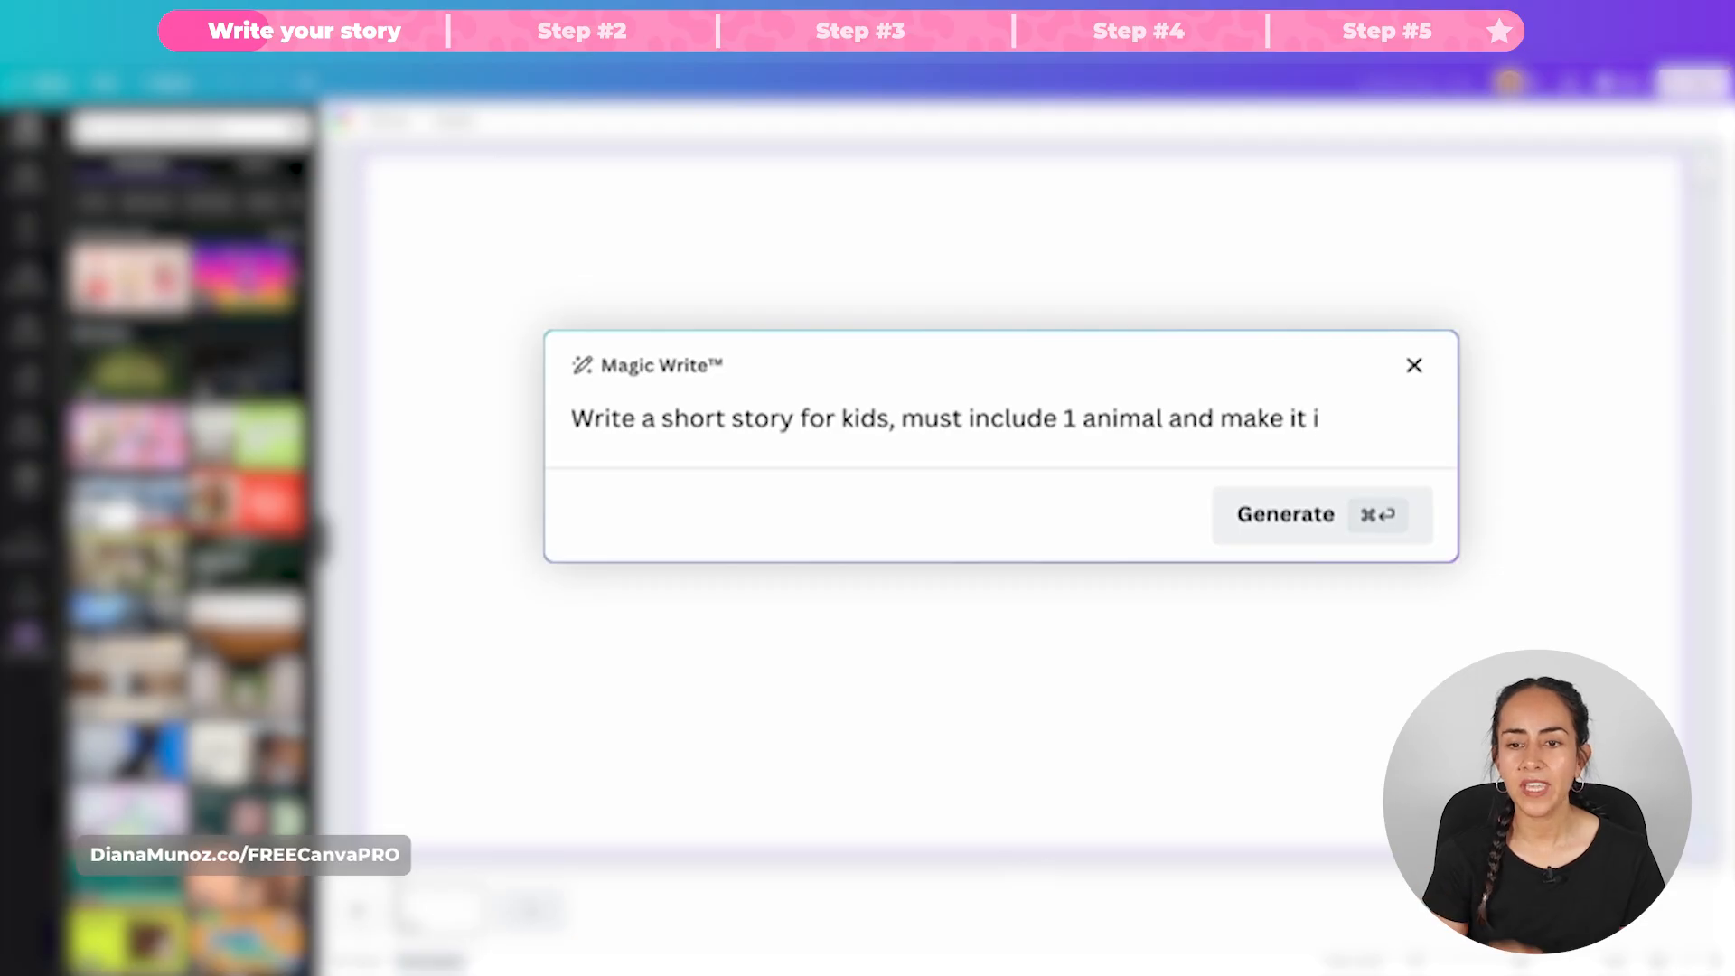
text(hort paragraphs)
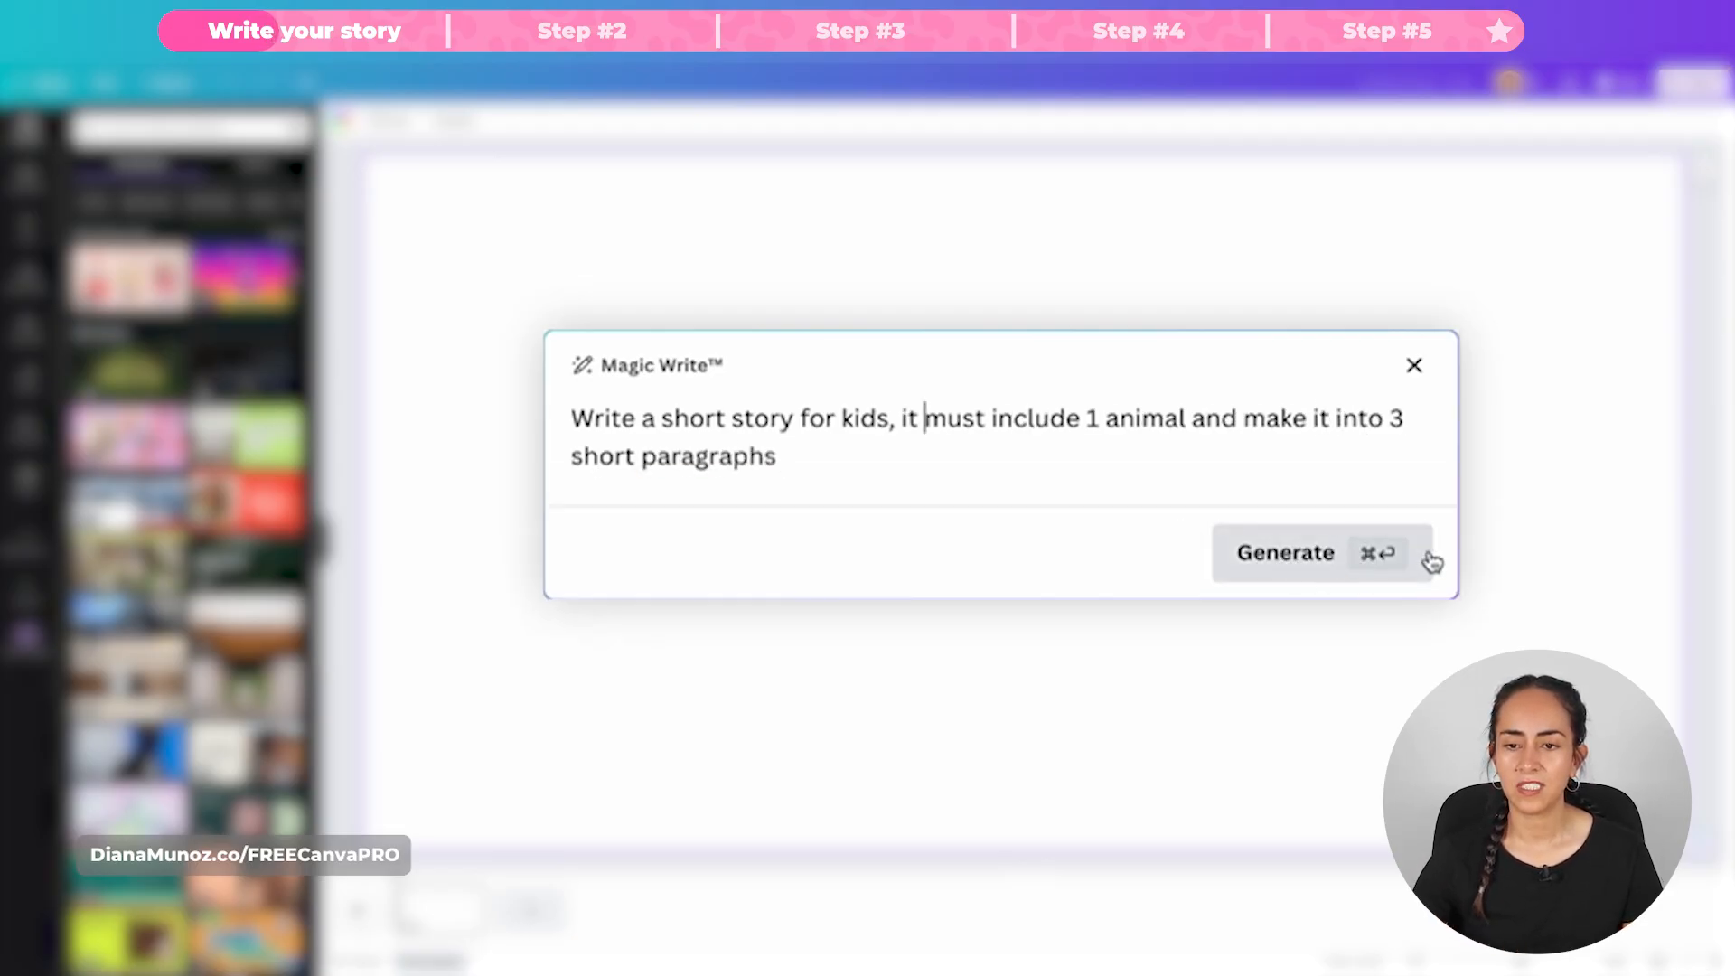
click(1306, 564)
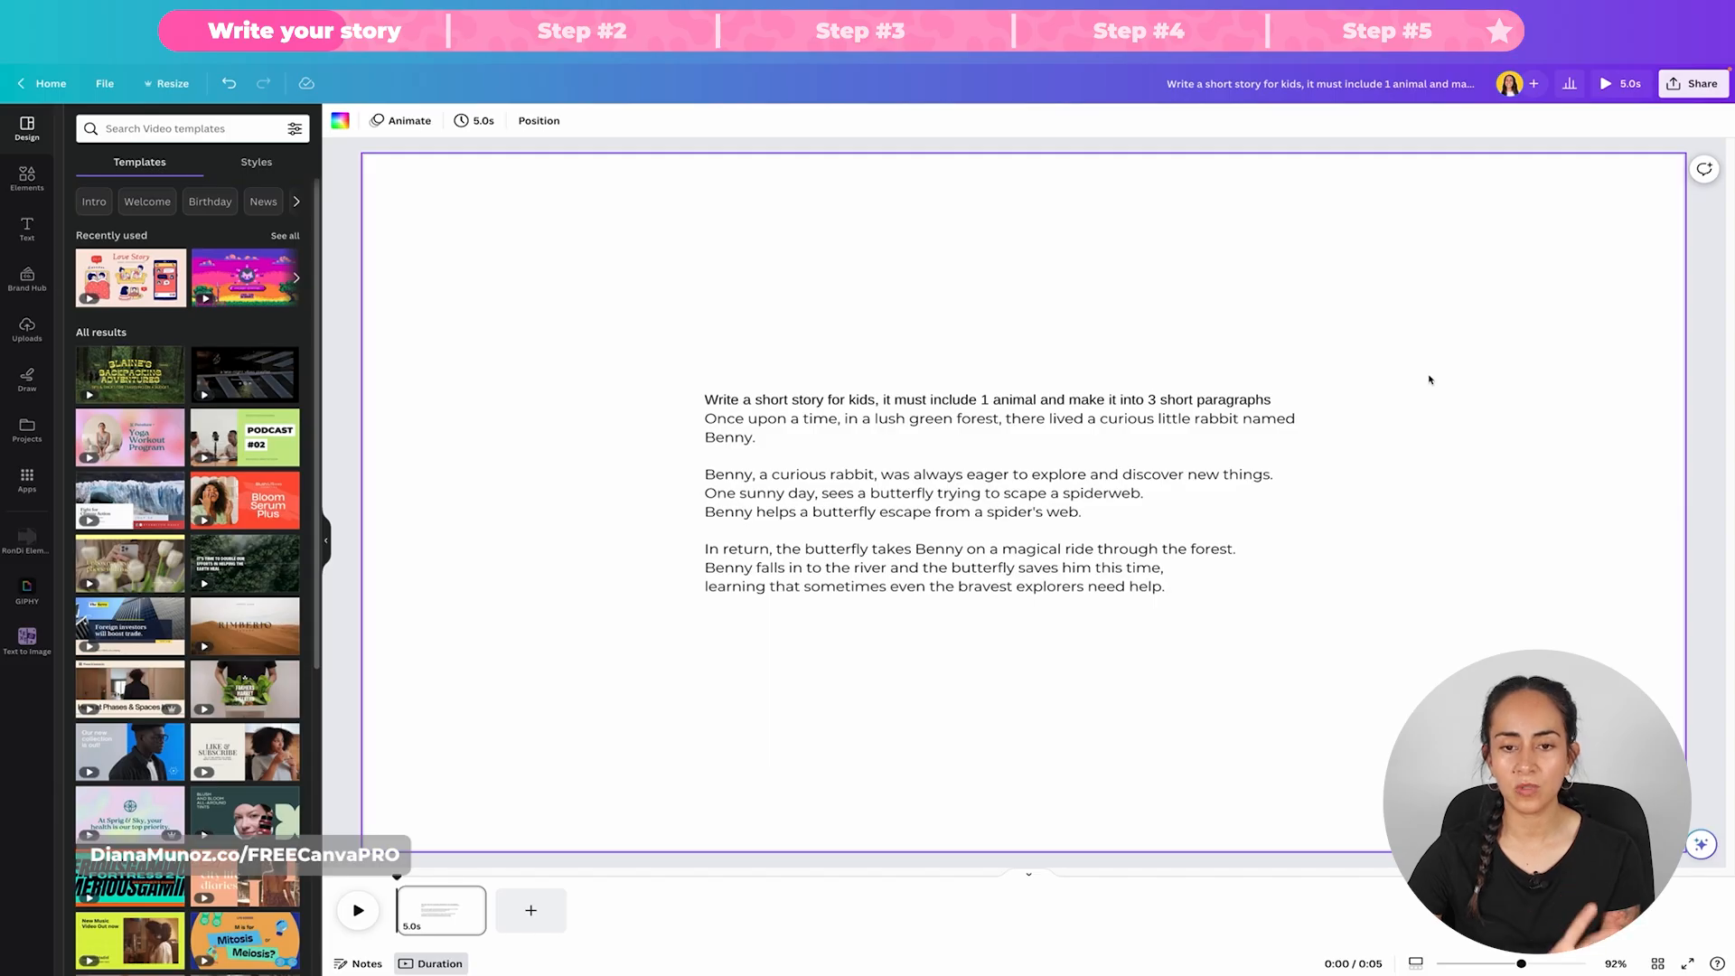
Step: Delete the prompt sentence from the start of the generated story text
click(771, 463)
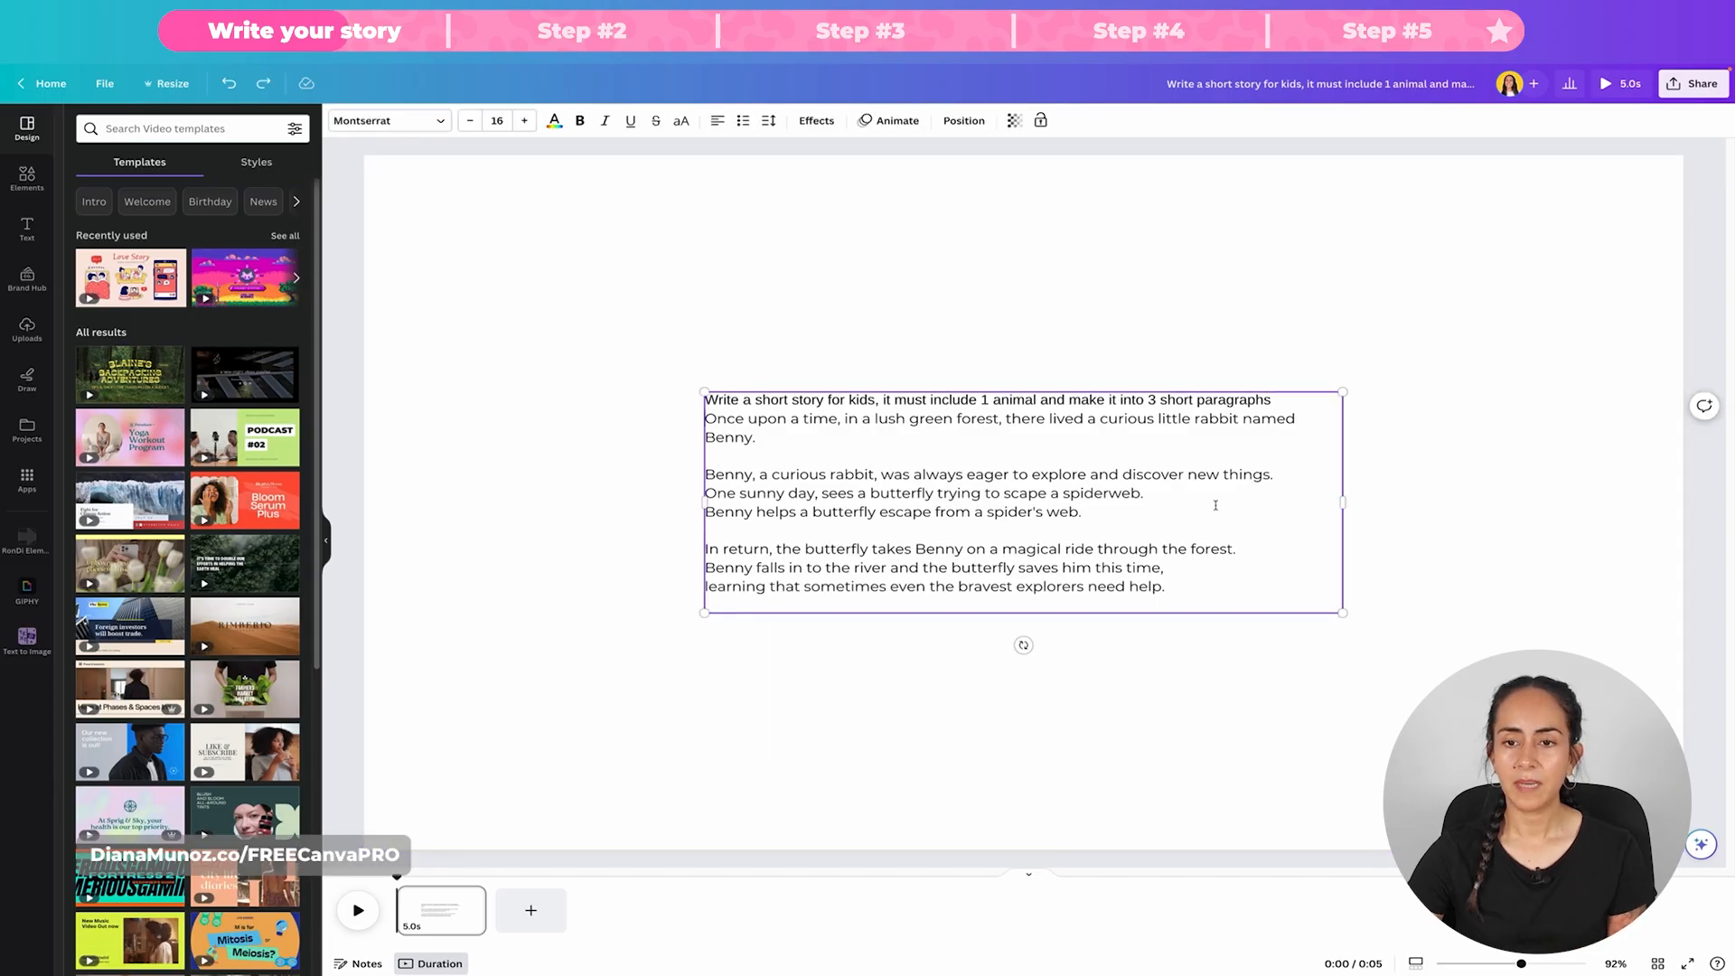
triple_click(1285, 406)
key(BackSpace)
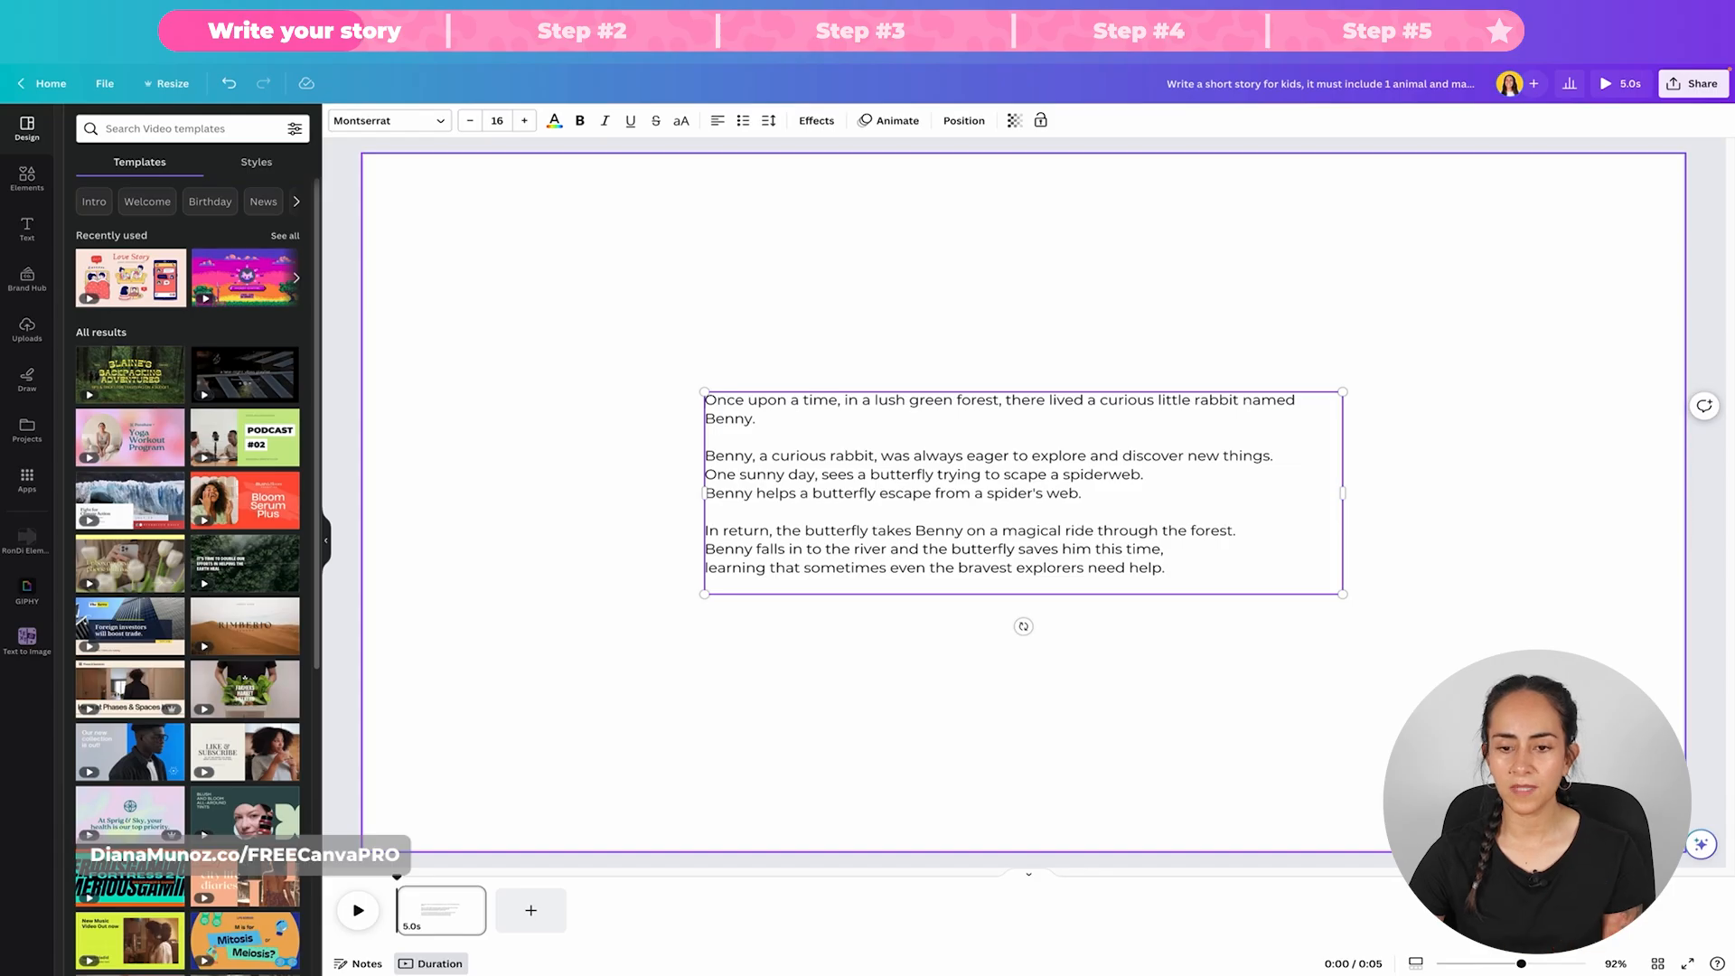
click(1434, 432)
Step: Summarize the story text box with Magic Write through the Canva Assistant
click(1031, 523)
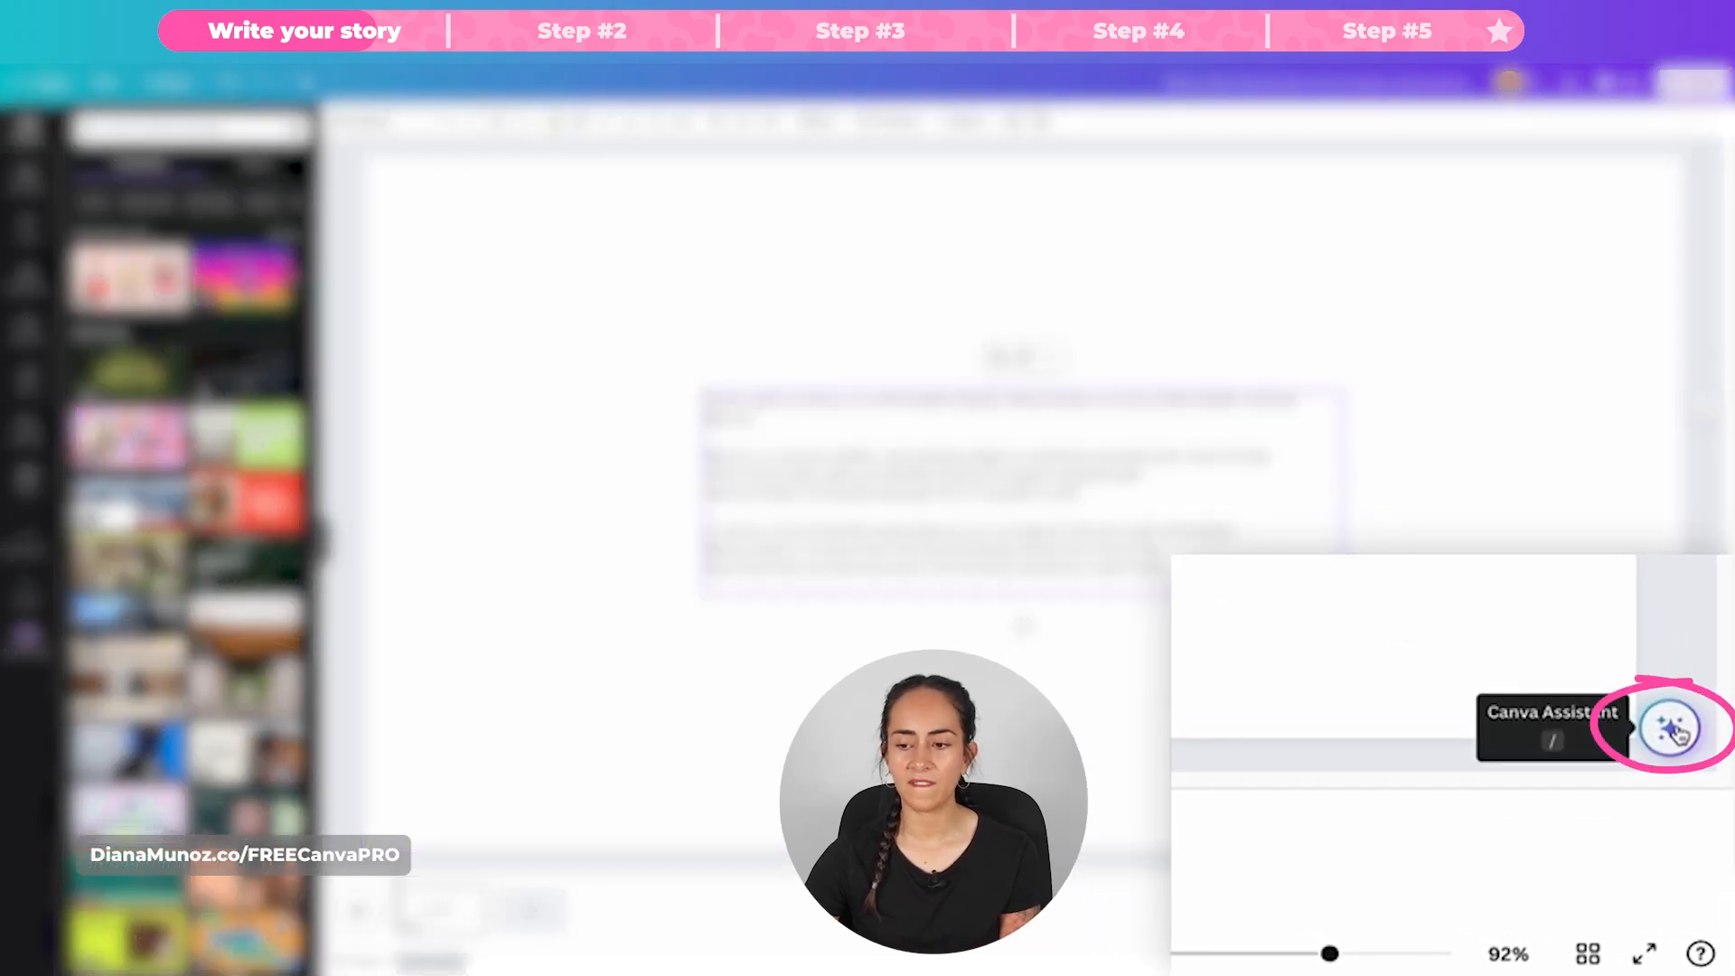
click(1671, 728)
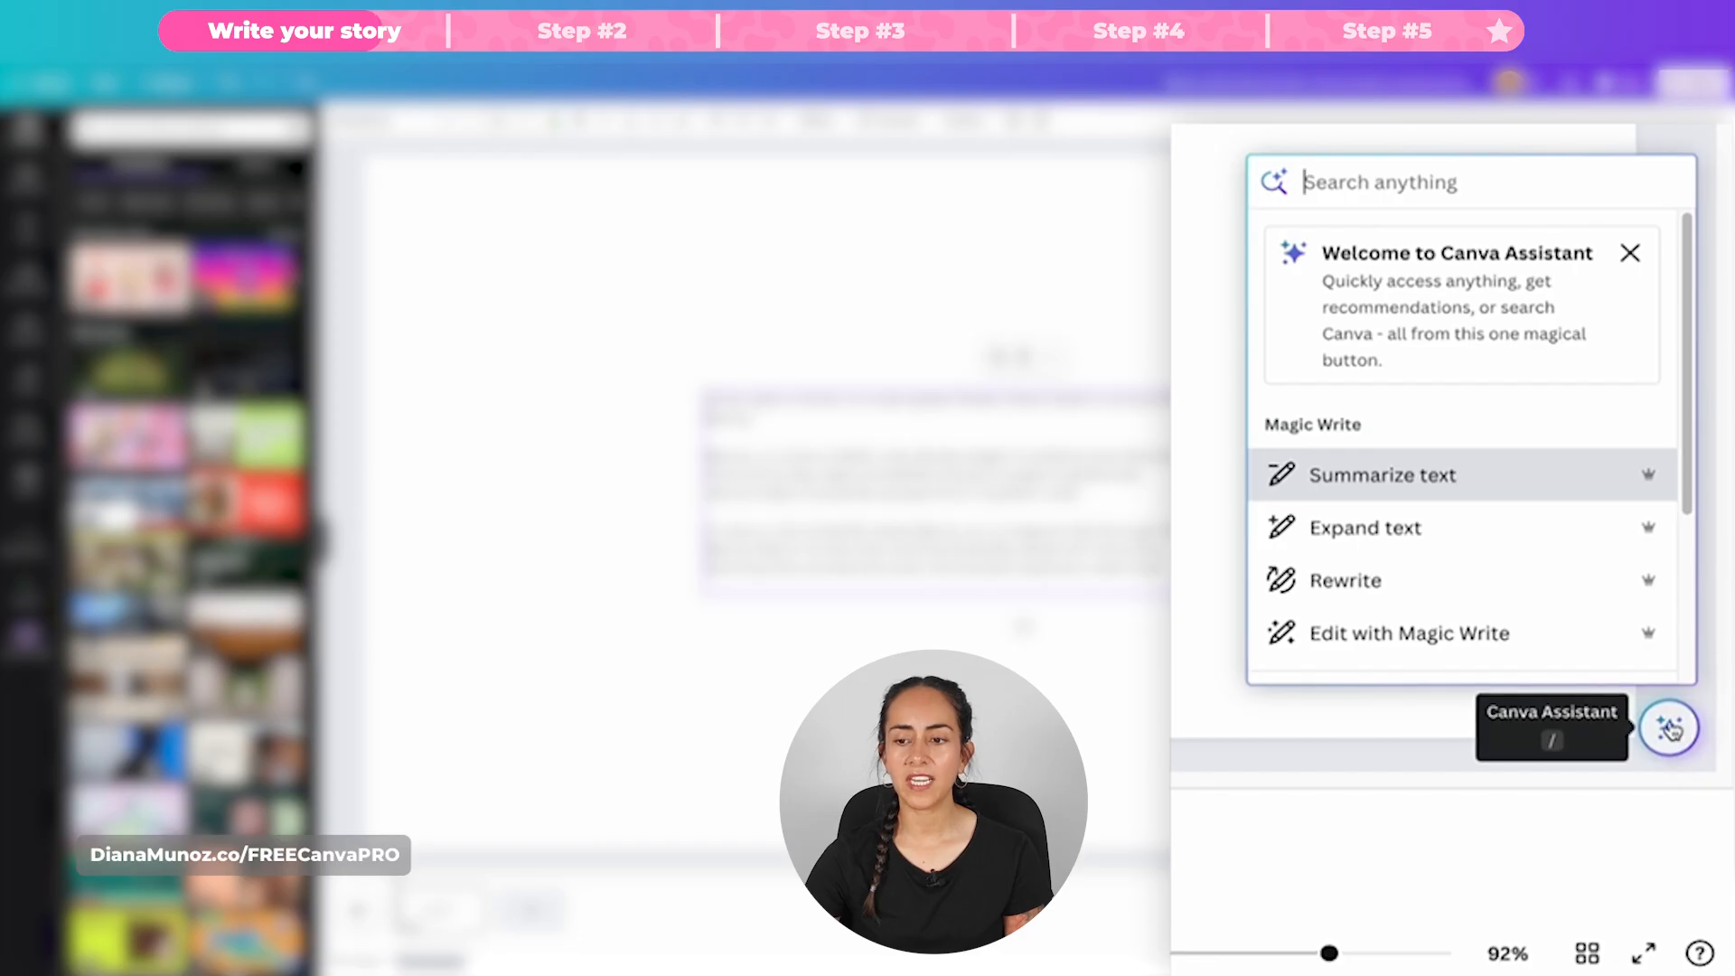
click(1573, 476)
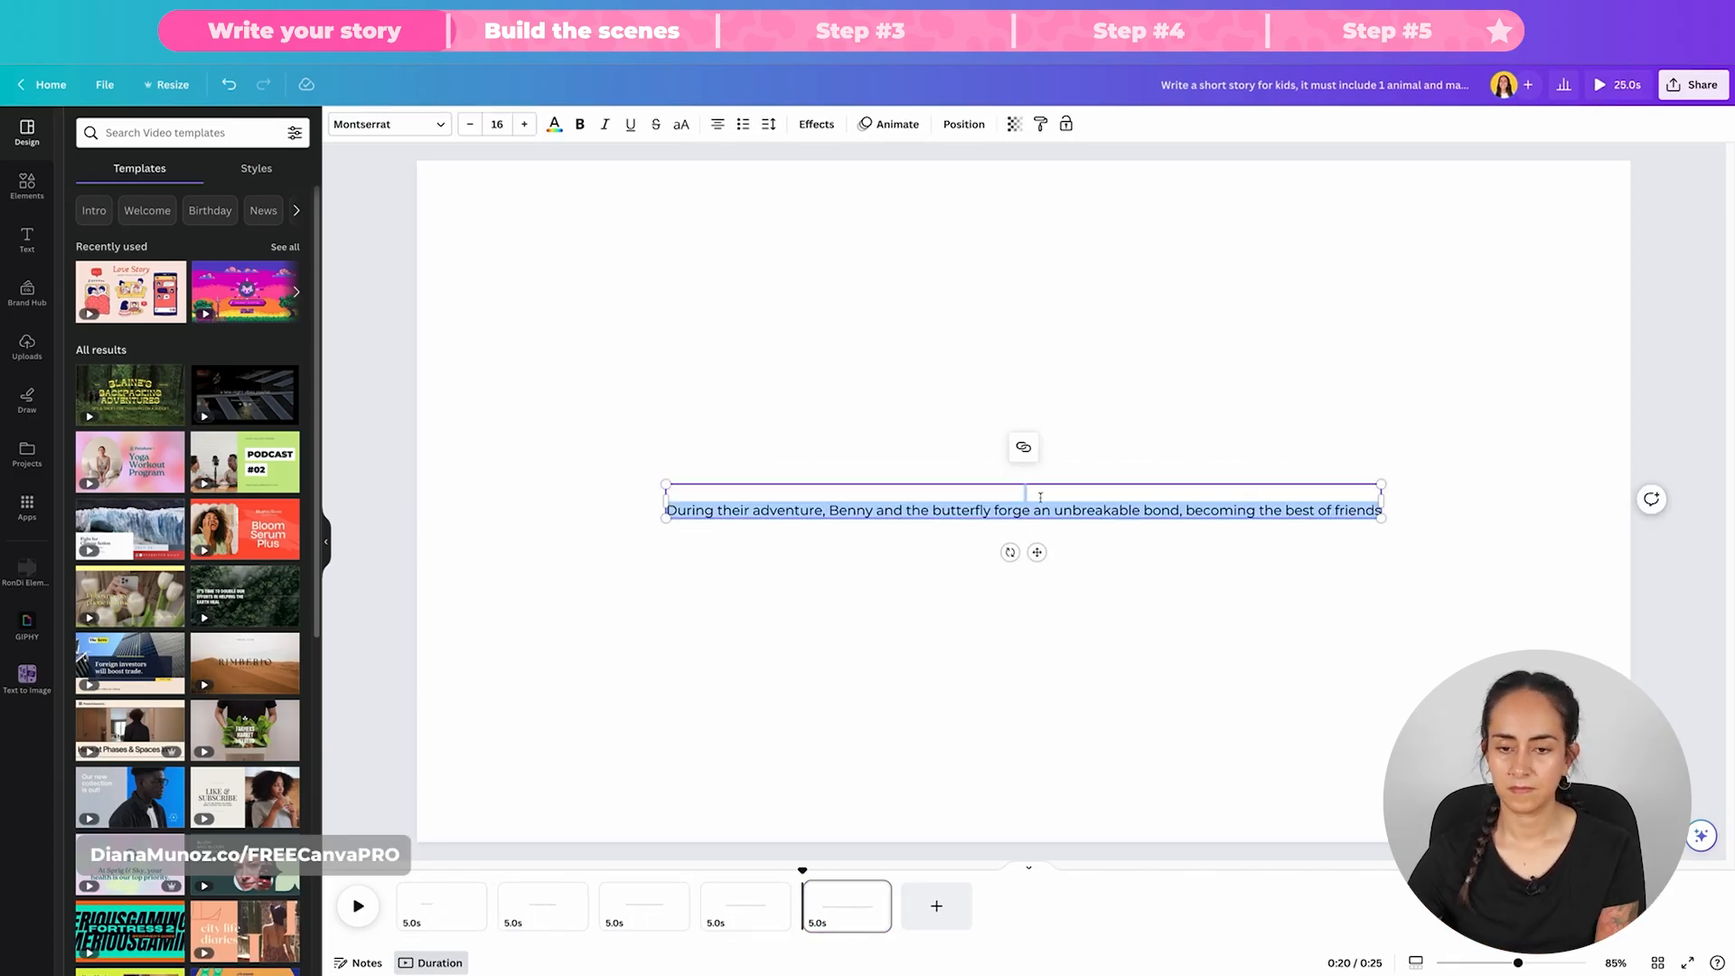
Step: Remove the blank line above the fifth page's sentence and finish the short closing text on a new sixth page
click(666, 510)
key(BackSpace)
click(623, 633)
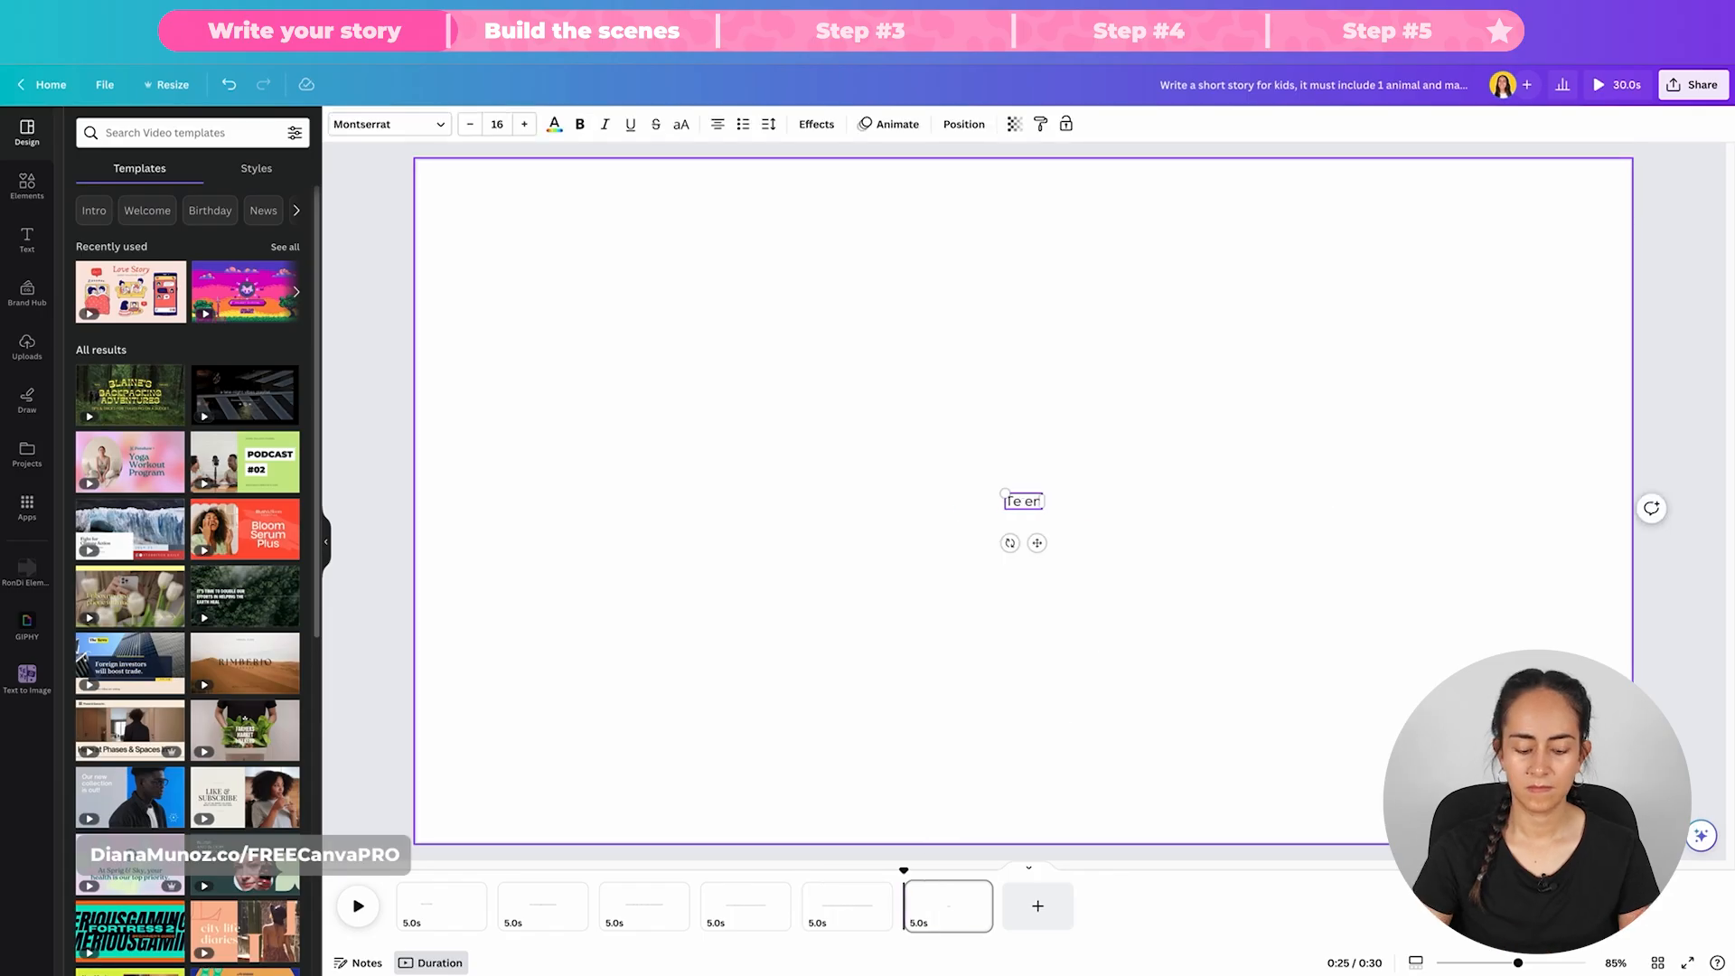
key(Escape)
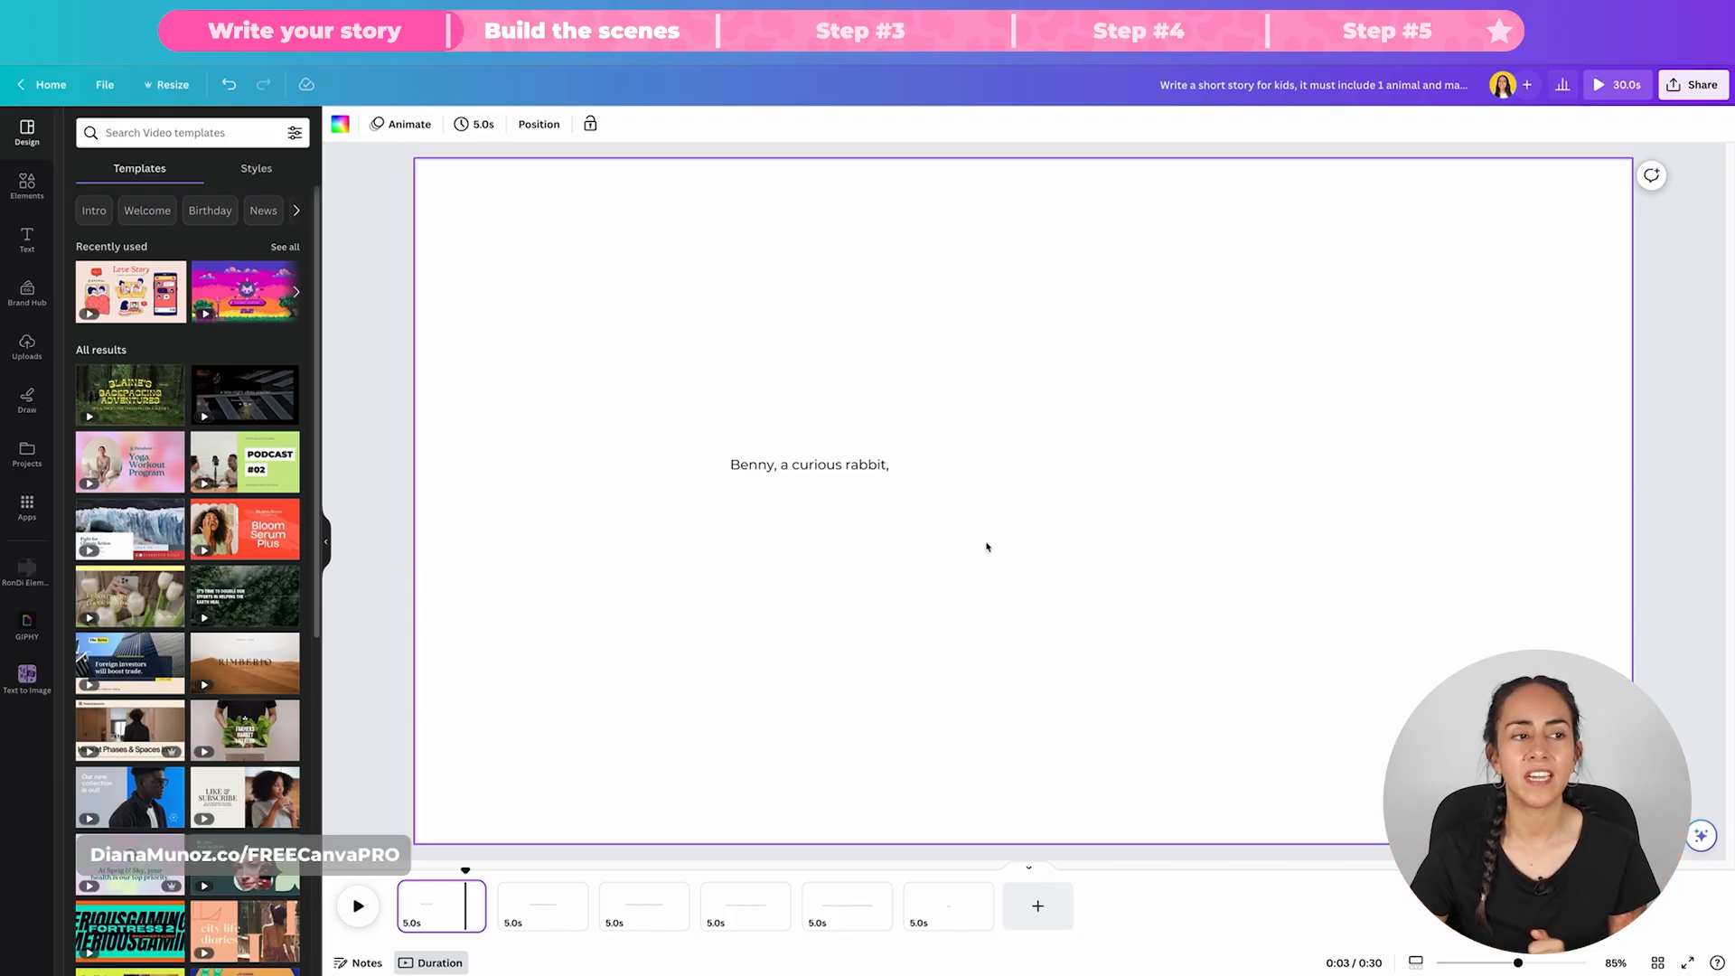
Step: Search the elements for "forest background" and limit the results to graphics
click(27, 184)
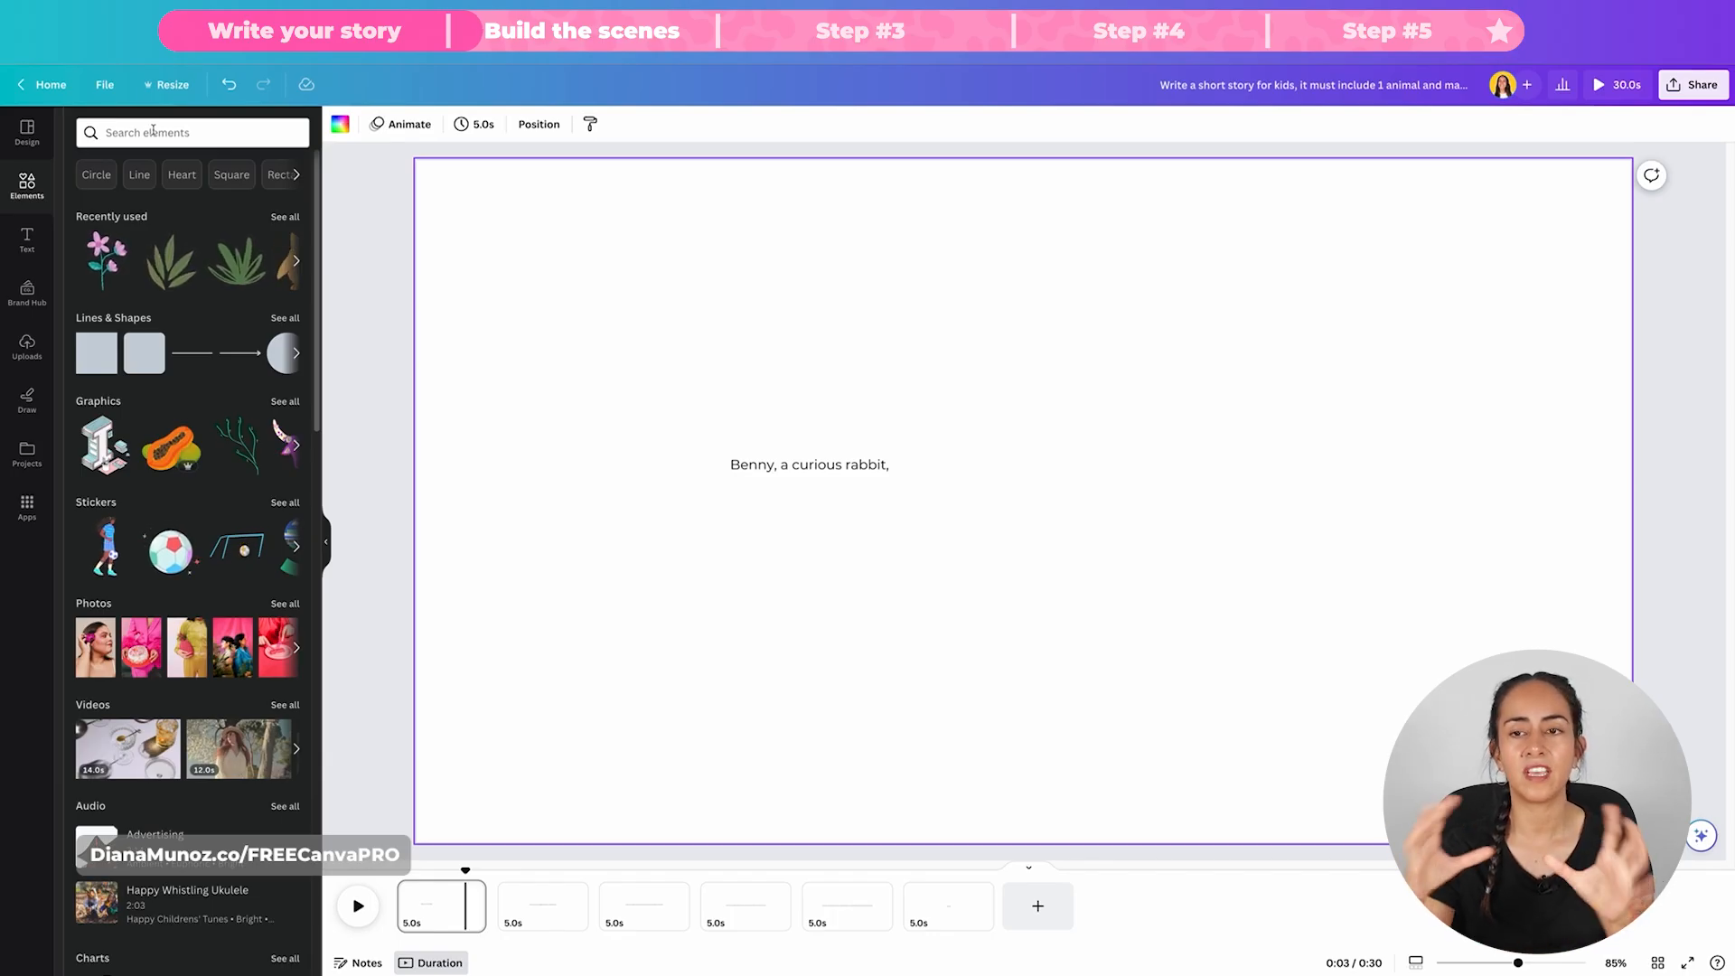
click(153, 130)
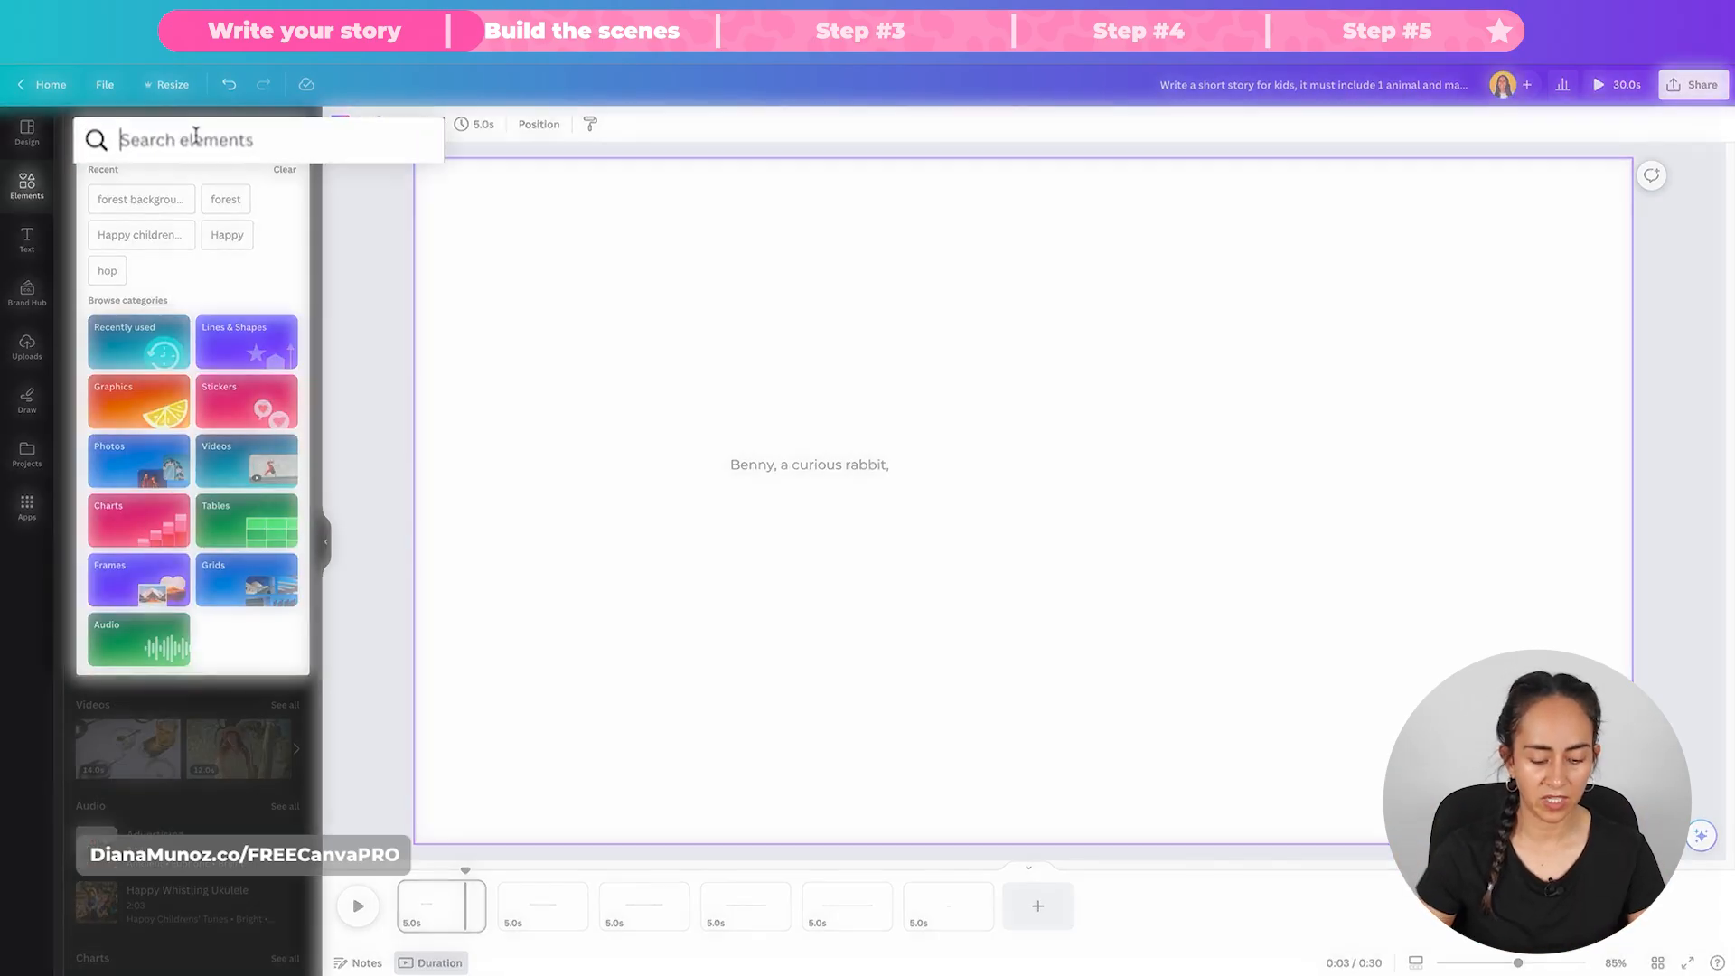
text(forest background)
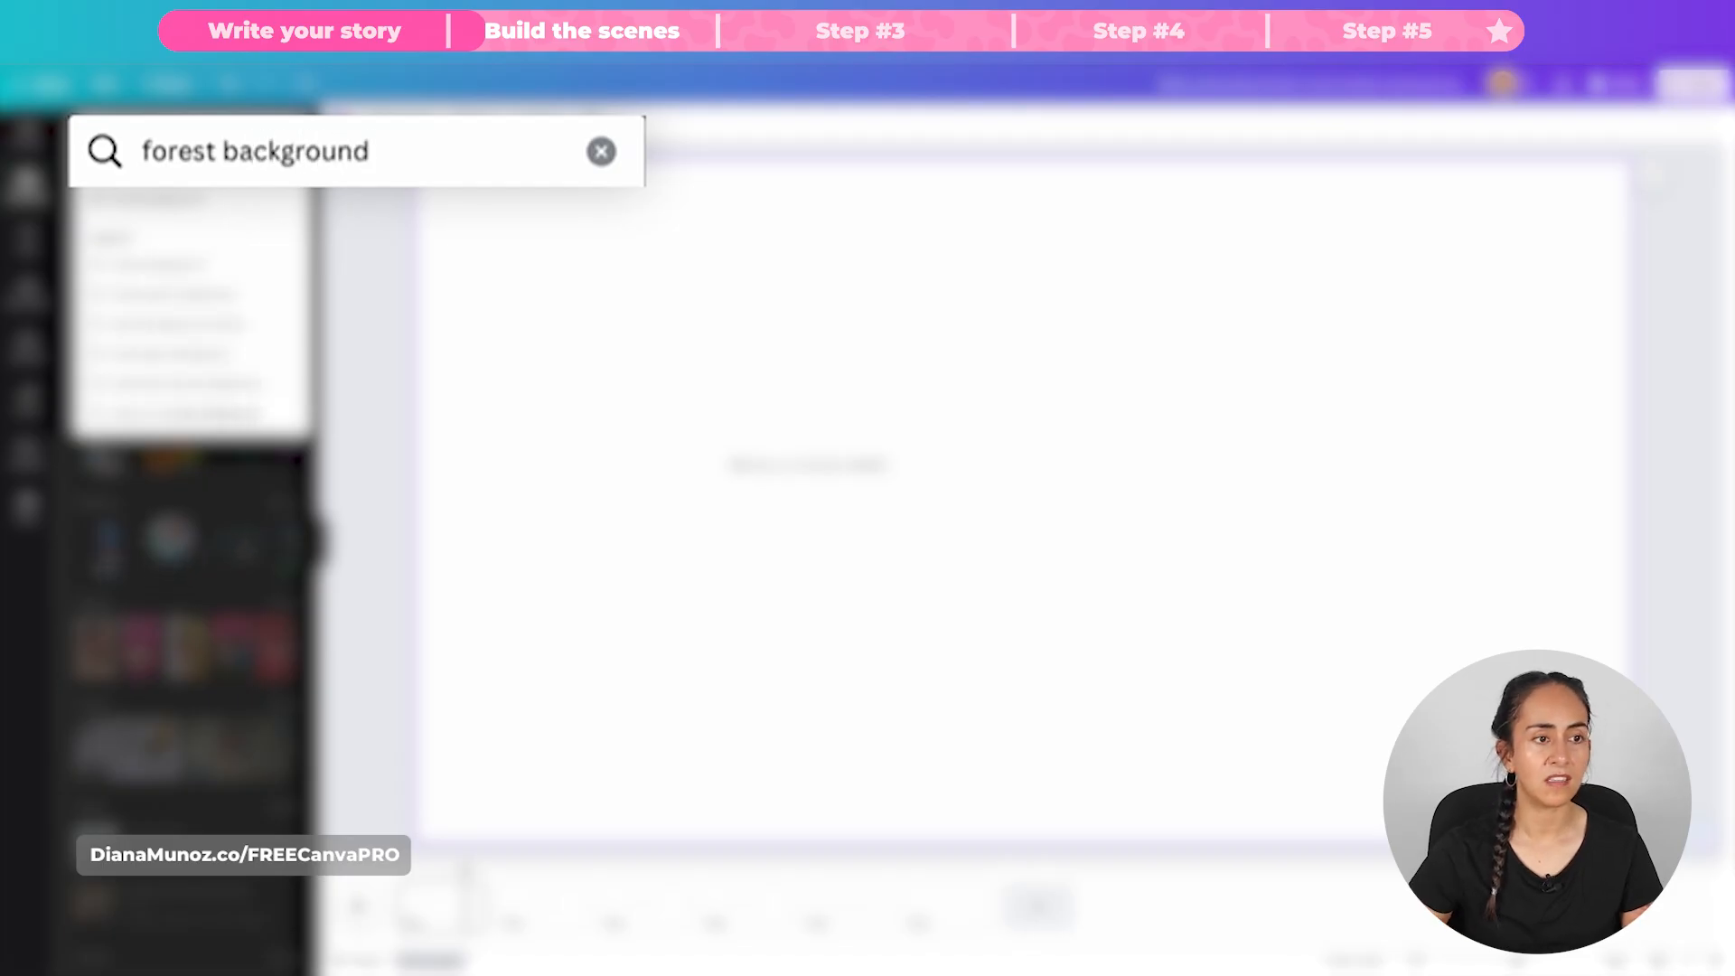
key(Return)
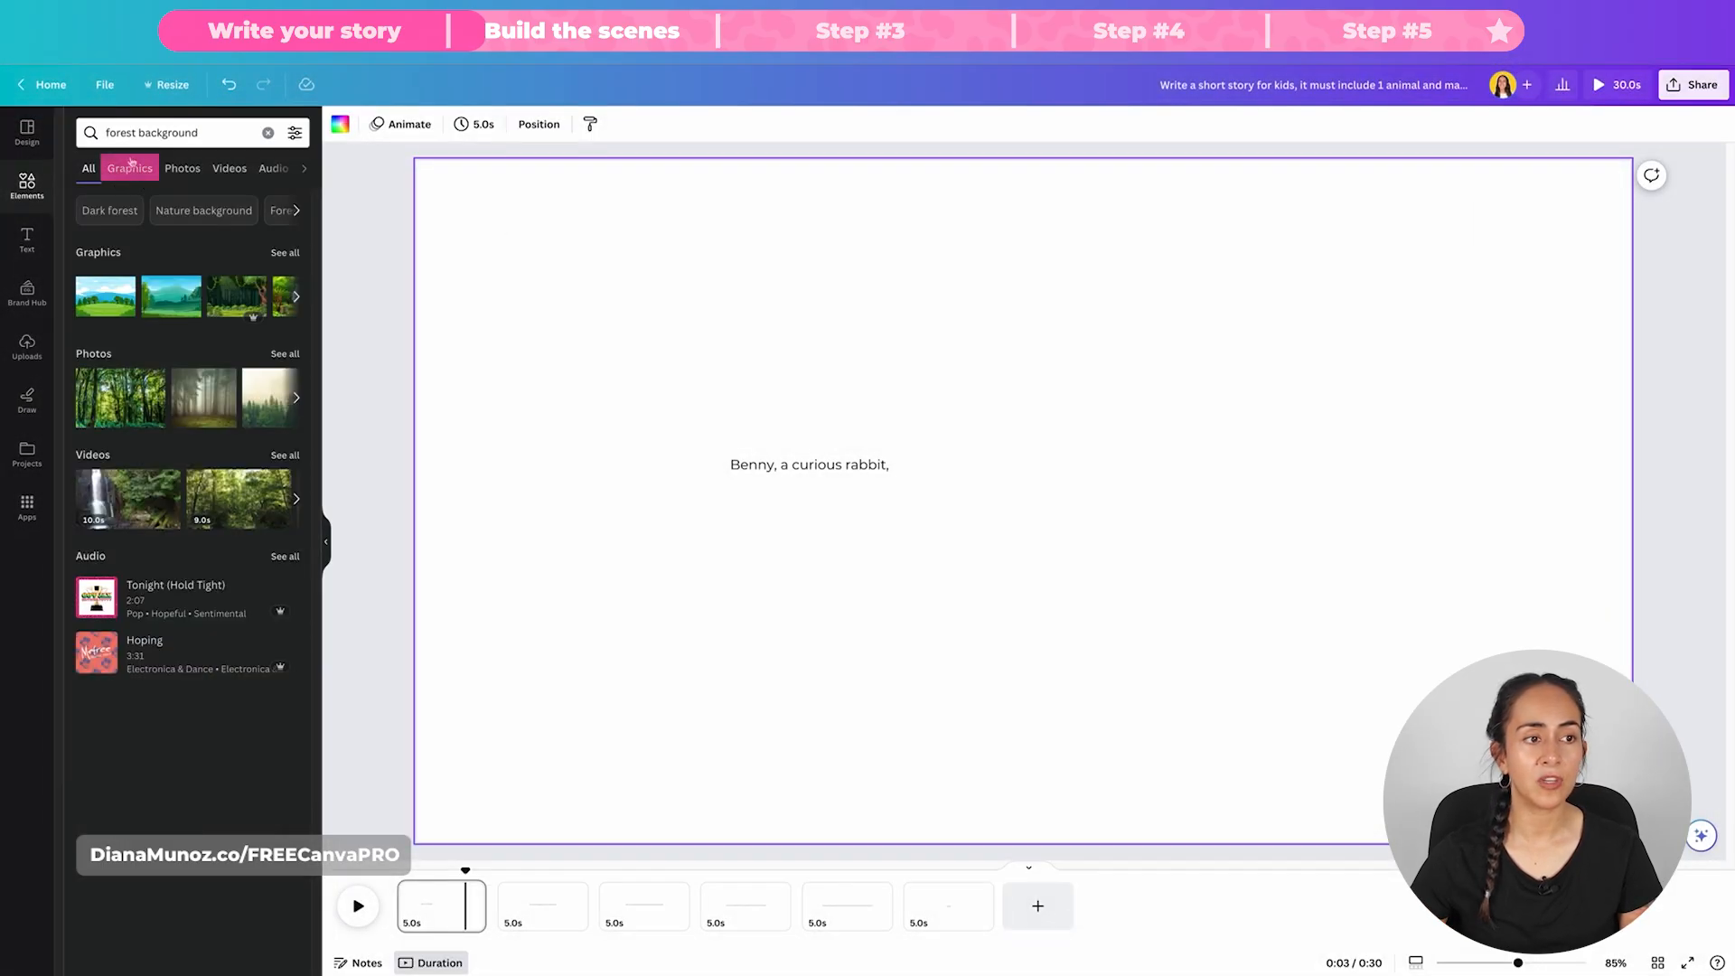
click(137, 172)
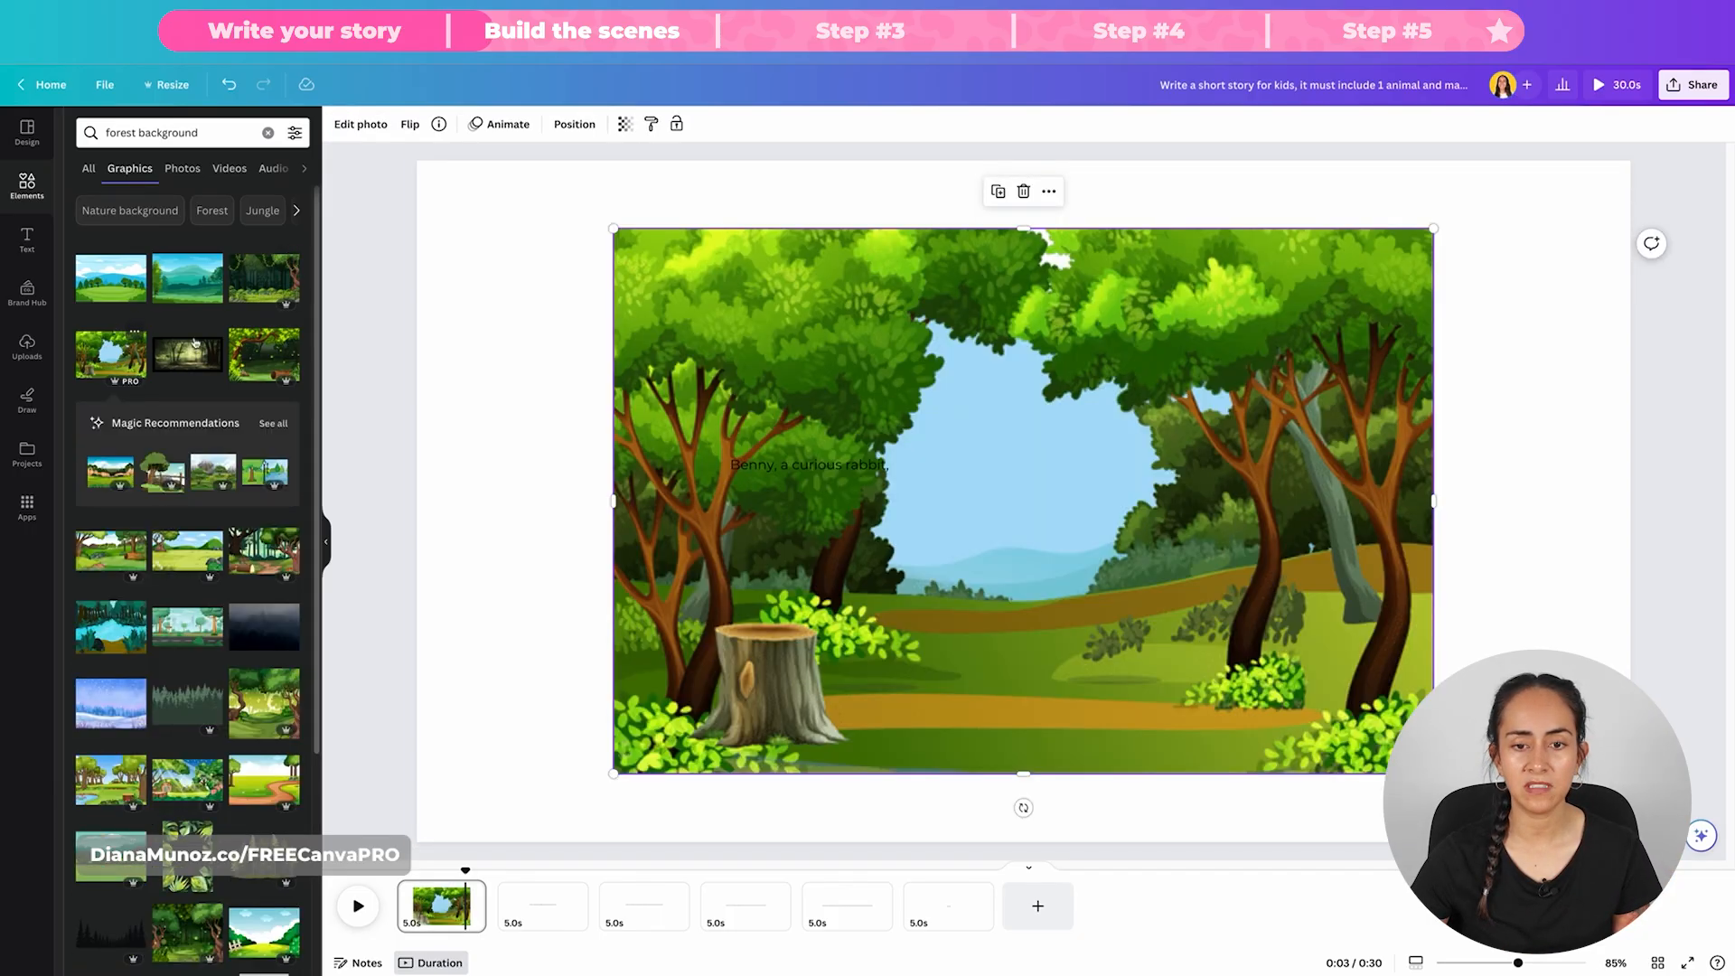
Step: Set the tree-stump forest image as the first page's background, and replace it with the green meadow scene with a hollow log
right_click(1139, 327)
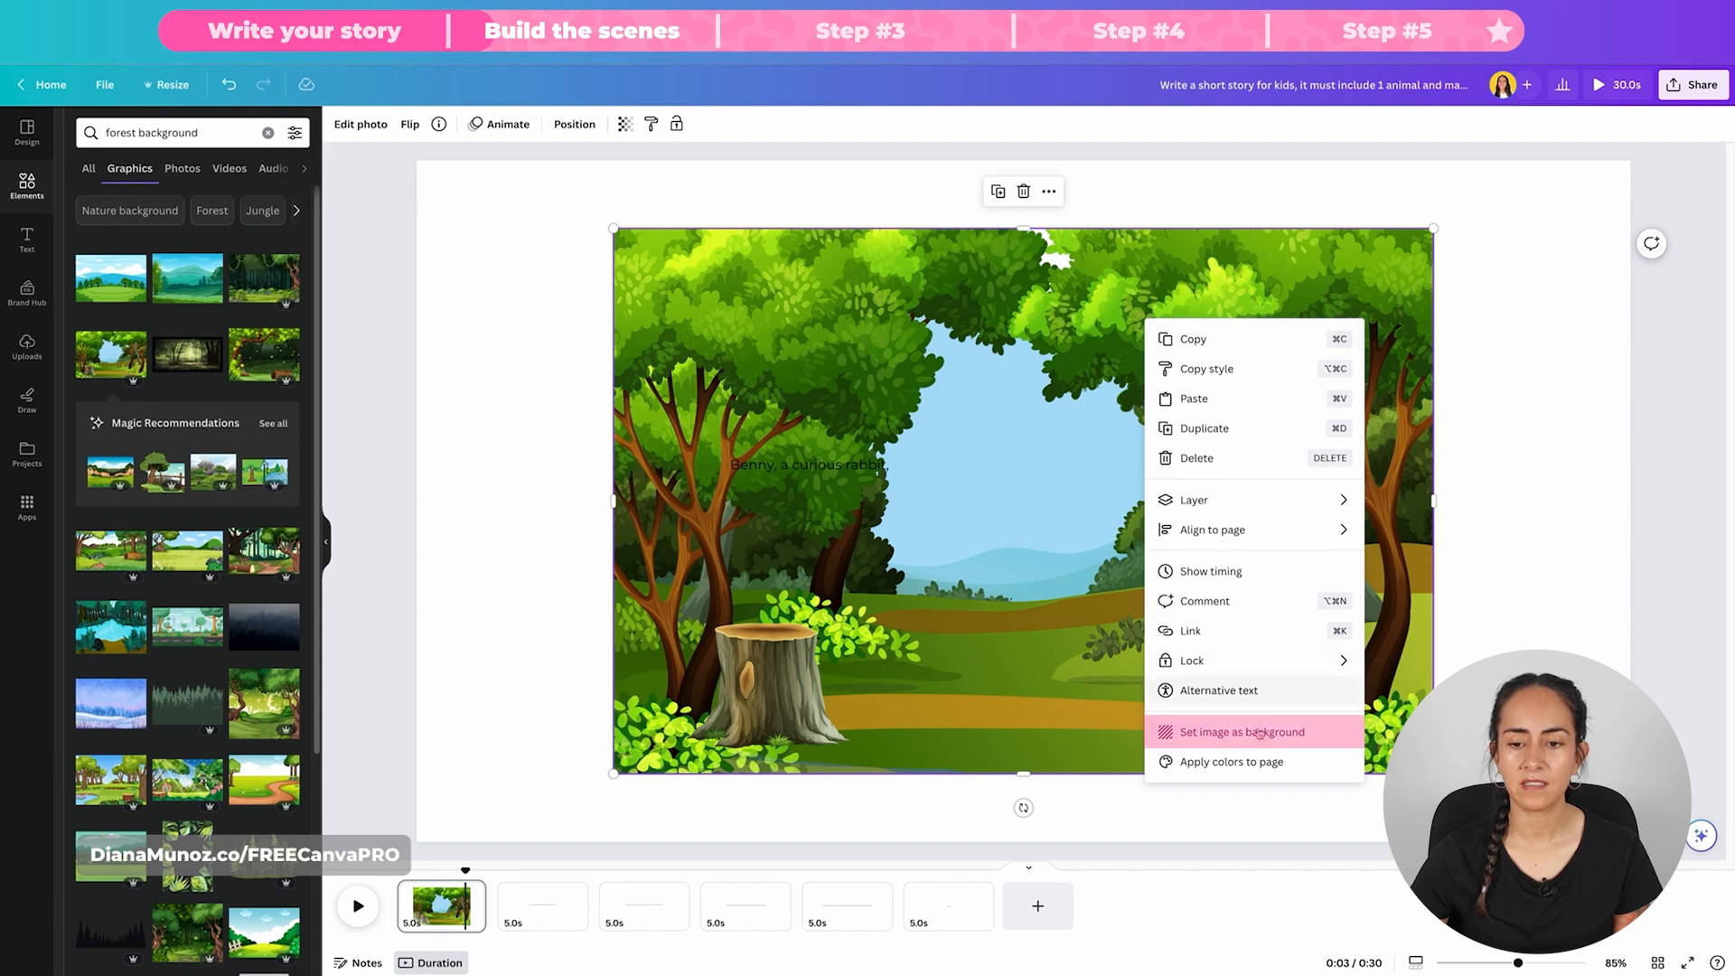
click(1268, 727)
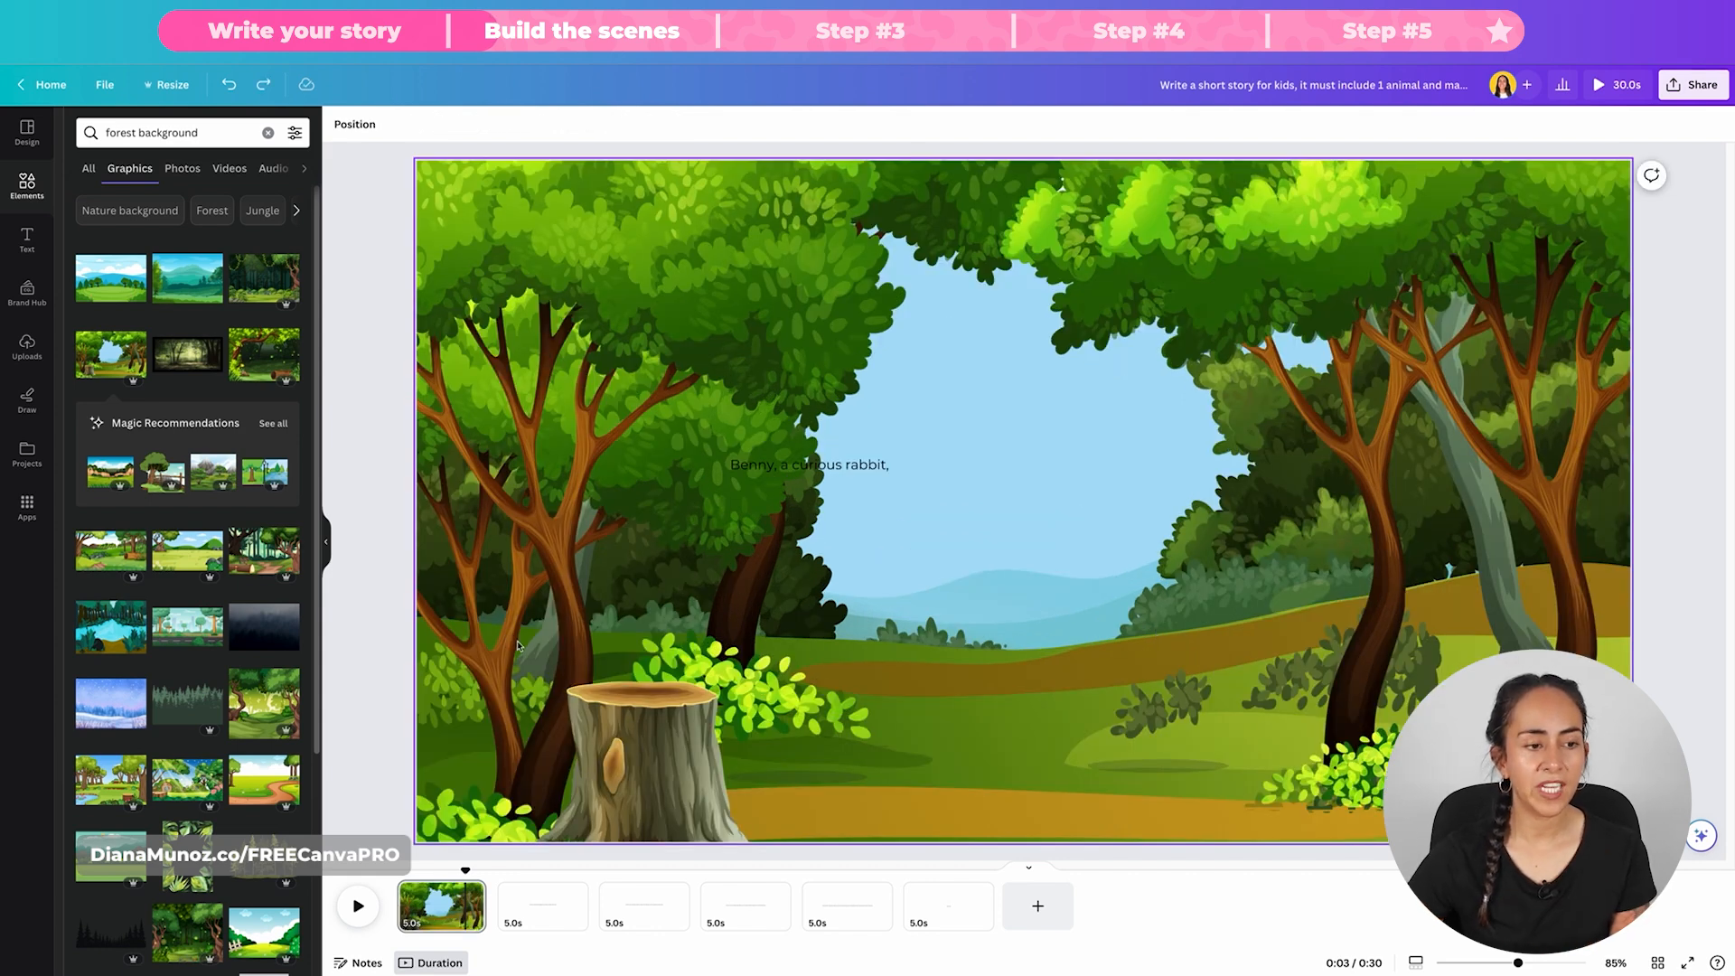
drag(200, 554, 402, 512)
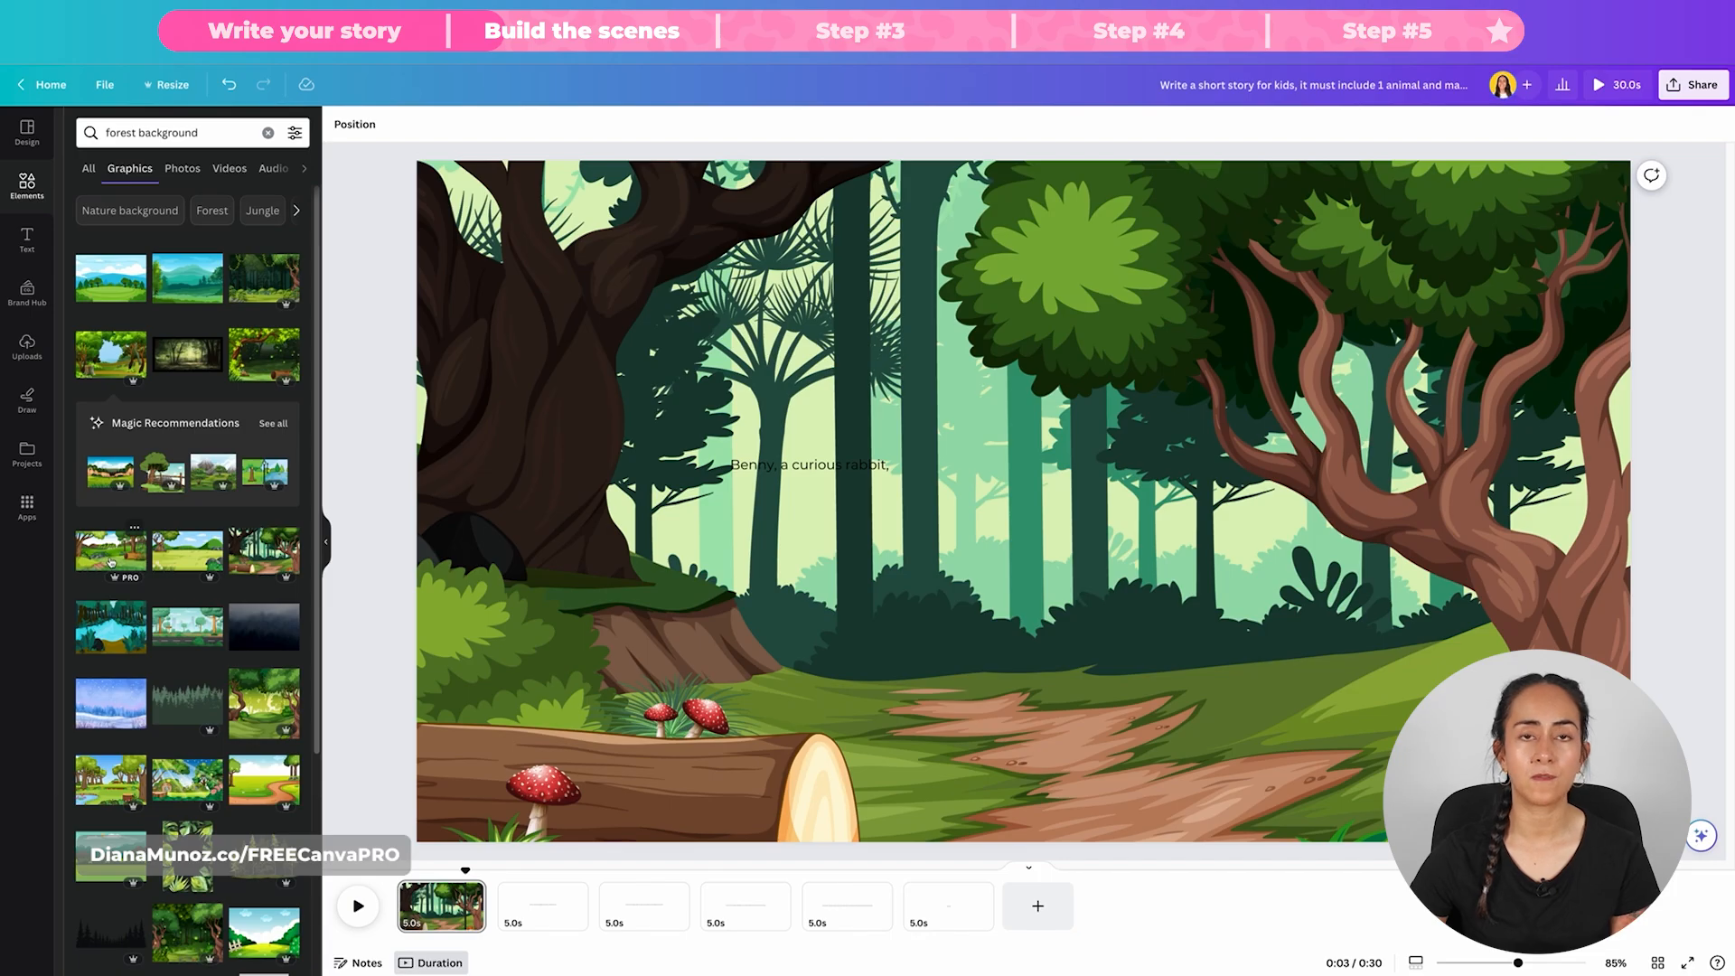
drag(110, 561, 632, 506)
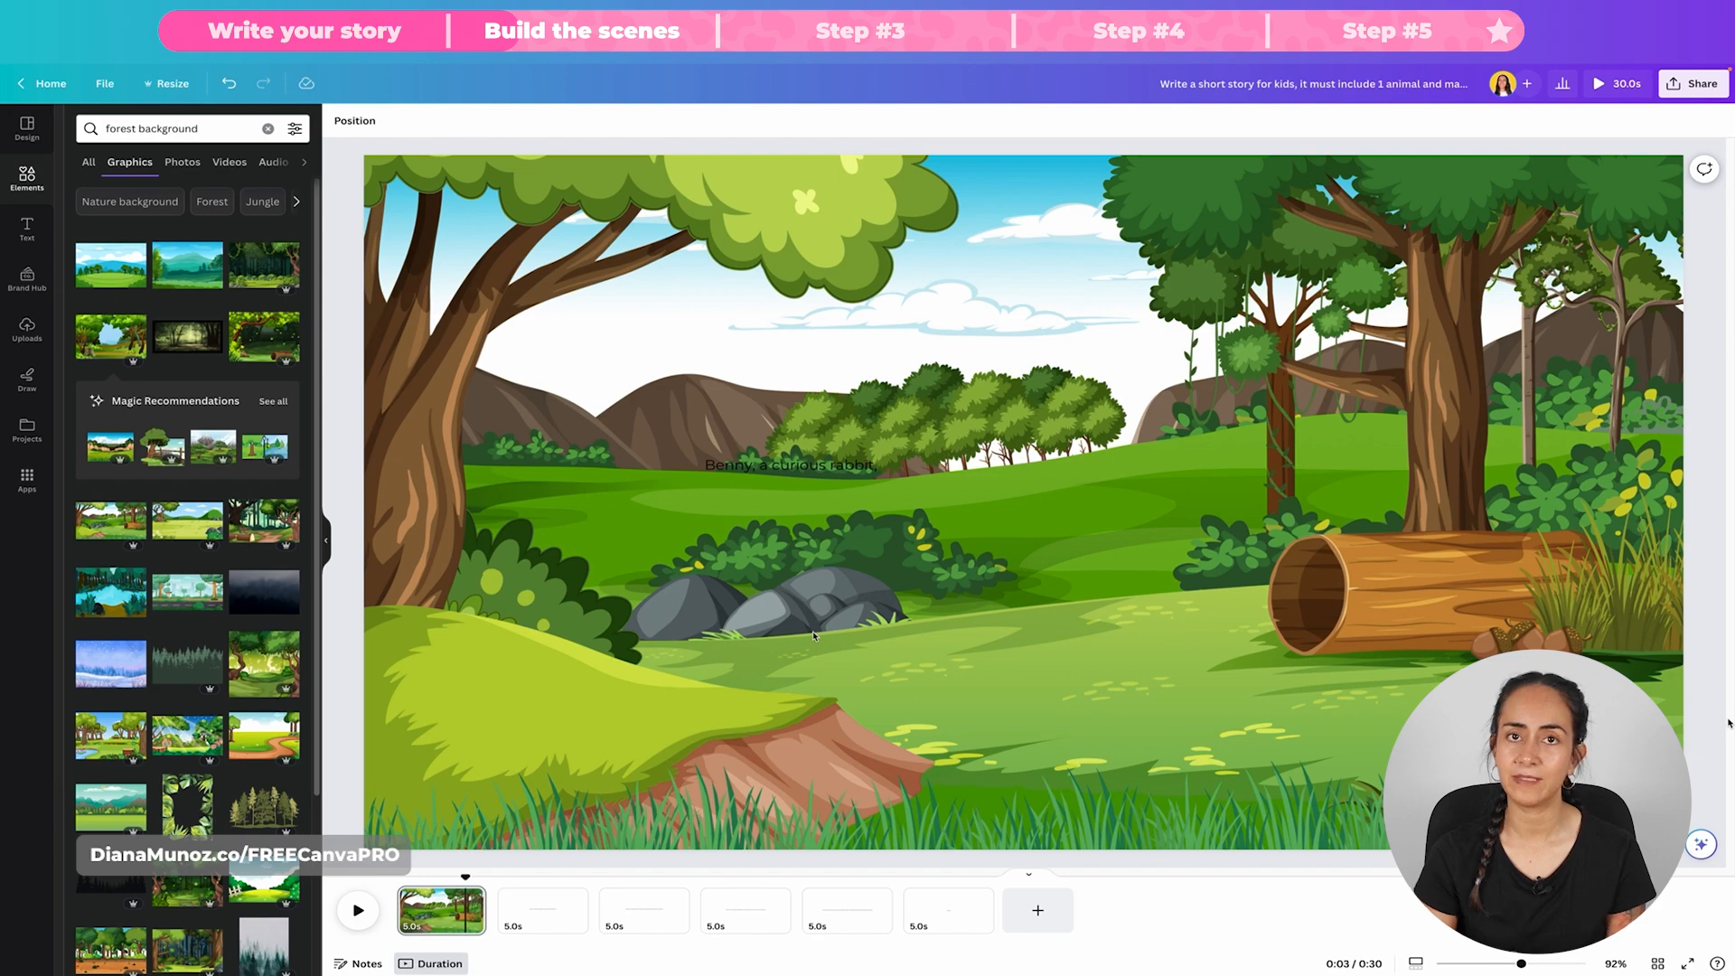
Step: Search the graphics for "bunny cartoon", refine the search with "easter", and browse the bunny characters
click(268, 128)
text(bunny cartoon)
key(Return)
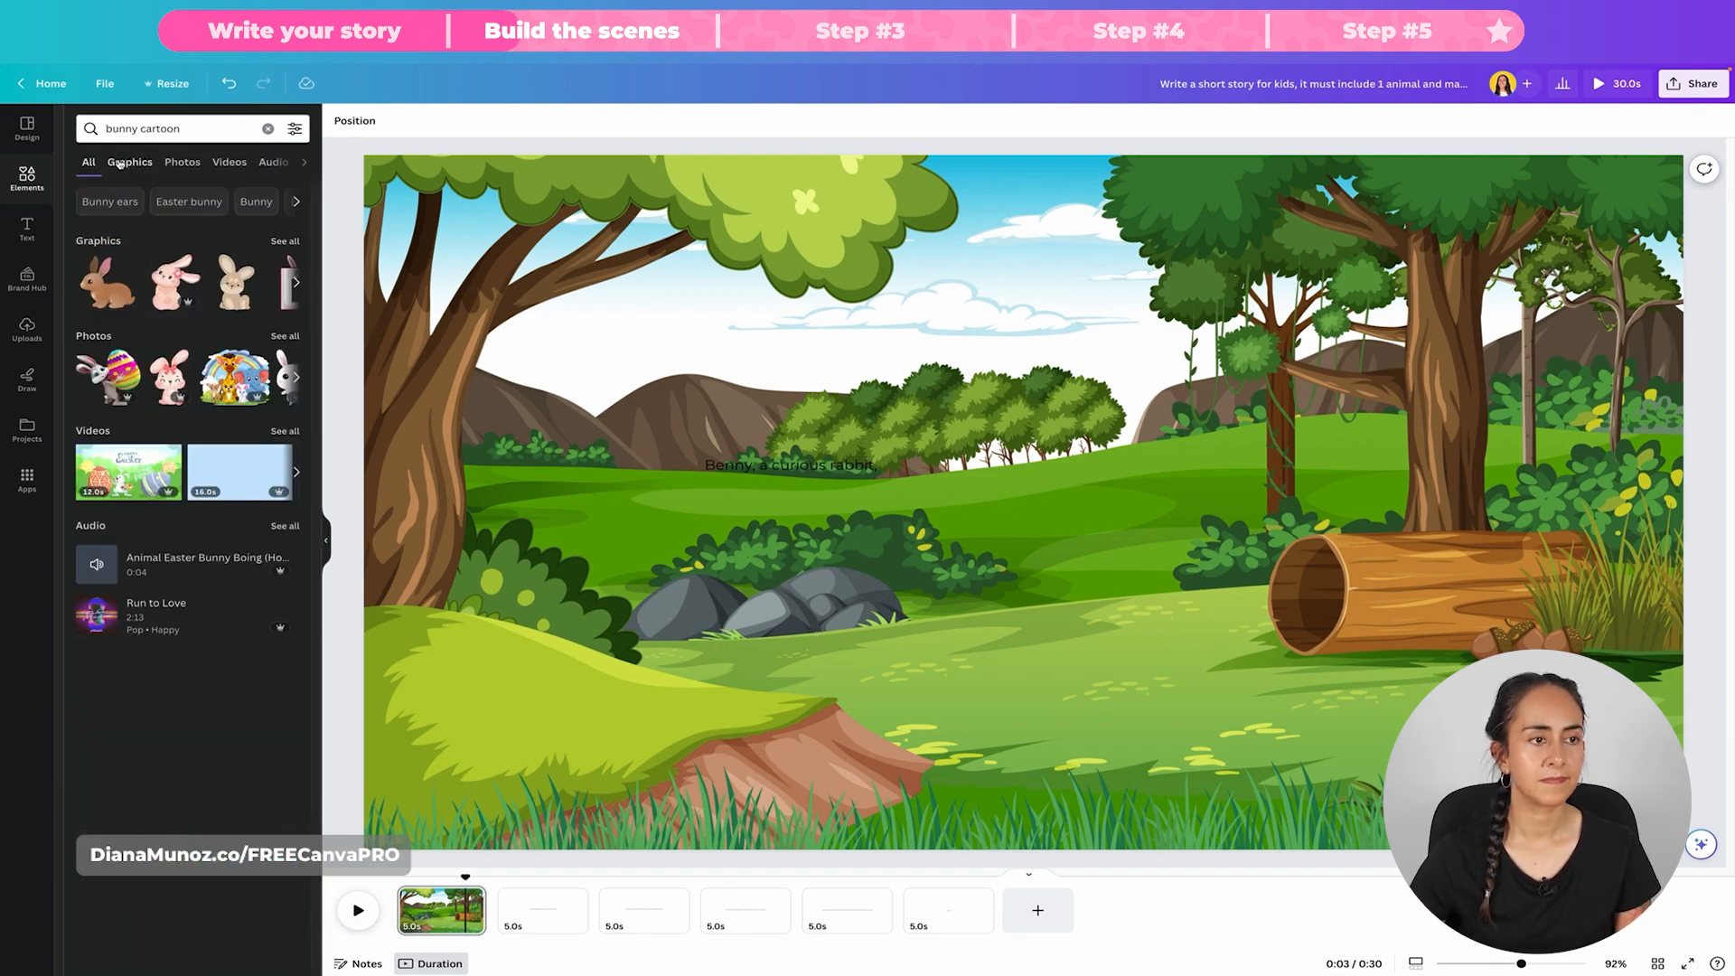
click(126, 162)
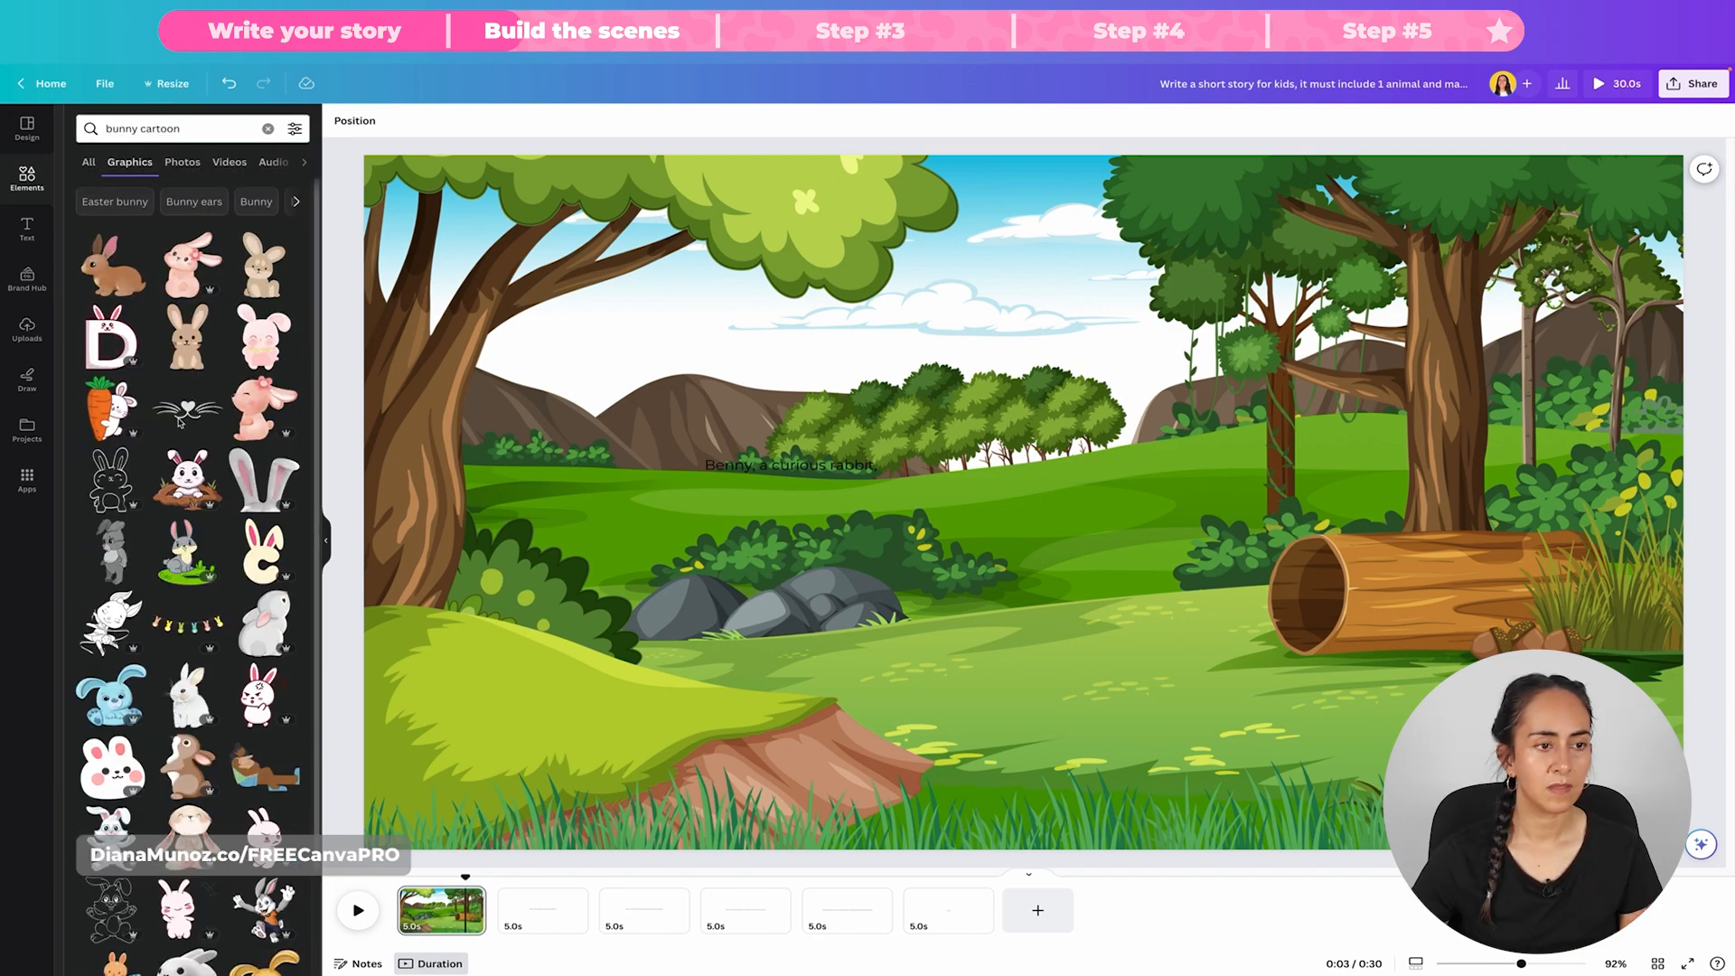
scroll(179, 421, down, 15)
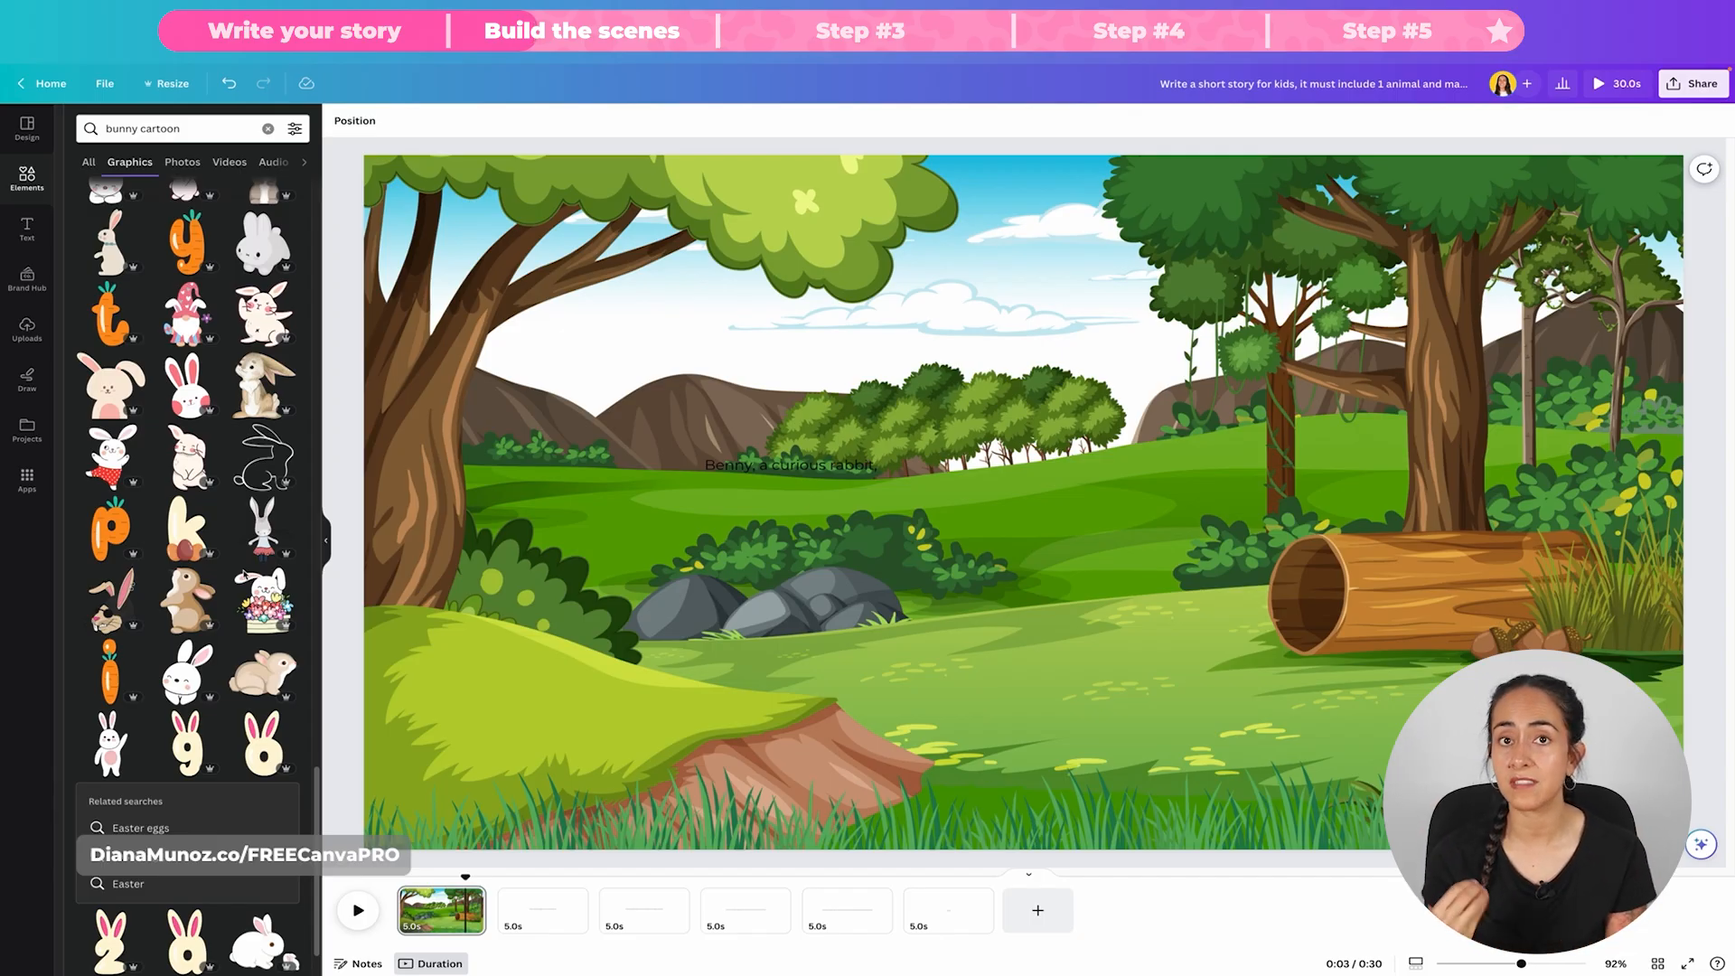
scroll(244, 574, down, 6)
click(128, 351)
scroll(244, 542, down, 15)
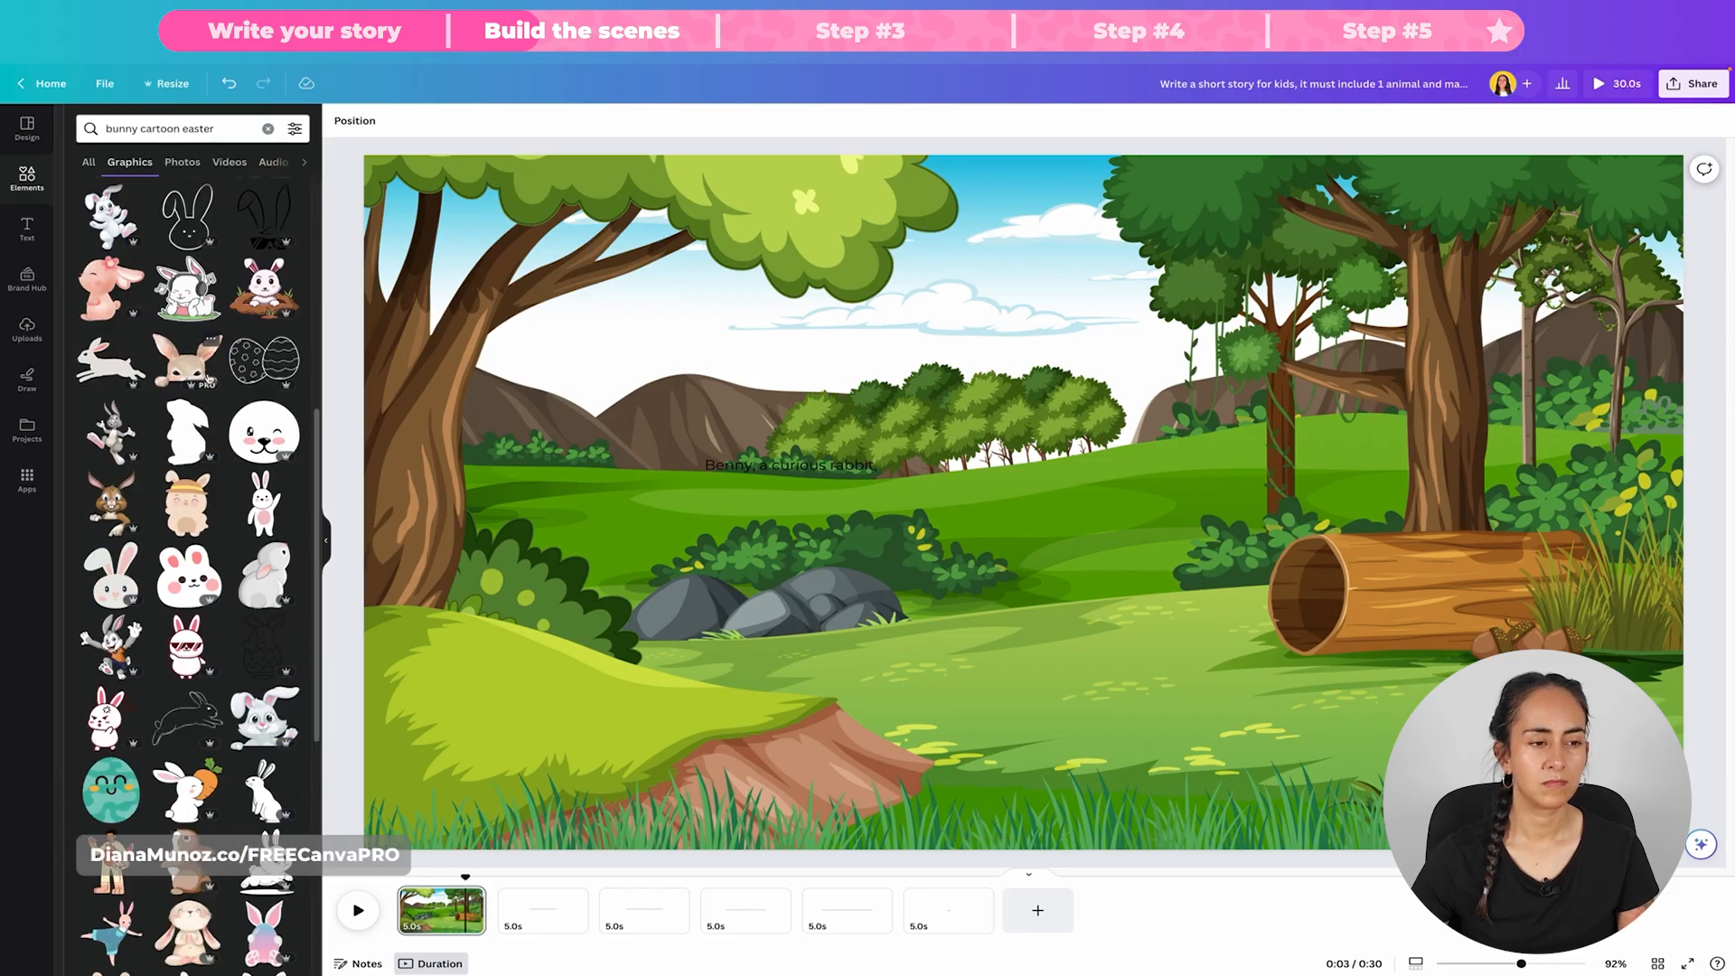
Step: Change the graphics search to "cute bunny cartoon" and browse the bunny characters
double_click(198, 128)
key(BackSpace)
click(106, 128)
text(cute)
key(Return)
scroll(269, 556, down, 10)
scroll(270, 556, up, 10)
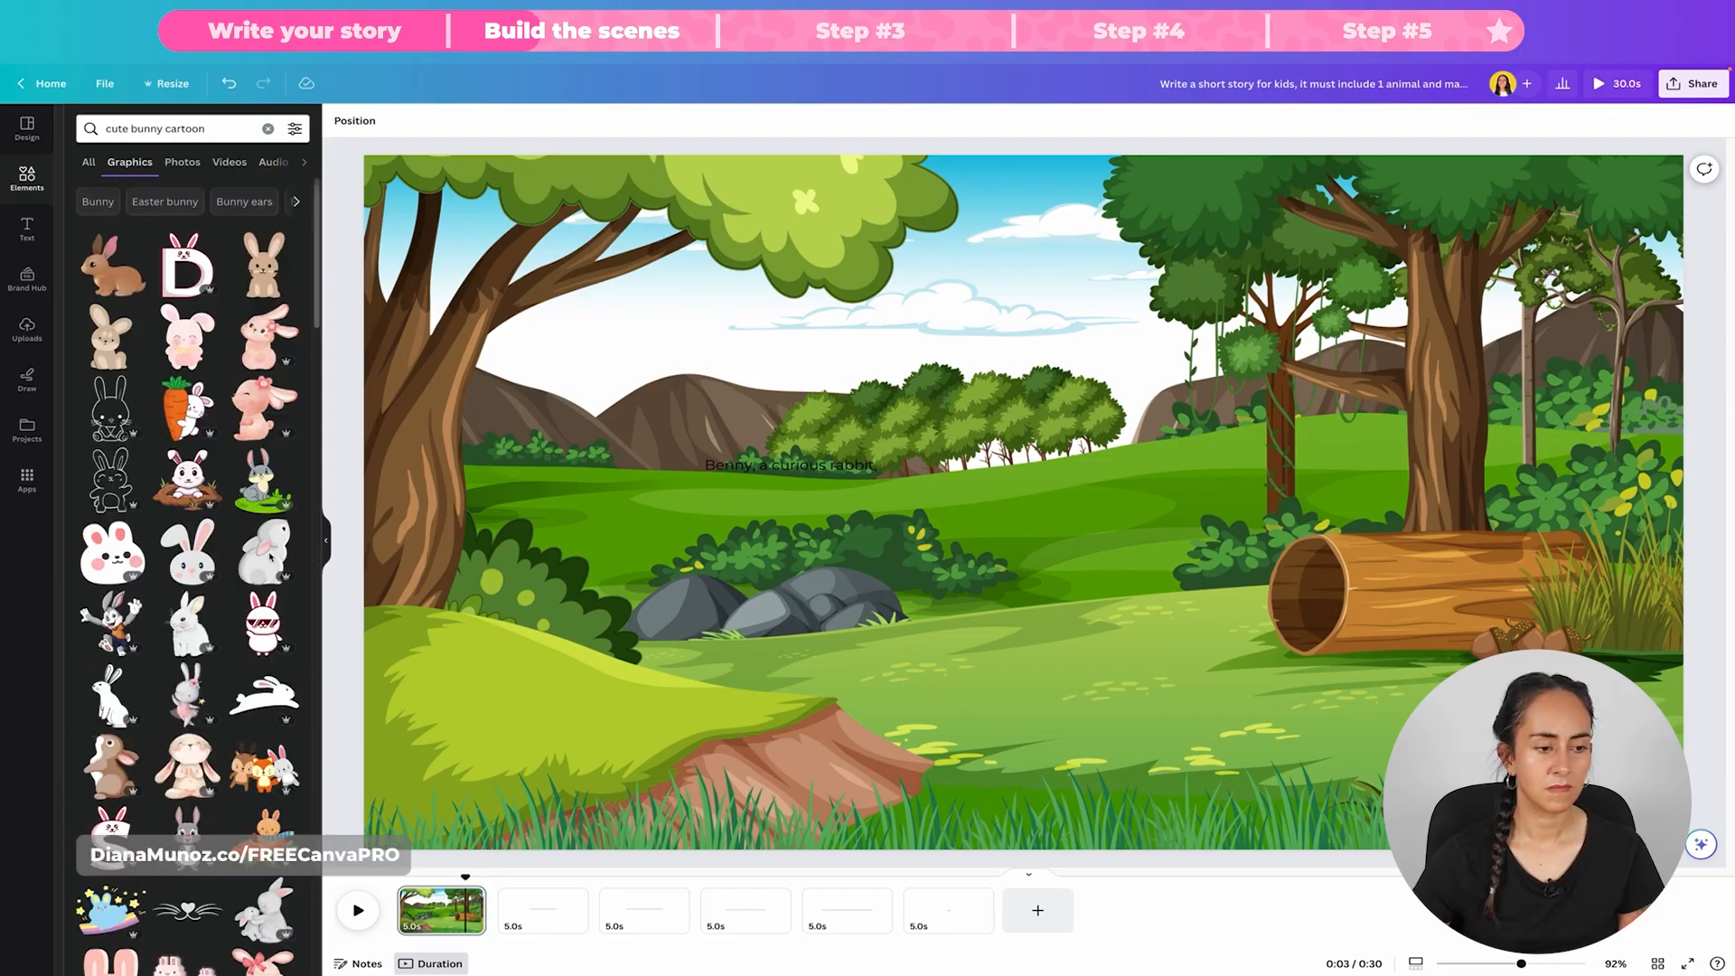
scroll(217, 618, down, 15)
scroll(217, 618, up, 15)
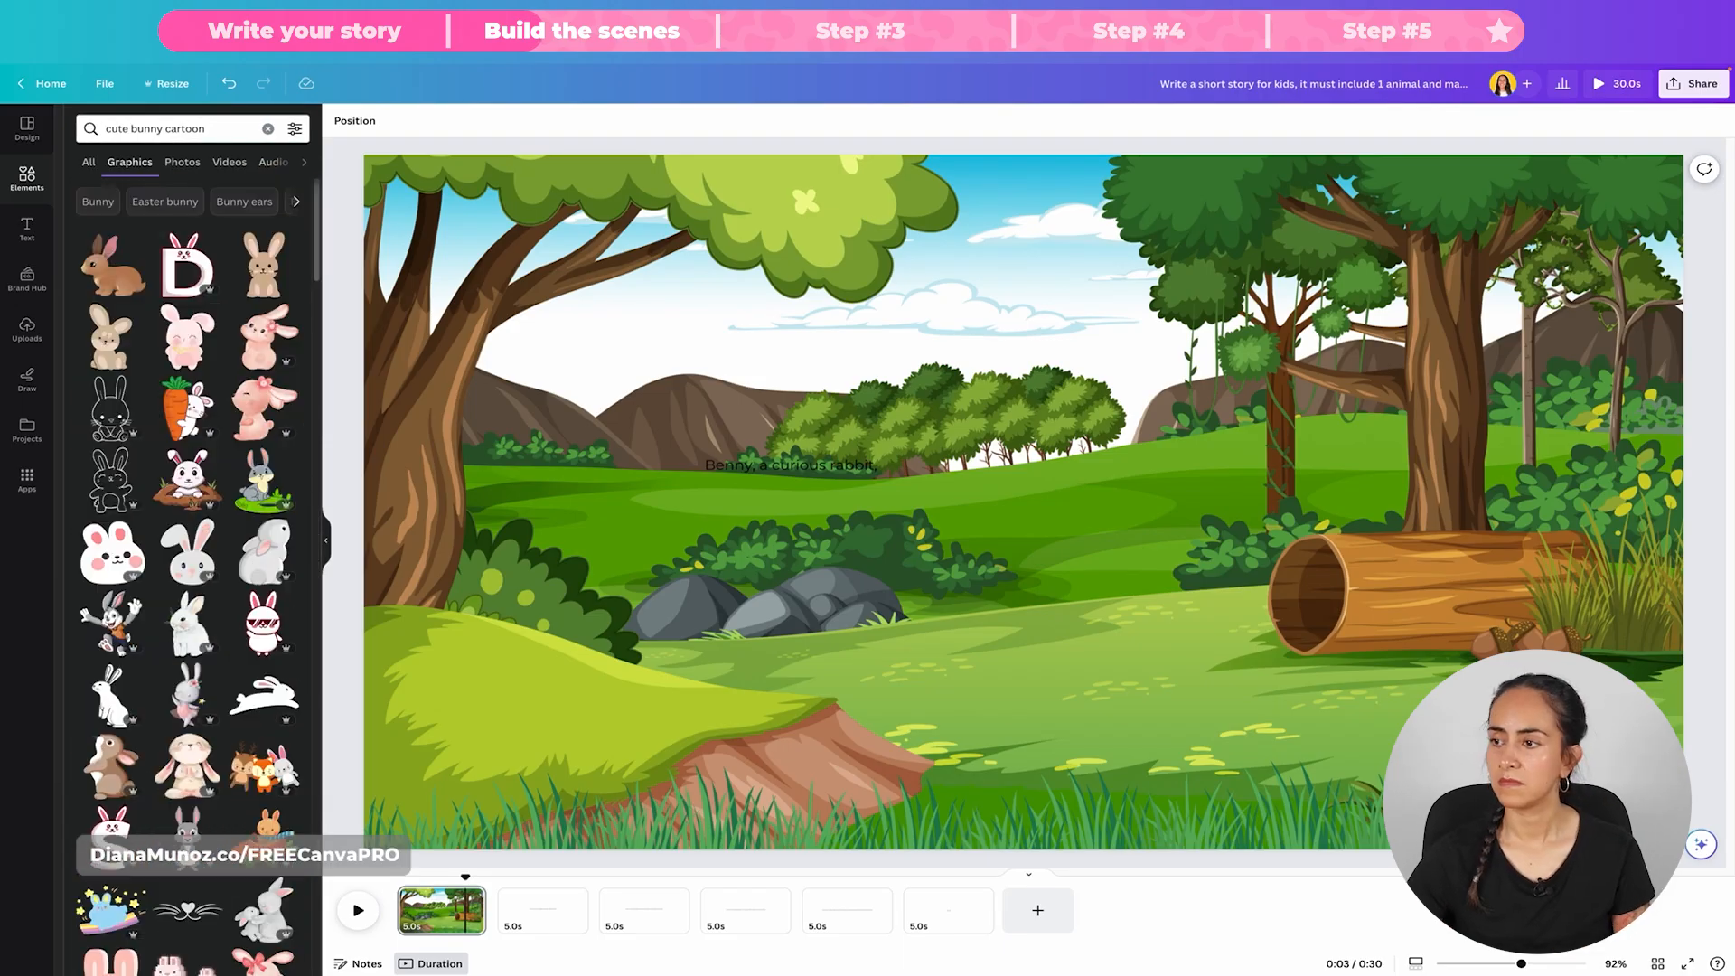
Step: Change the graphics search to "cute bunny illustration"
double_click(187, 128)
text(illustration)
key(Return)
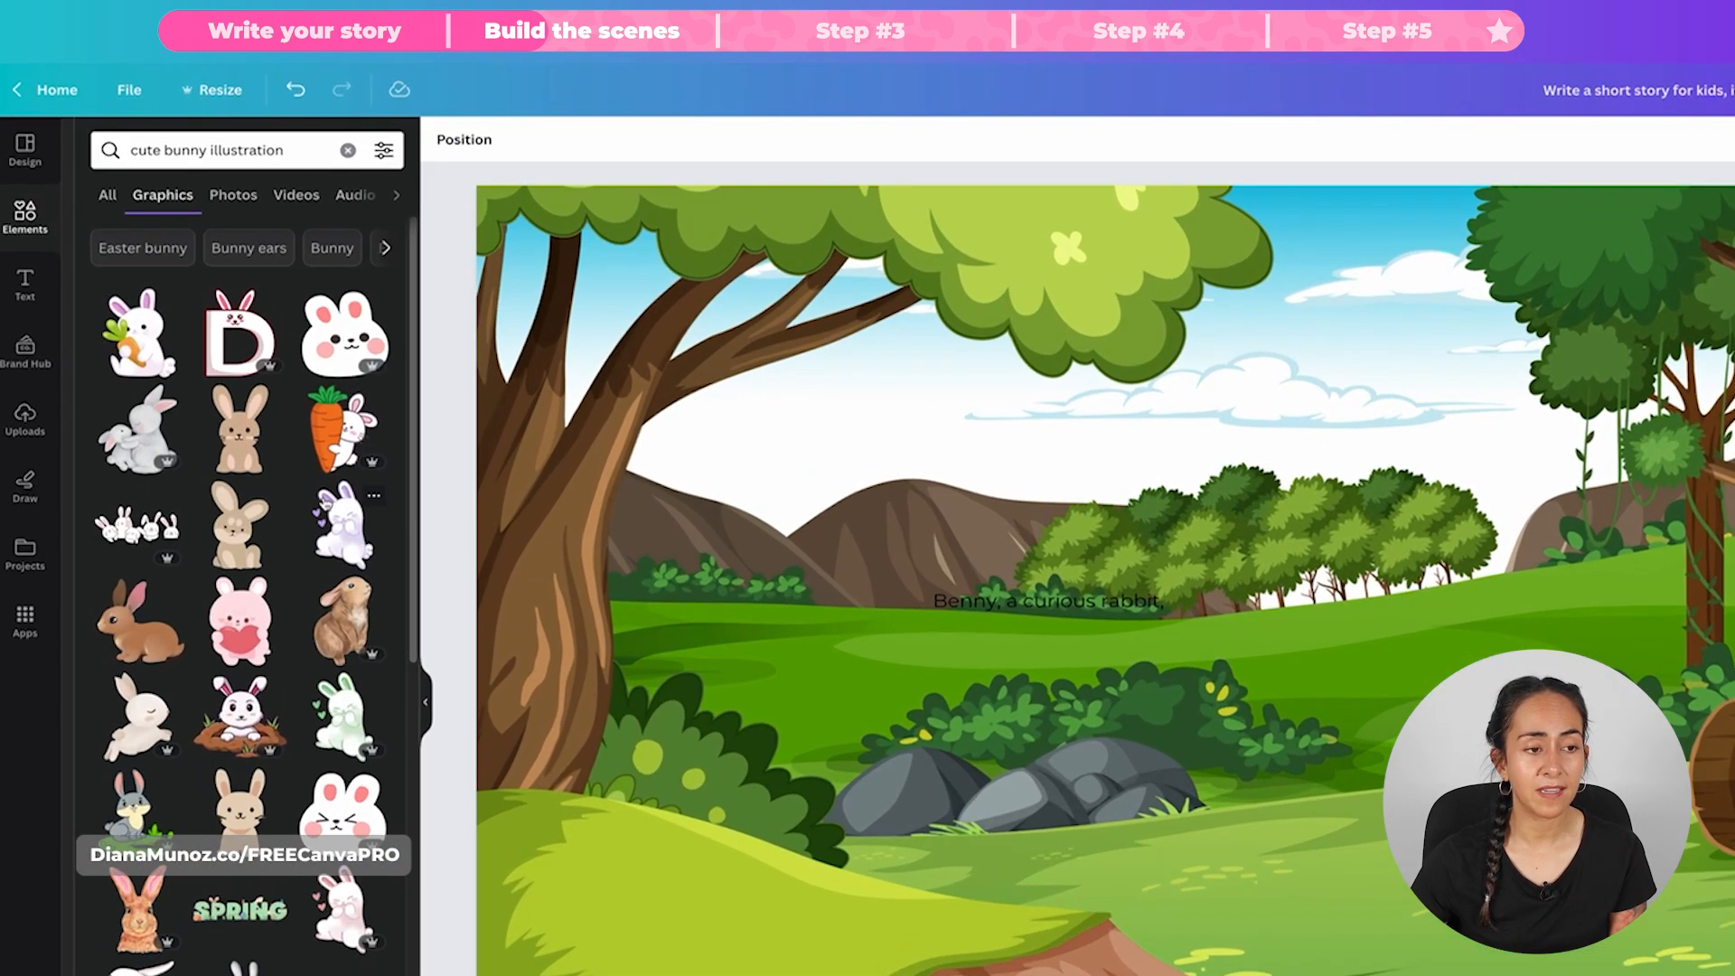
Step: Browse graphics similar to the beige Adorable Bunny Illustration, and look up more like the grey Cute Bunny Illustration found among them
click(213, 390)
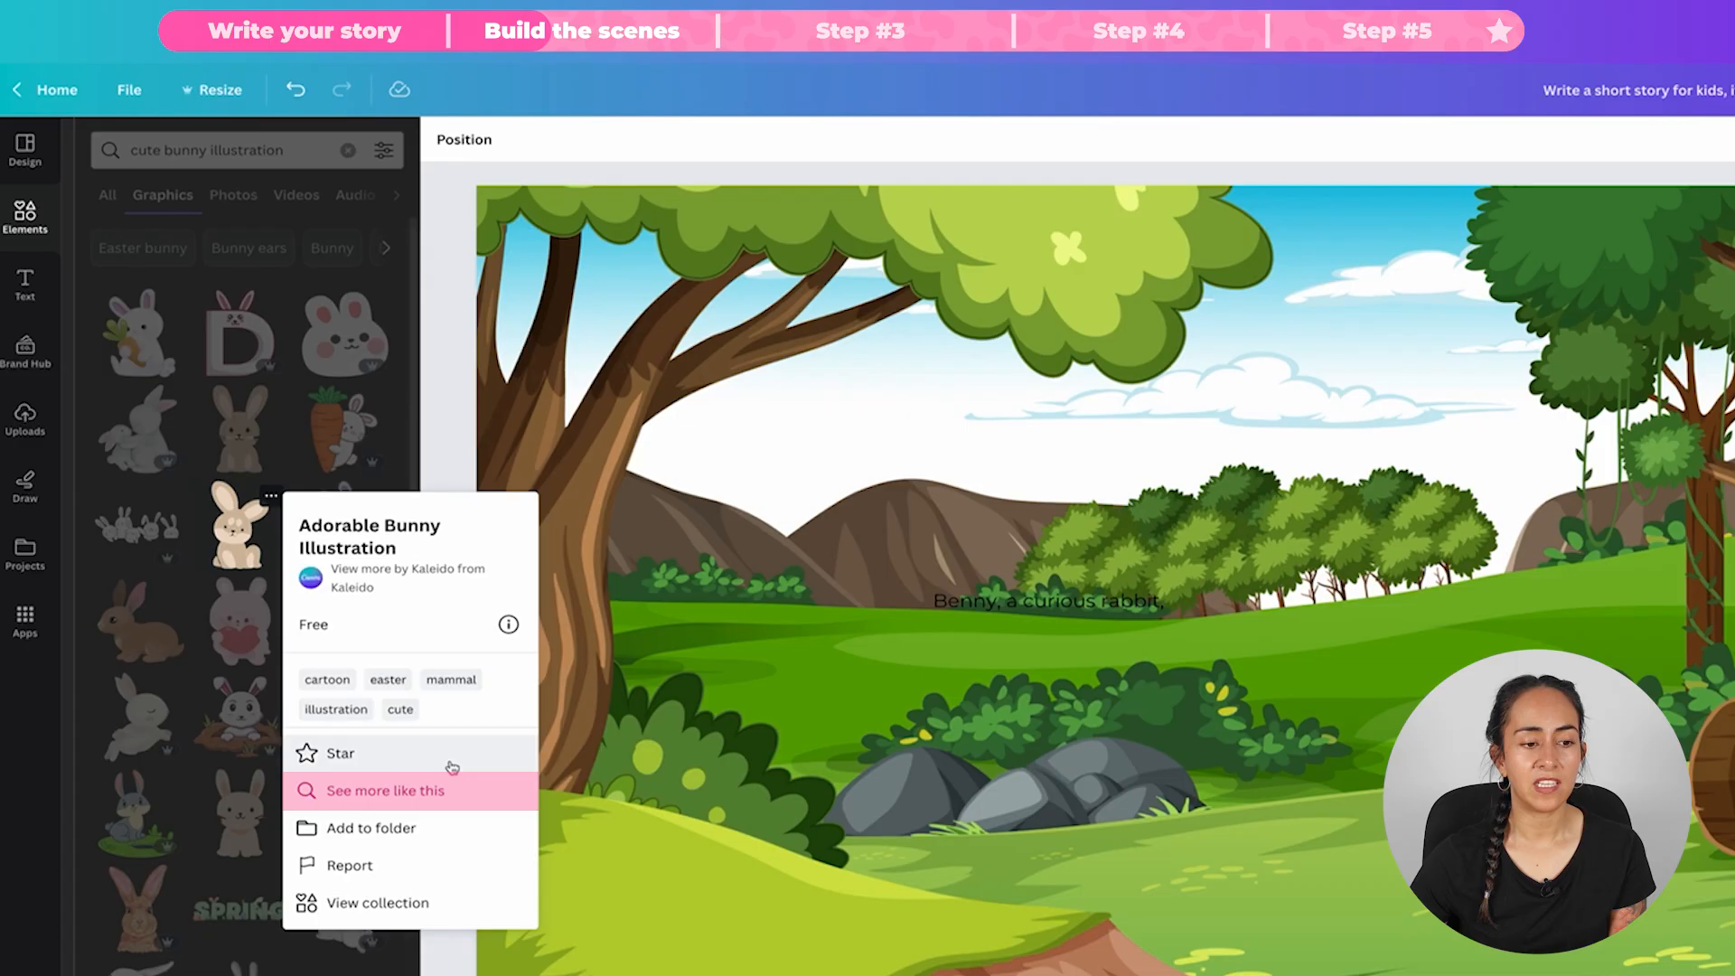
click(425, 789)
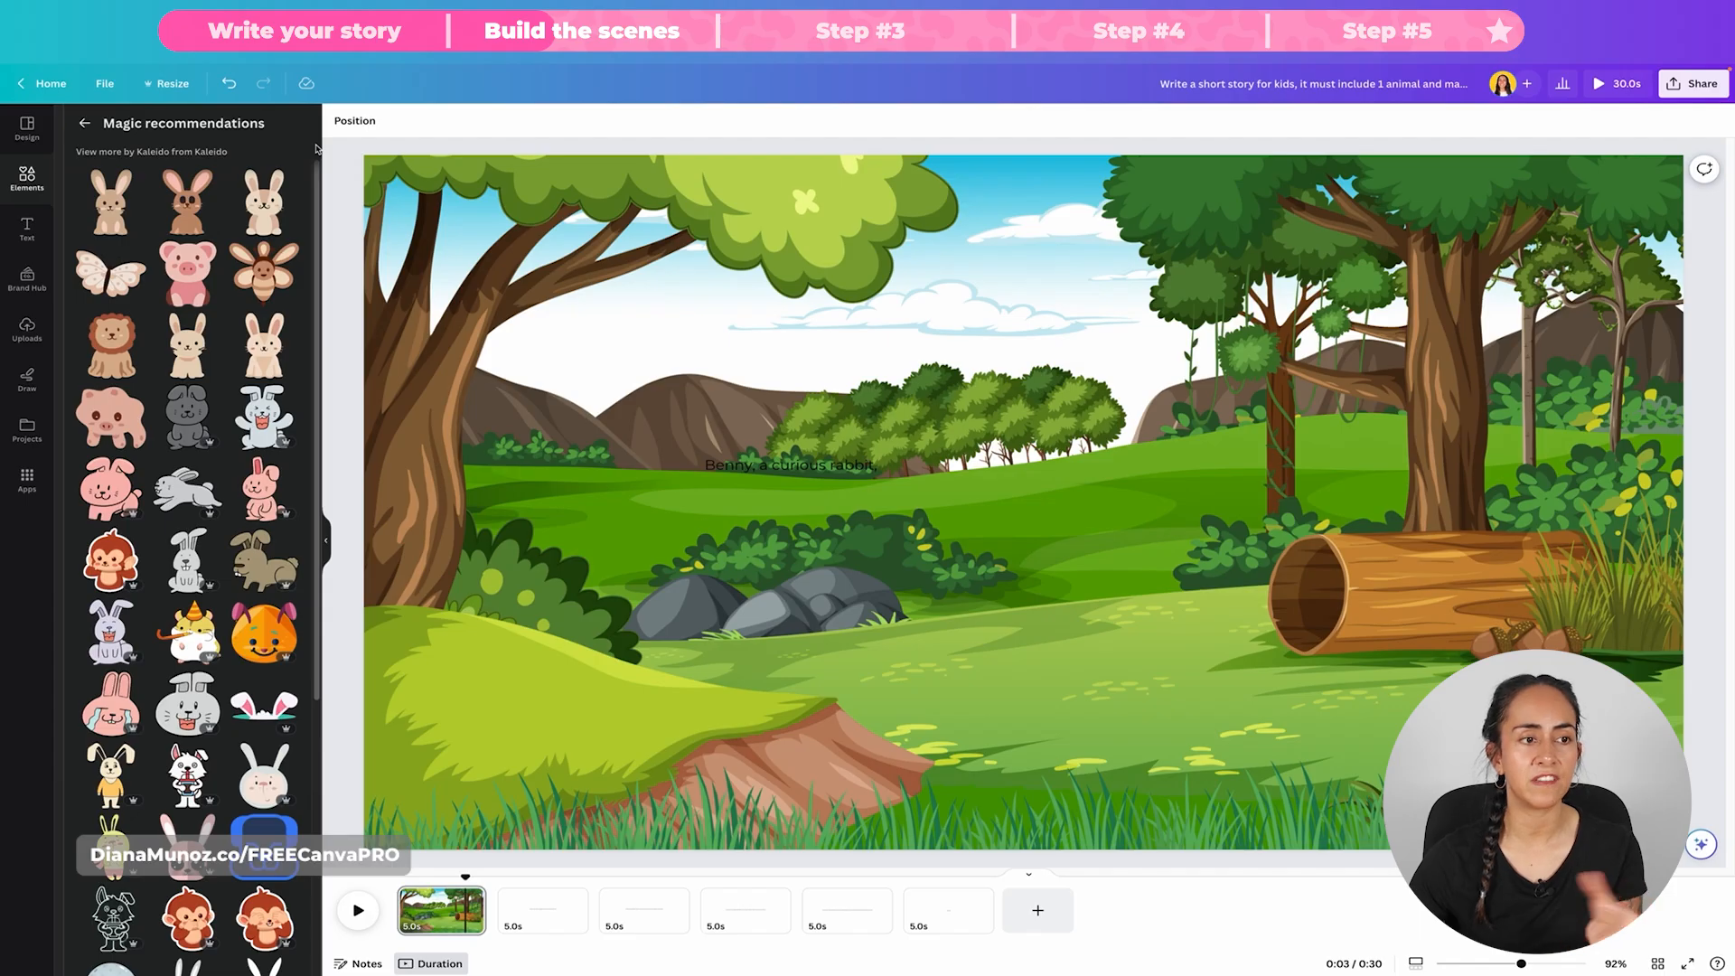
scroll(307, 711, down, 5)
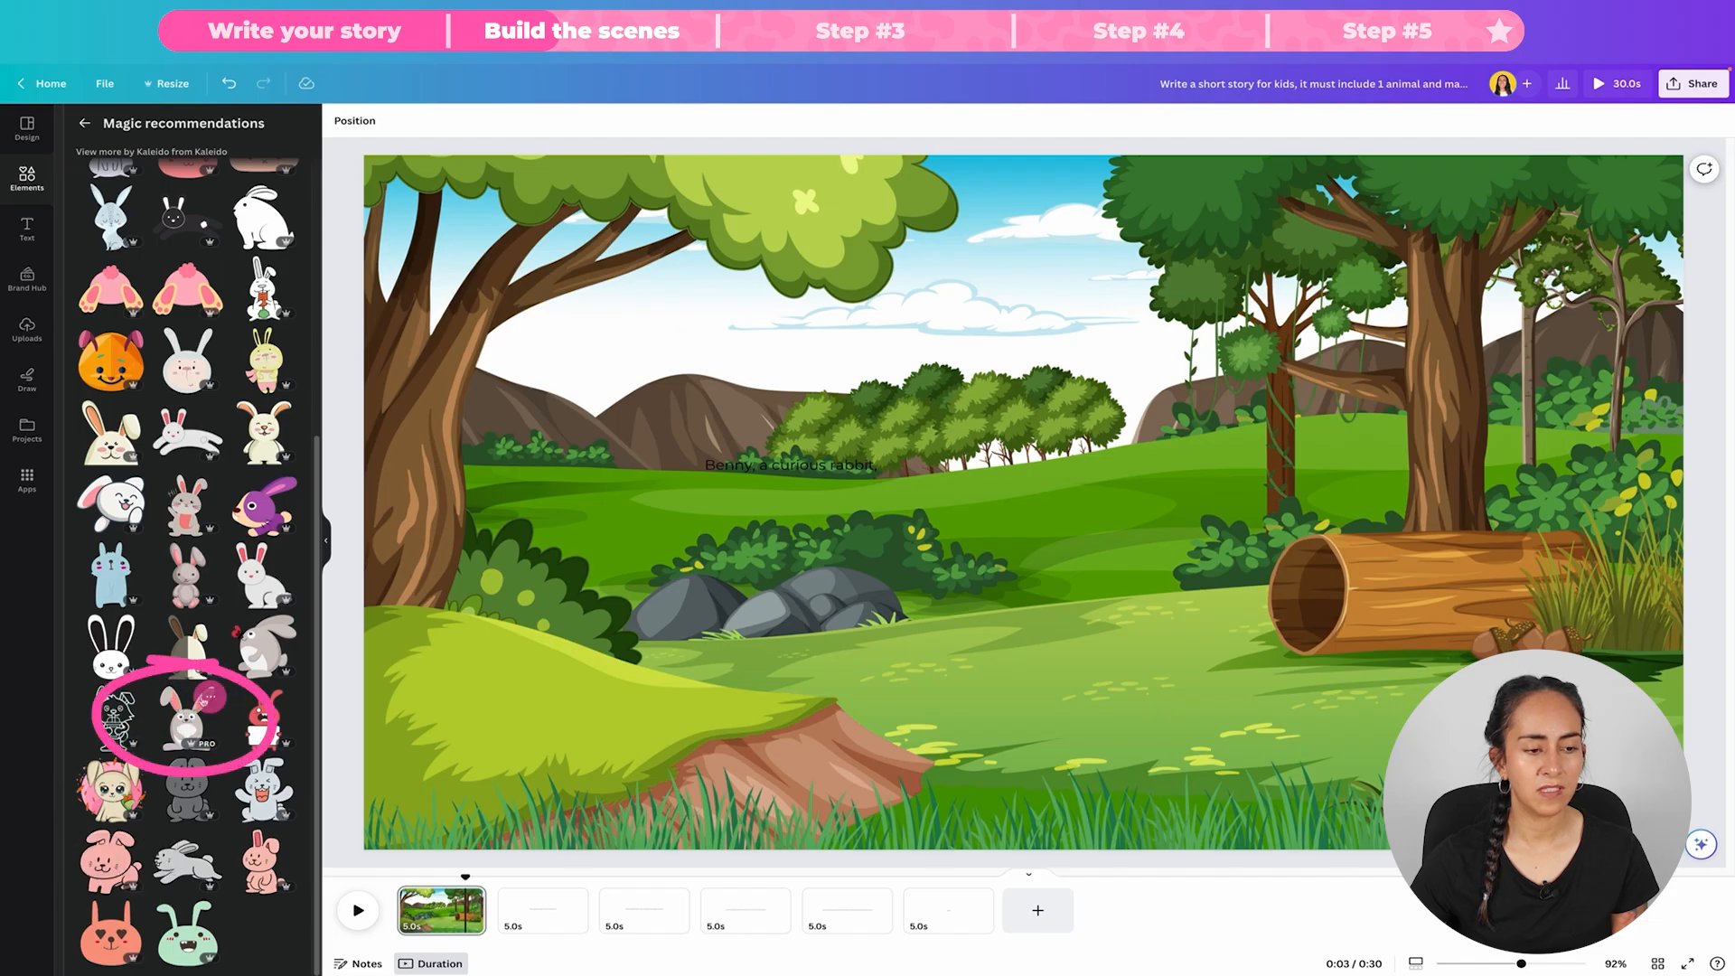
click(210, 697)
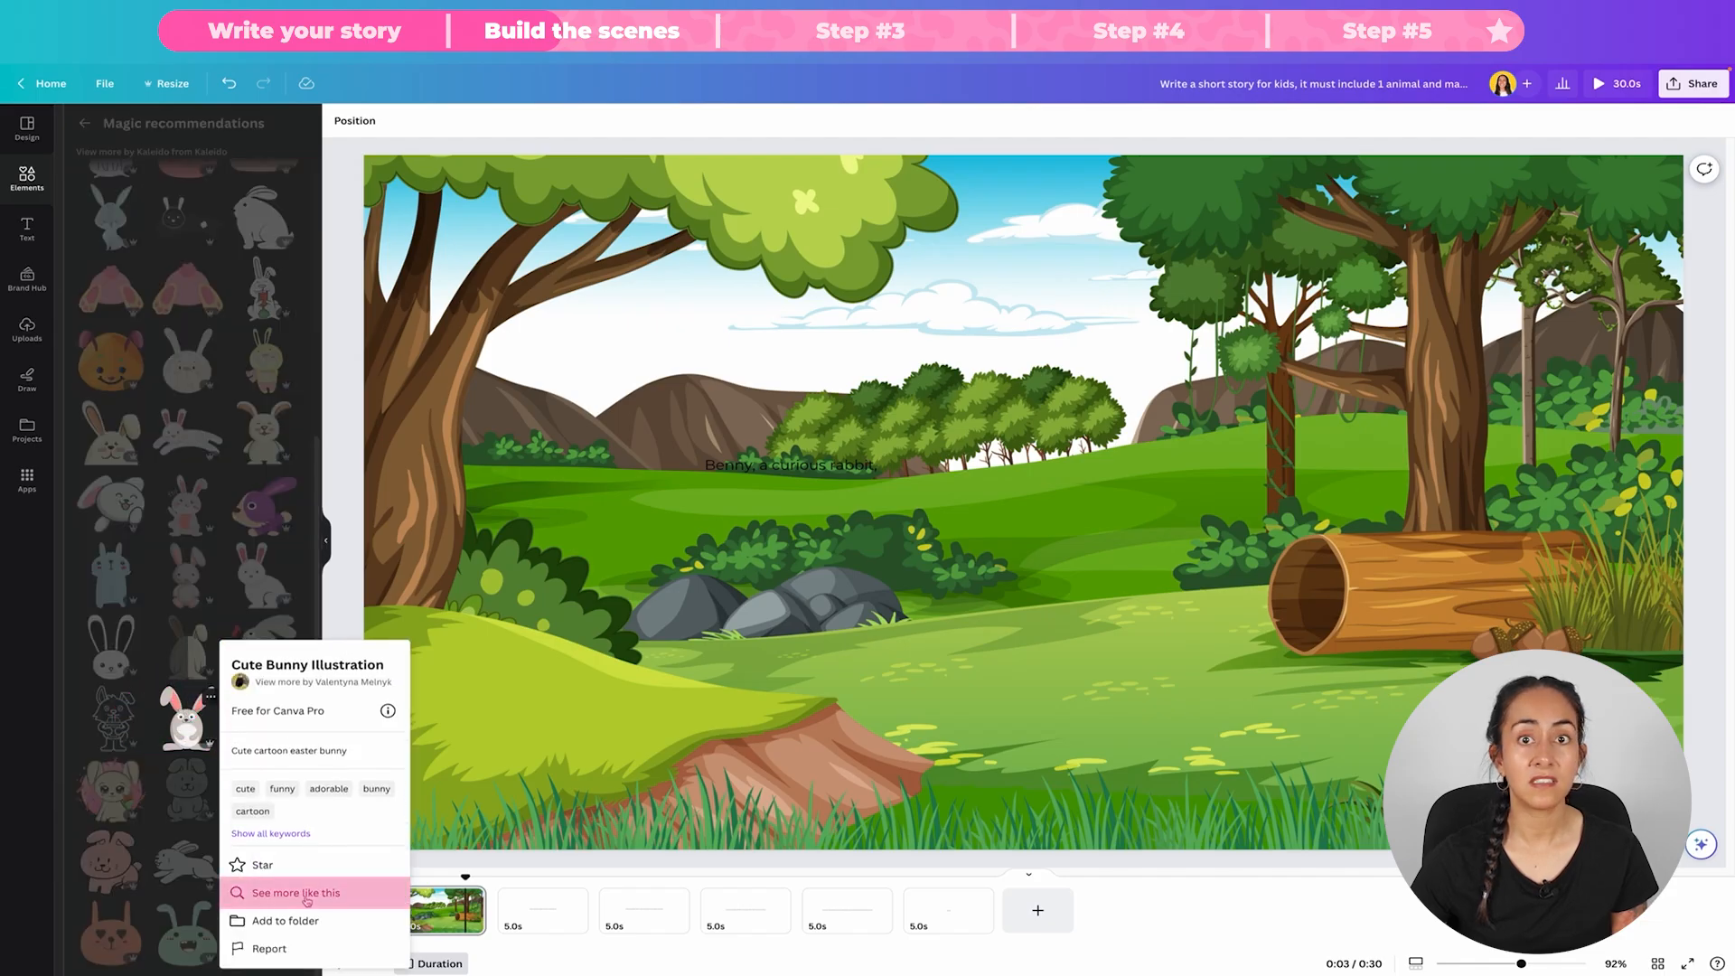
click(307, 896)
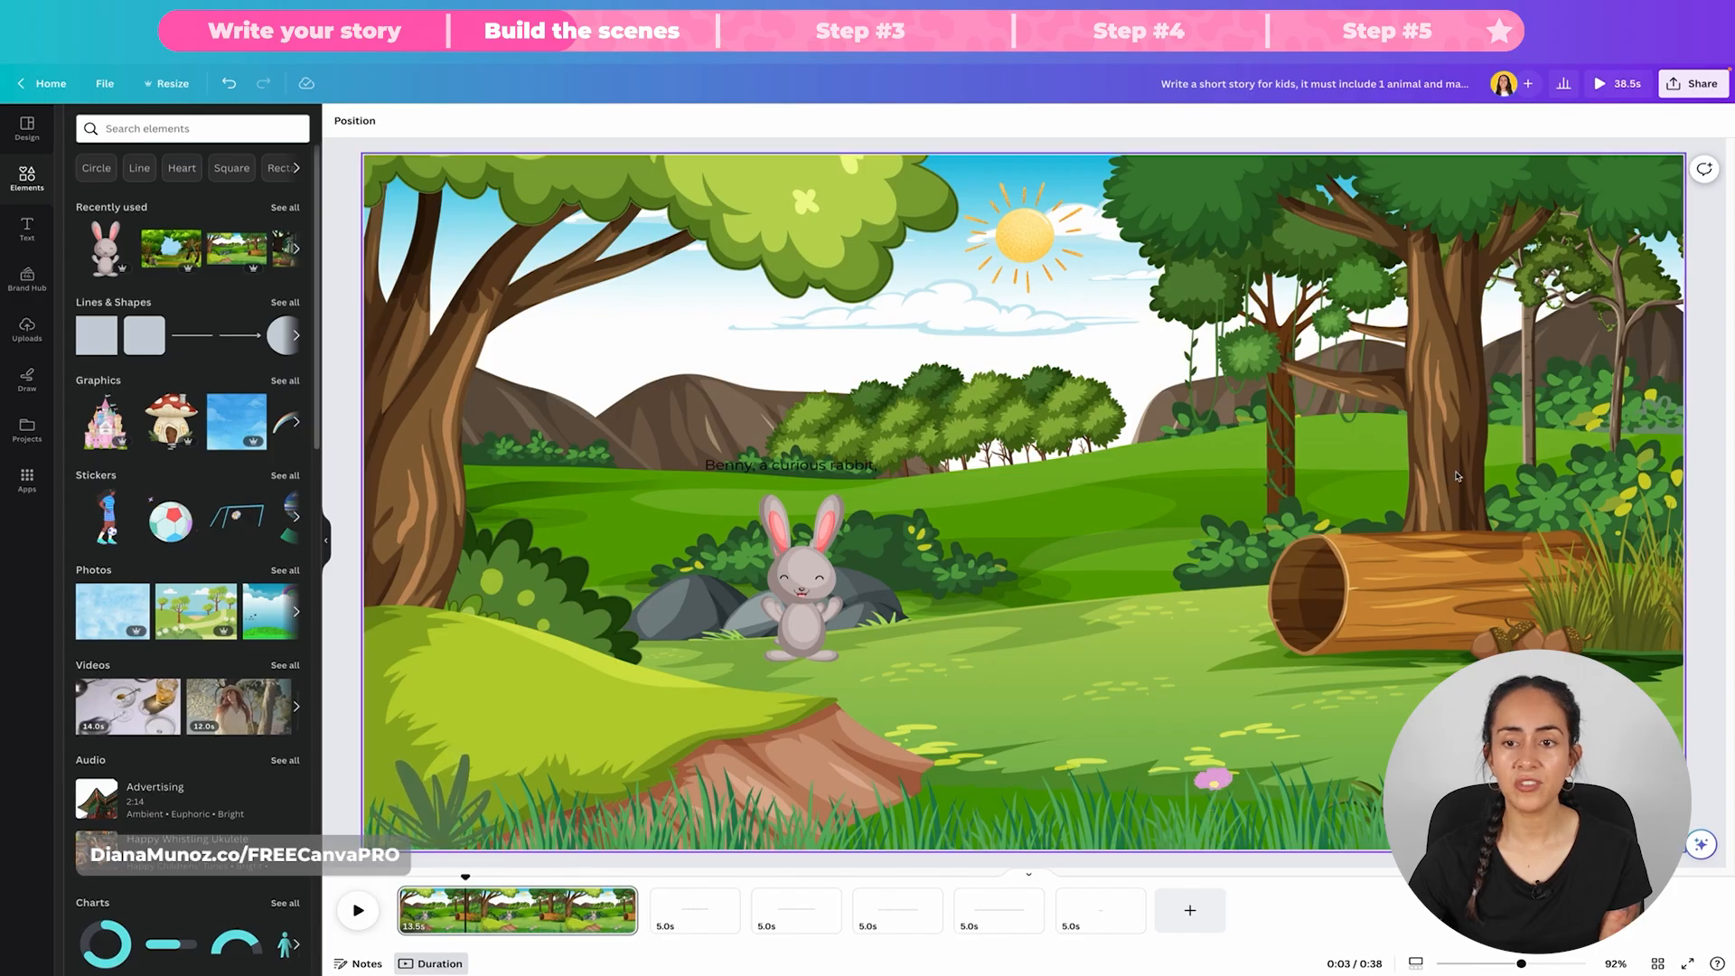
Step: Examine the animated sun, plants and pink flowers that decorate the first page's meadow scene
click(1041, 236)
click(1611, 777)
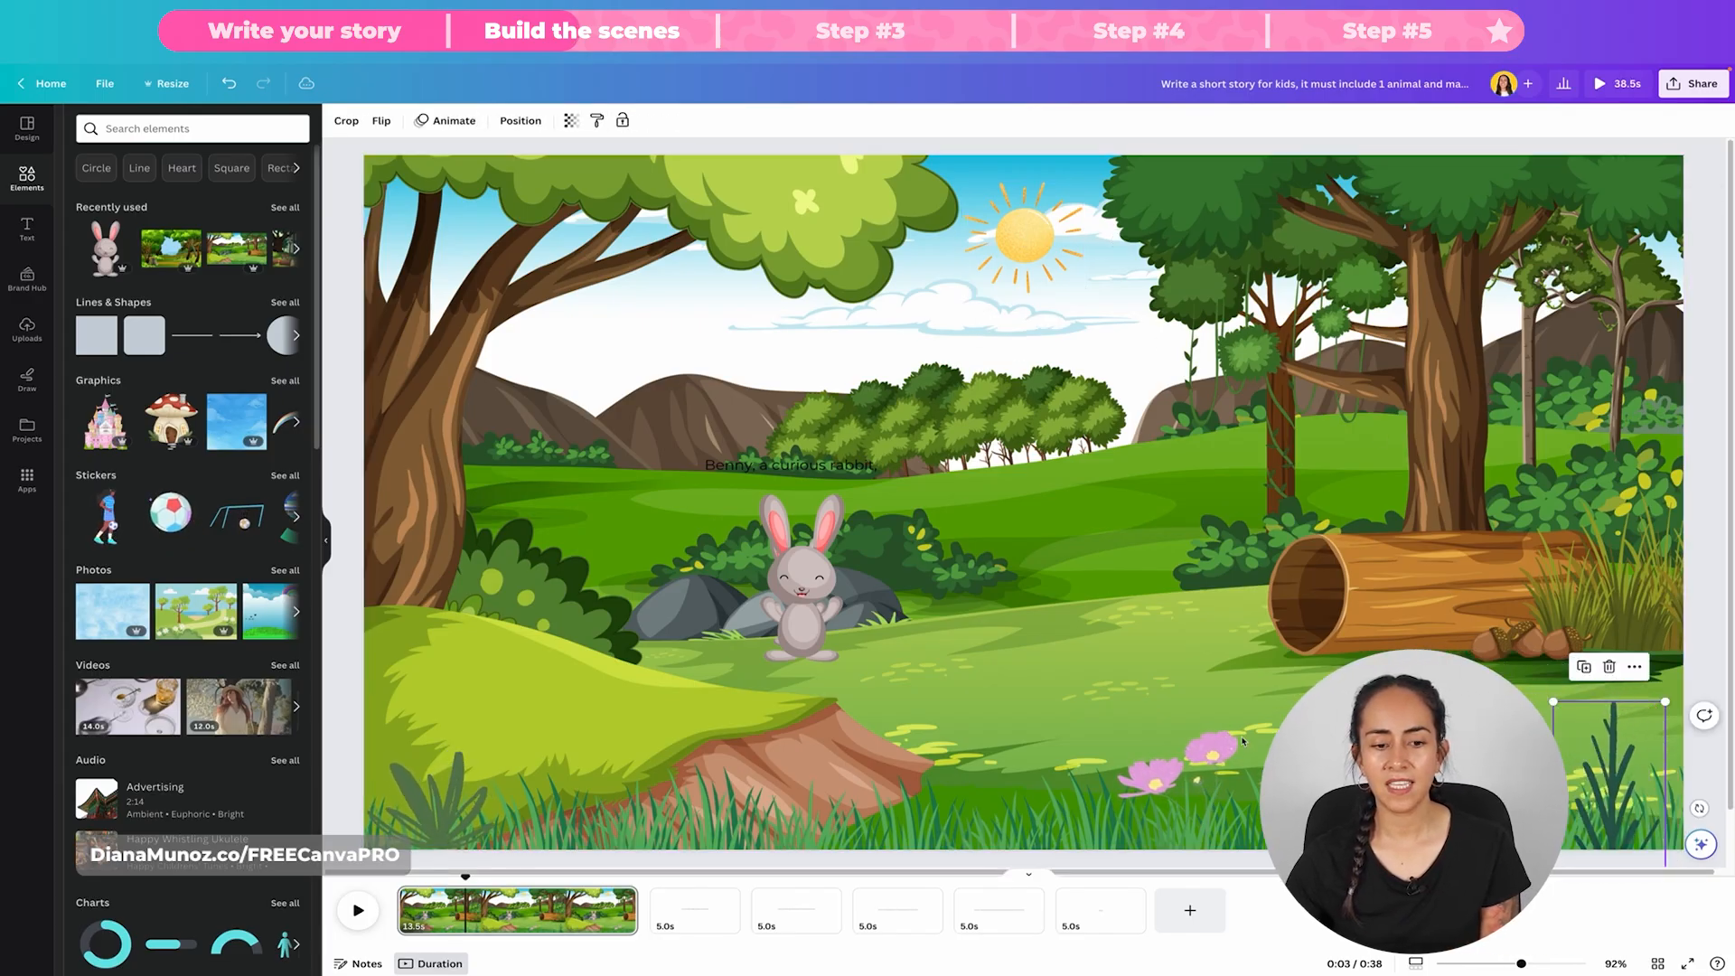
click(1157, 777)
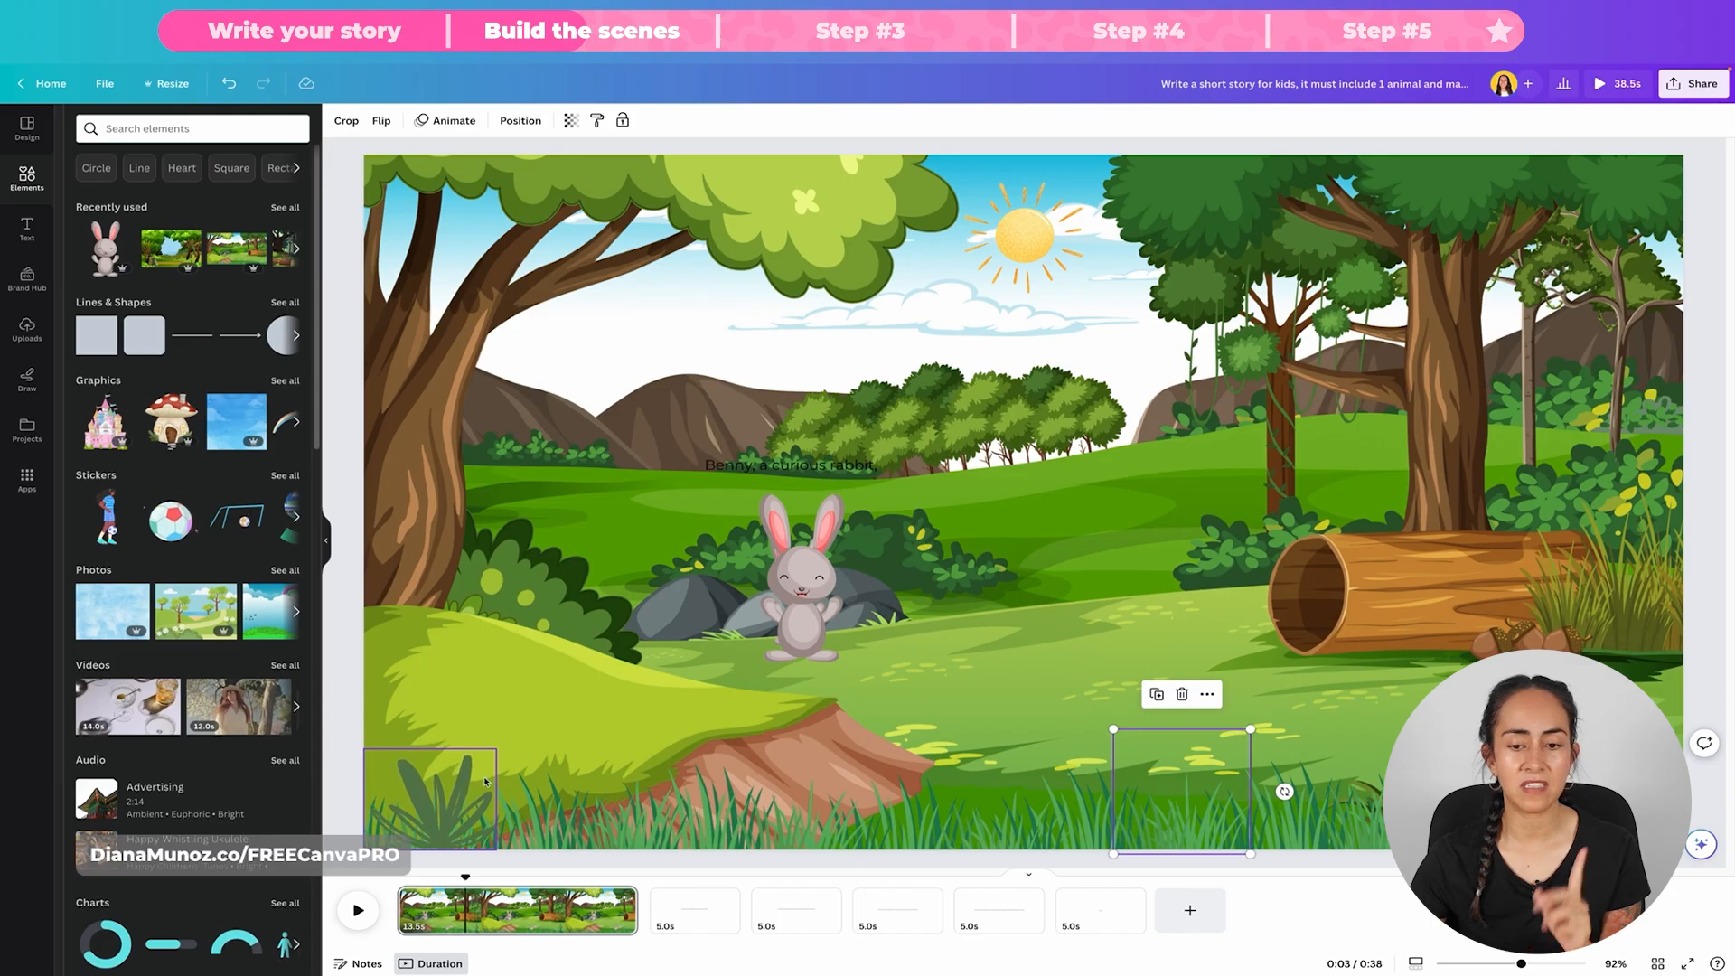
click(345, 179)
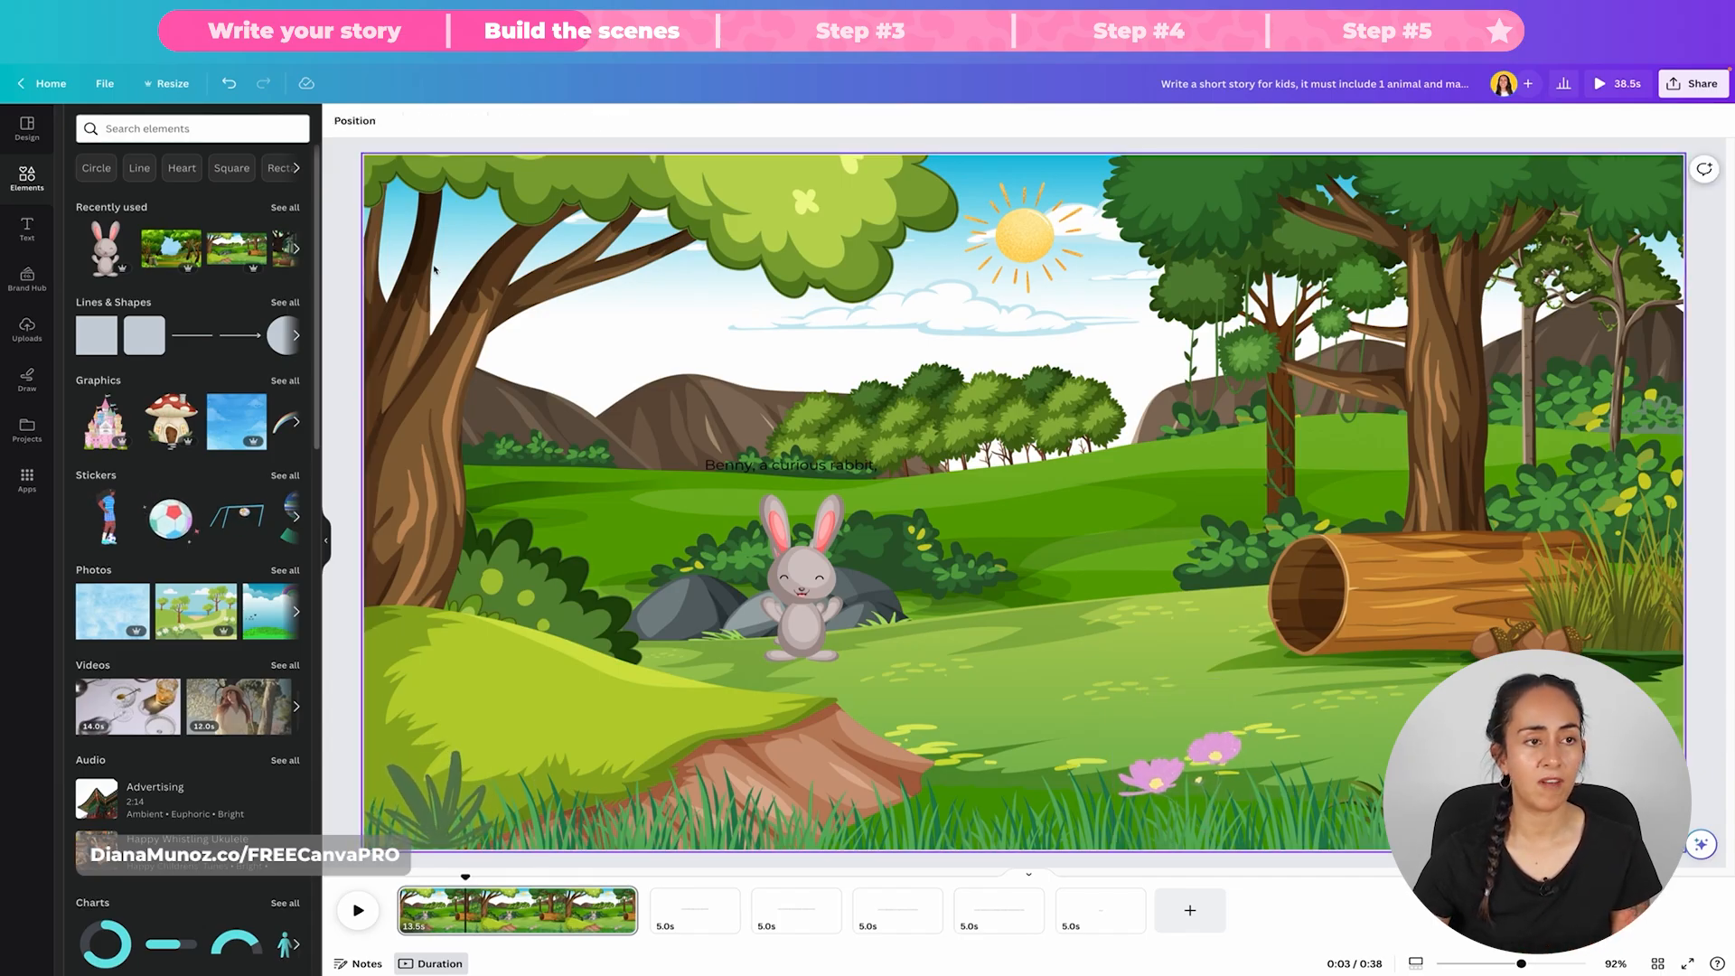
Step: Search the elements for "flower" and limit the results to animated ones
click(129, 130)
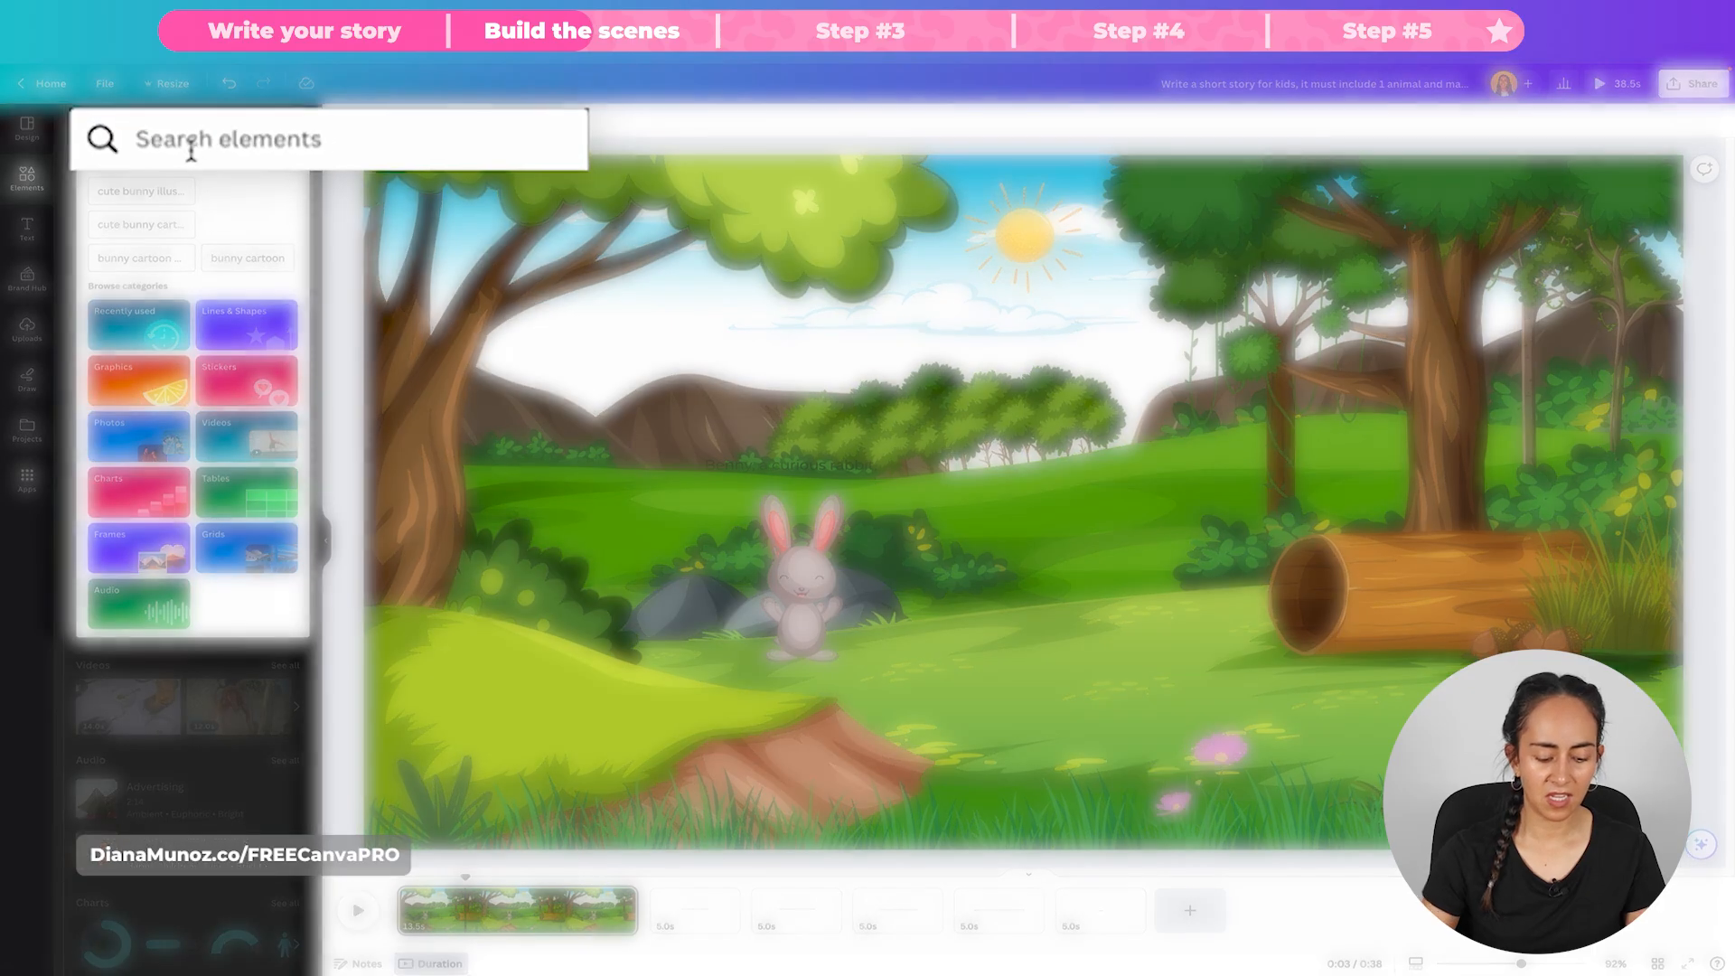
text(flower)
key(Return)
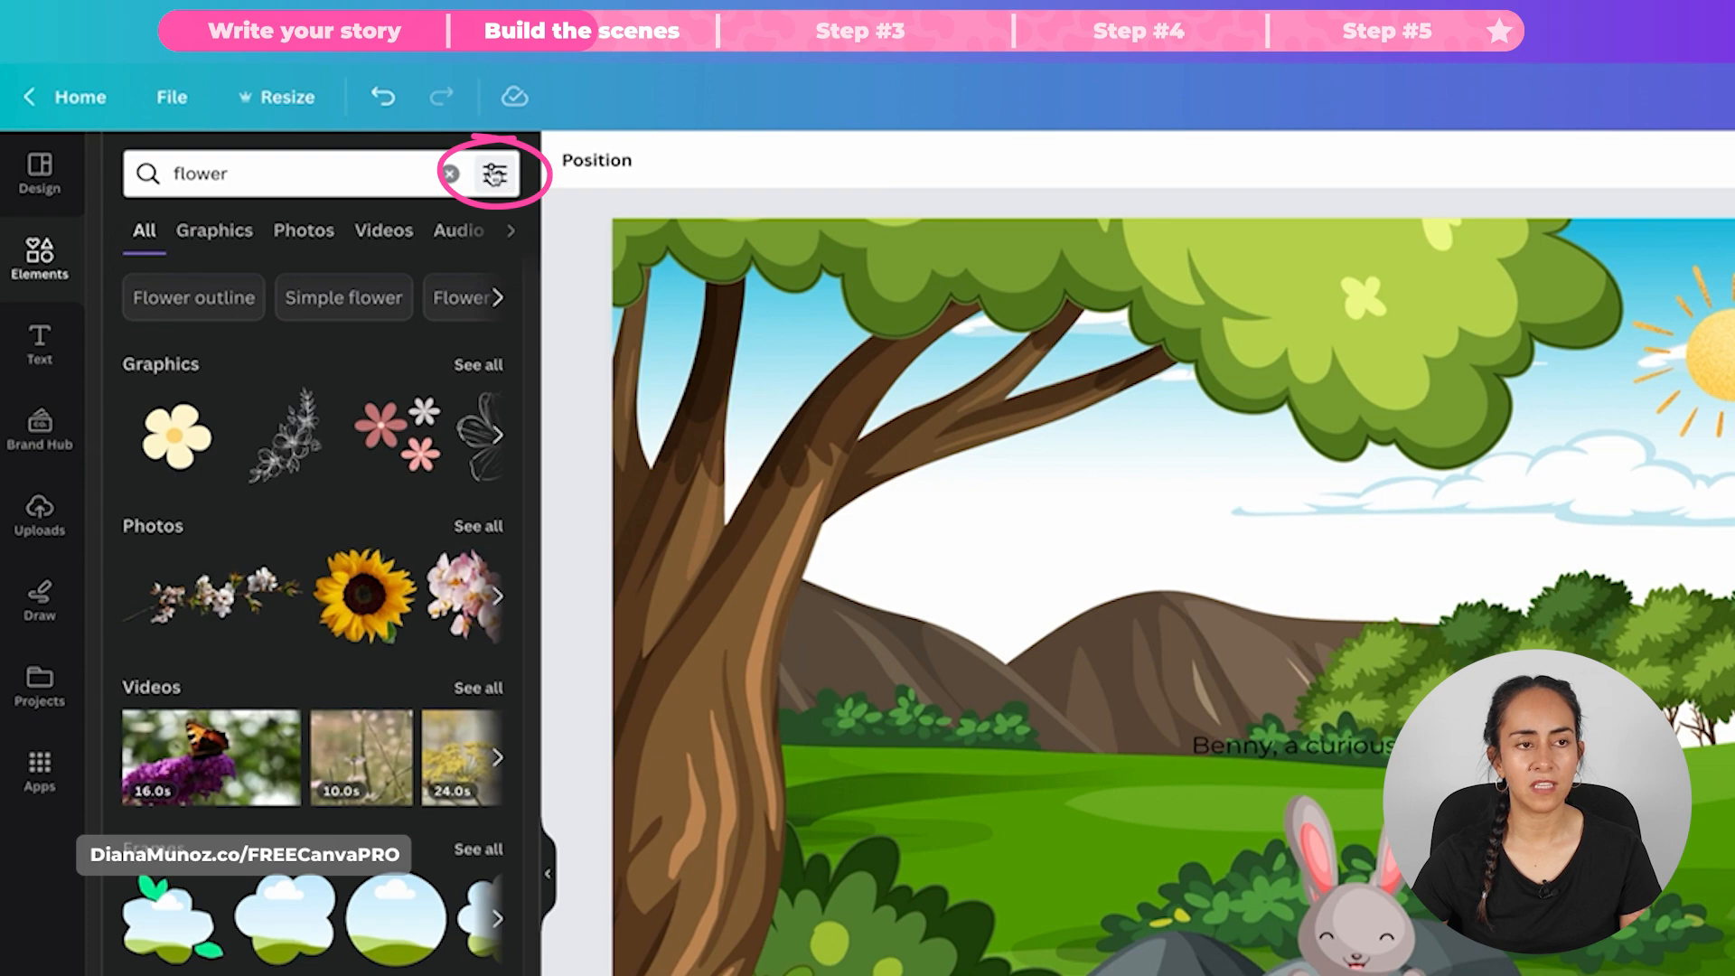
click(507, 177)
click(191, 627)
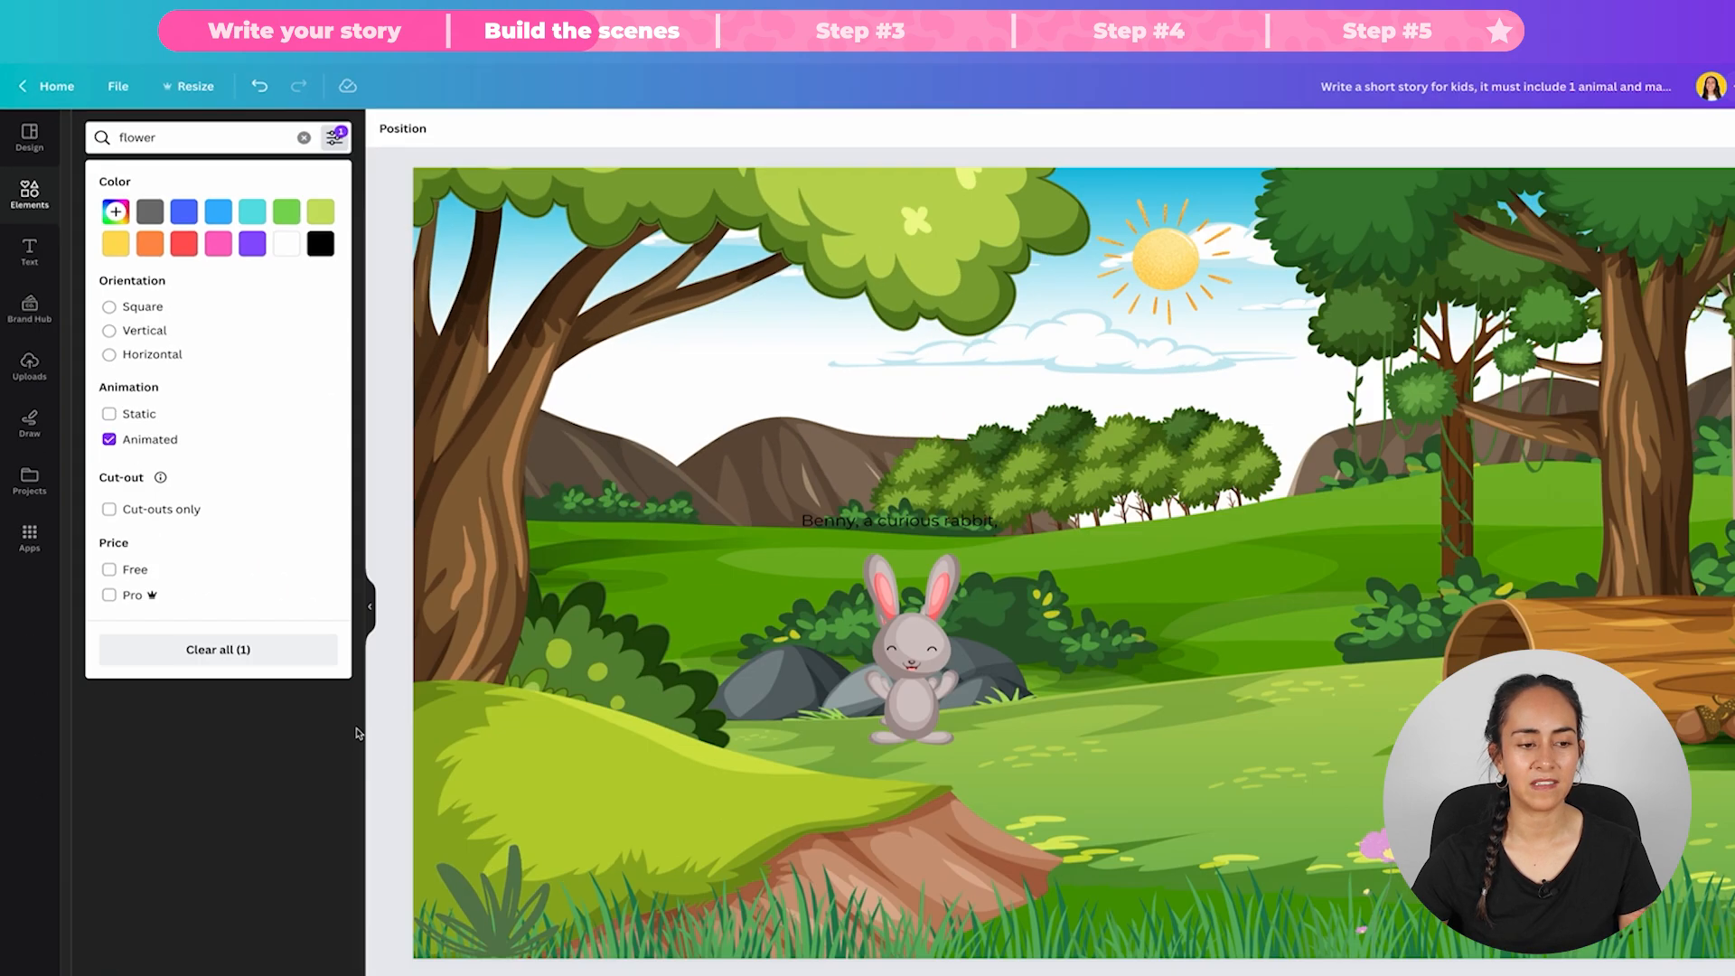
click(360, 732)
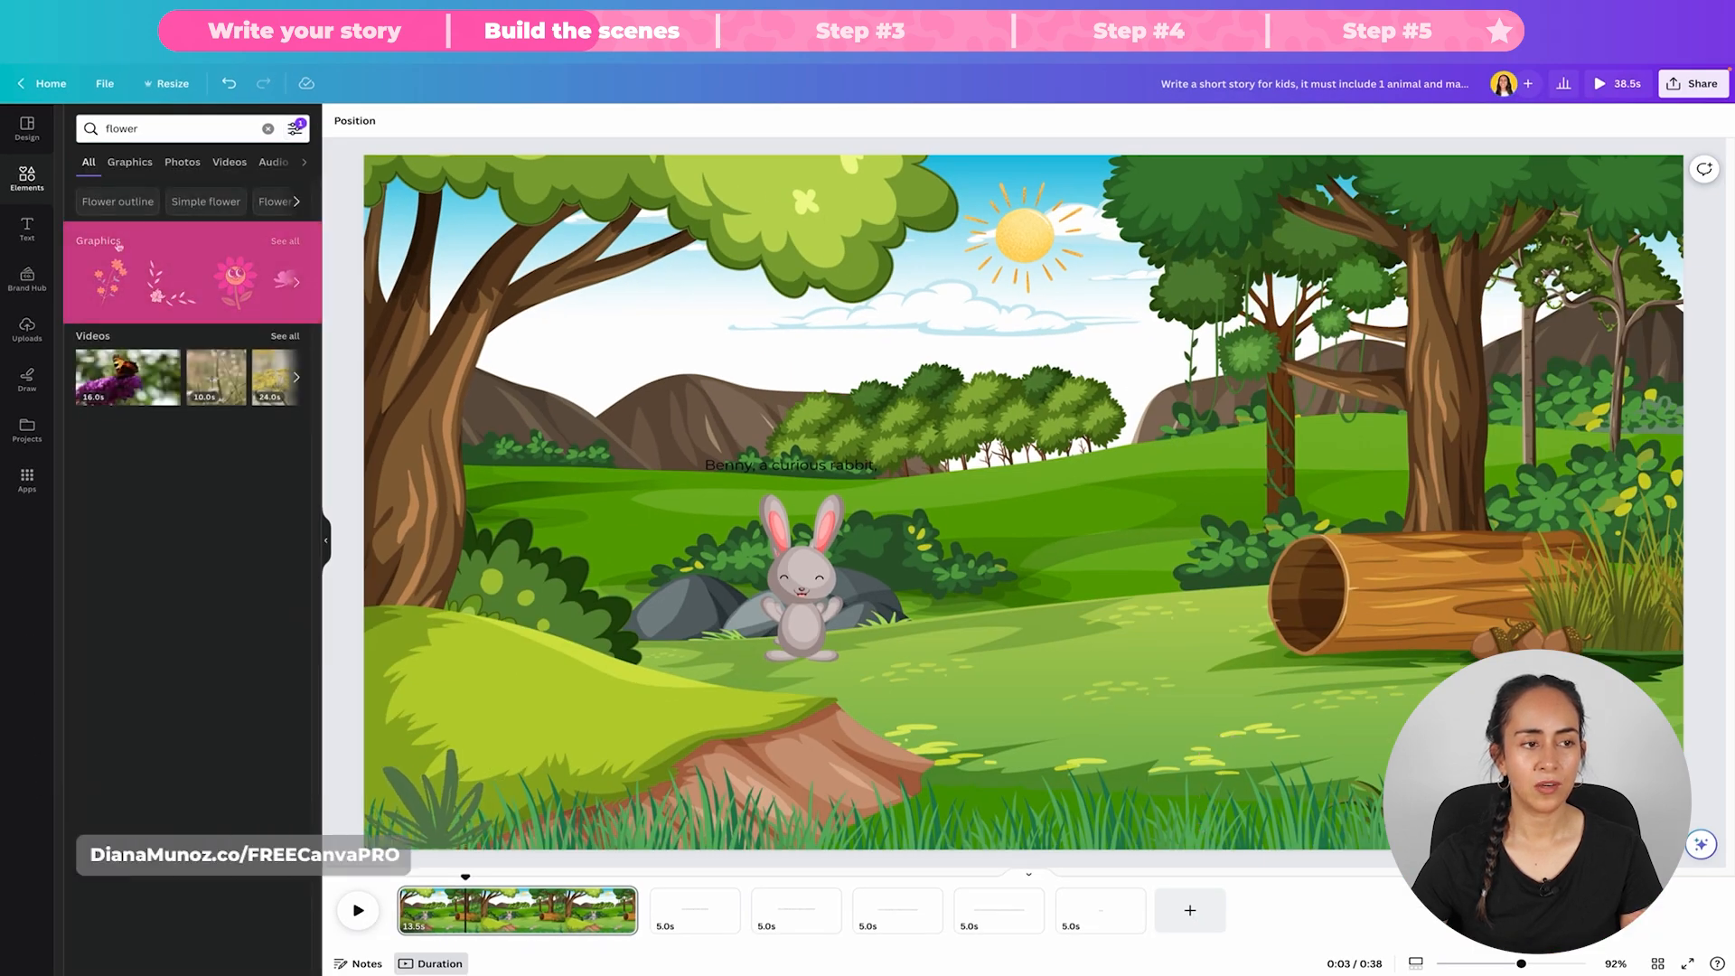
Step: Show all the animated flower graphics, add the pink long-stemmed flower to the first page, and scale it down
click(285, 241)
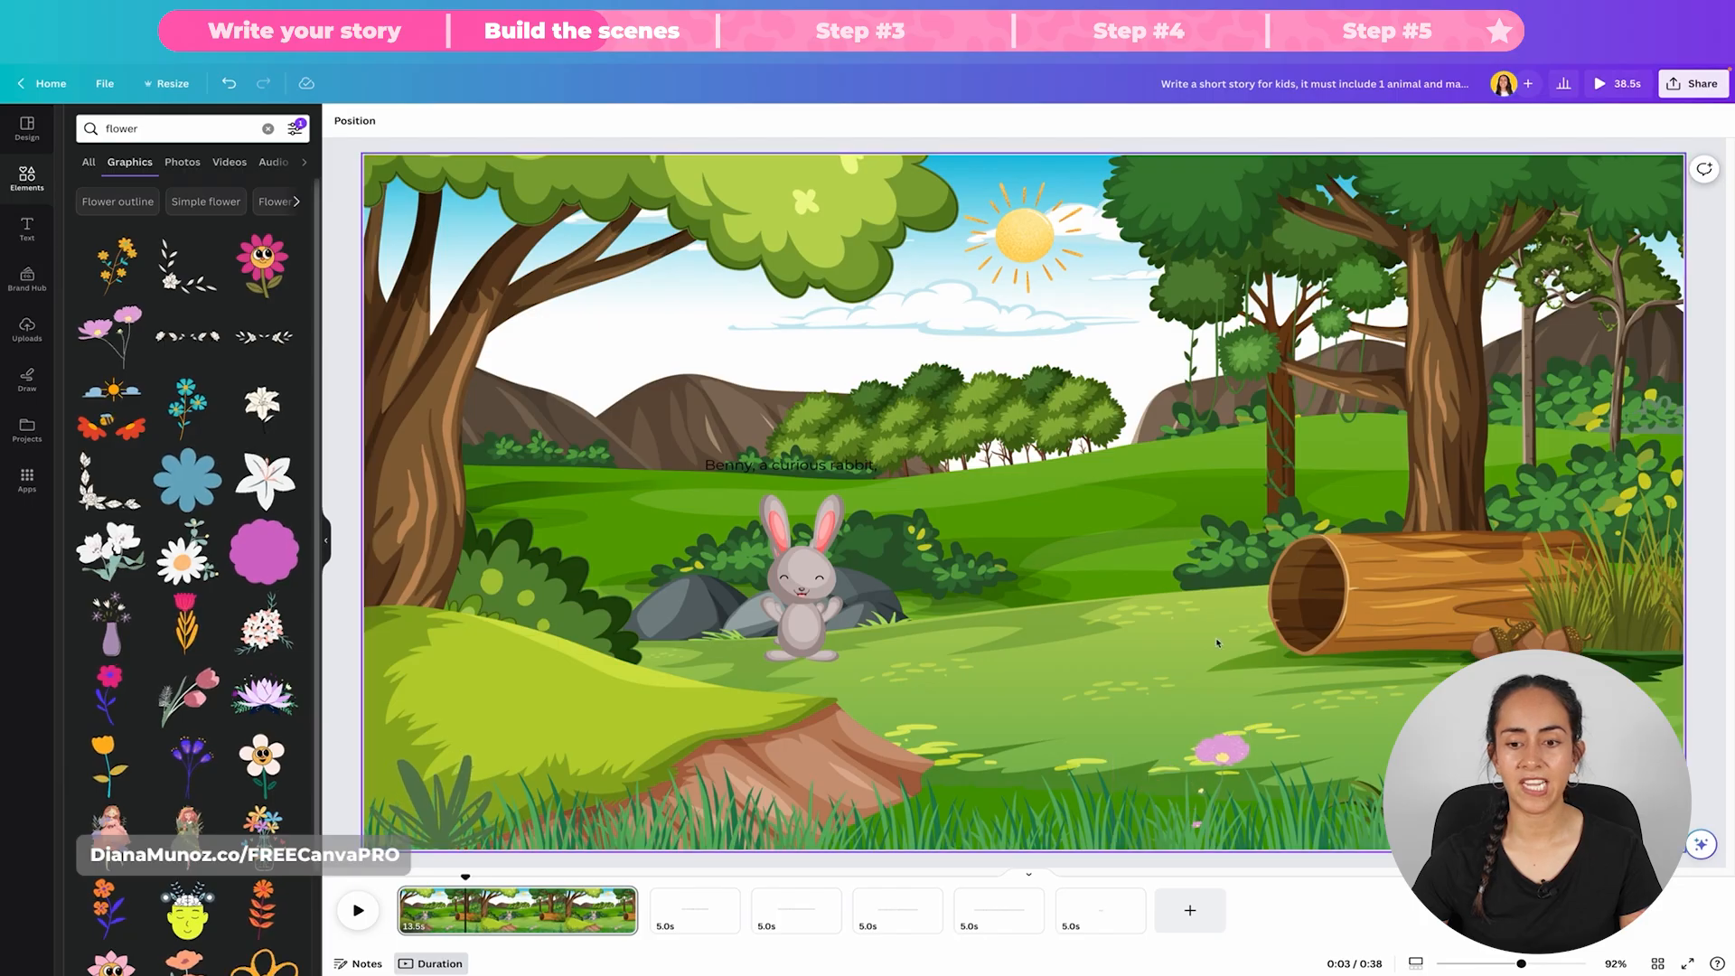
click(108, 335)
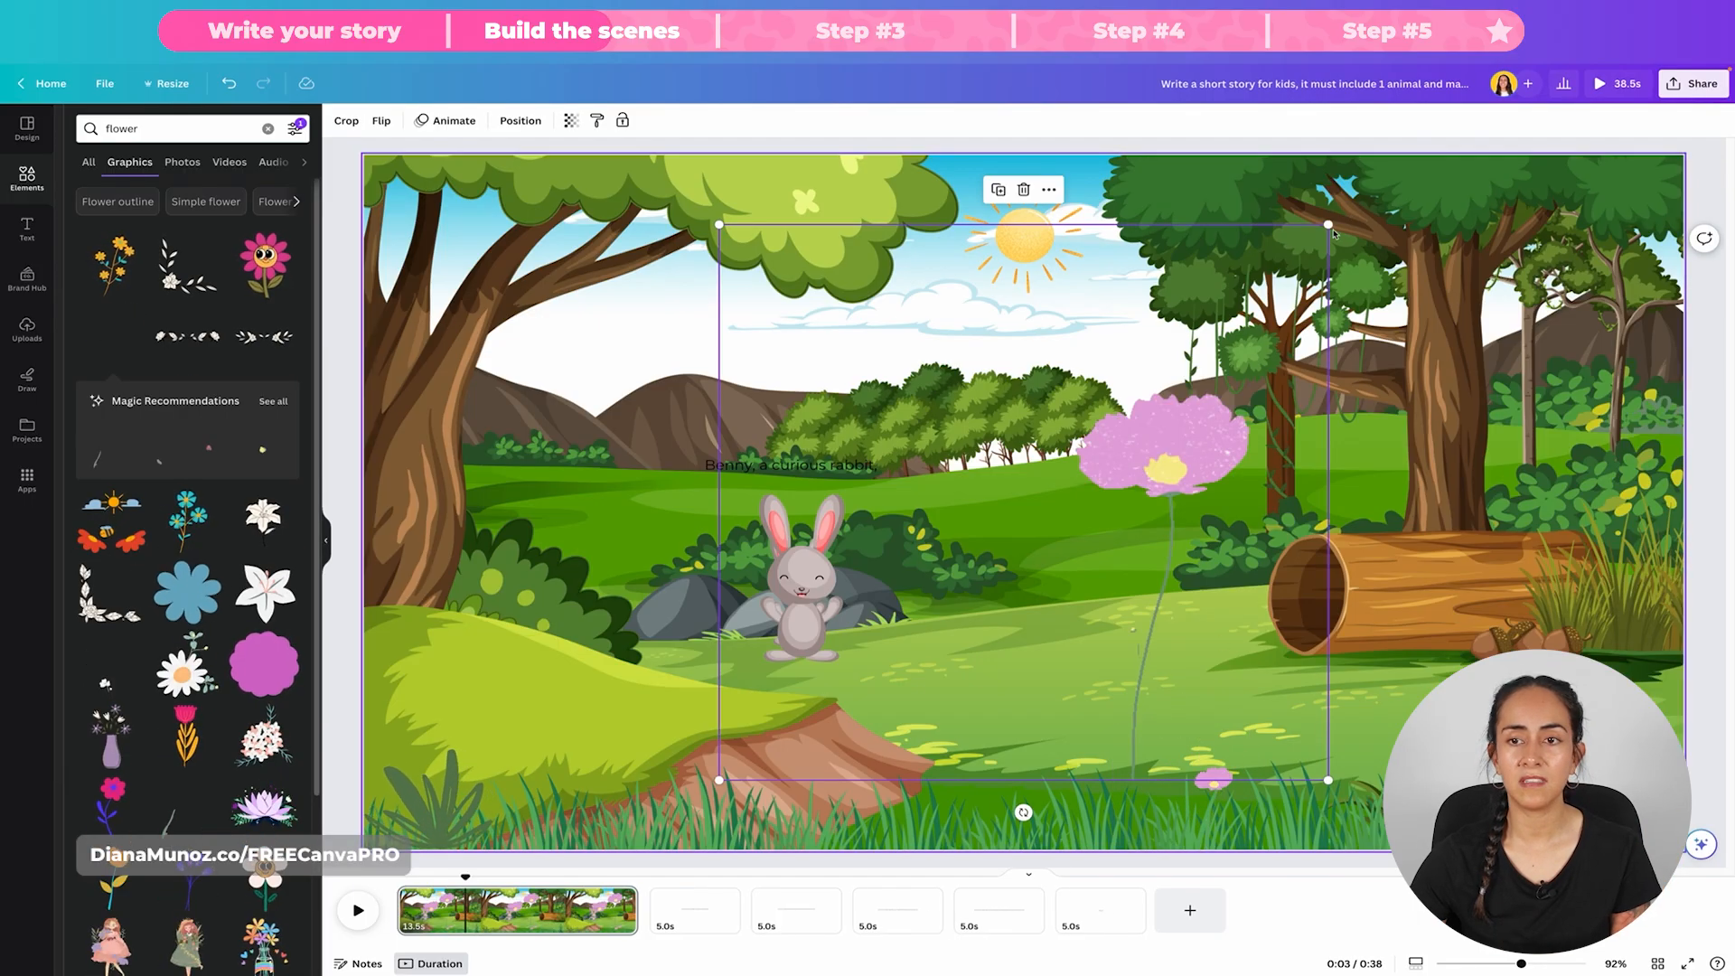
drag(1327, 224, 911, 759)
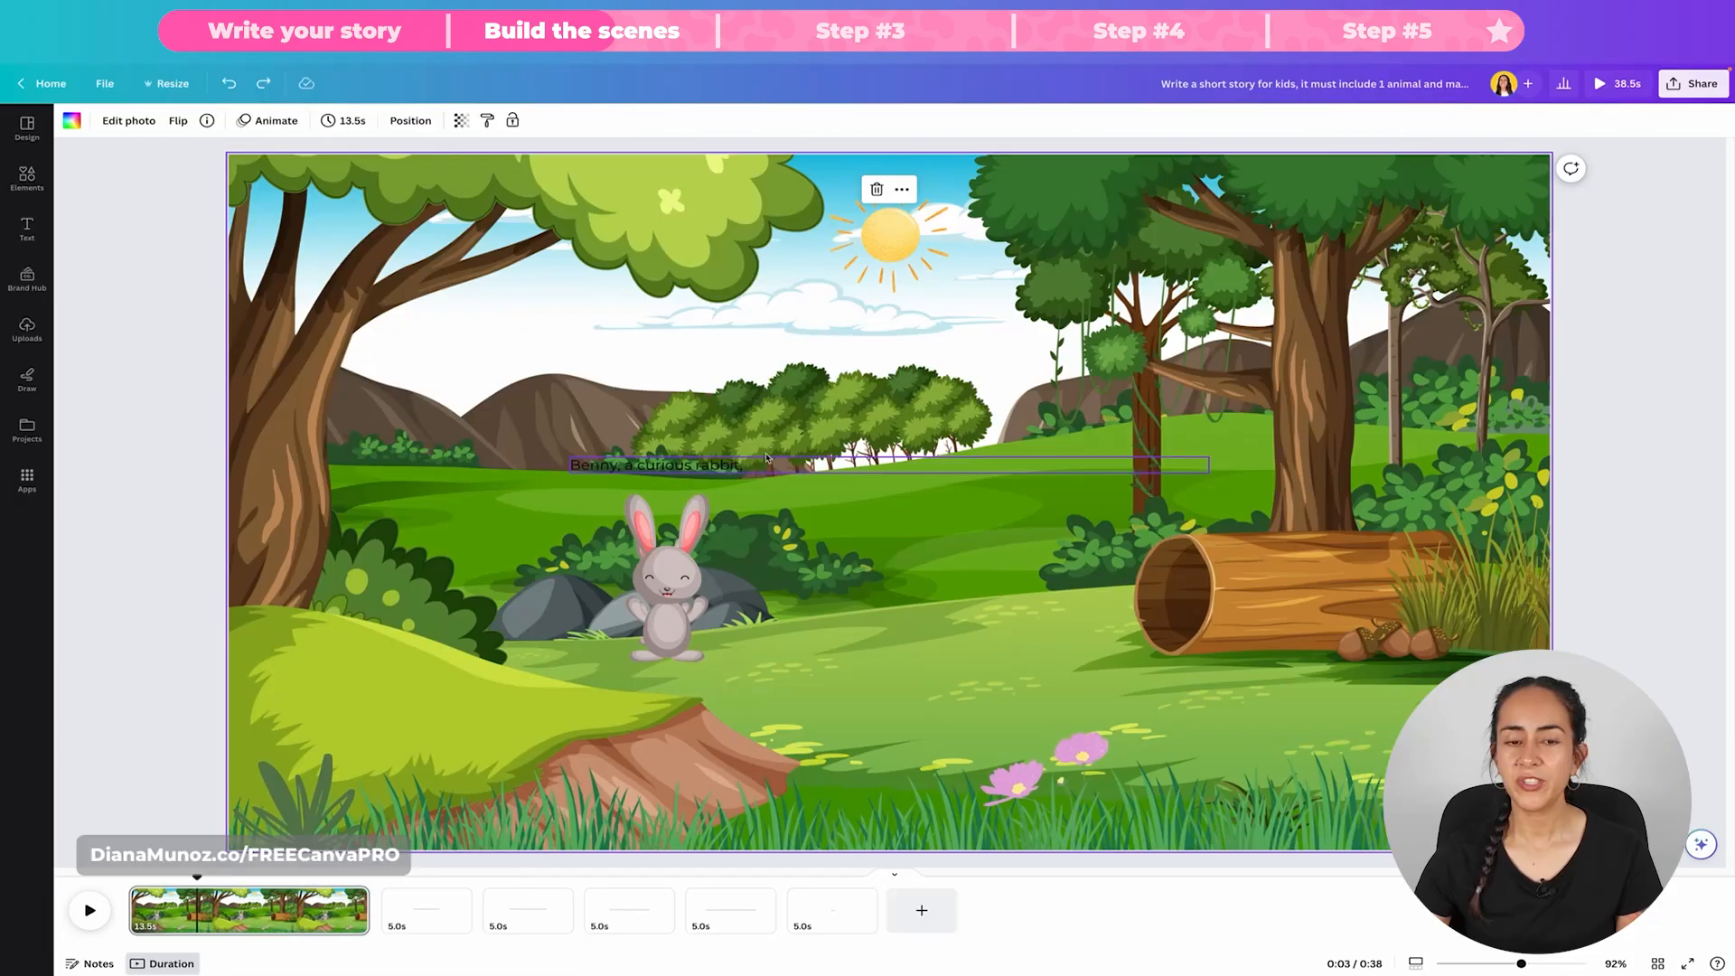
Step: Restyle the first page's text as white Noot lettering at size 42.4 on a blue background, reworded "This is Benny, a curious rabbit..."
click(682, 366)
drag(682, 366, 678, 341)
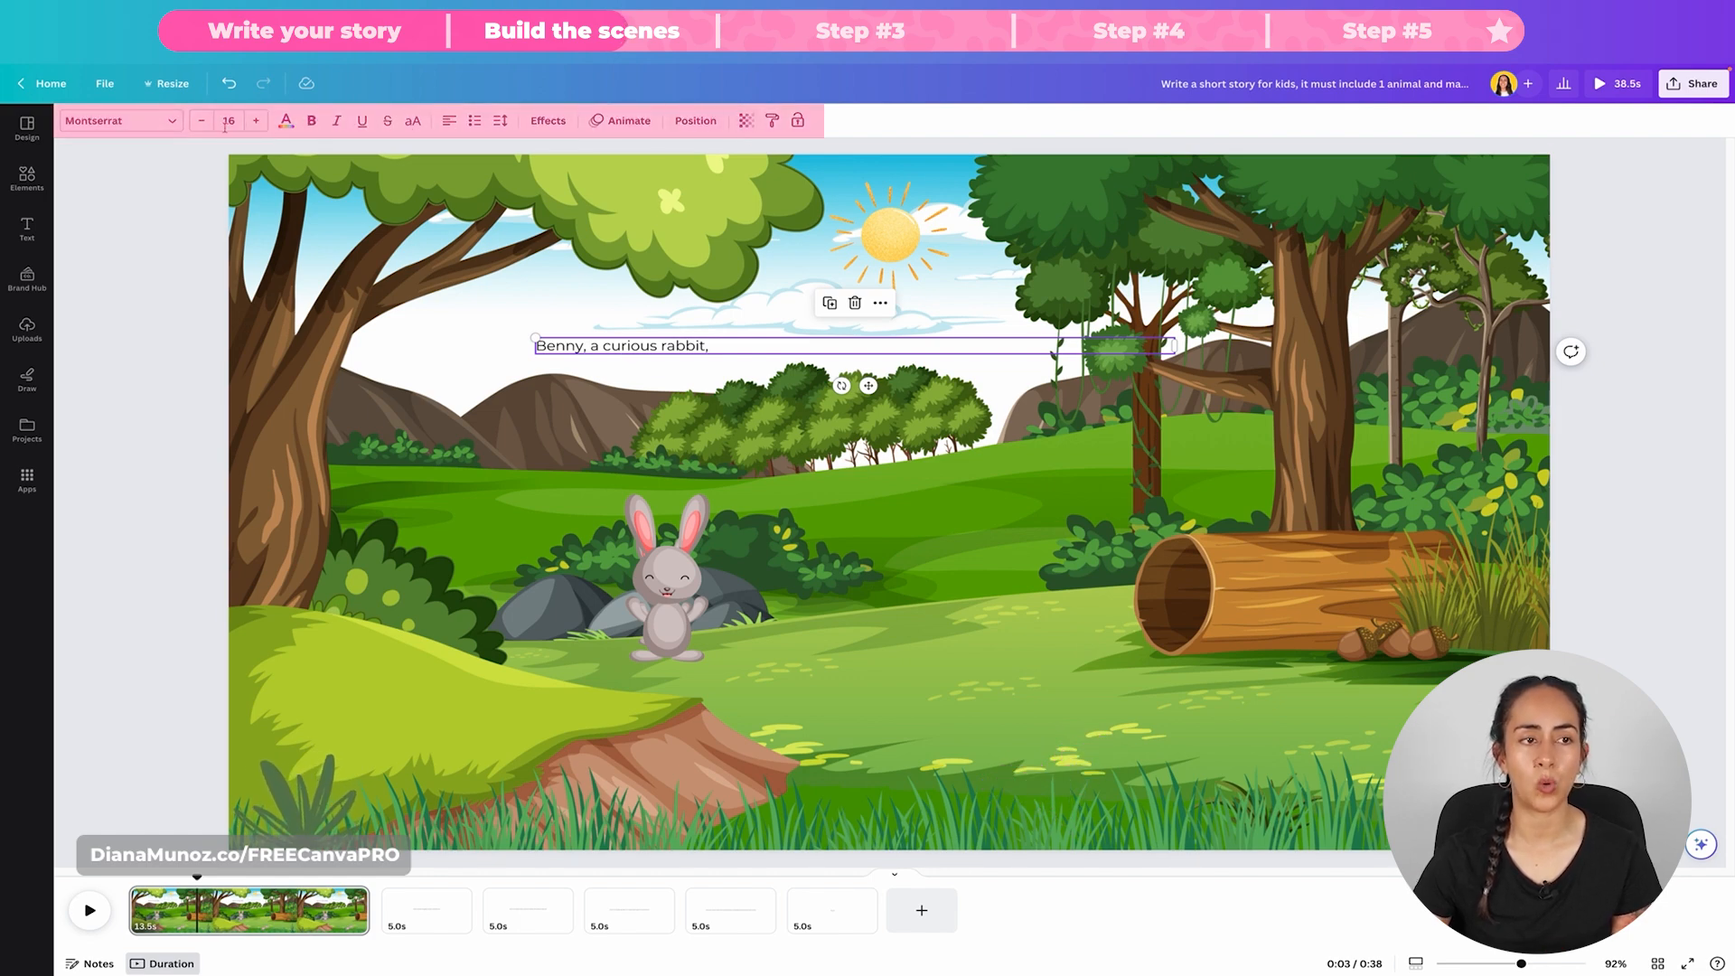
click(120, 120)
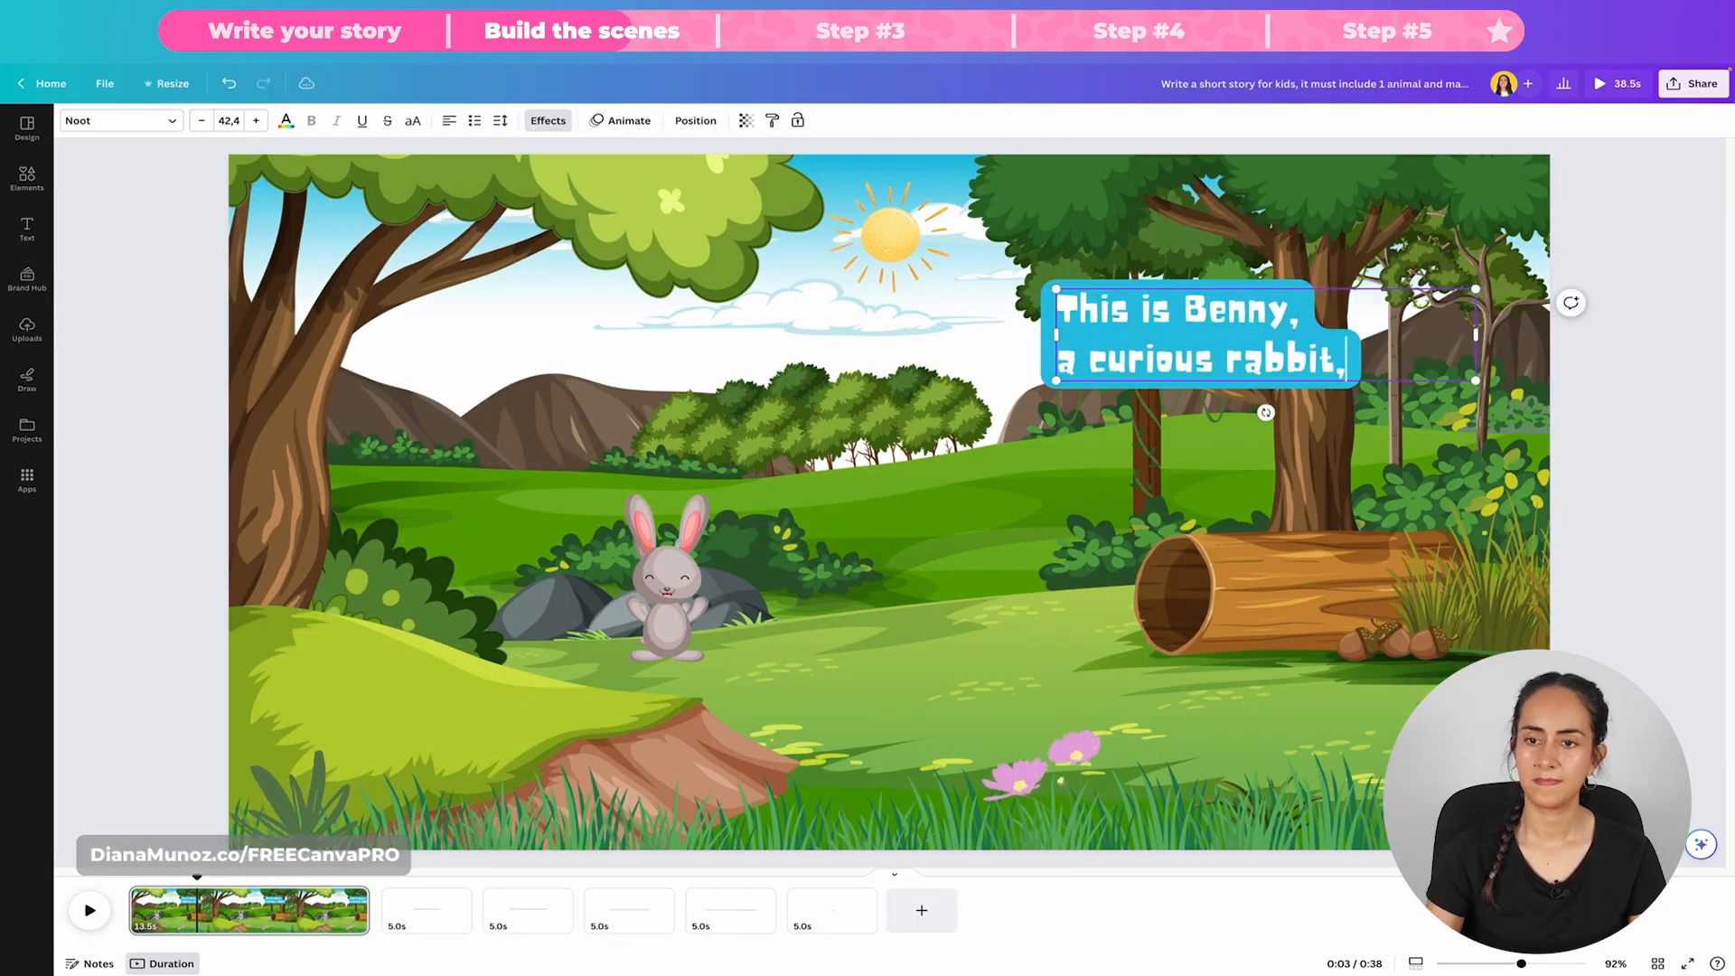
click(1635, 459)
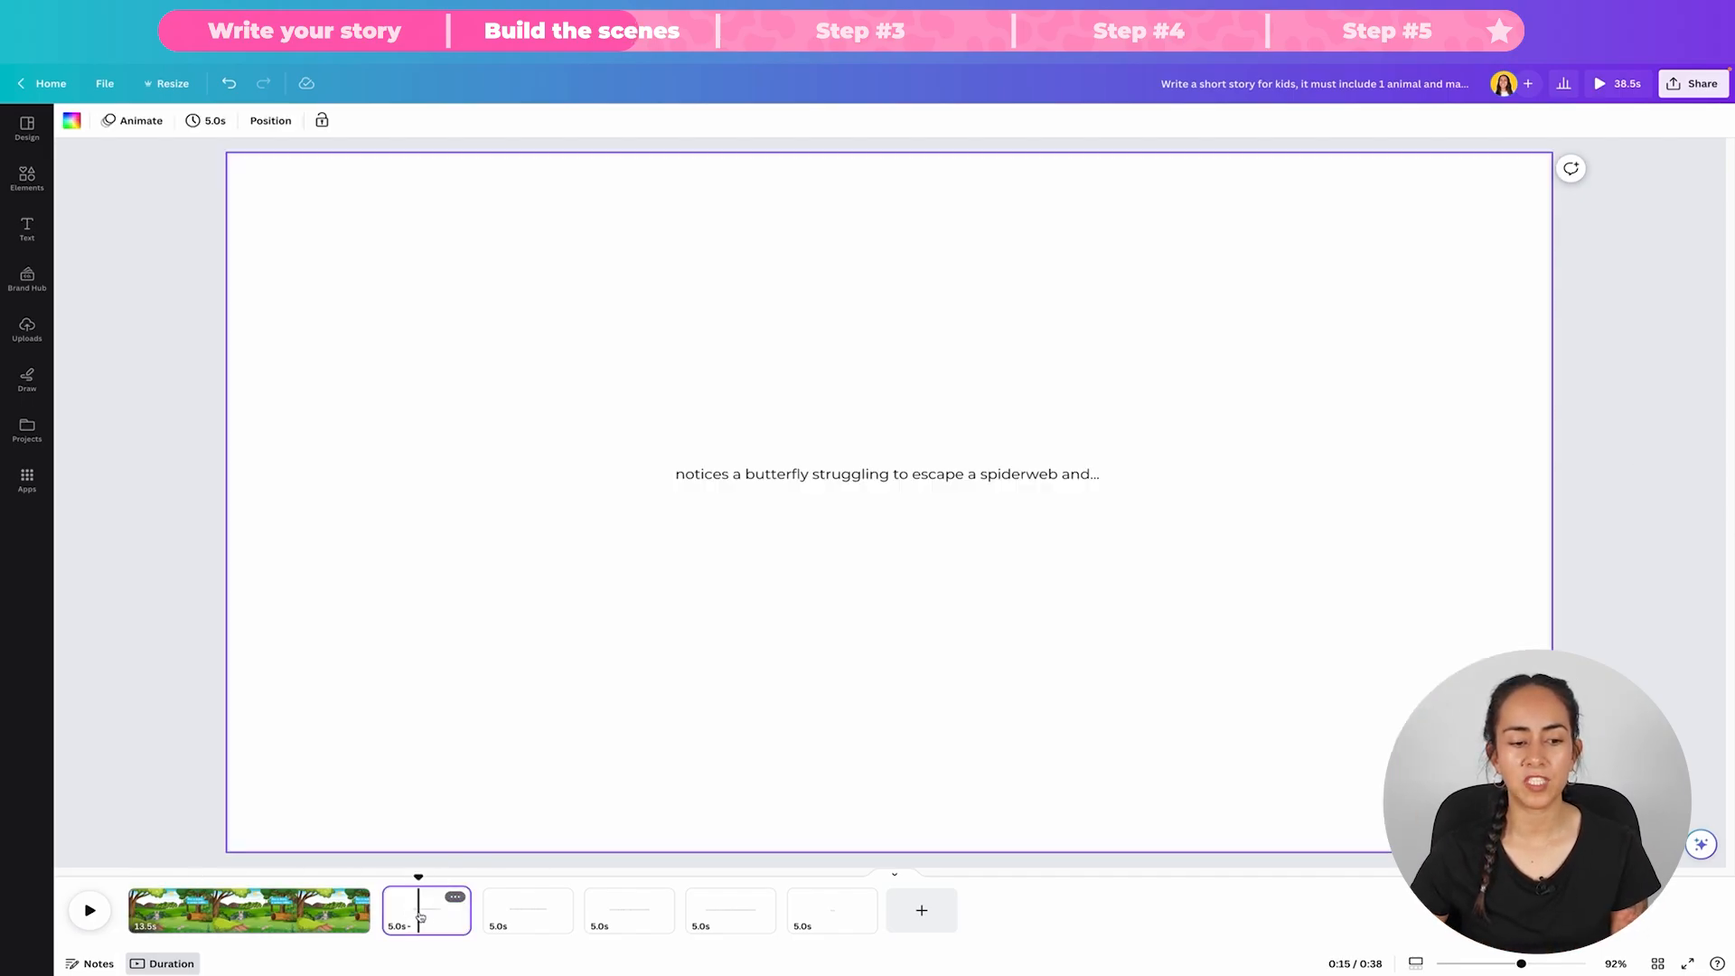
Step: Open the following story pages and examine the butterfly, spiderweb and forest background in the second page's scene
click(418, 908)
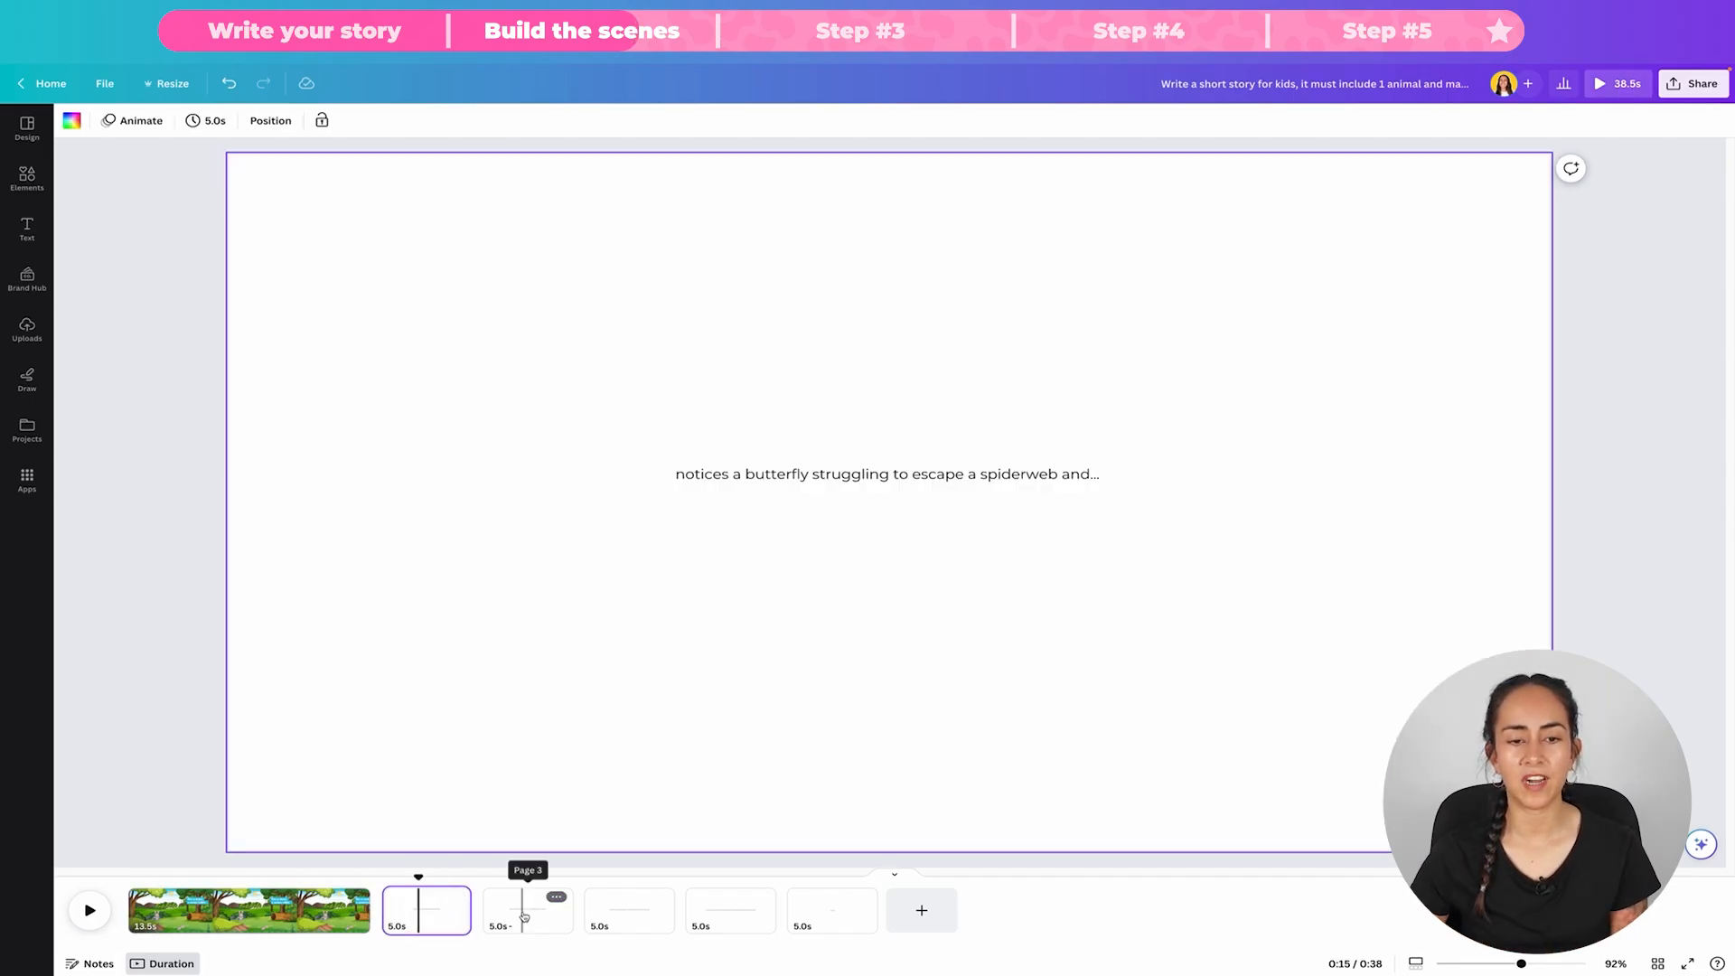
click(524, 917)
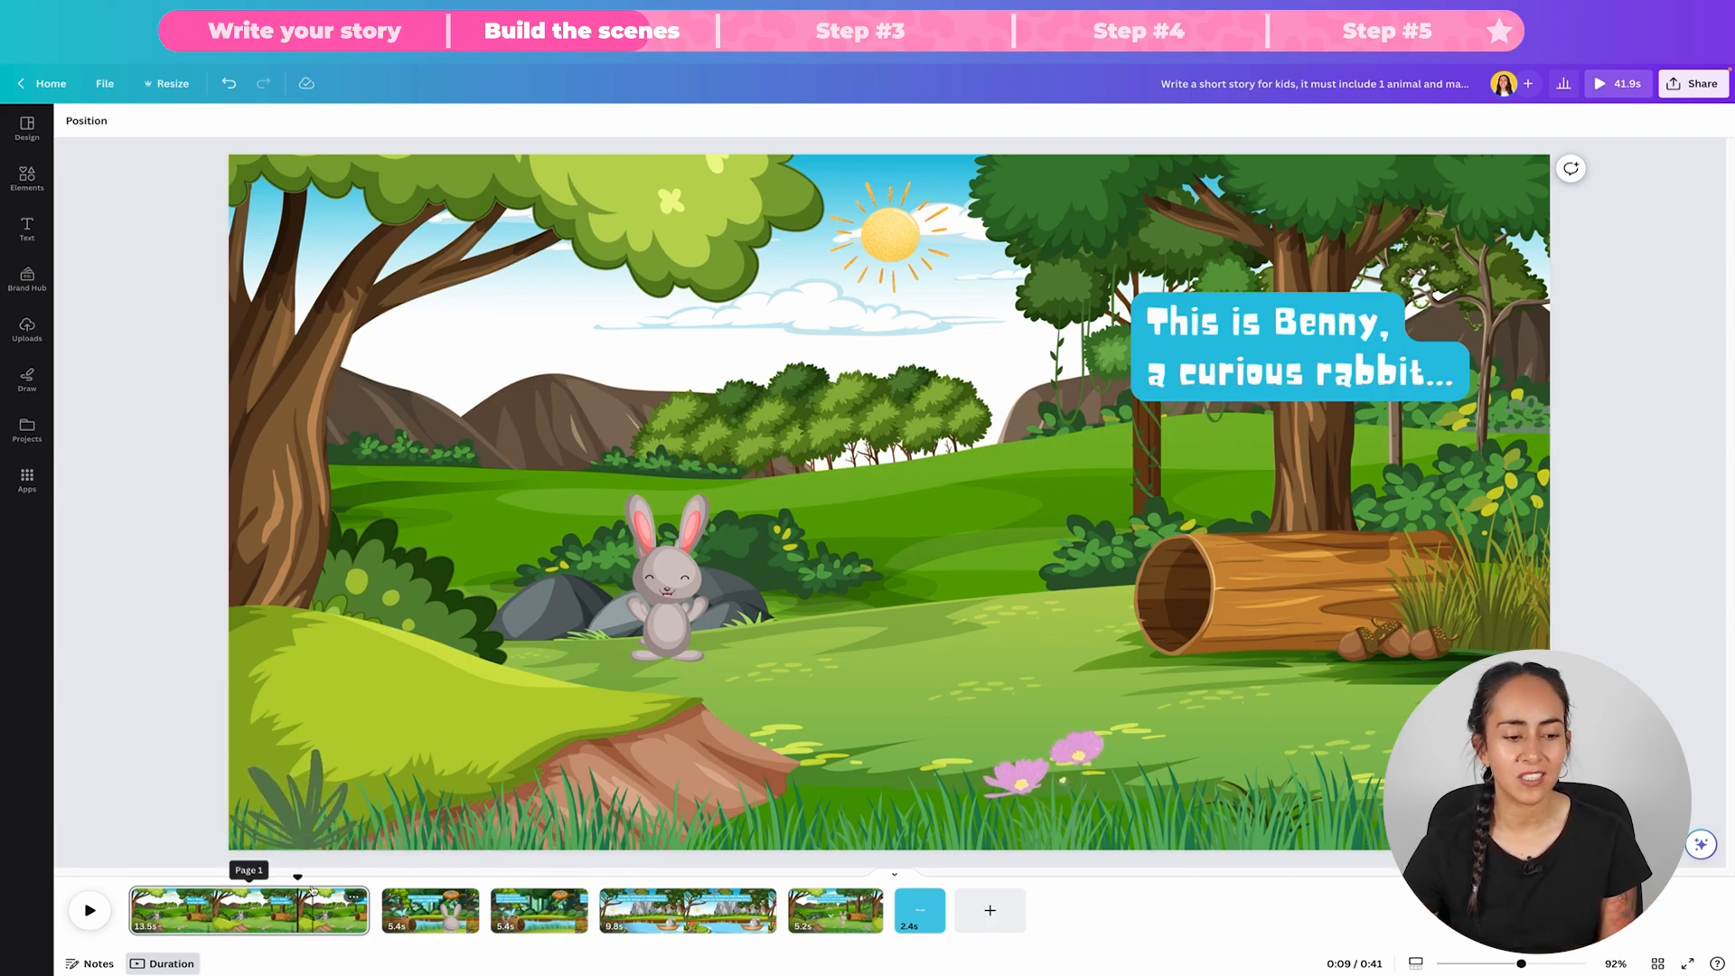
drag(298, 878, 434, 881)
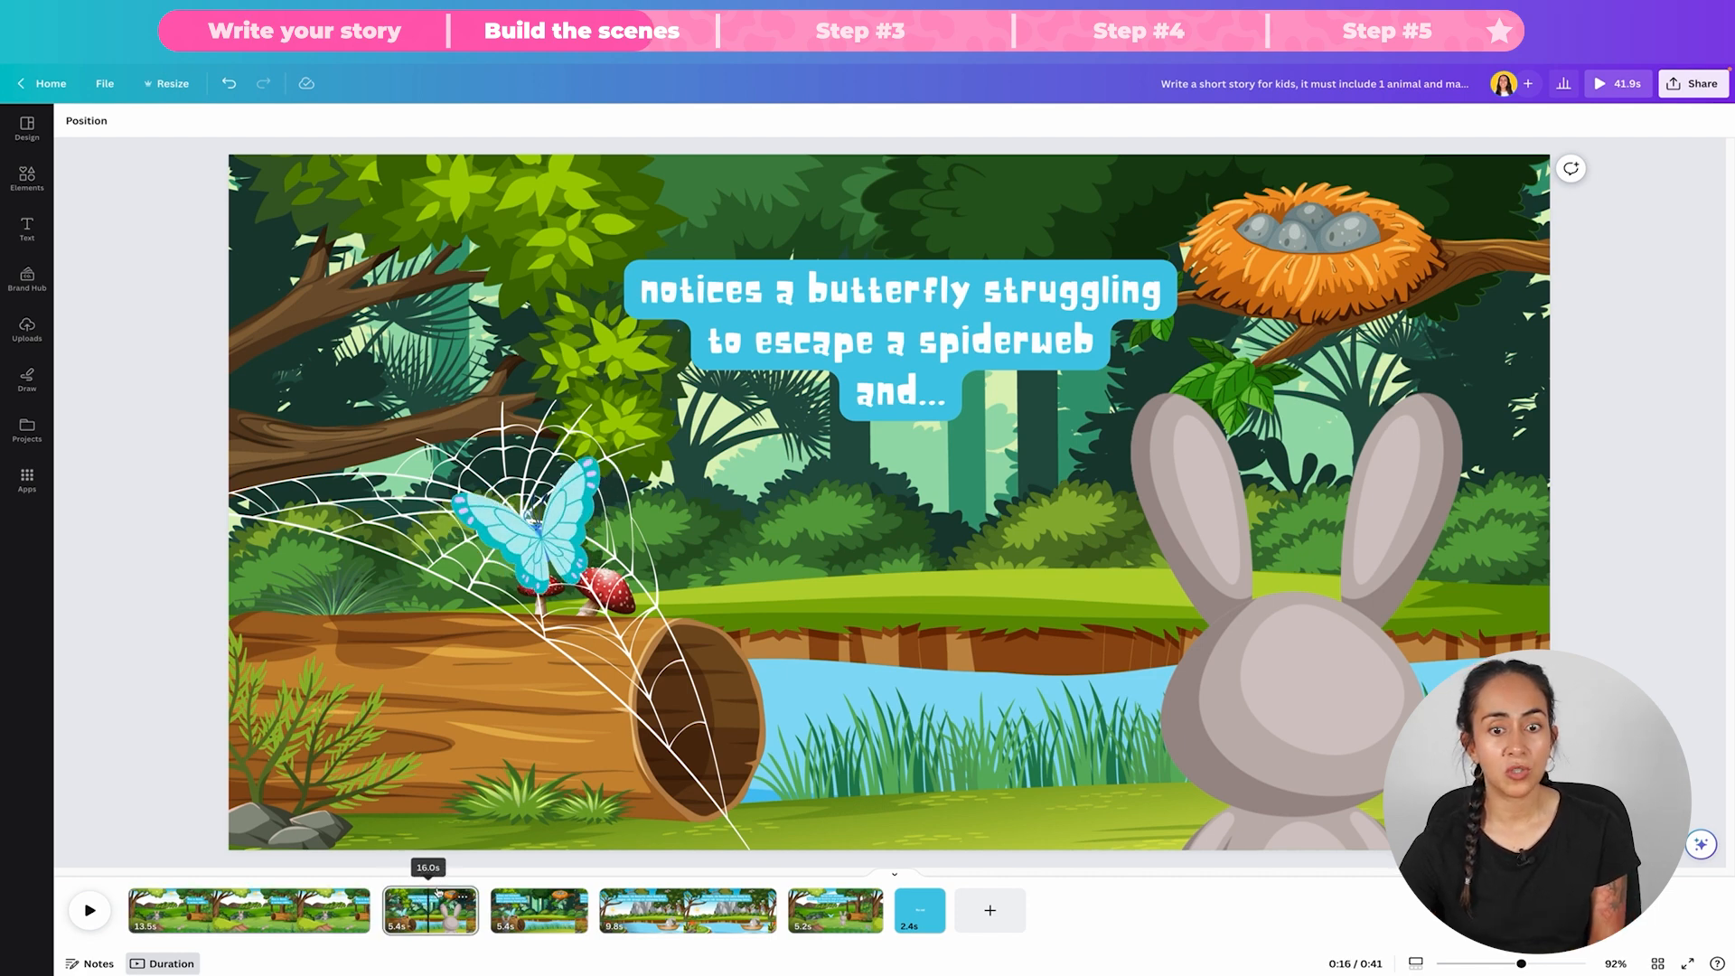
click(953, 598)
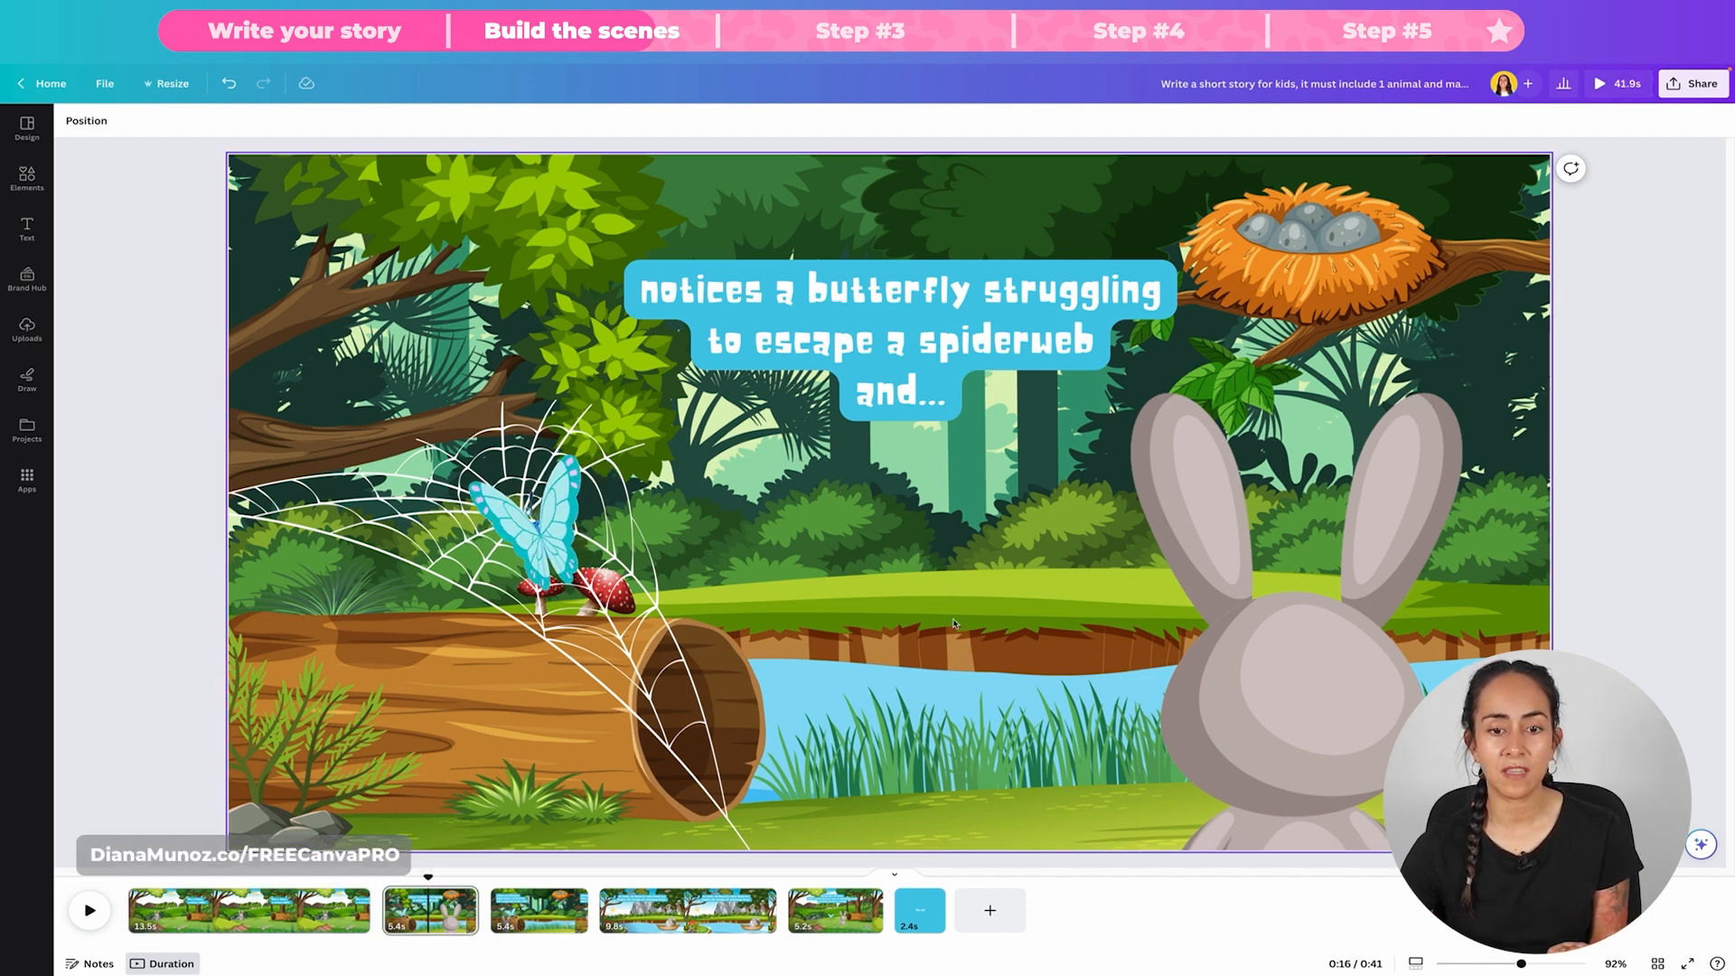
click(856, 622)
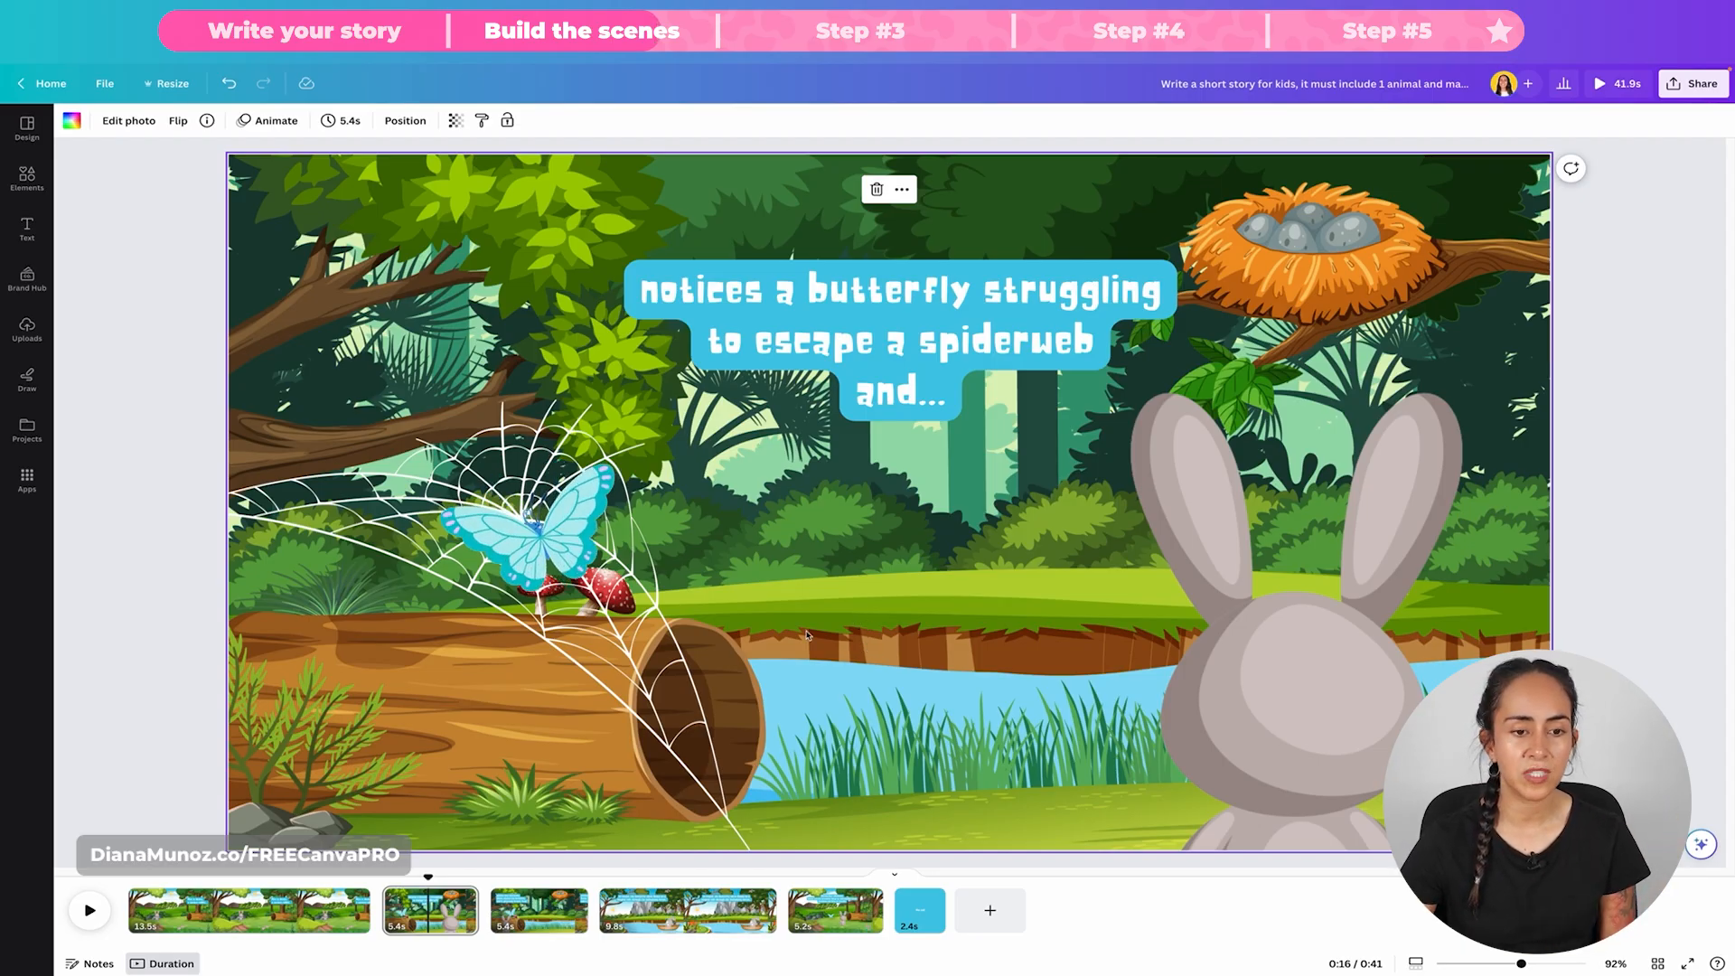
click(538, 512)
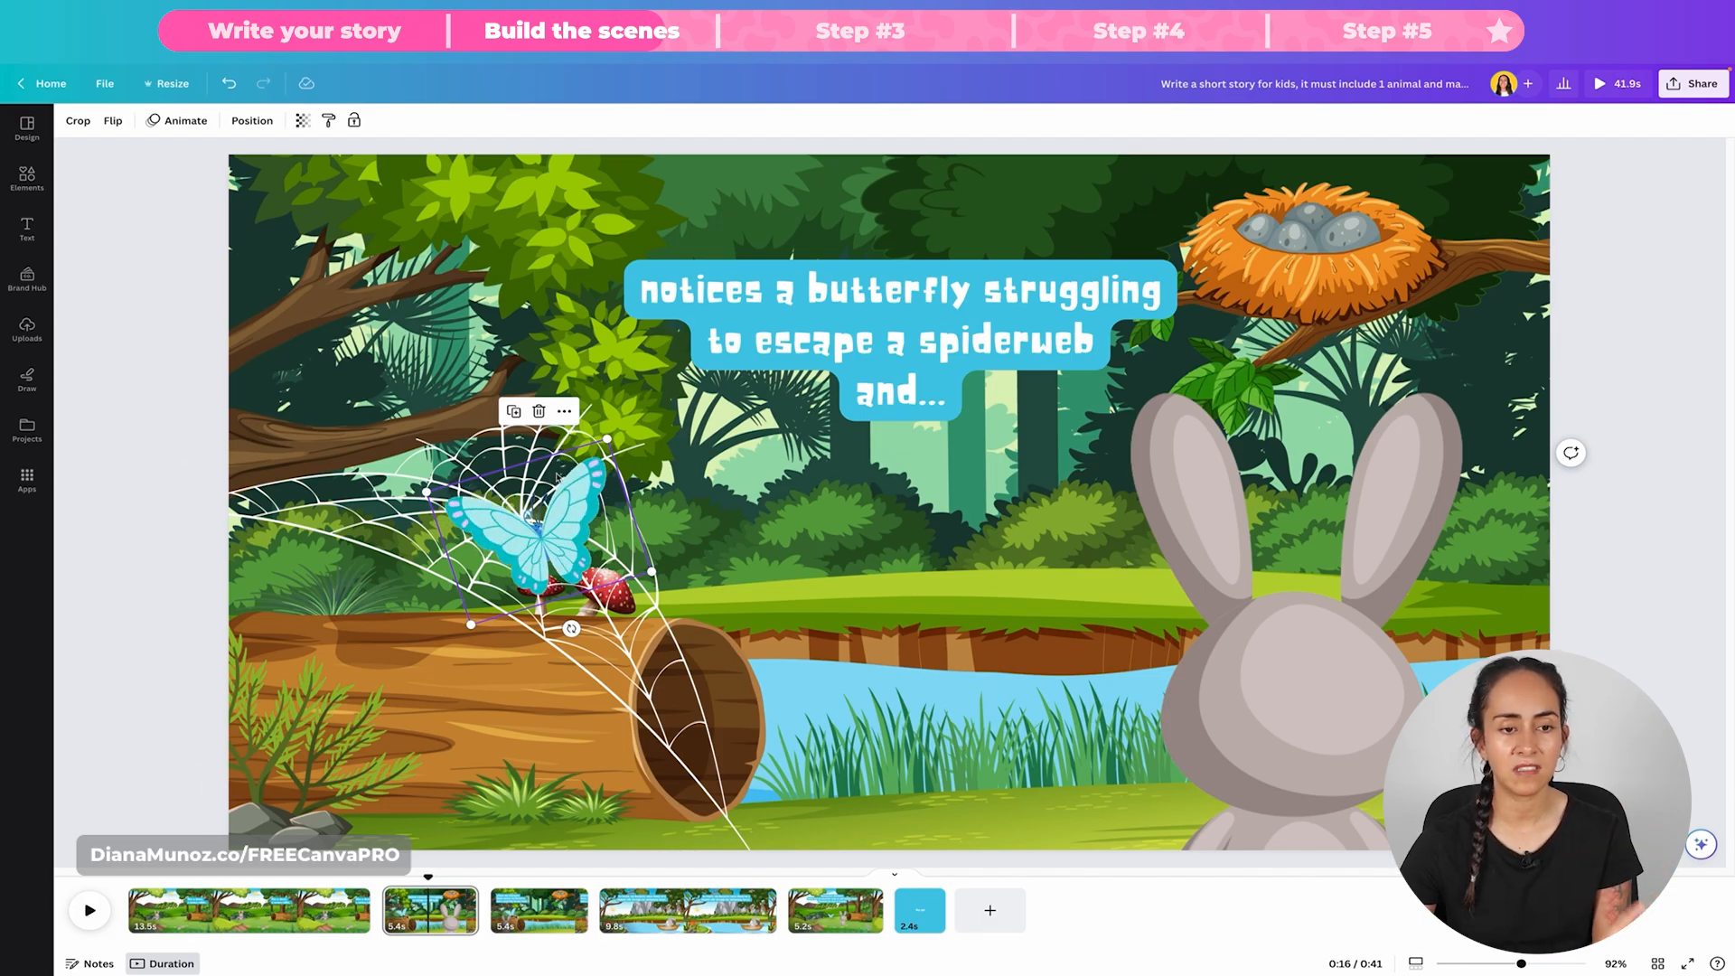
click(558, 477)
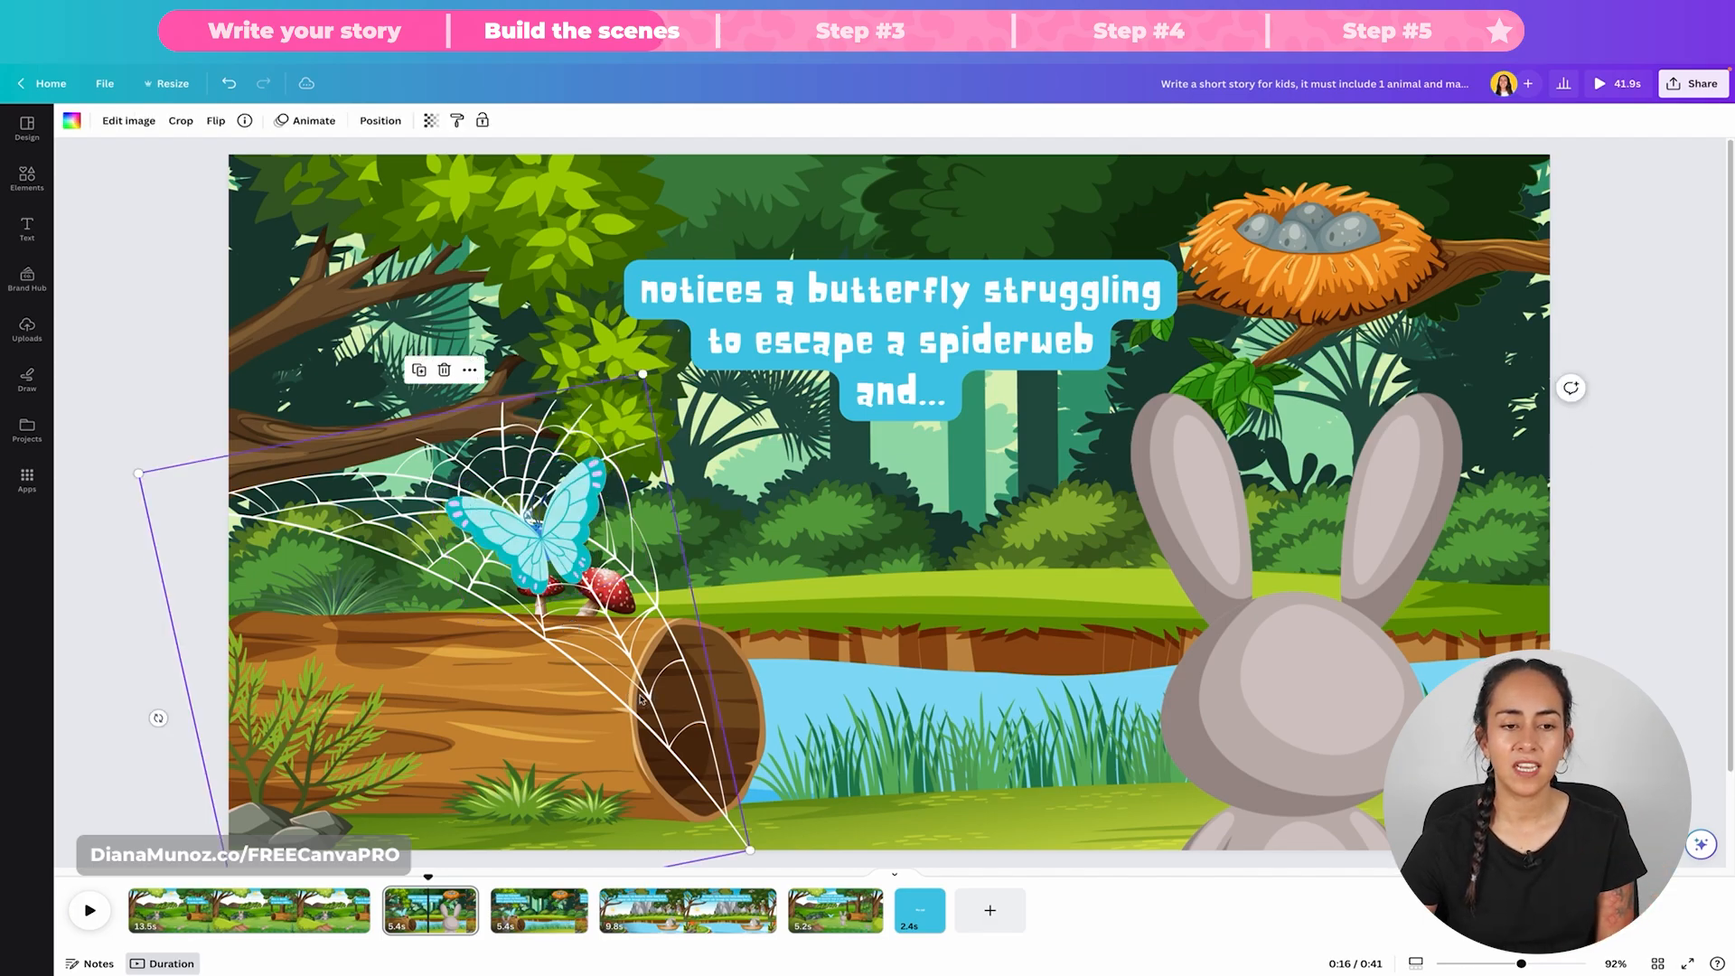
Step: View the third page's butterfly rescue scene, and move the playhead on to the fourth page
click(539, 921)
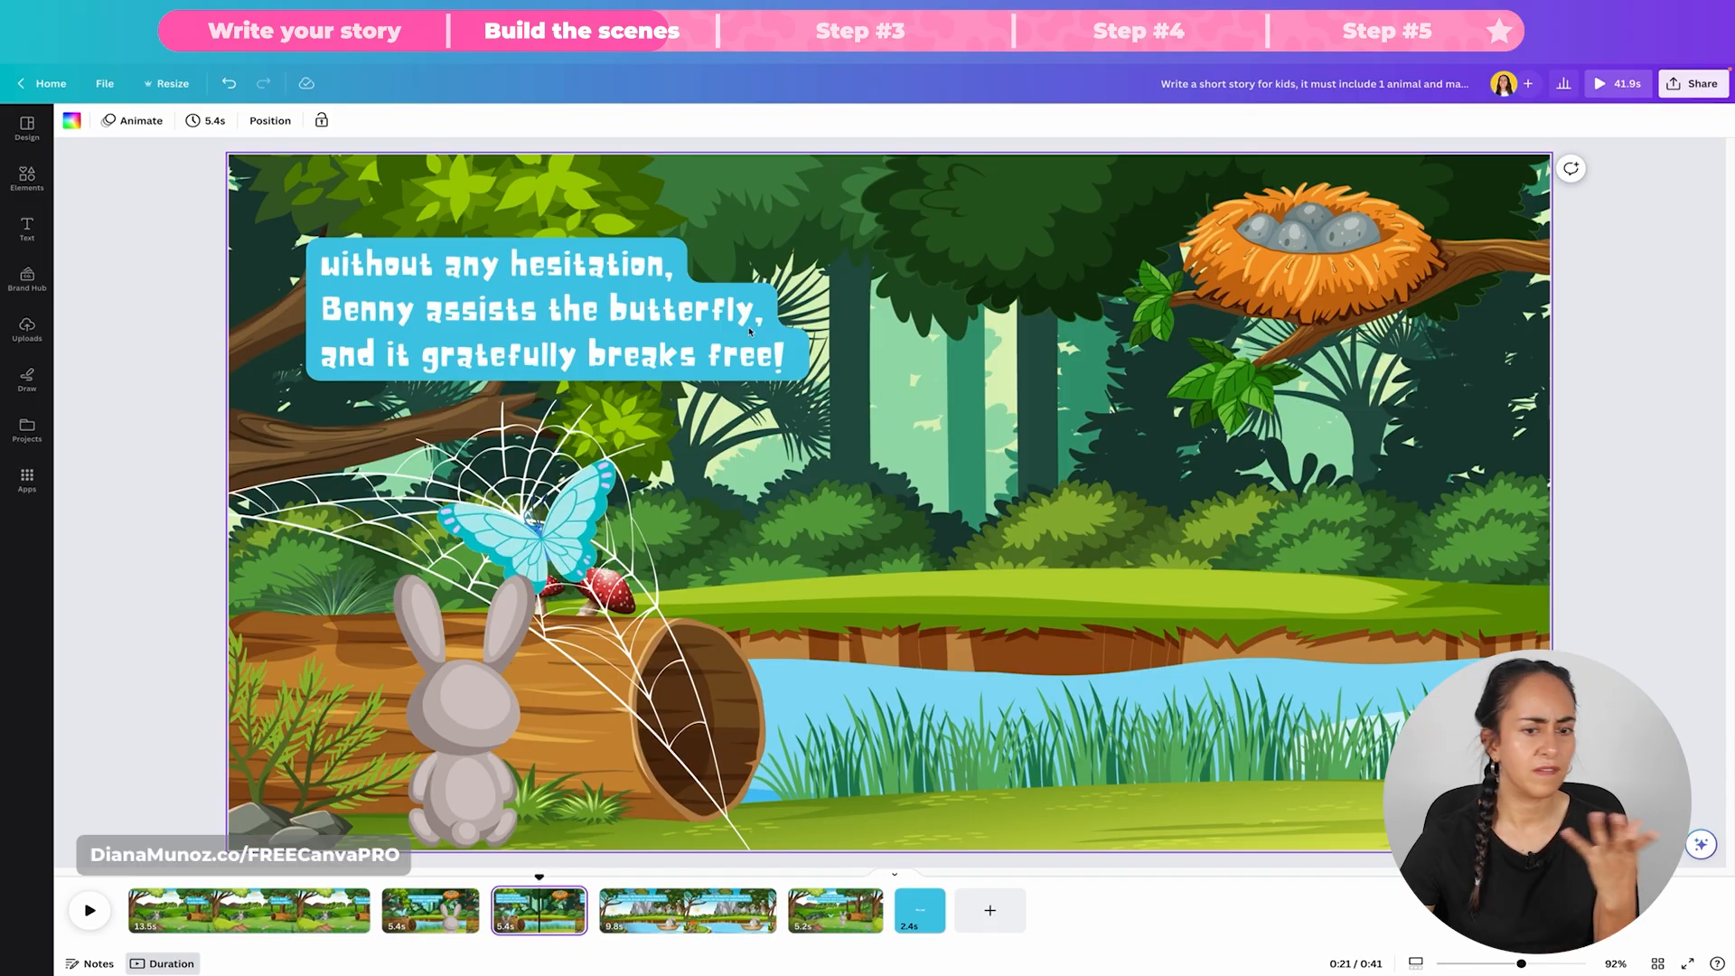
mouse_move(540, 876)
mouse_down()
mouse_move(429, 876)
mouse_move(529, 878)
mouse_up()
drag(546, 881, 675, 878)
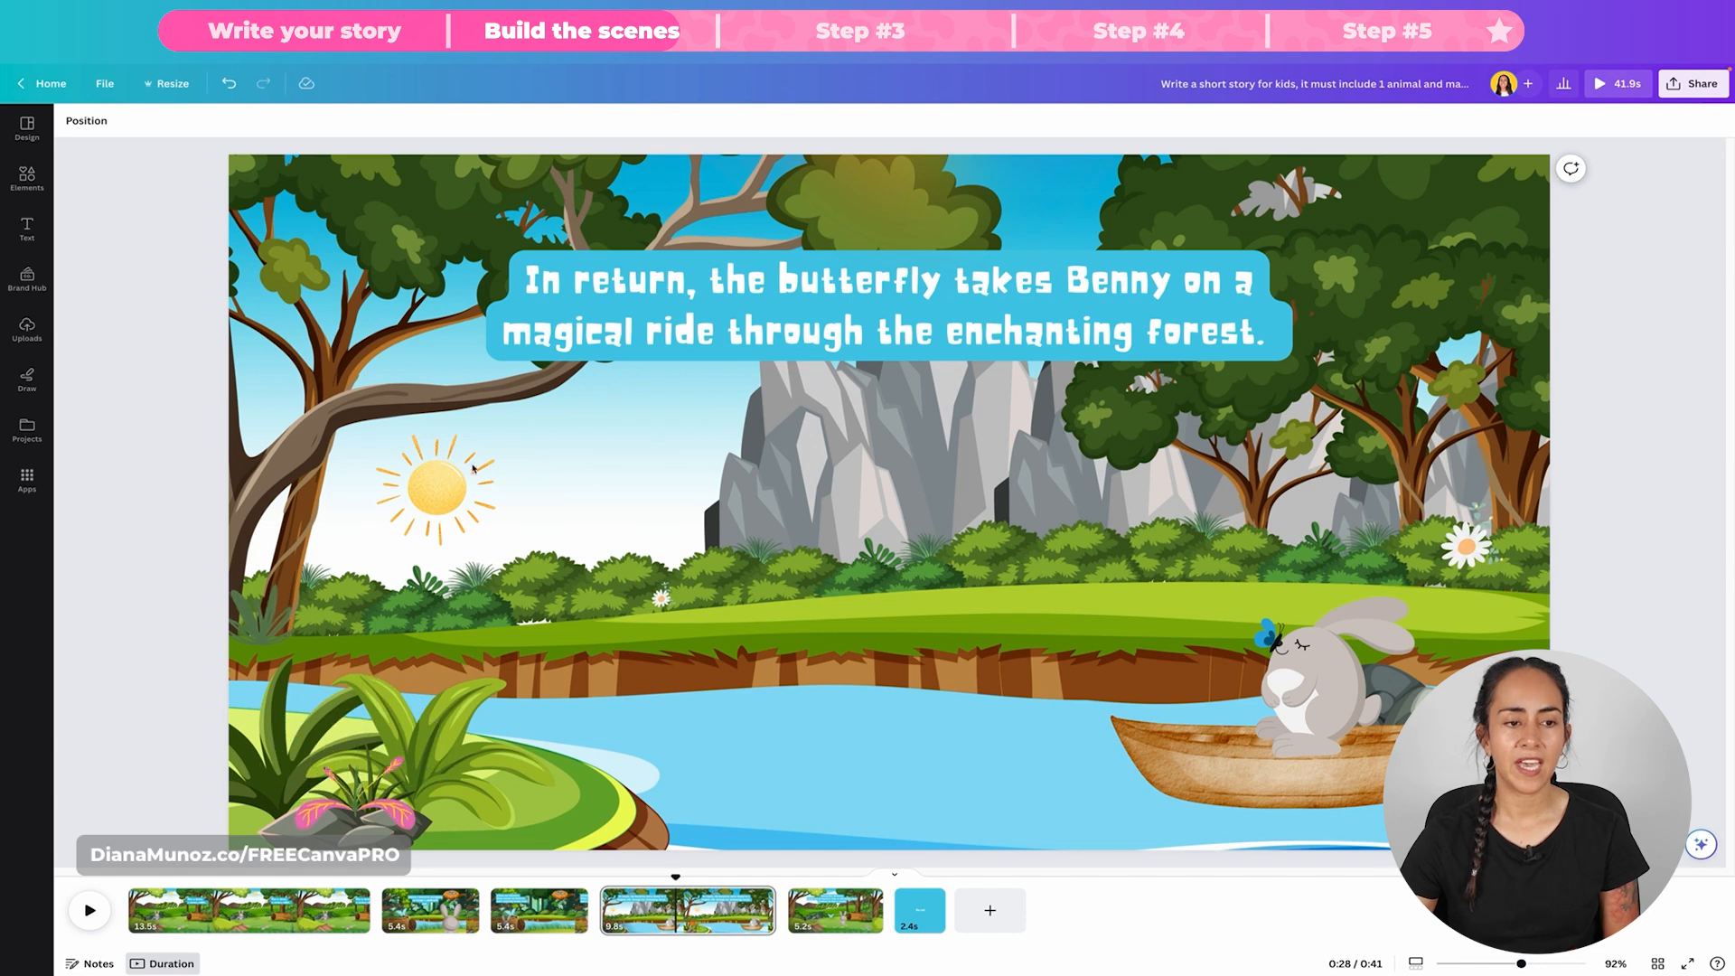
Step: Examine the sun, grass, daisy and water splashes in the fourth page's boat ride scene
click(438, 512)
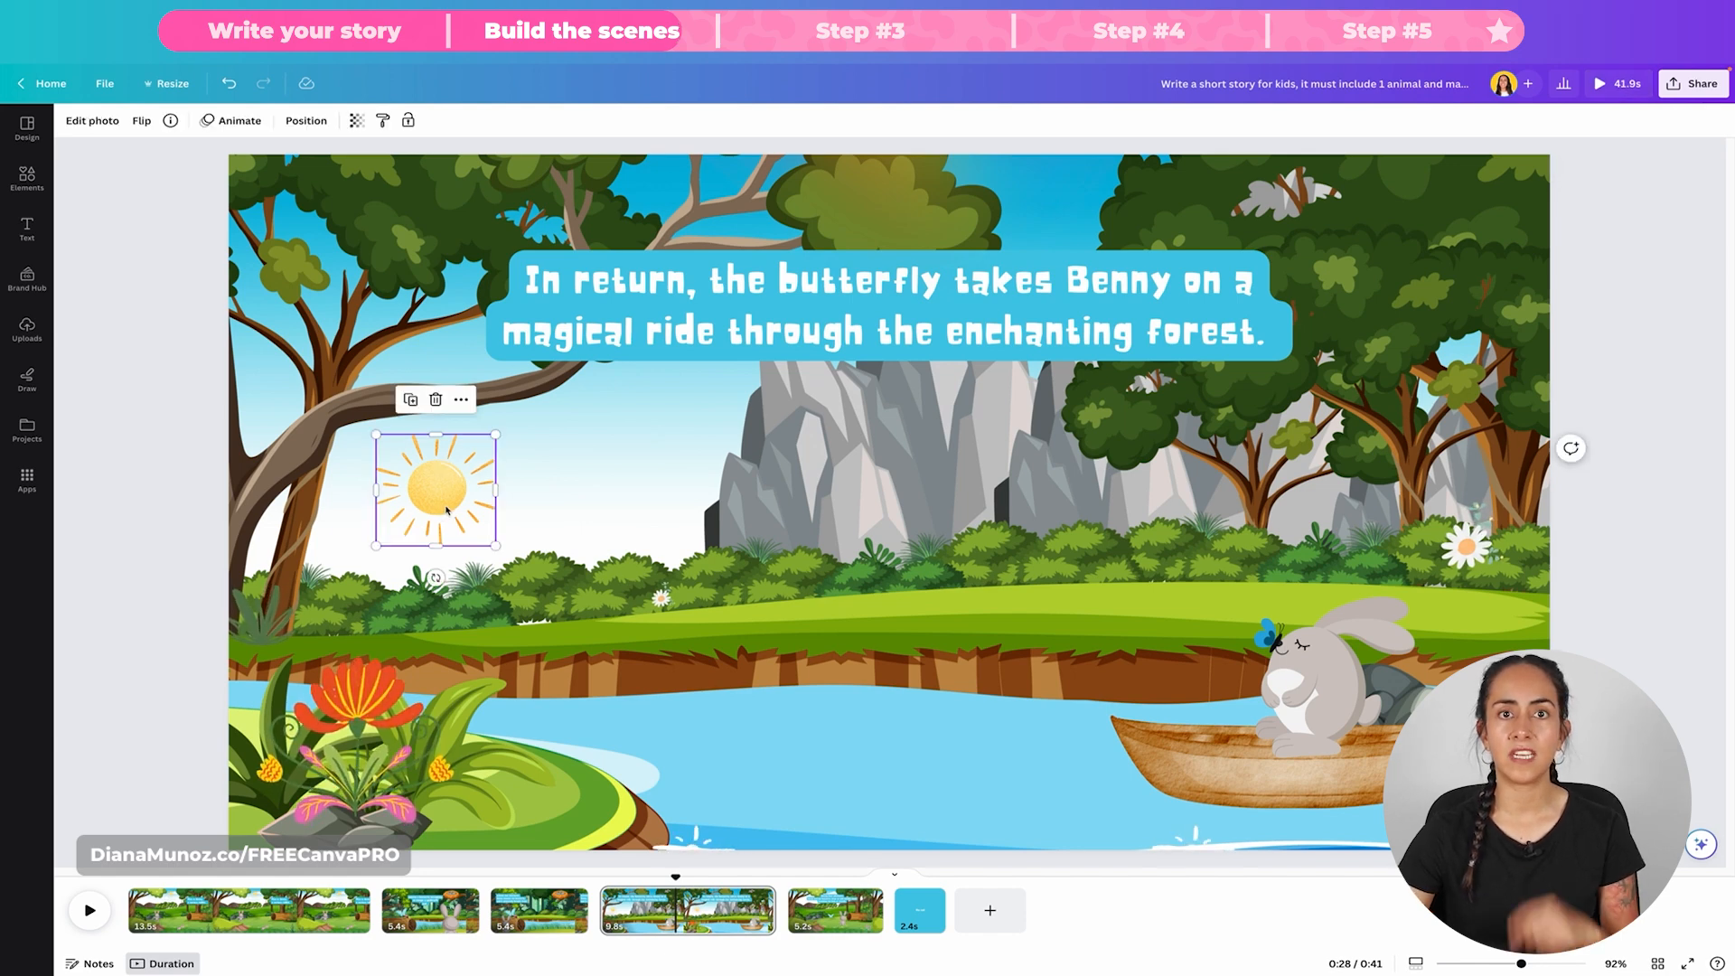
click(540, 668)
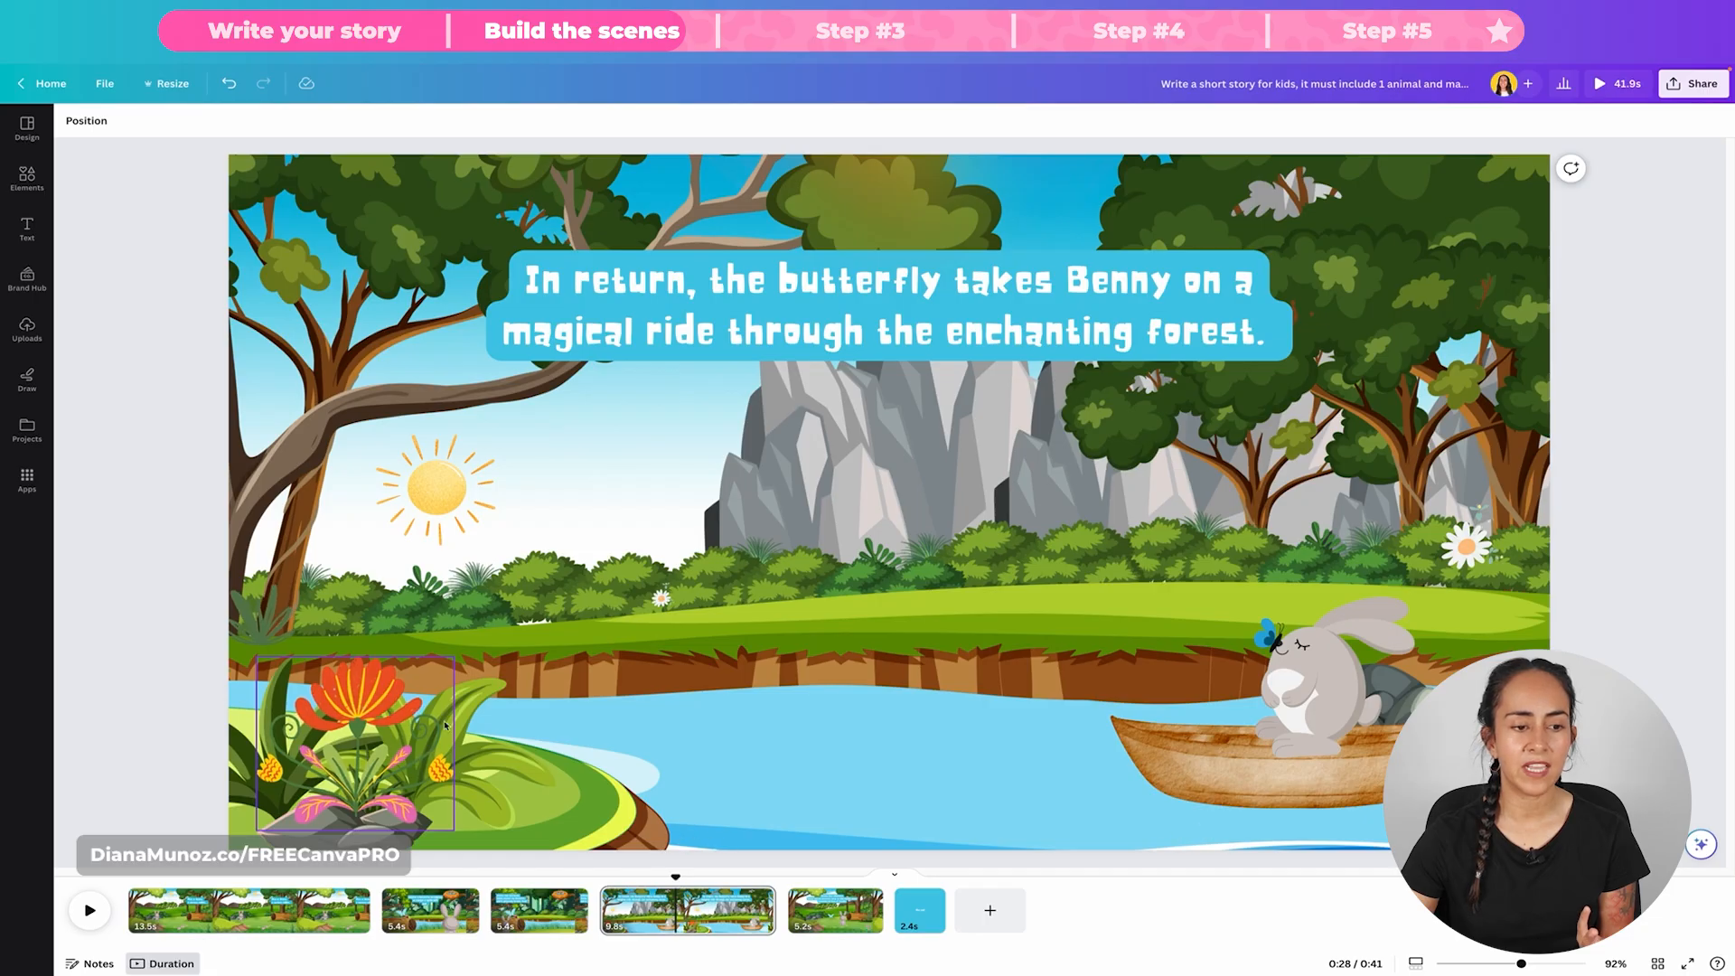
click(272, 622)
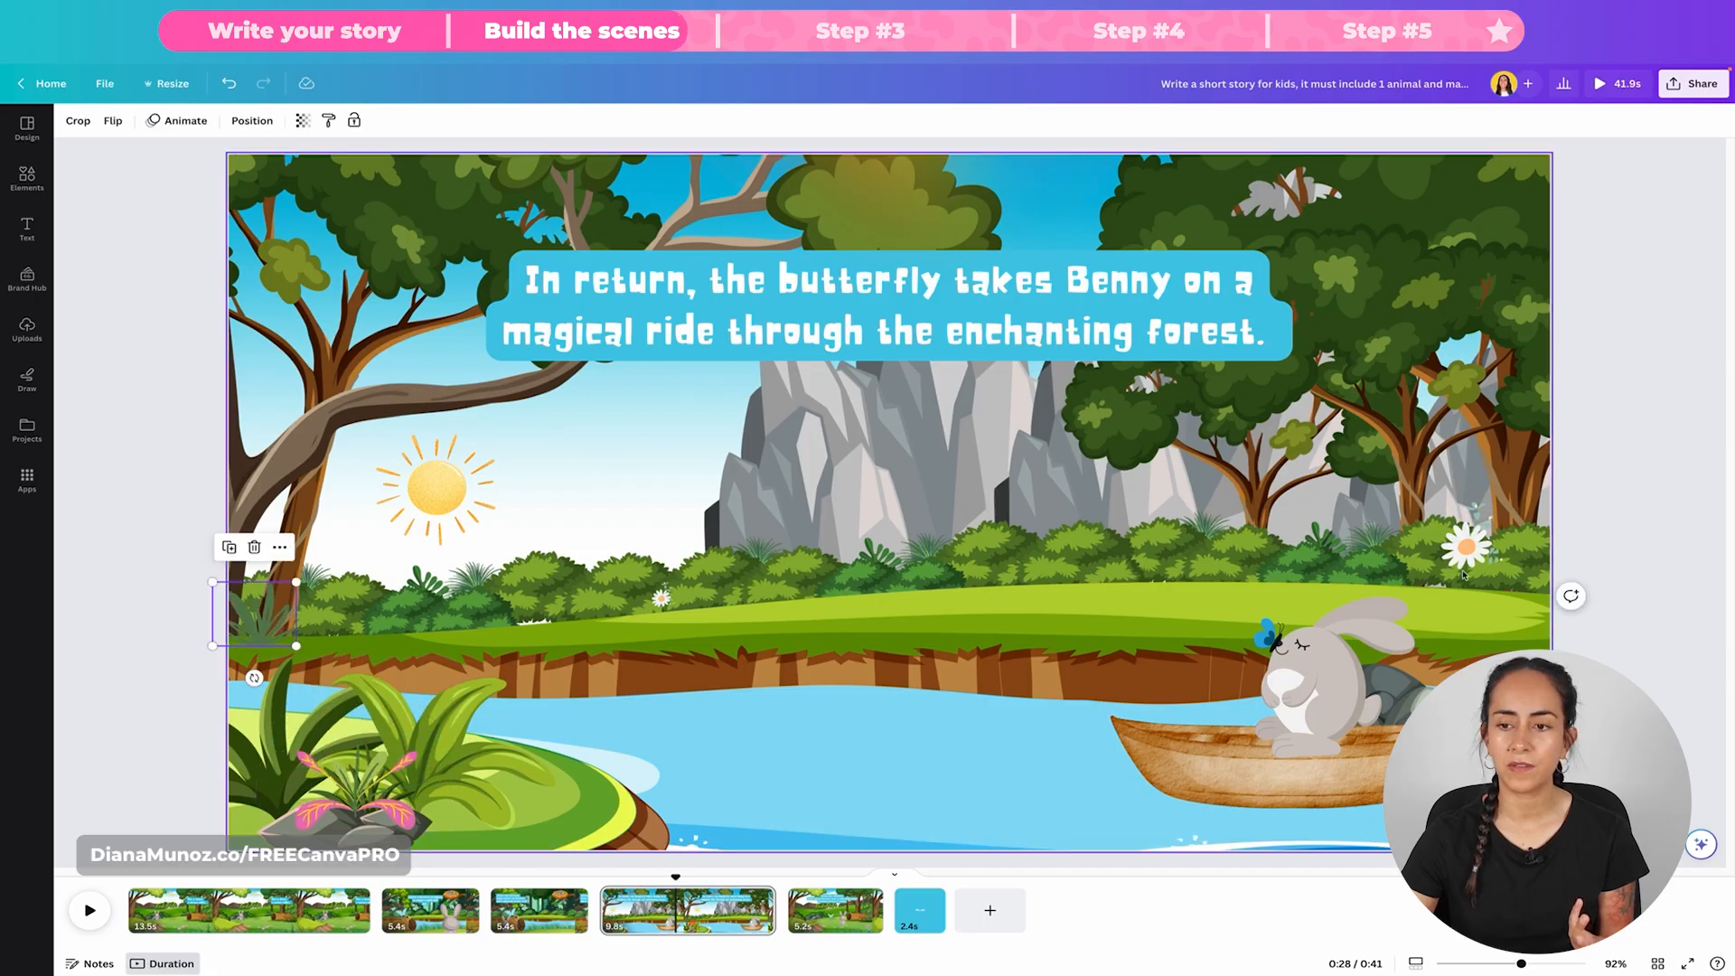
click(1476, 539)
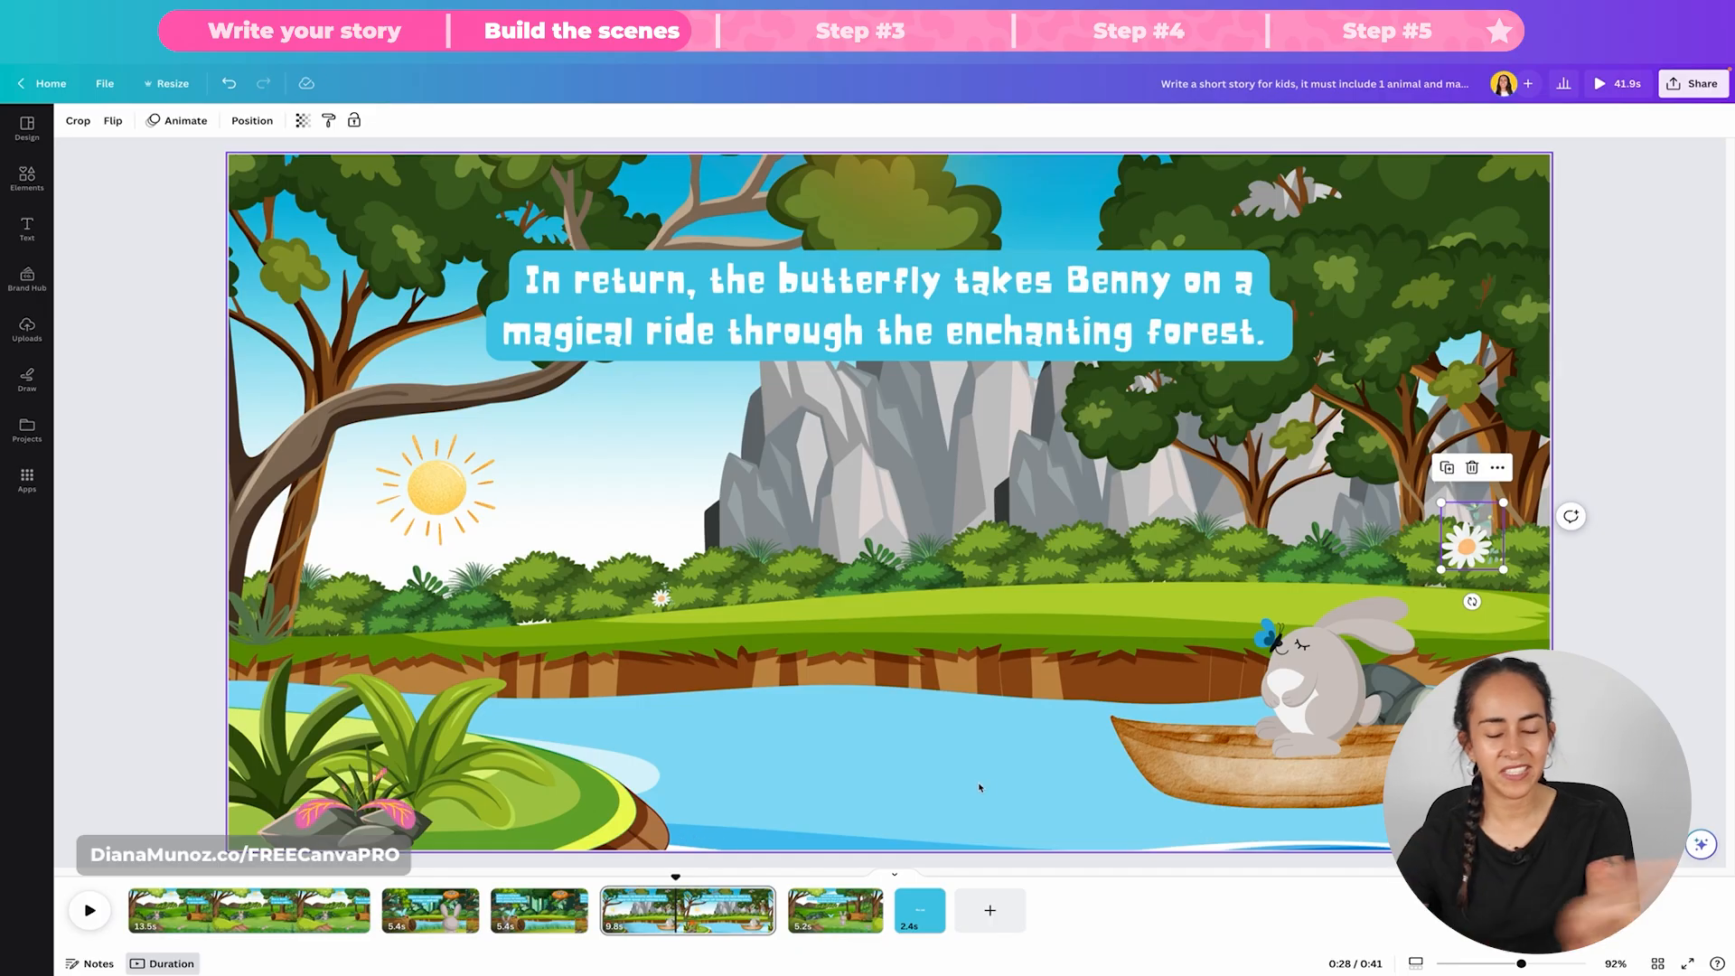
click(690, 843)
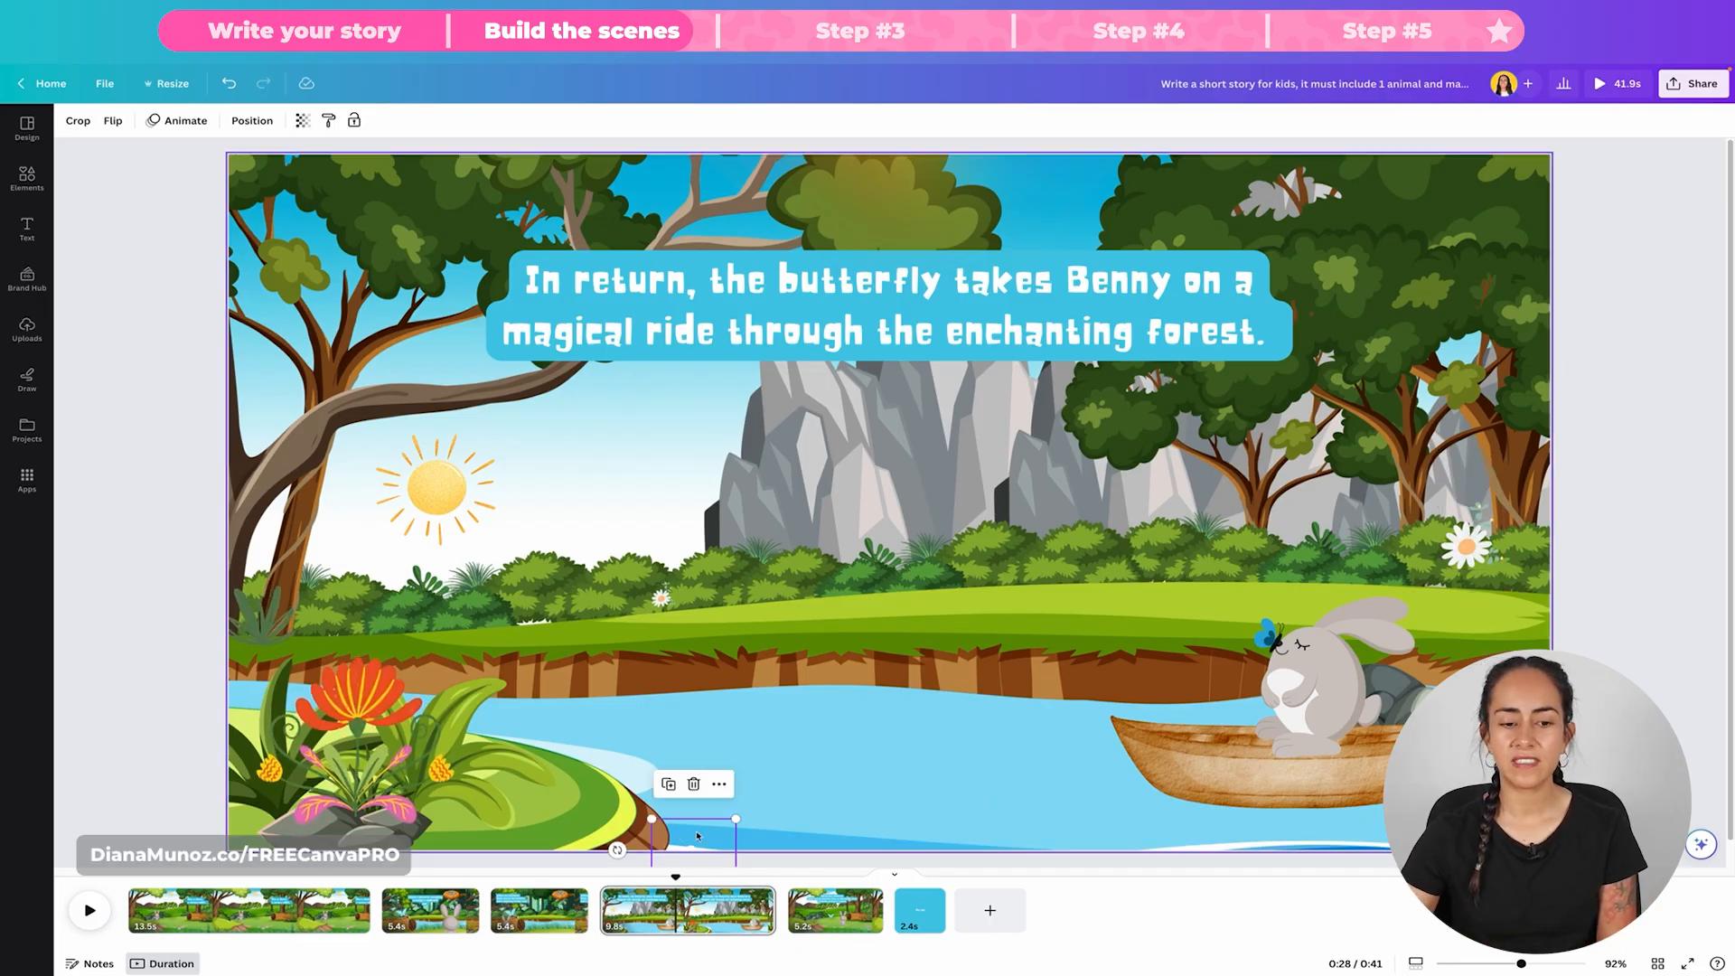
drag(706, 821, 1517, 843)
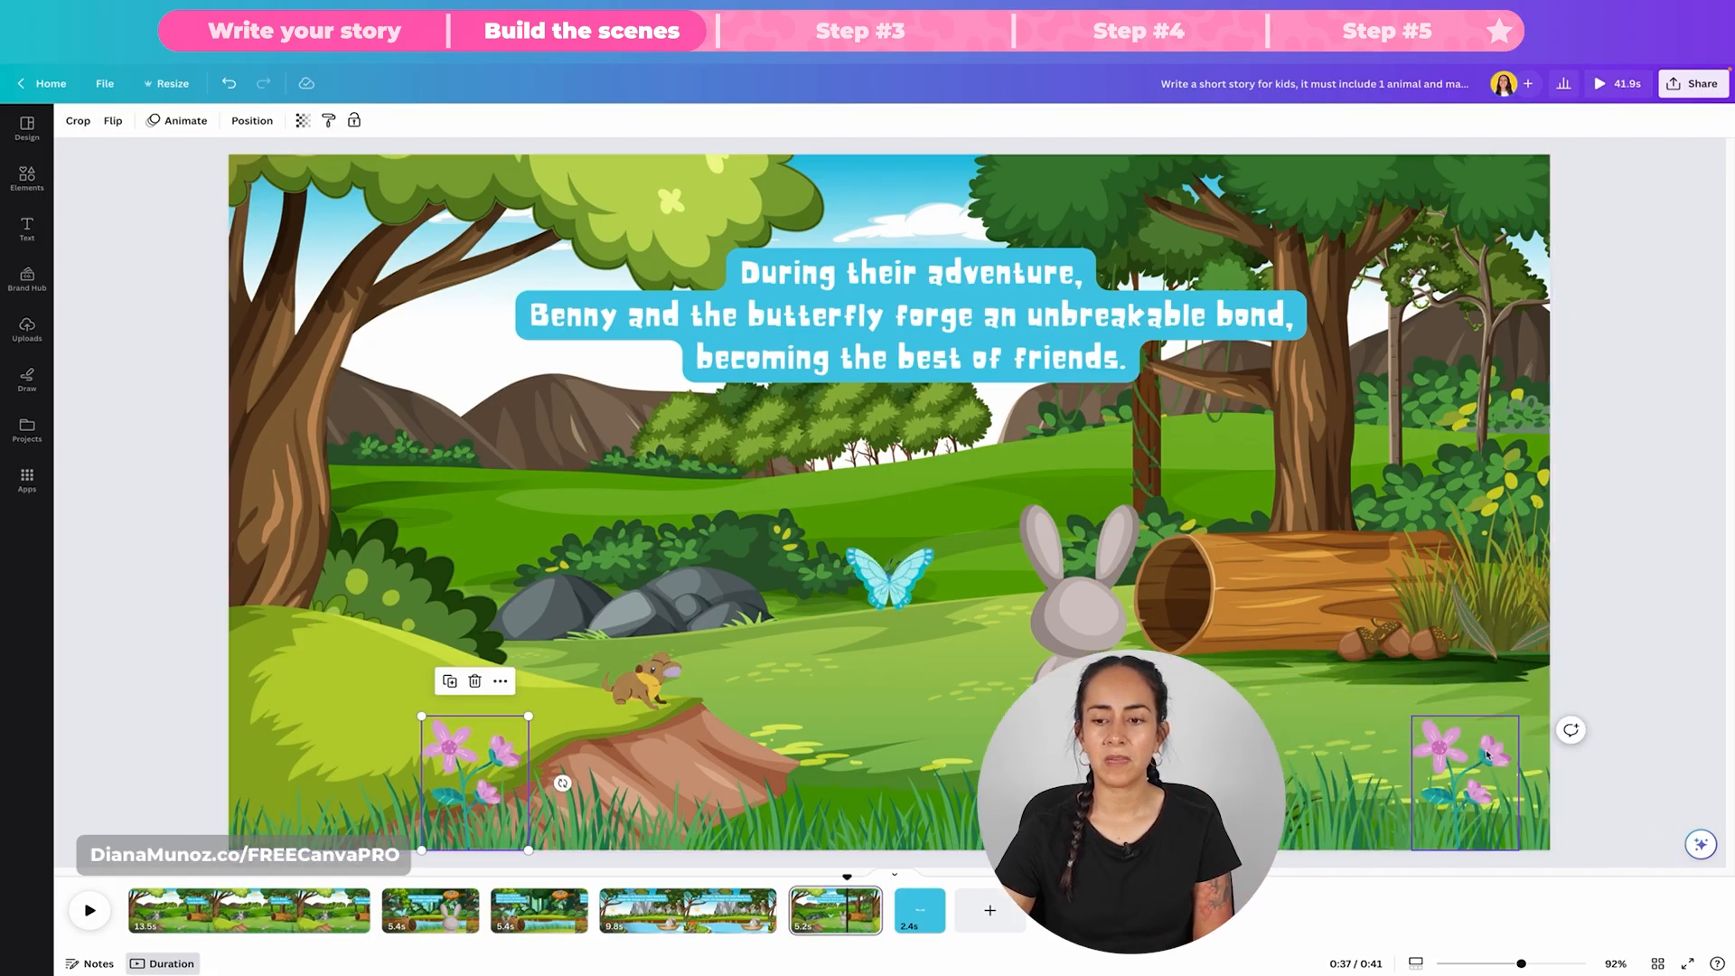
Step: Examine the plant beside the log and the small brown animal on the mound in the fifth page's scene
click(1543, 556)
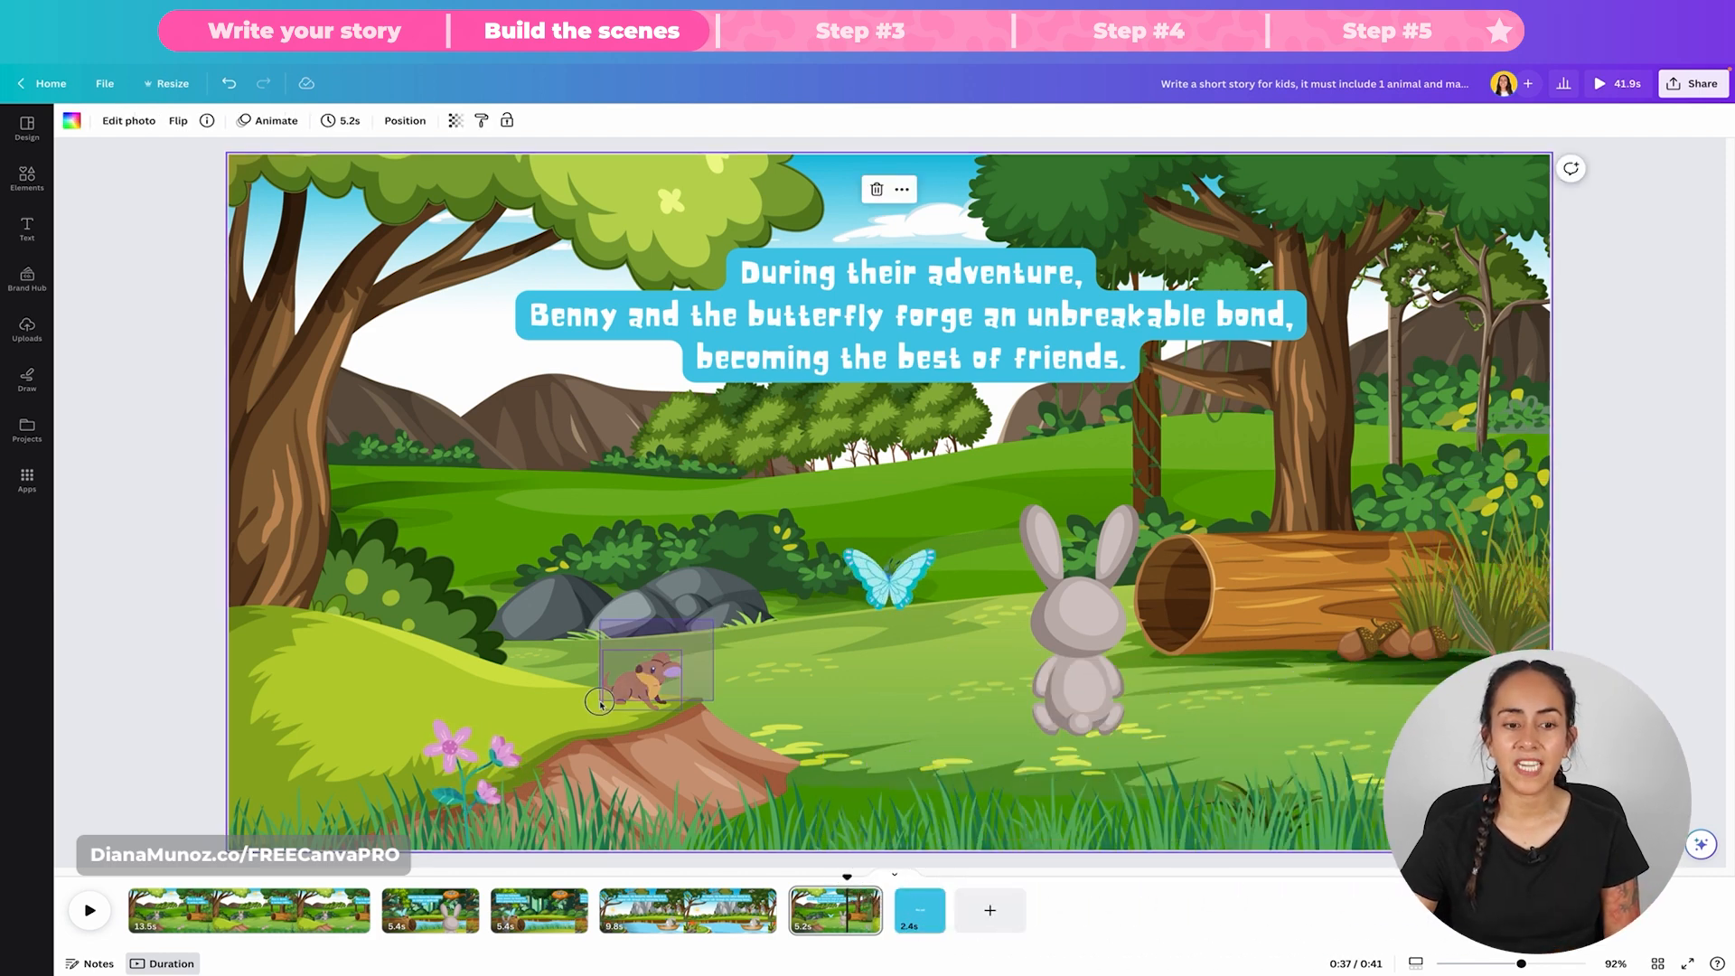
drag(600, 703, 600, 703)
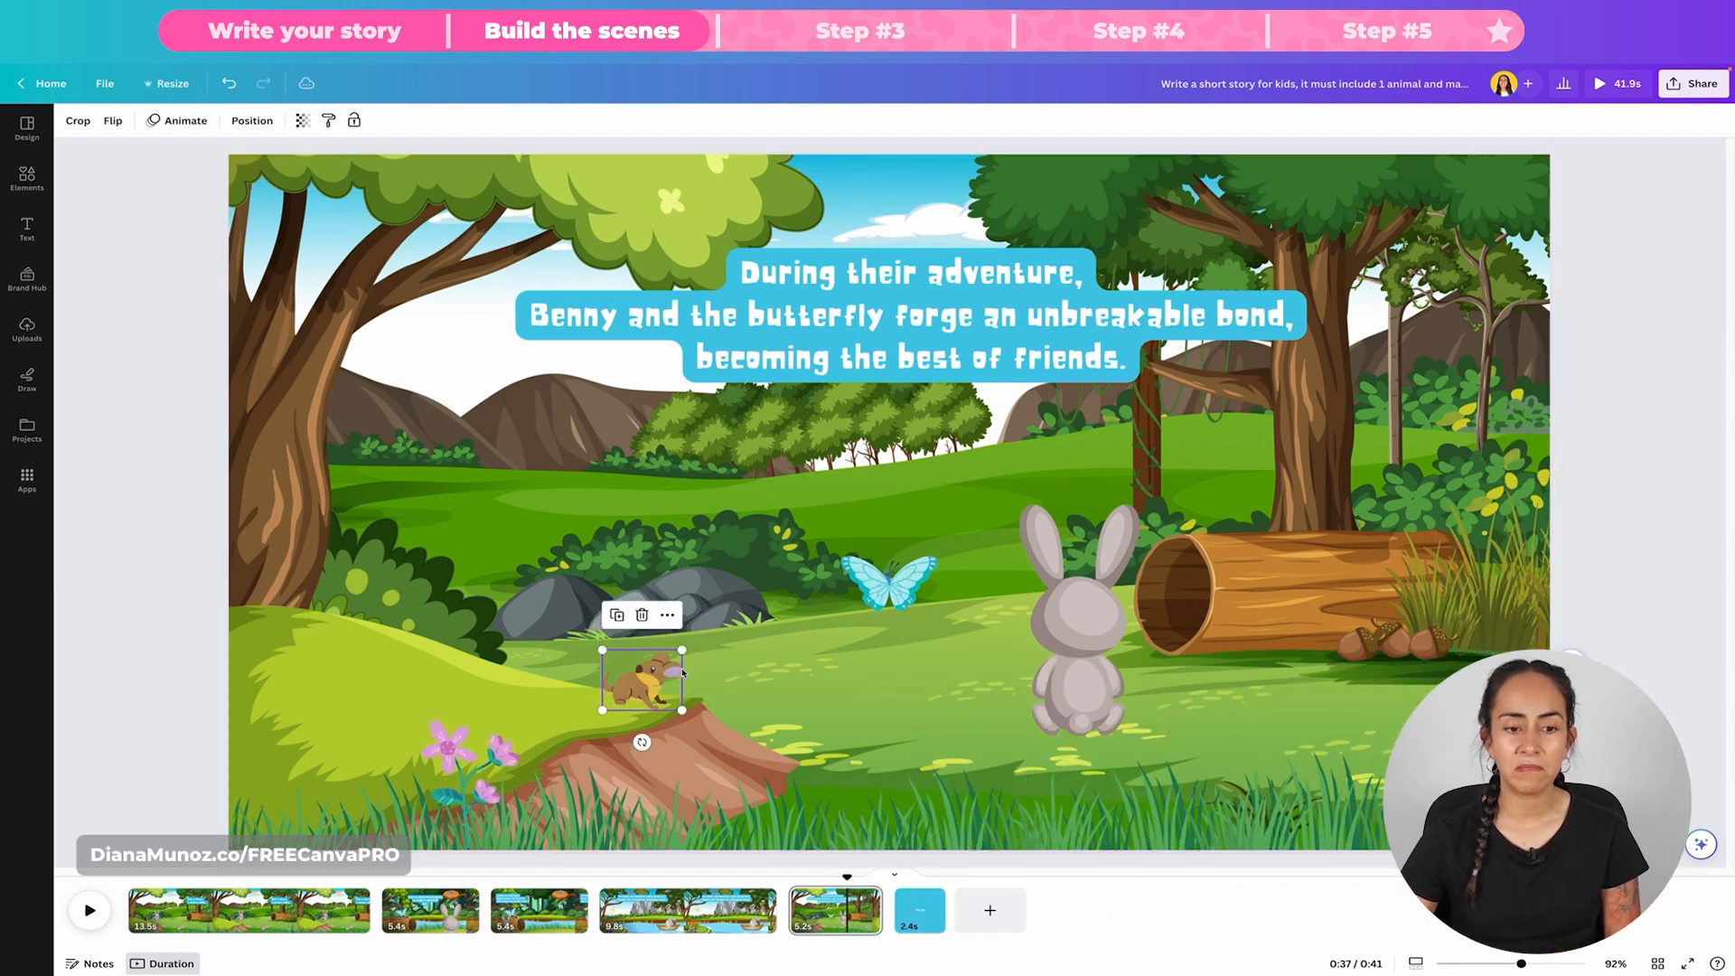
Step: View the fifth page's friendship scene with the background selected, and move on to the blank blue final page
click(746, 649)
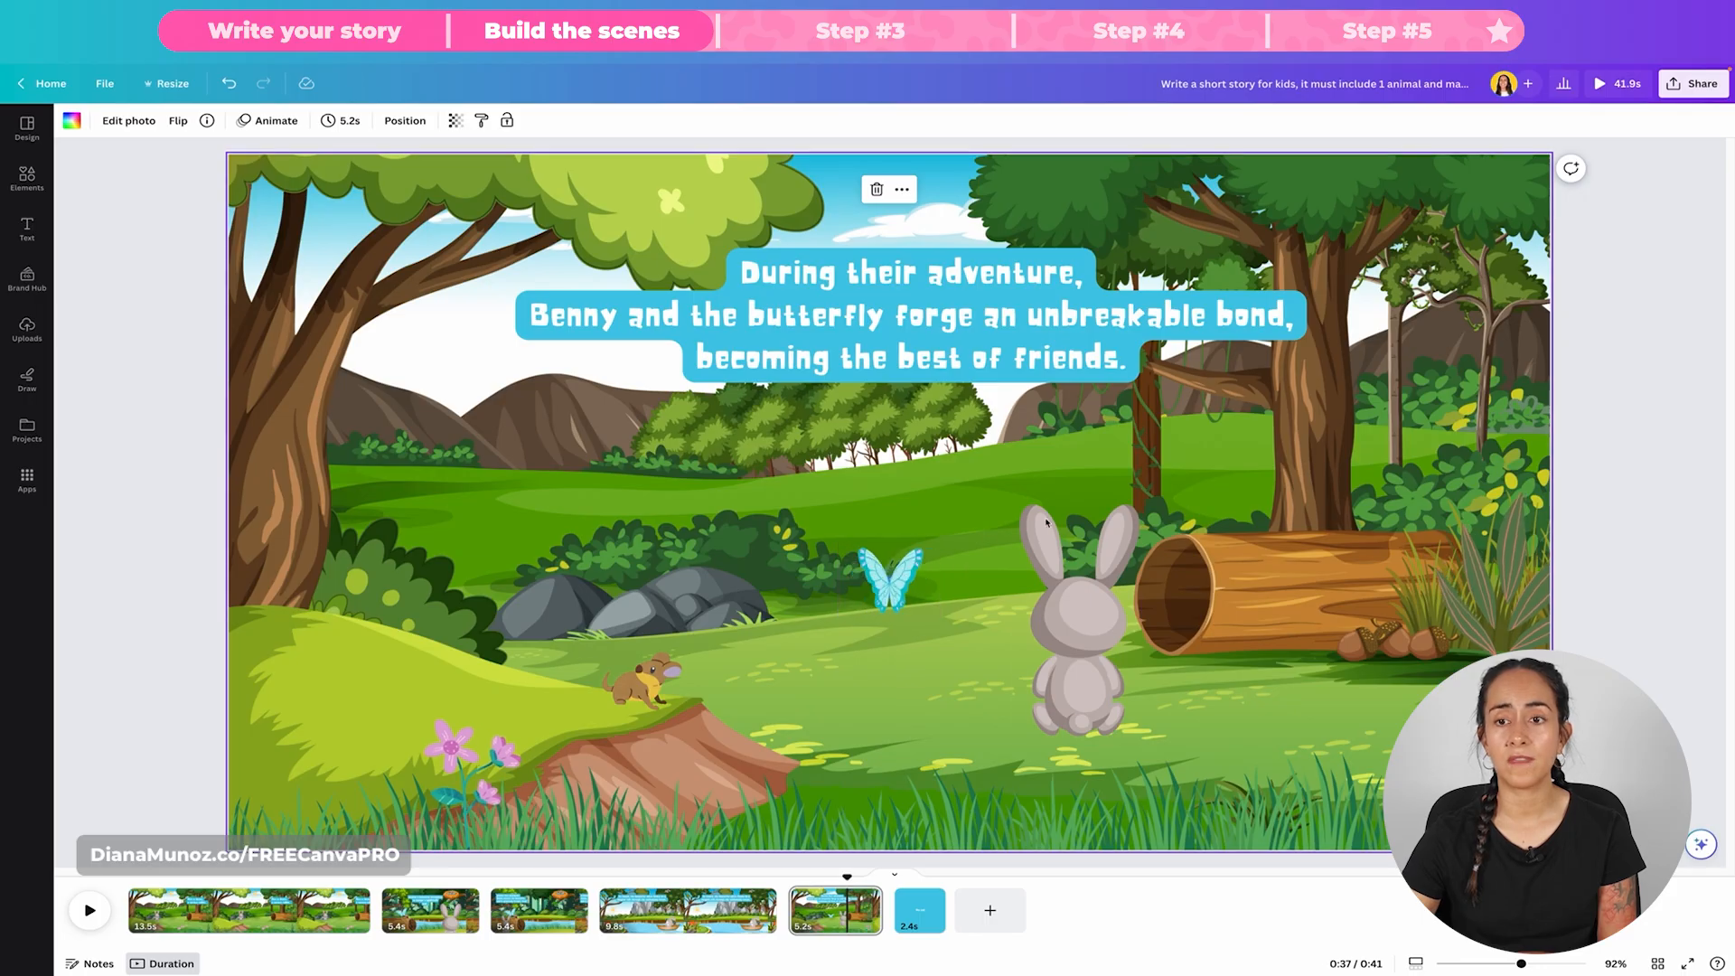
click(890, 926)
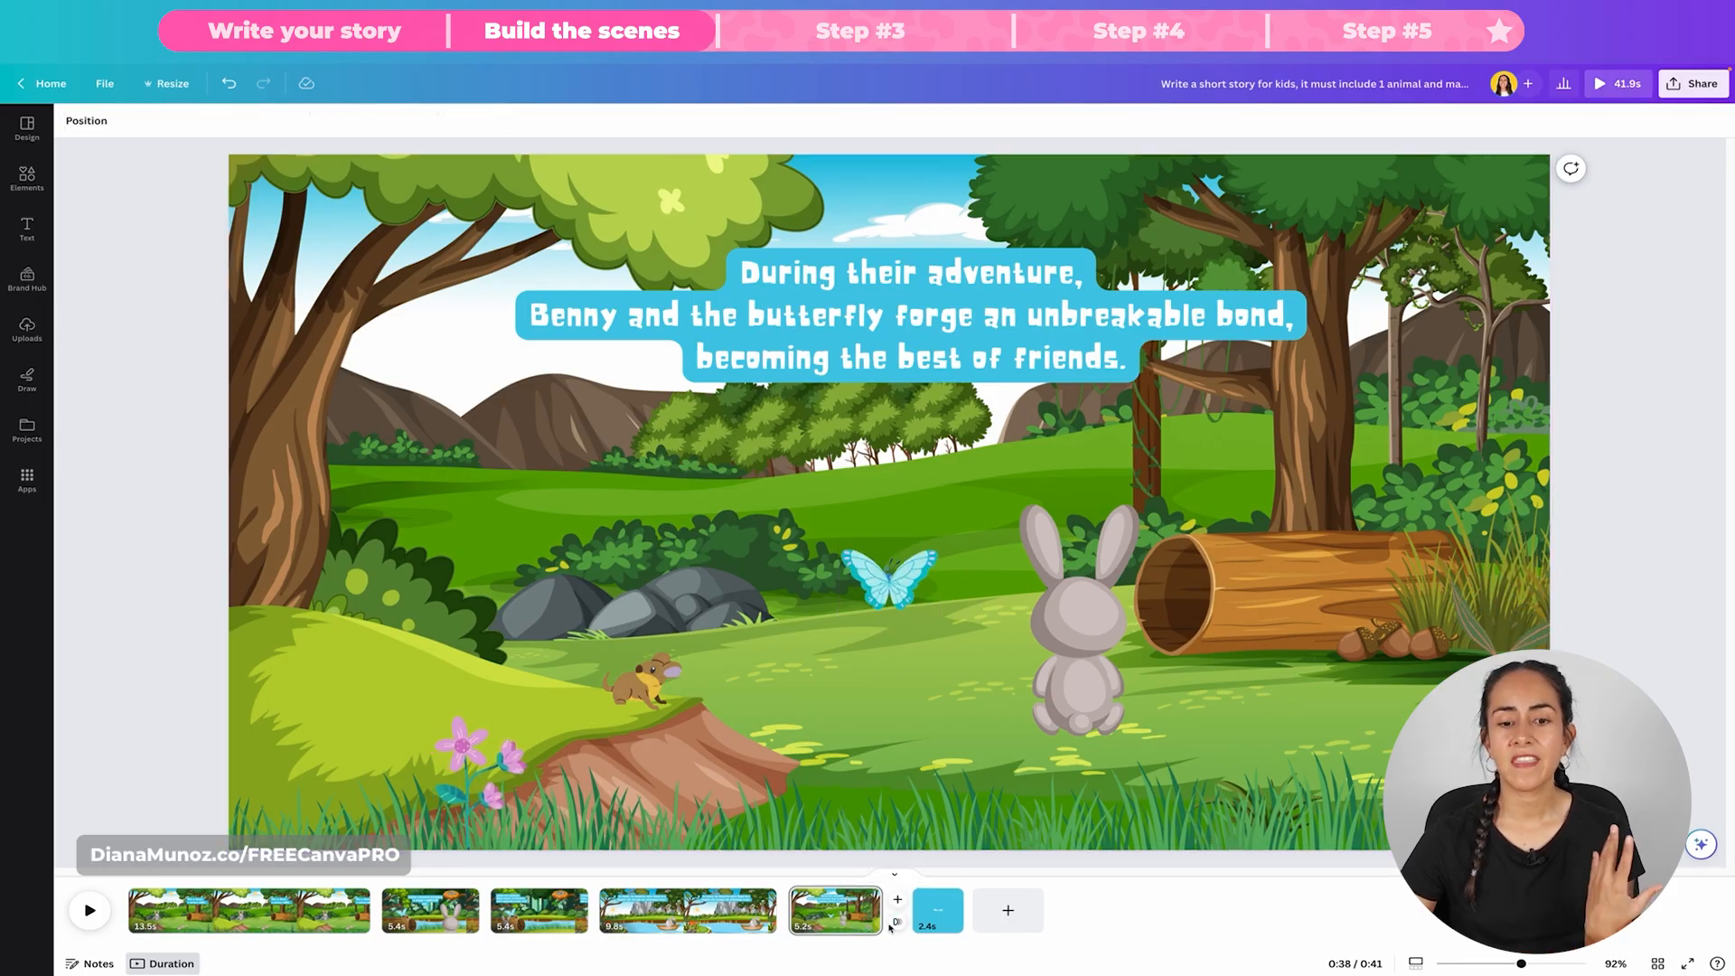
click(935, 912)
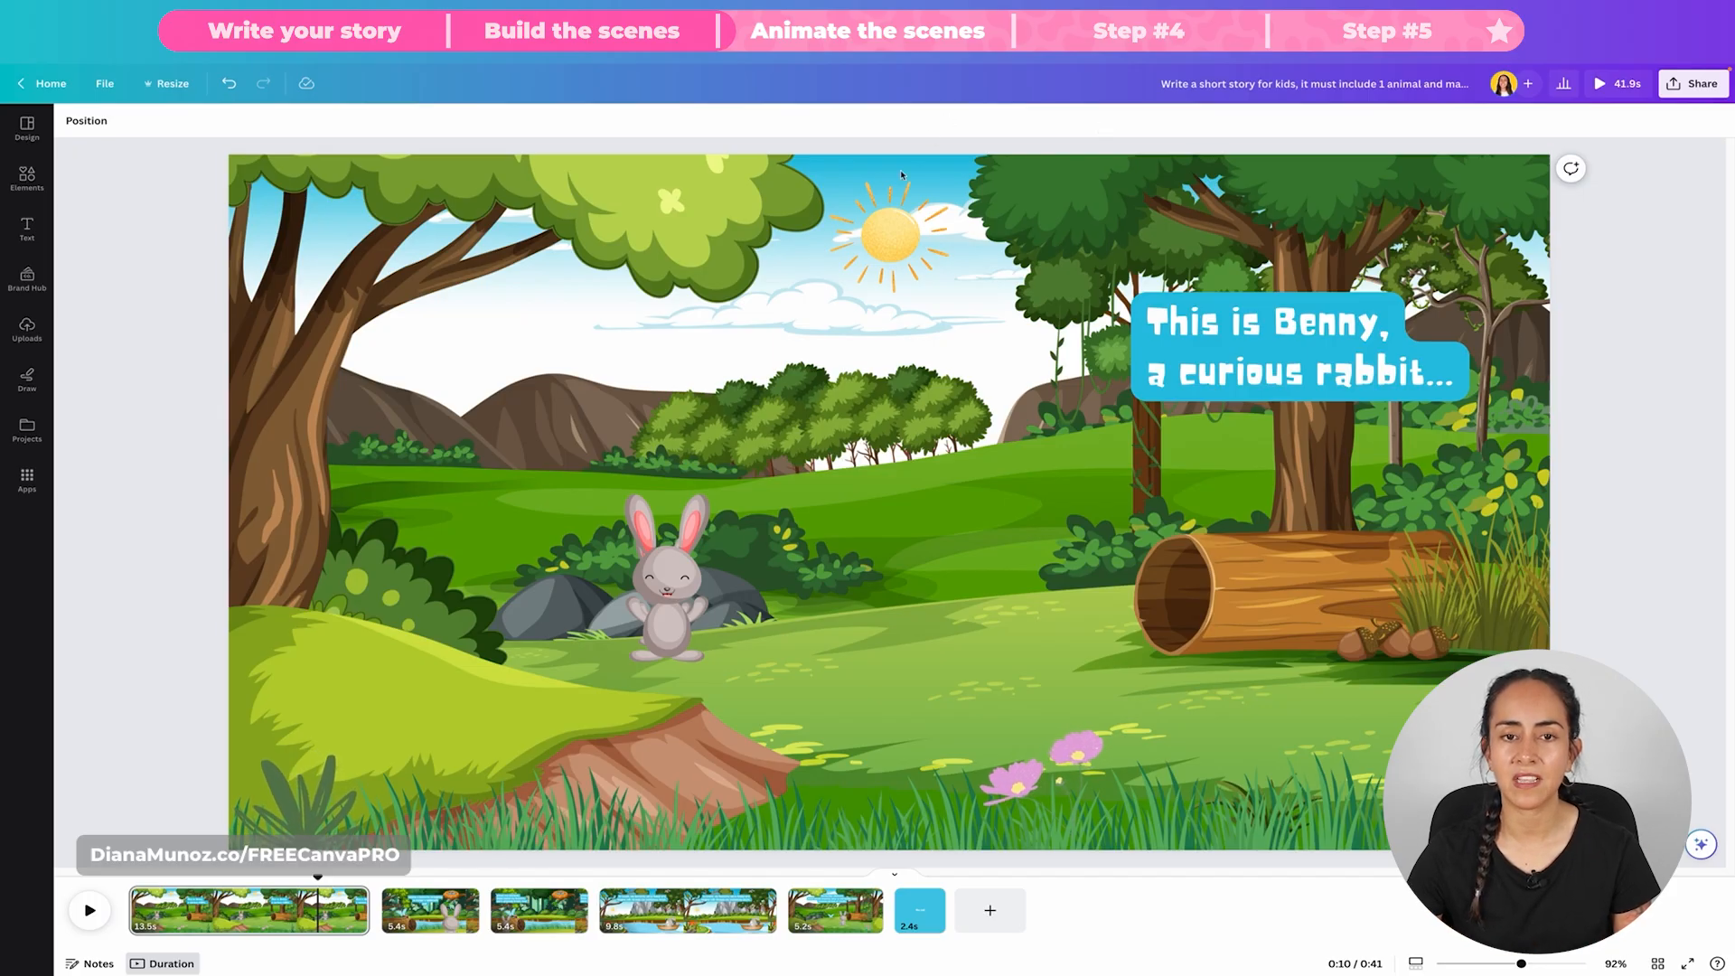
Step: Compare the Rotate, Flicker, Pulse and Wiggle motion effects on the first scene's sun, and apply Rotate
click(908, 211)
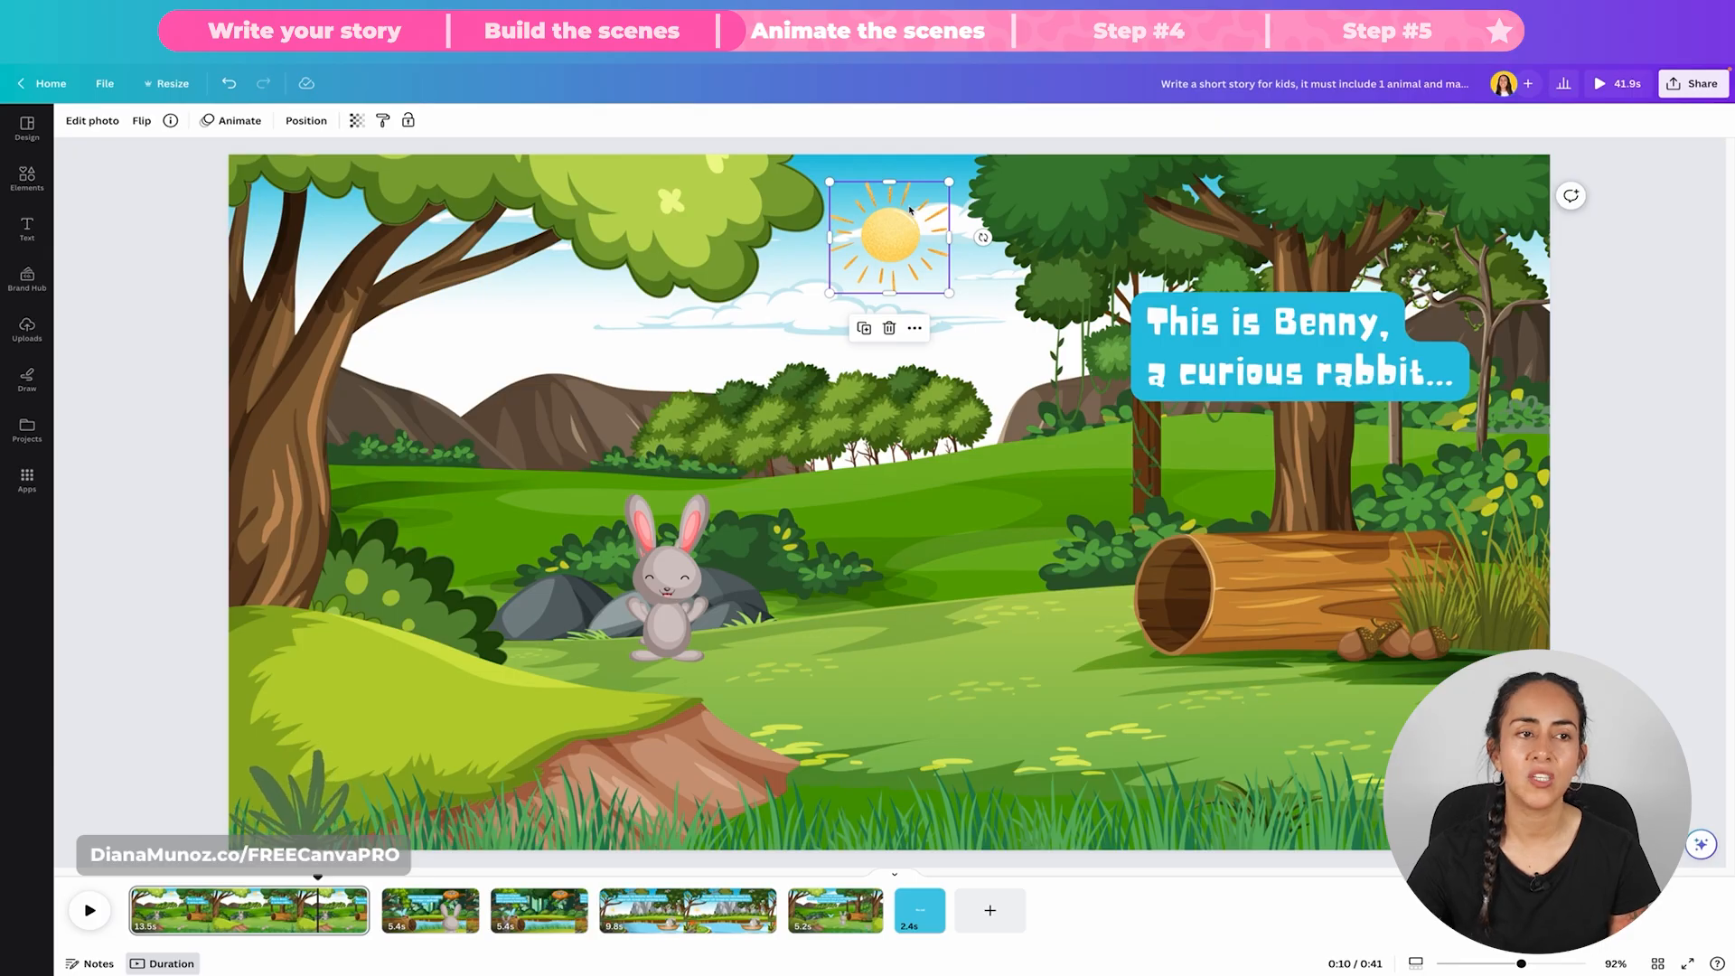
click(230, 123)
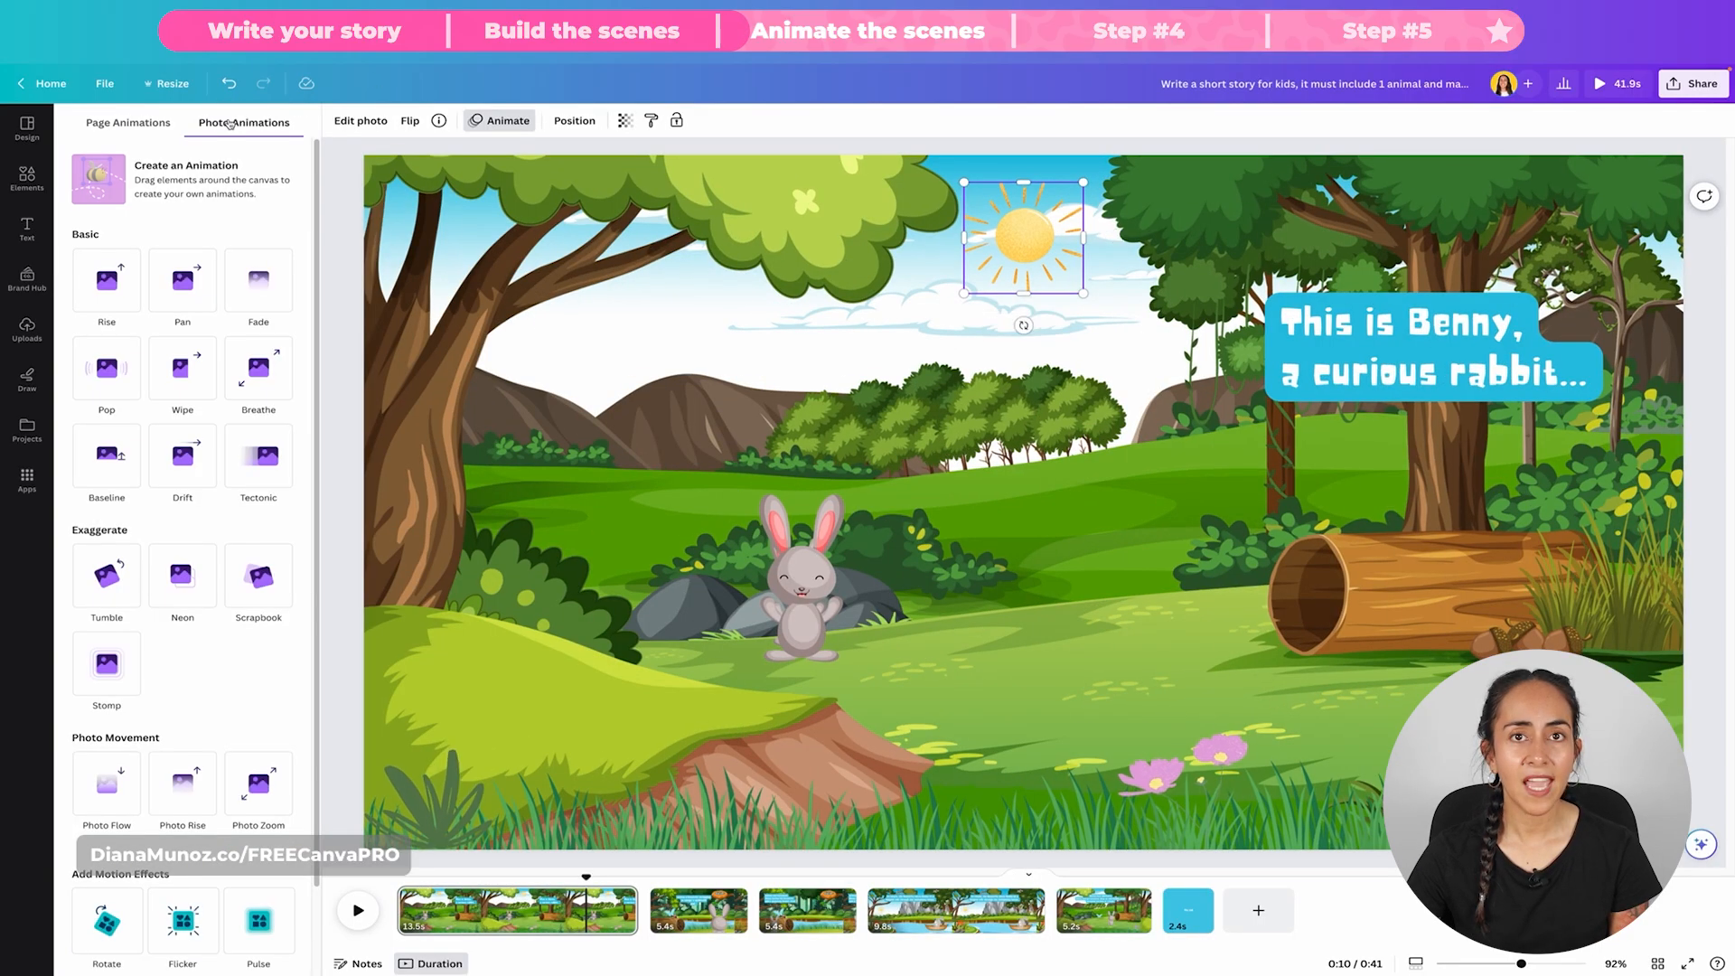
scroll(297, 593, down, 3)
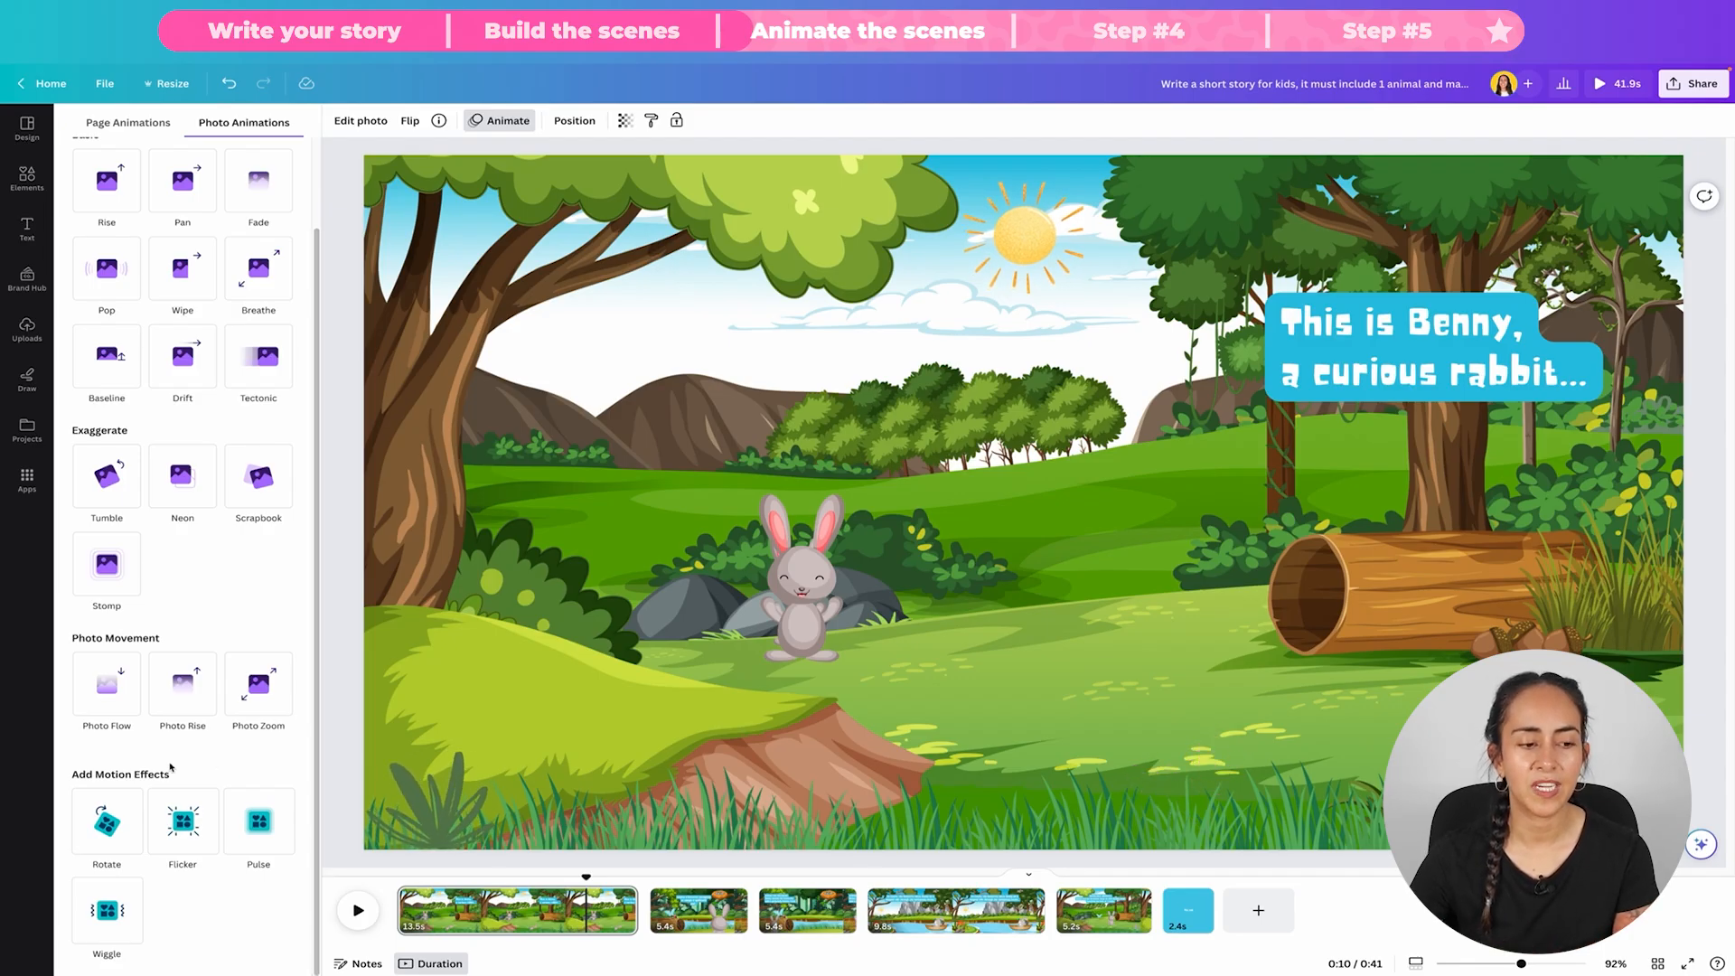
click(108, 827)
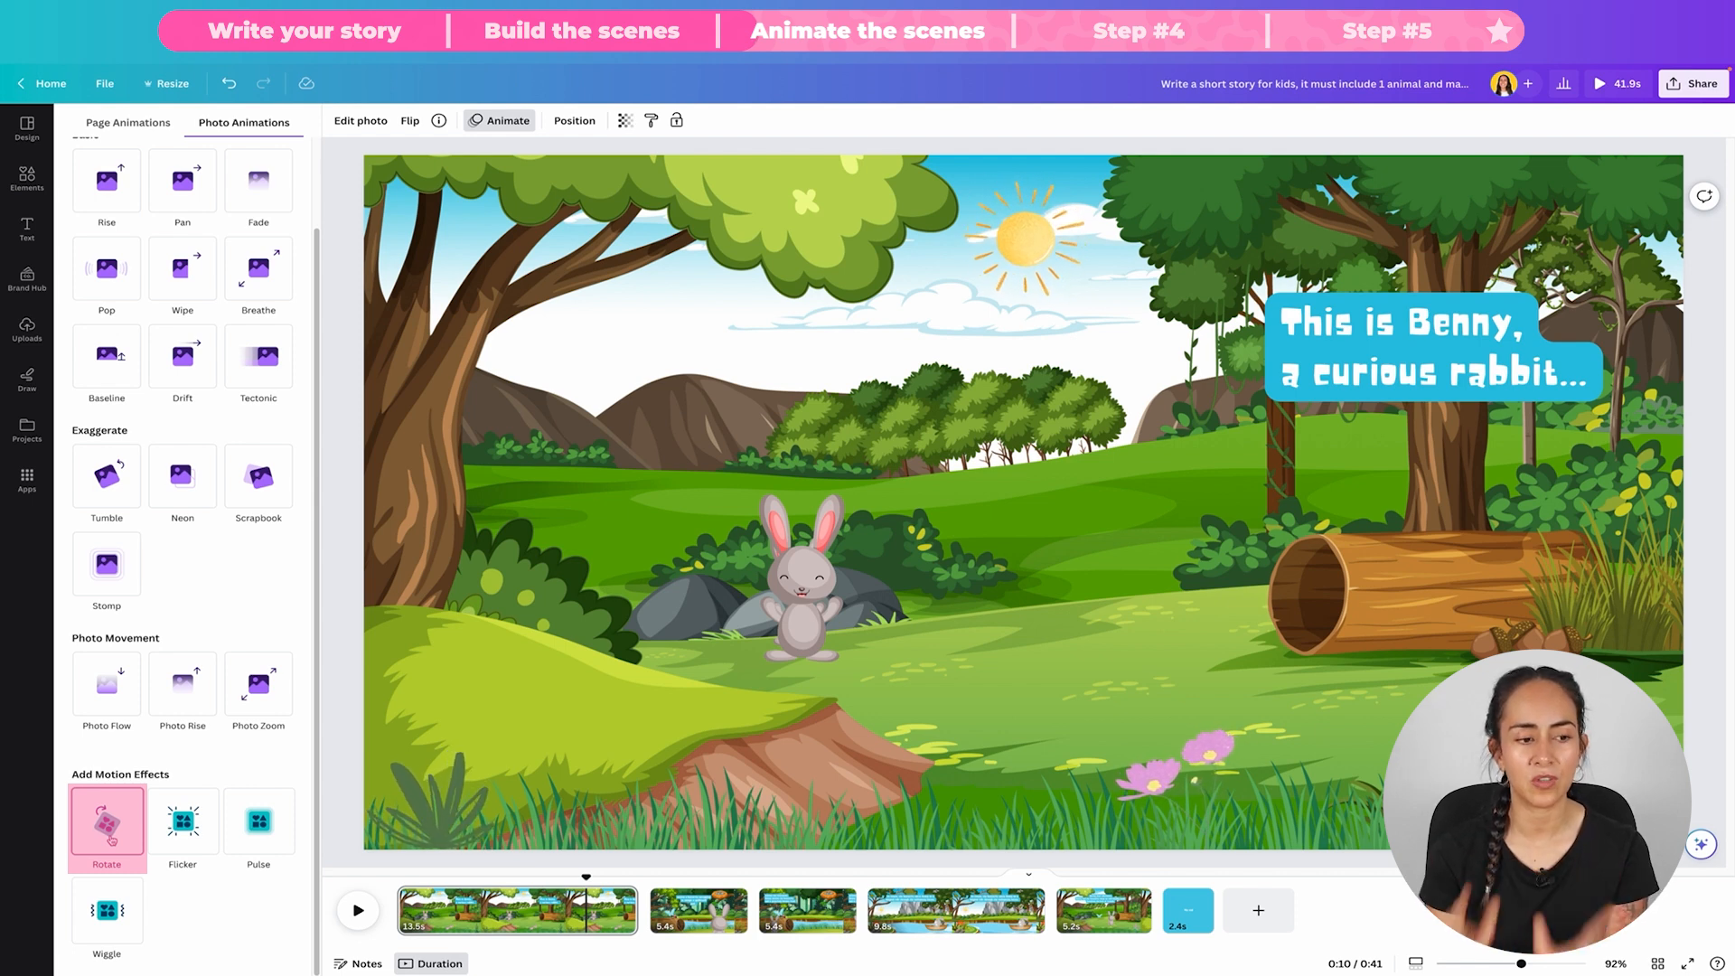
click(184, 822)
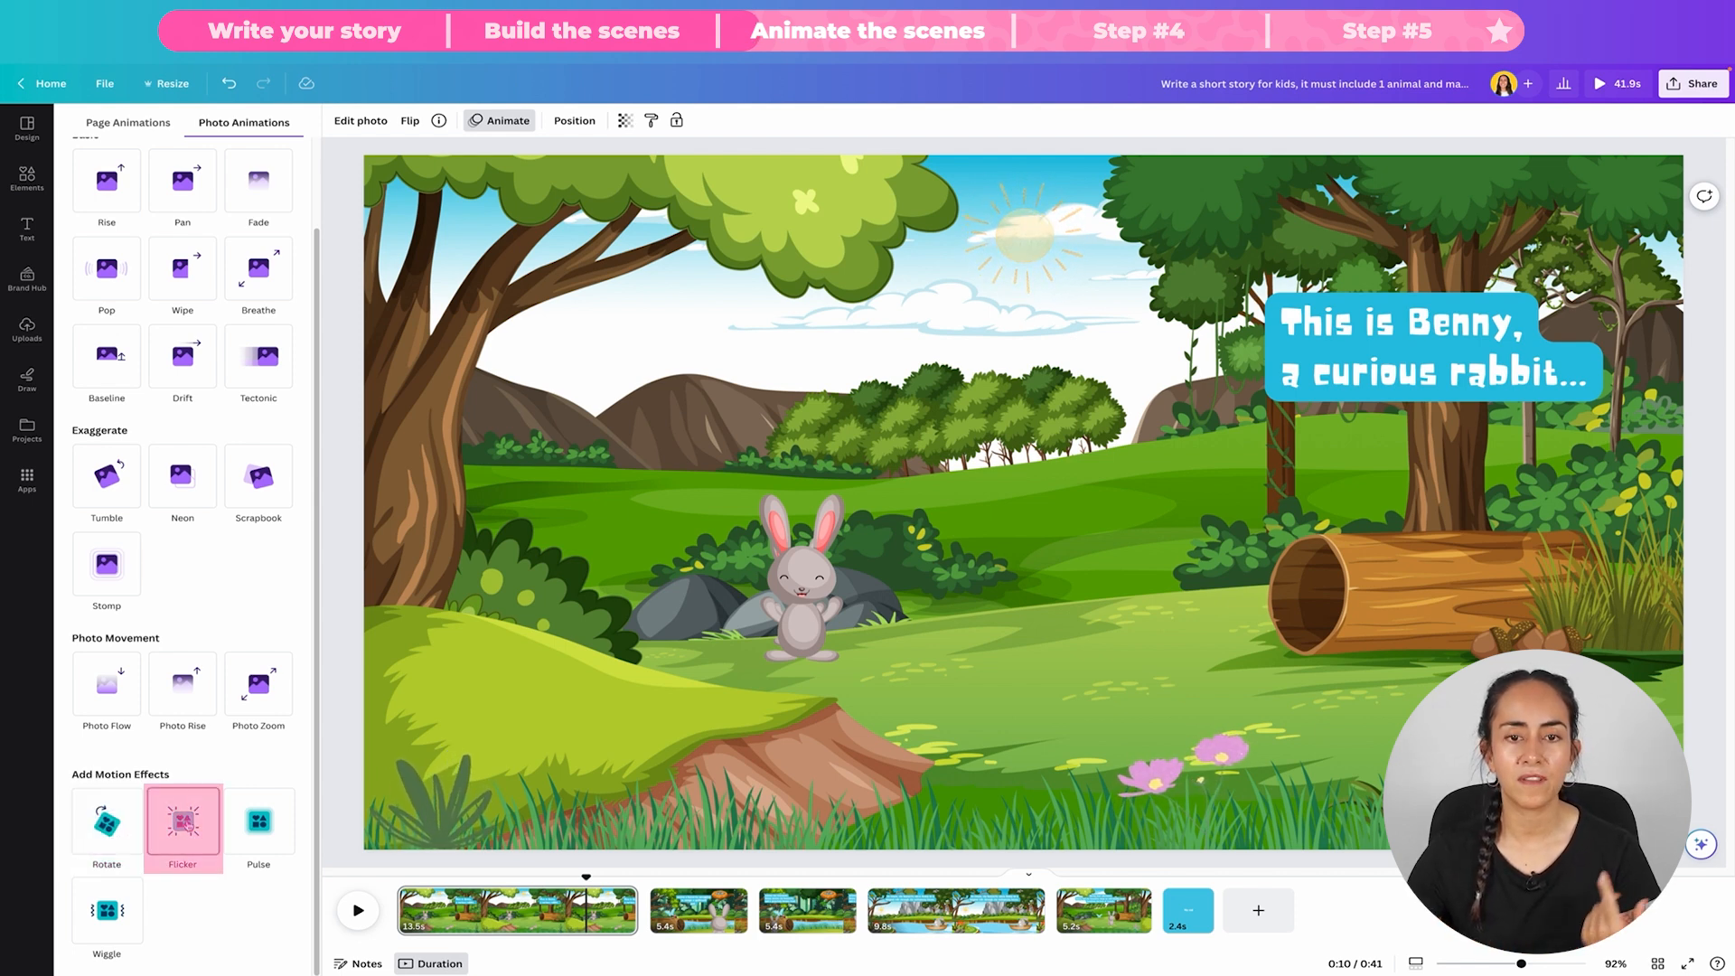
click(259, 821)
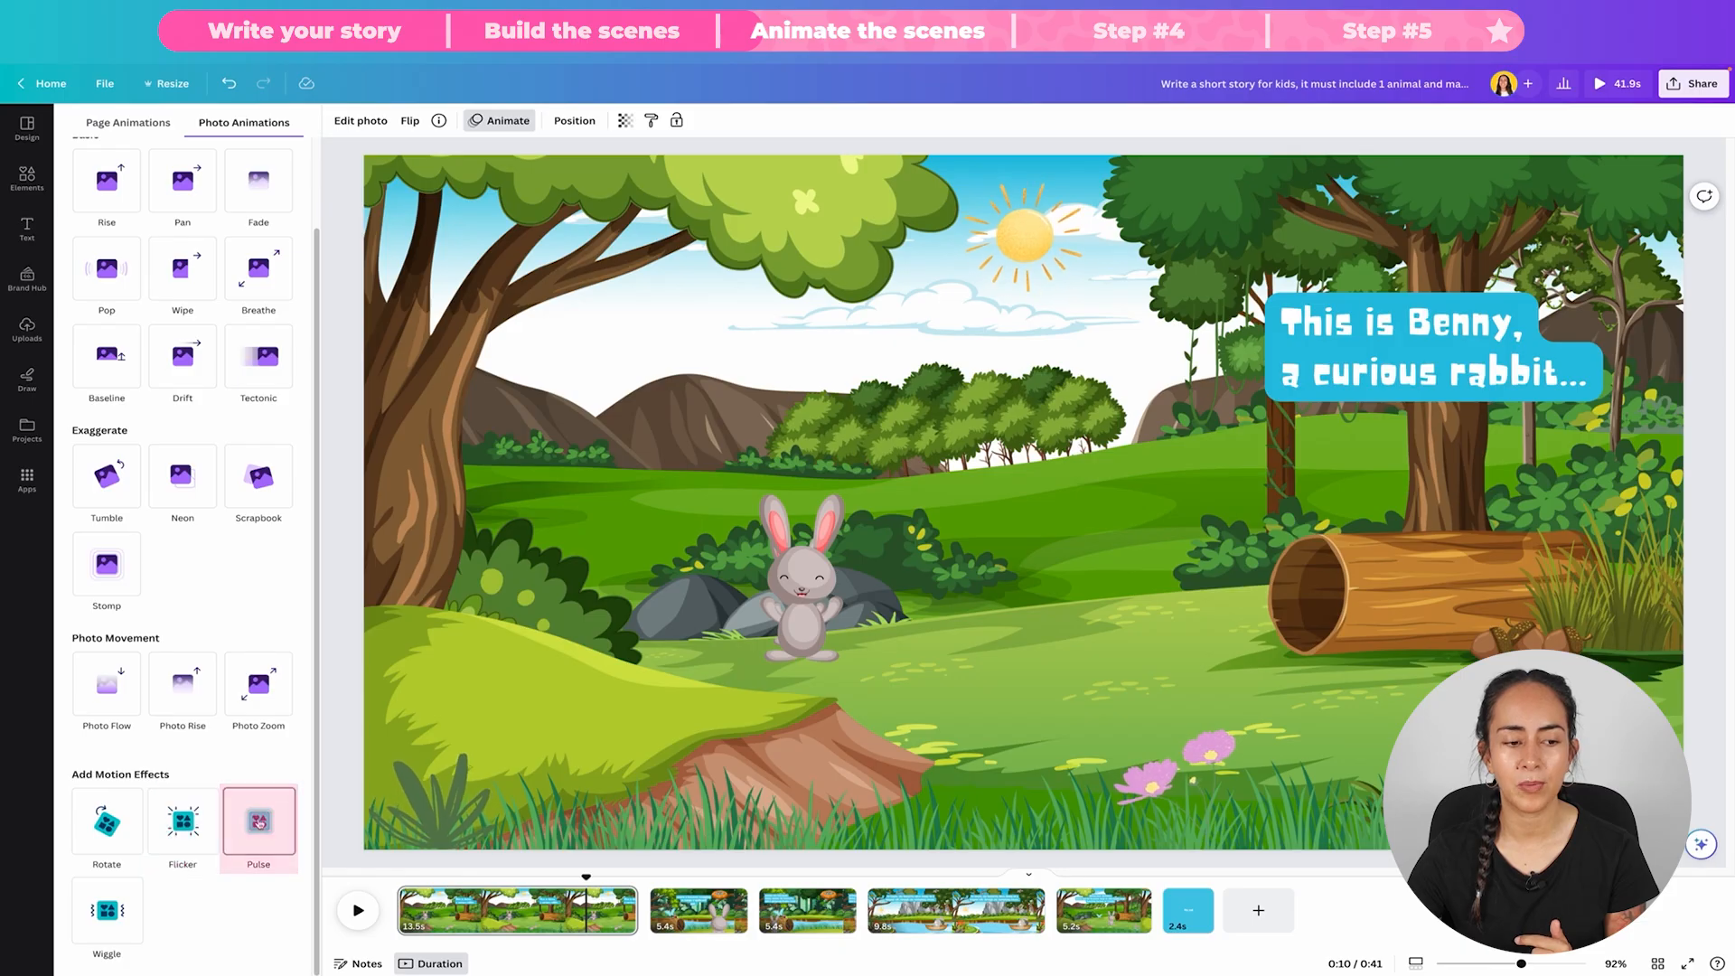
click(106, 910)
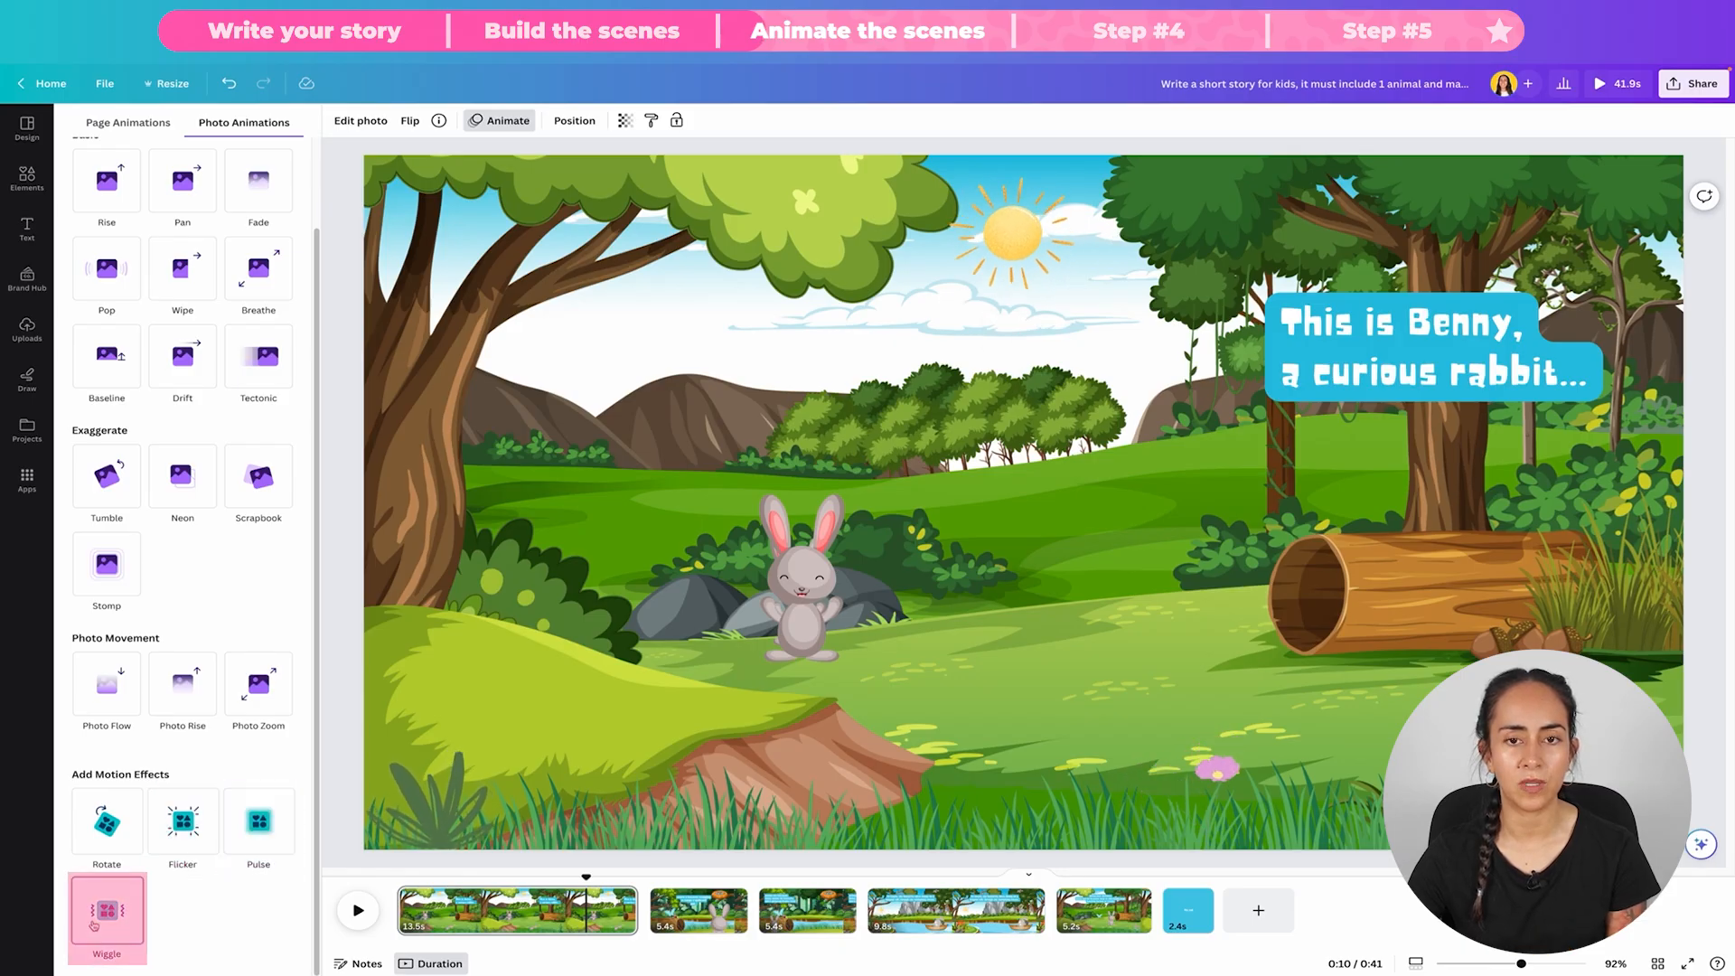
click(107, 817)
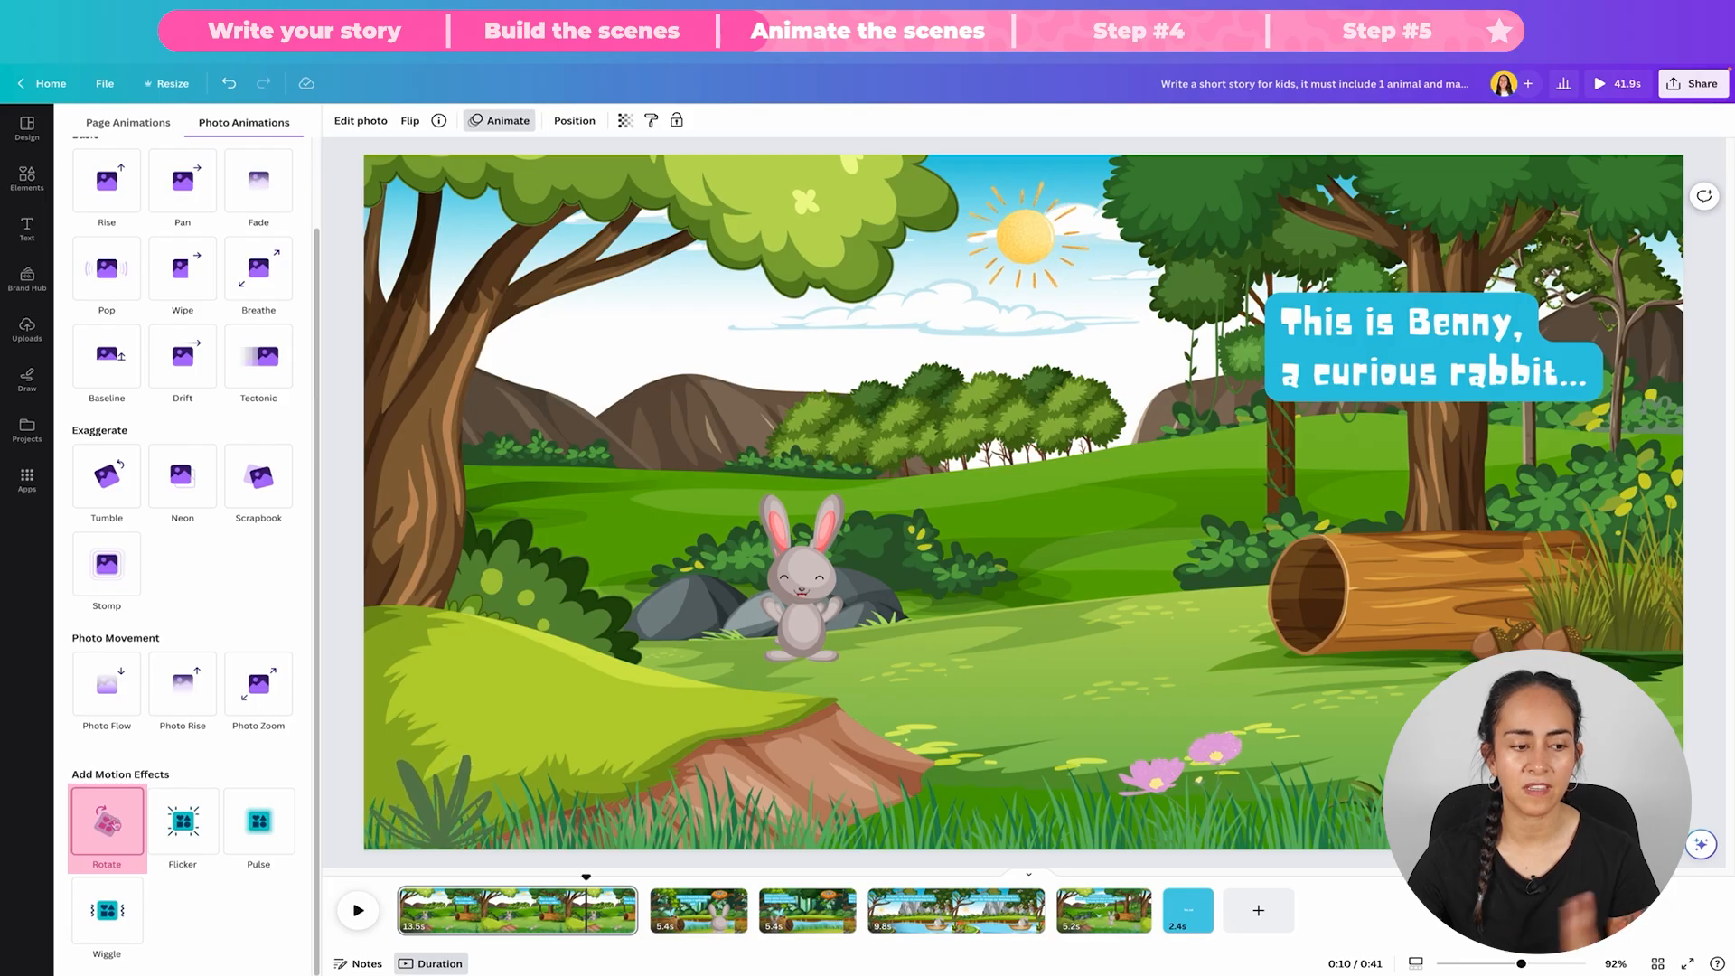
click(107, 817)
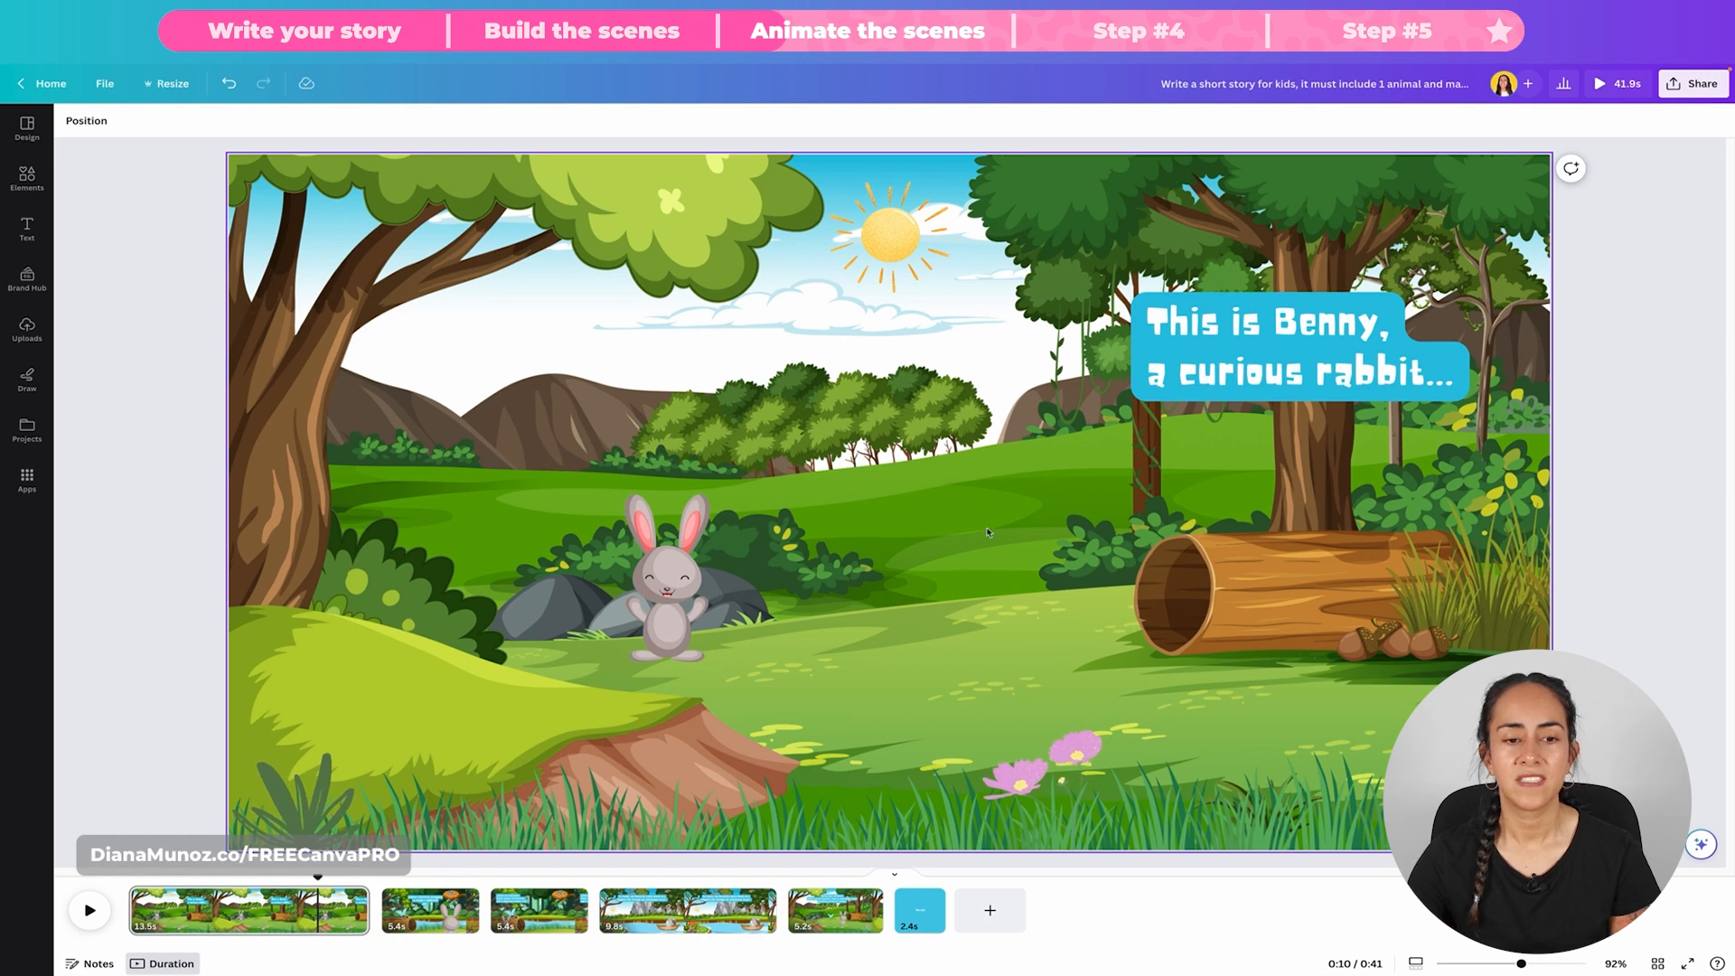
Step: Create a custom animation path for the first scene's rabbit, hopping across the grass and up onto the log
click(661, 572)
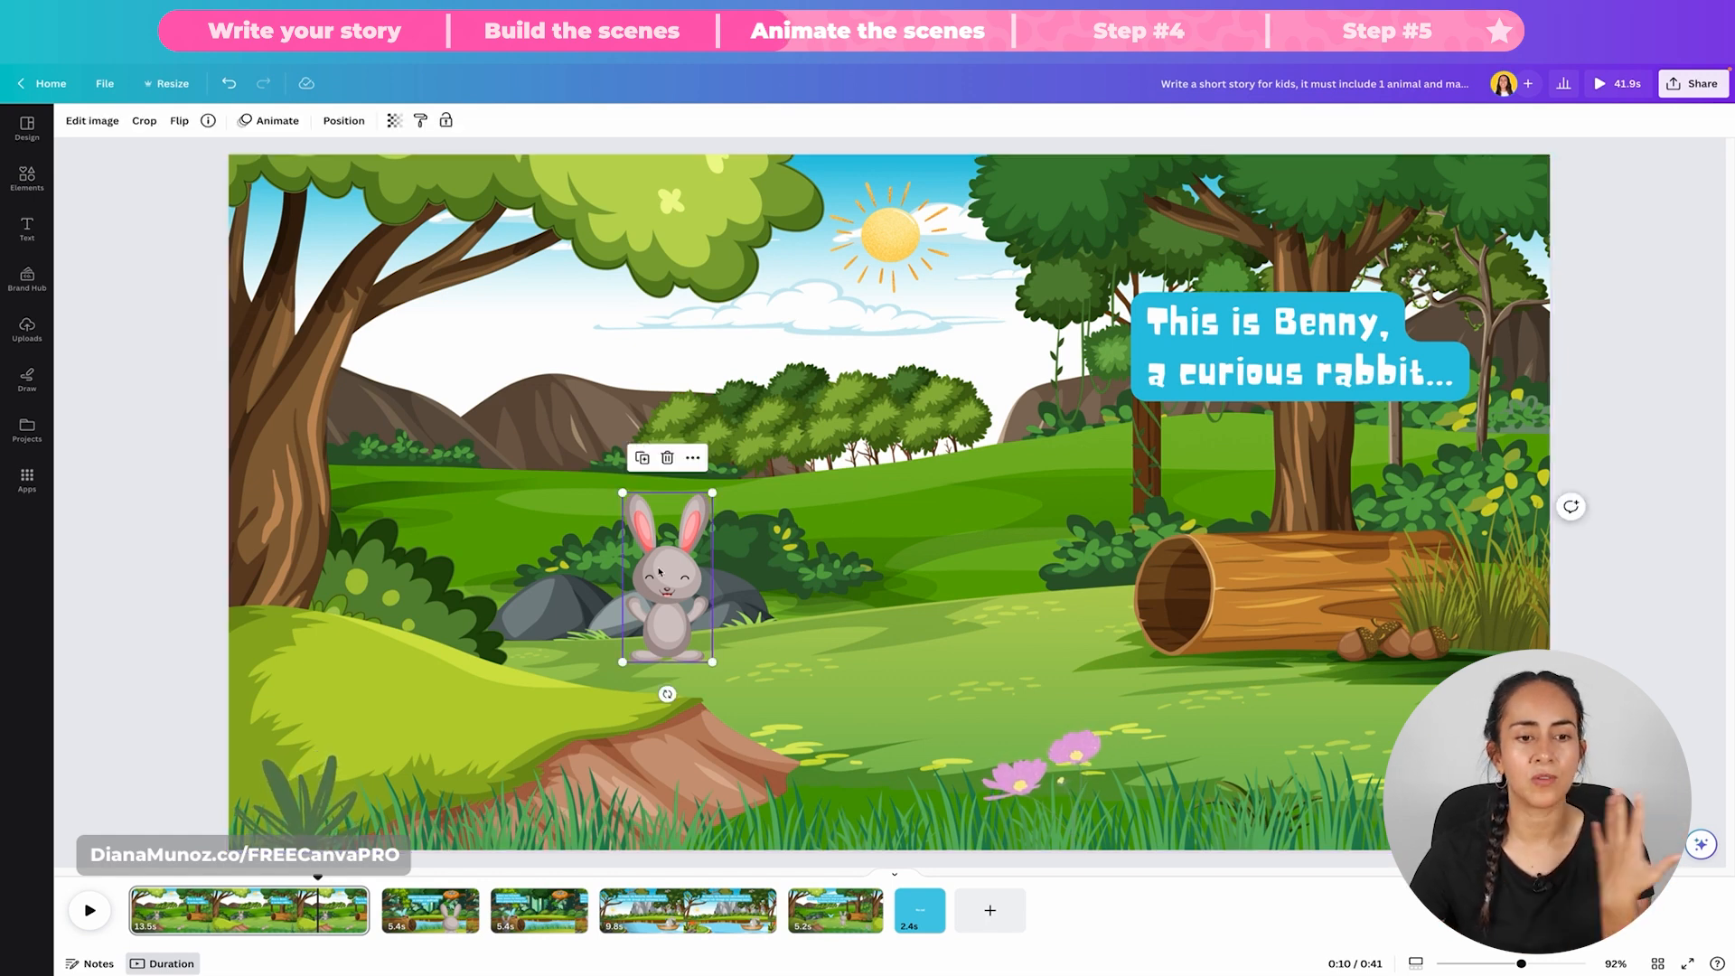
click(262, 121)
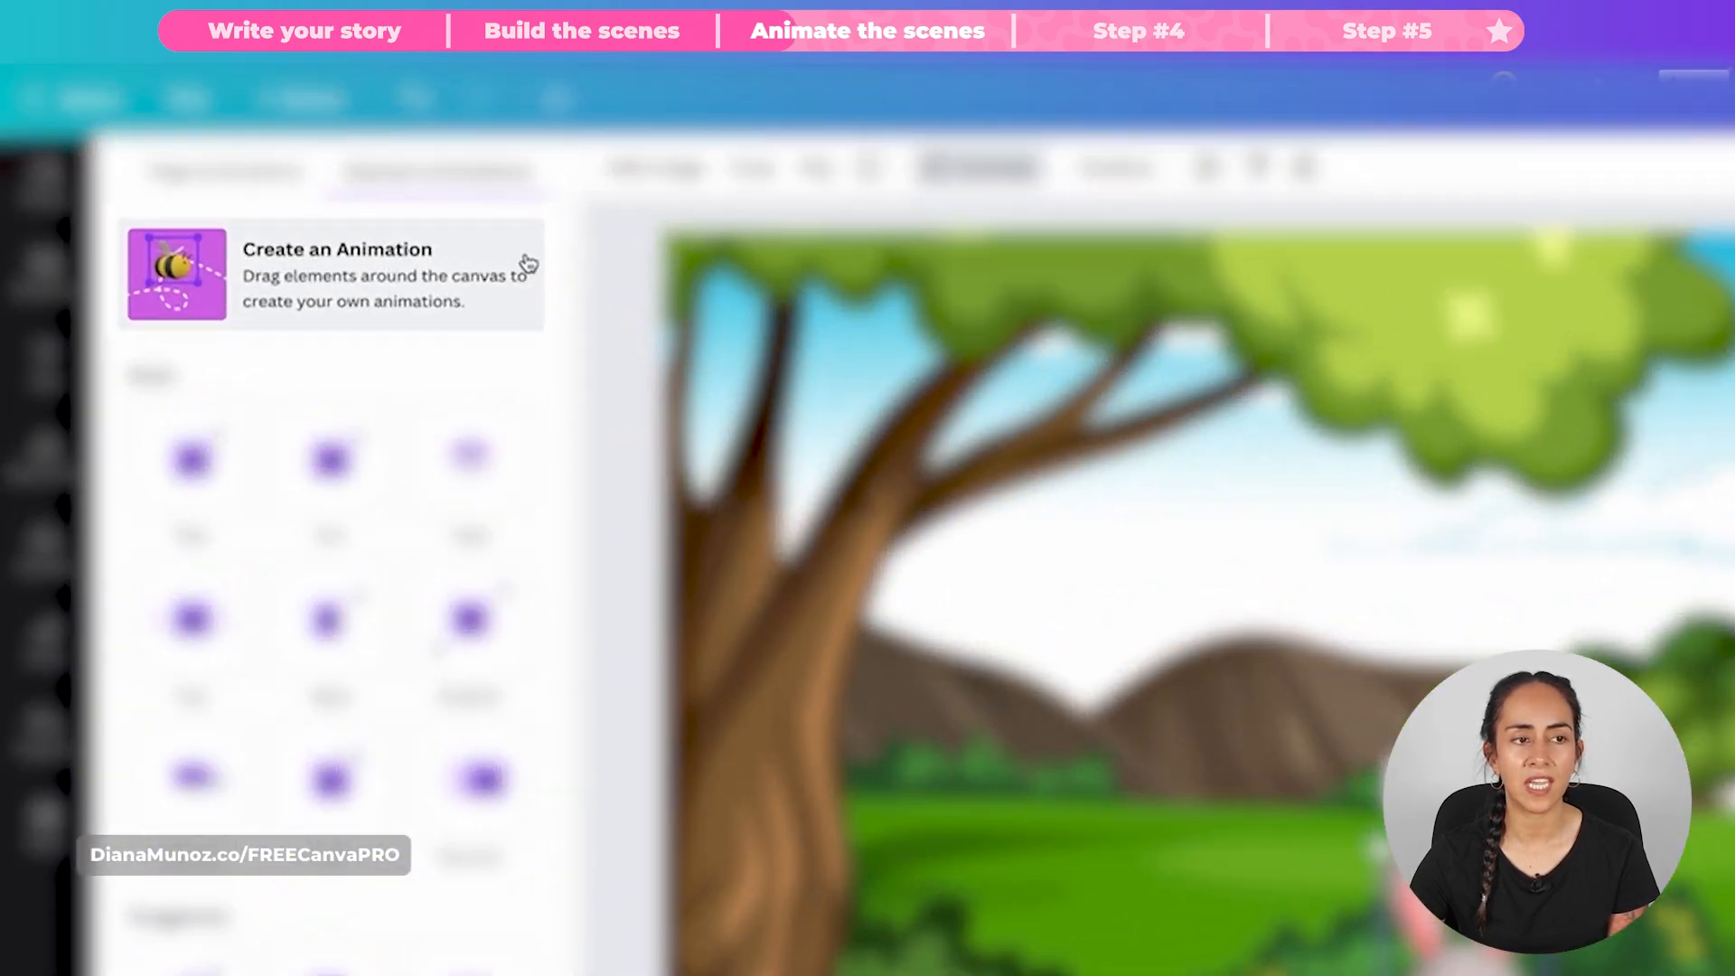
click(248, 273)
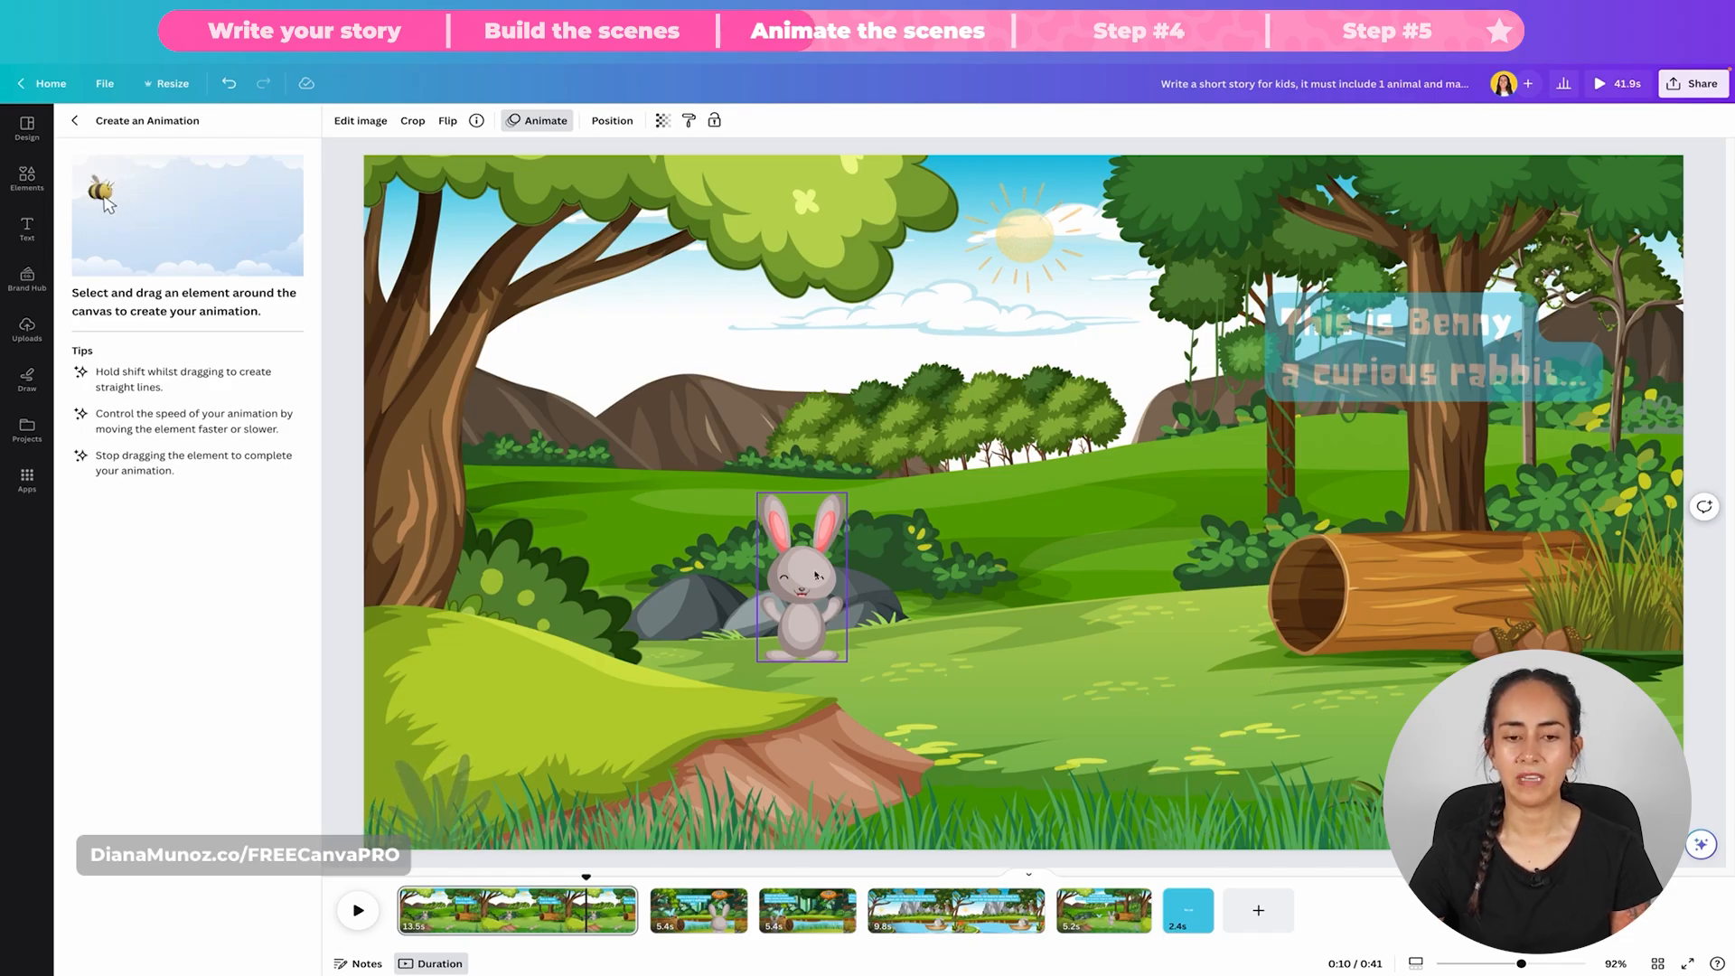
mouse_move(800, 645)
mouse_down()
mouse_move(871, 642)
mouse_move(949, 622)
mouse_move(1073, 647)
mouse_move(1114, 627)
mouse_move(1164, 652)
mouse_move(1225, 520)
mouse_move(1344, 483)
mouse_move(1439, 521)
mouse_move(1385, 511)
mouse_move(1374, 542)
mouse_move(1376, 511)
mouse_move(1428, 533)
mouse_up()
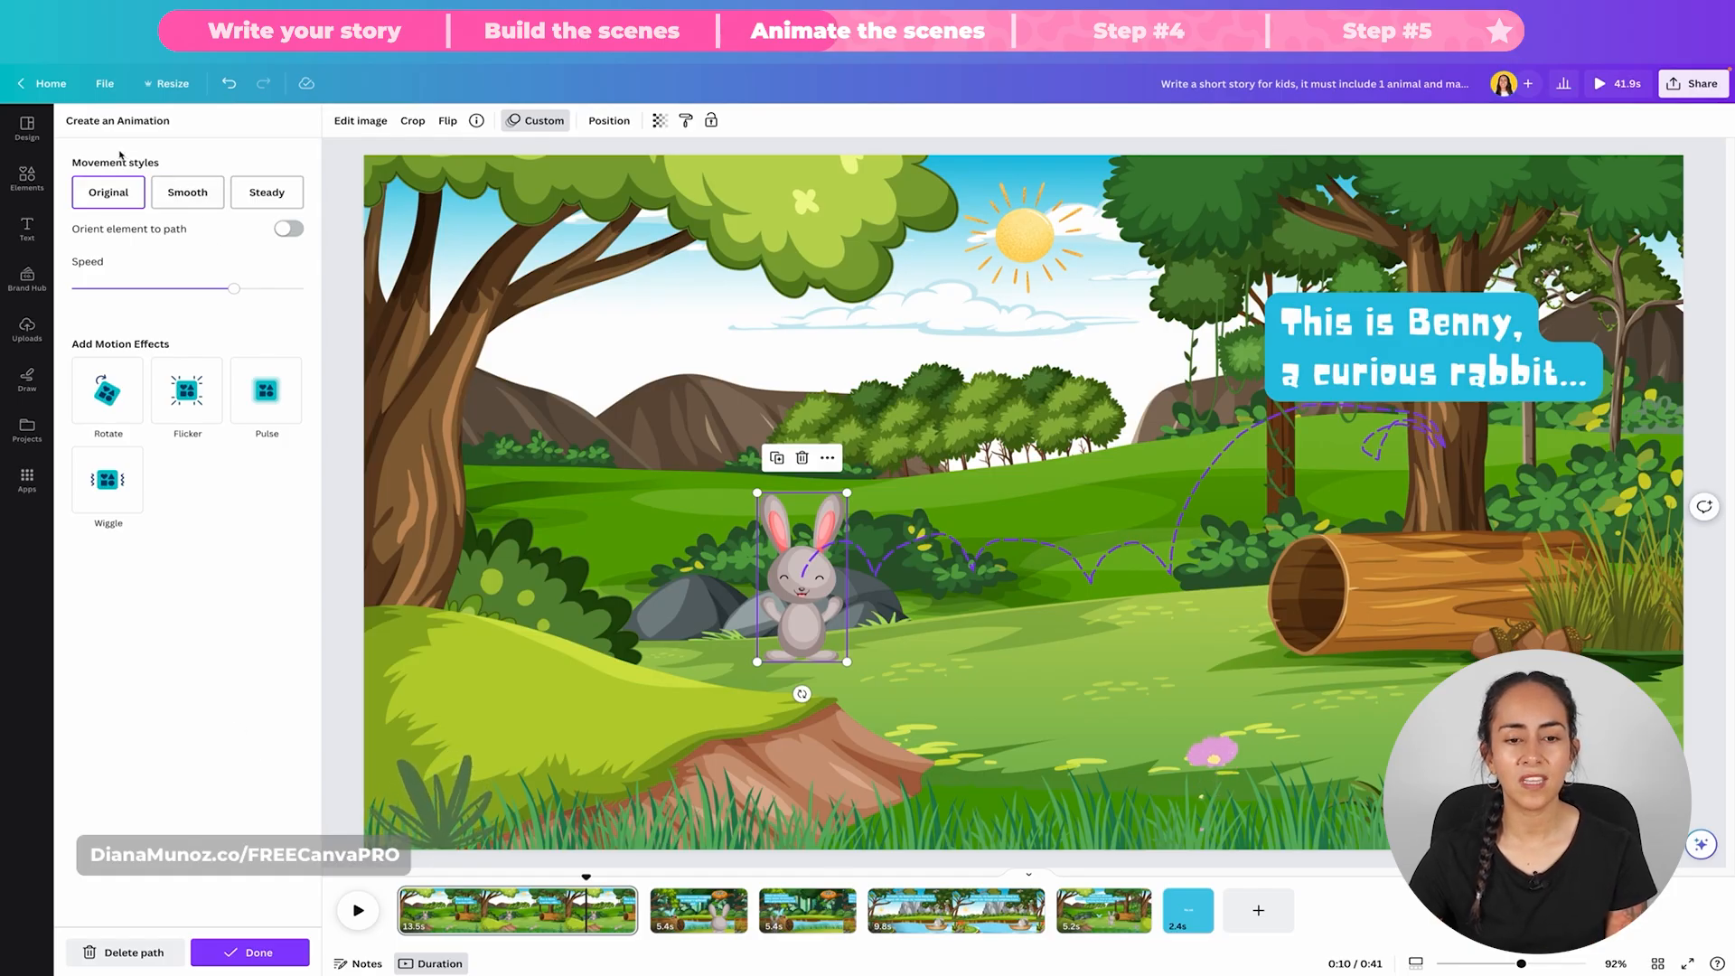
Step: Compare the Original, Smooth and Steady movement styles for the rabbit's path, choose Steady and finish the custom animation
click(112, 191)
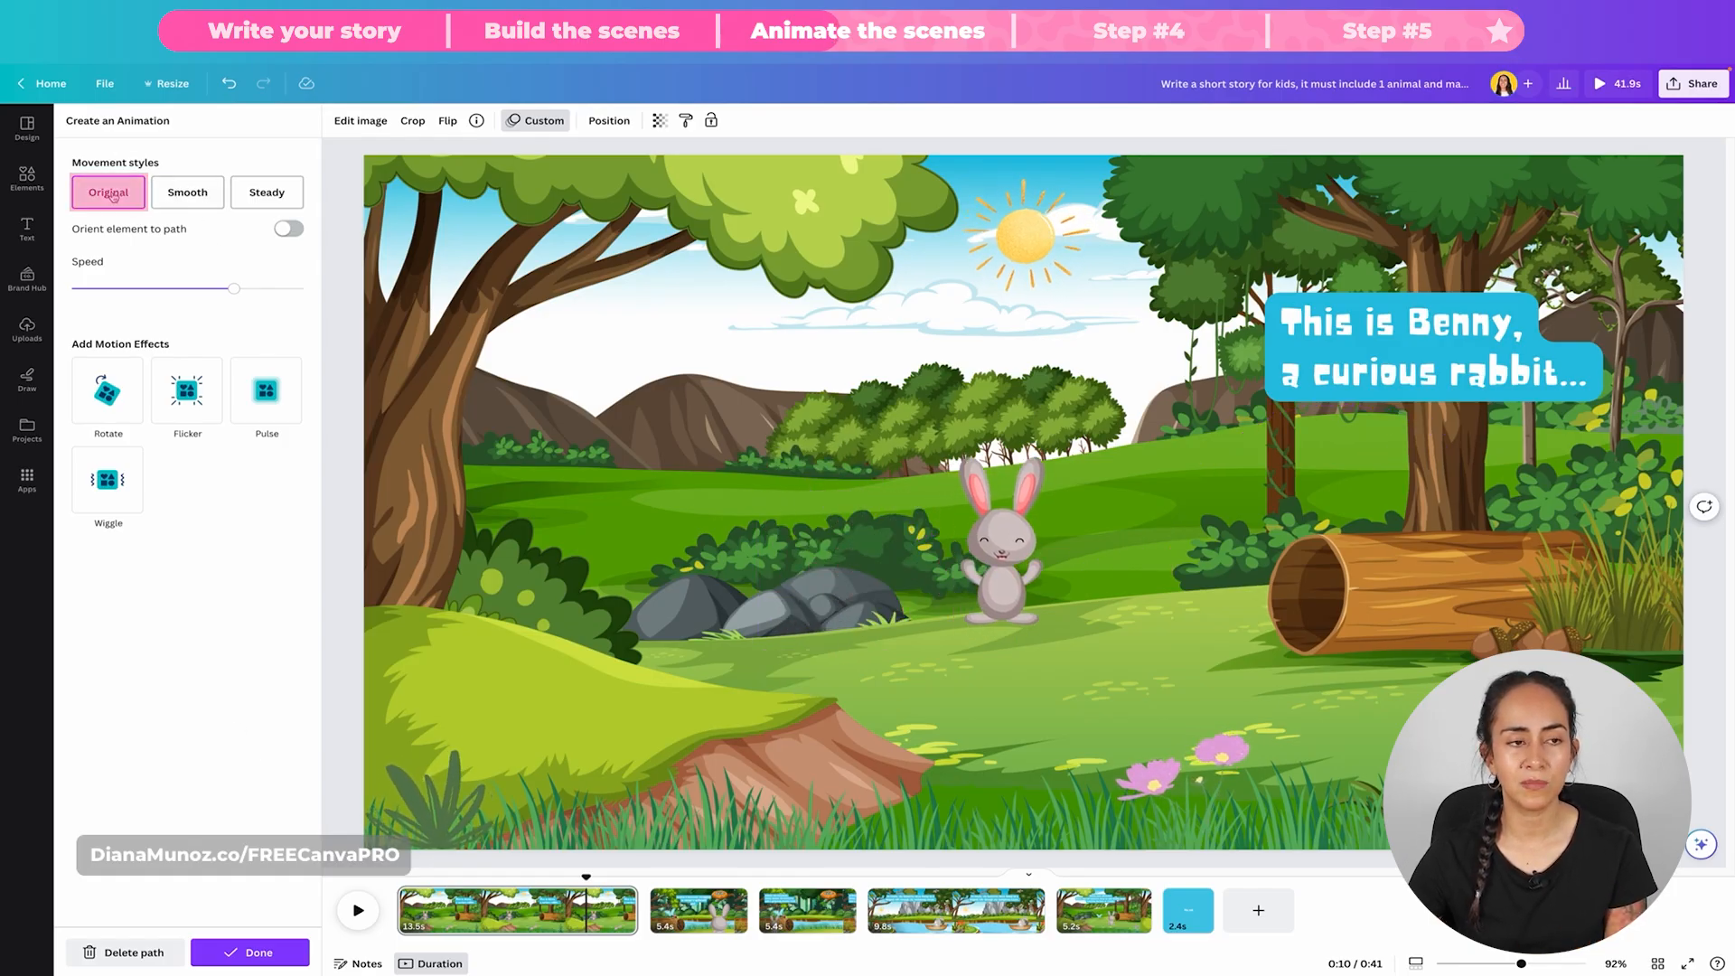
click(214, 200)
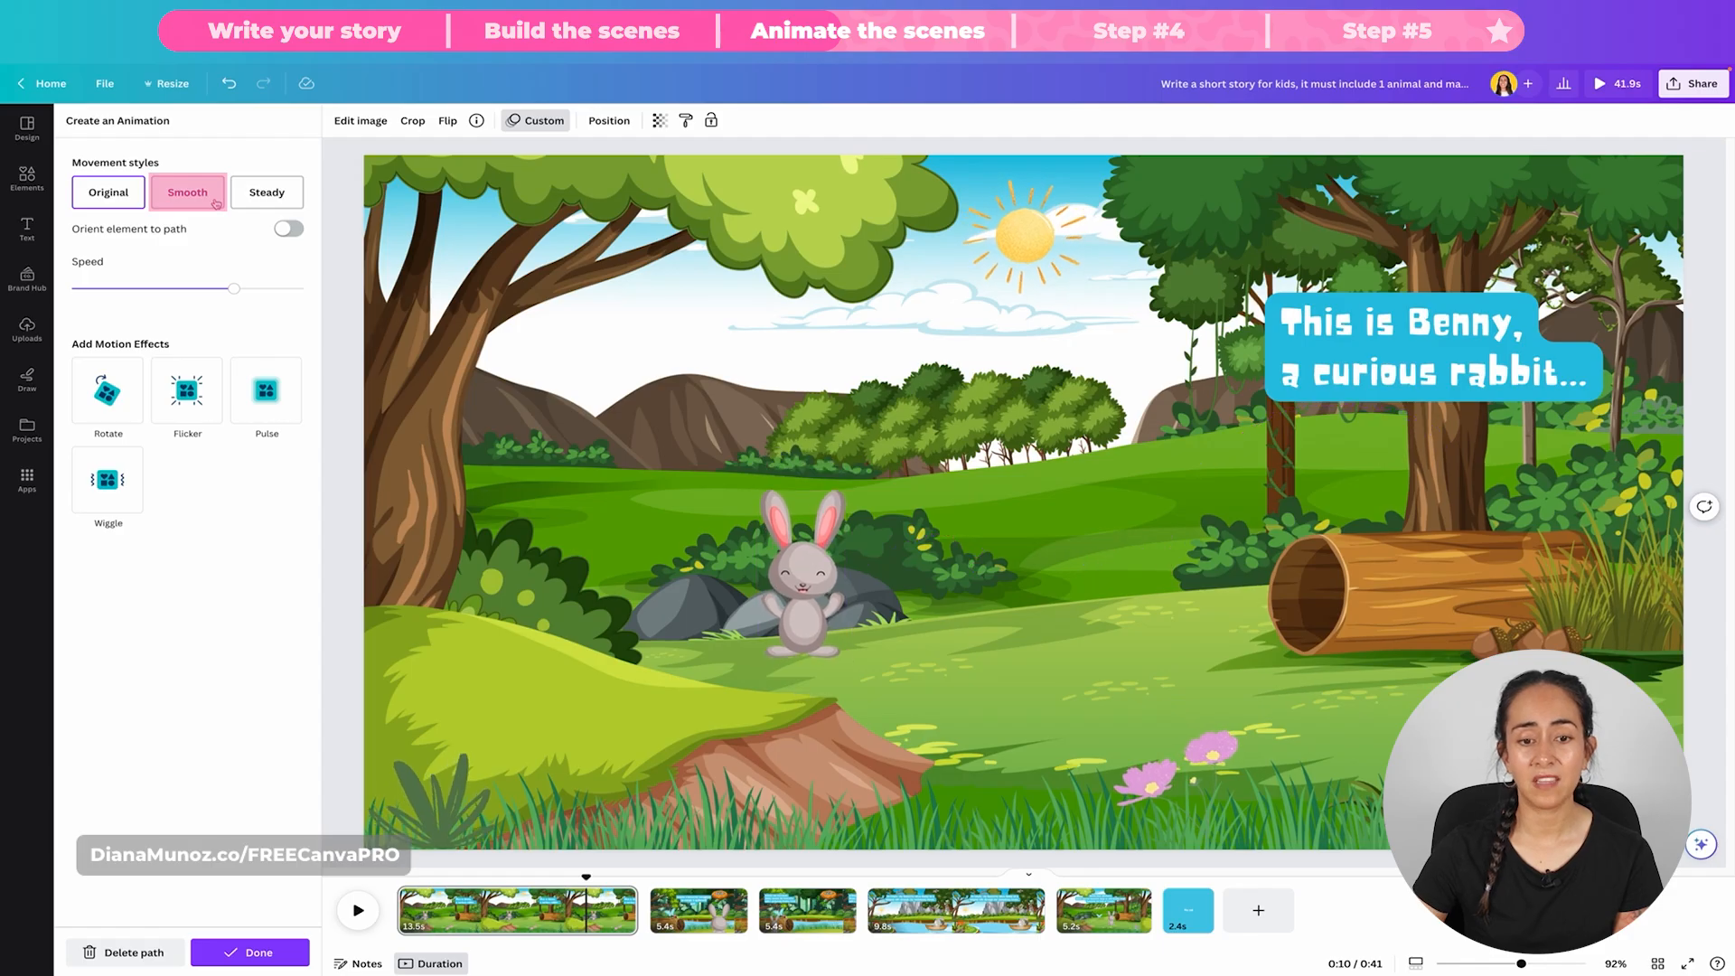
click(266, 192)
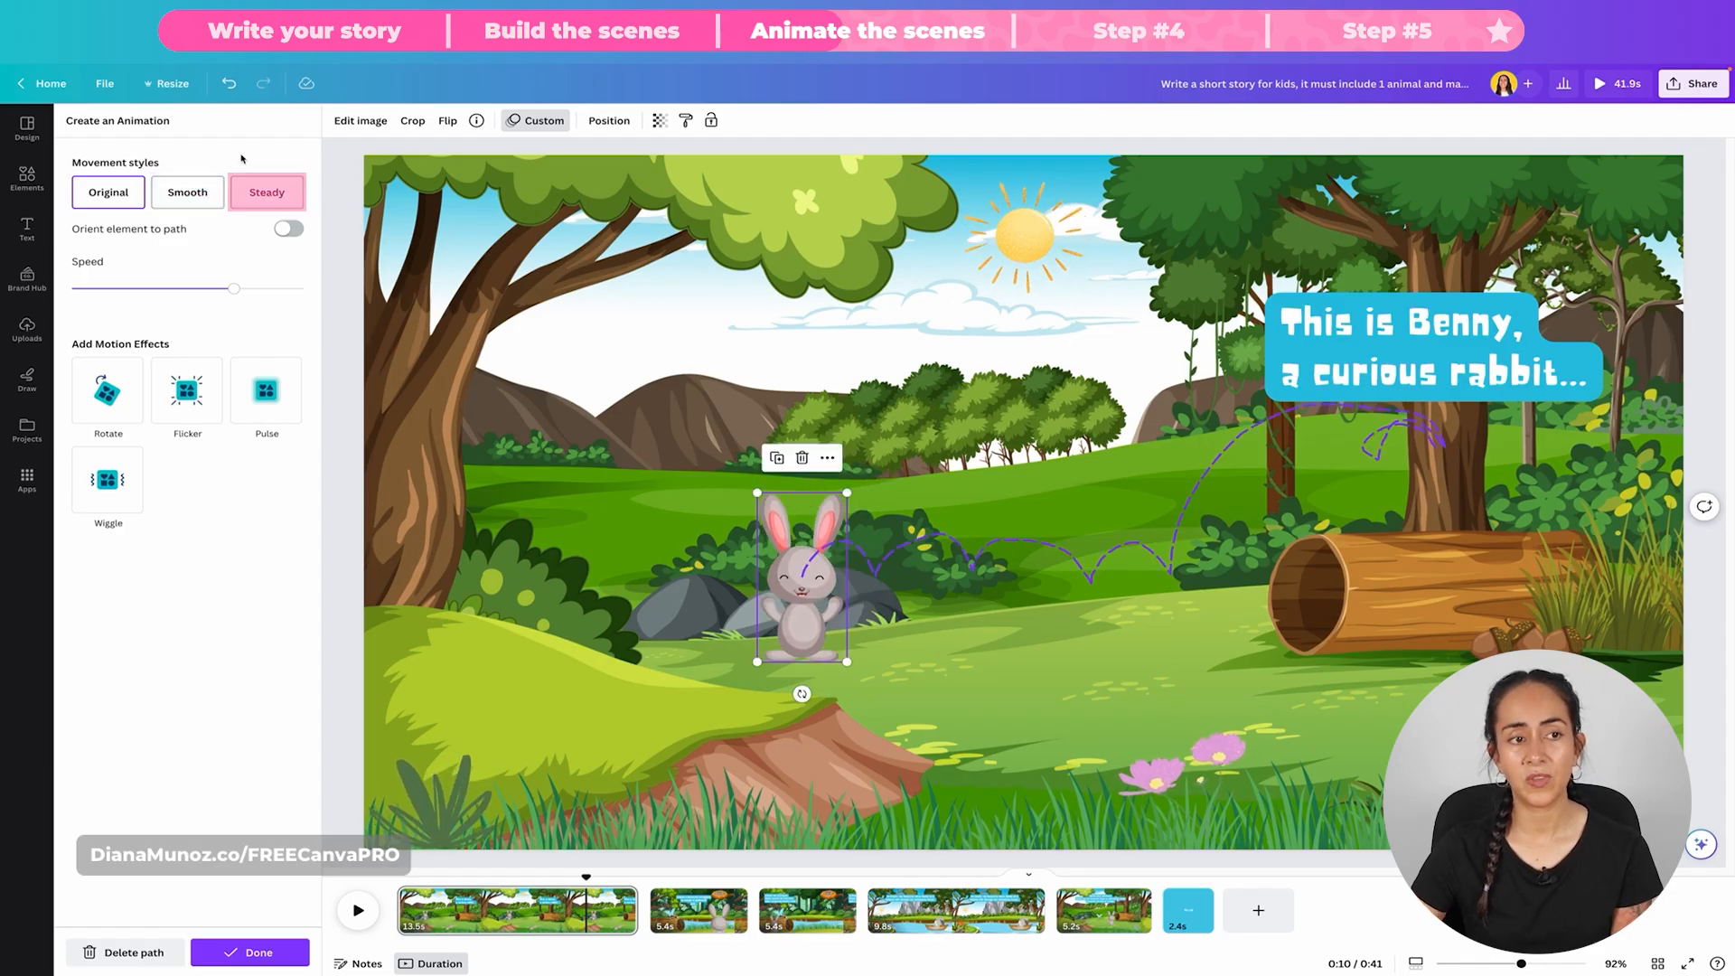
click(280, 188)
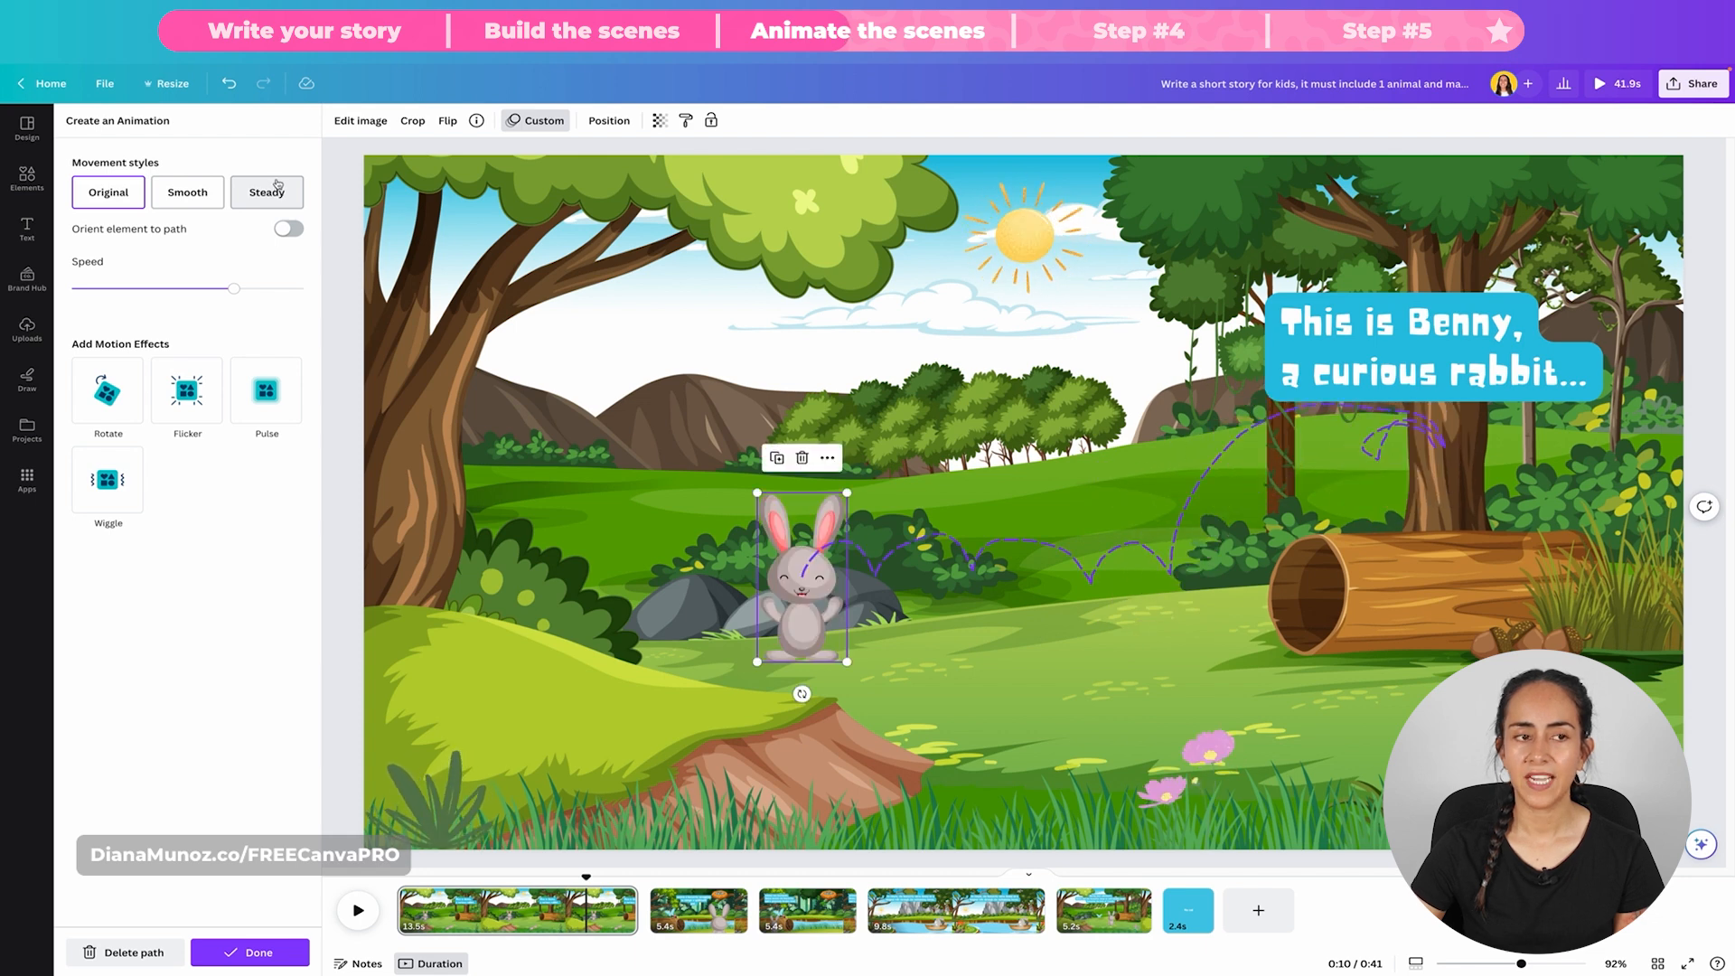
click(269, 181)
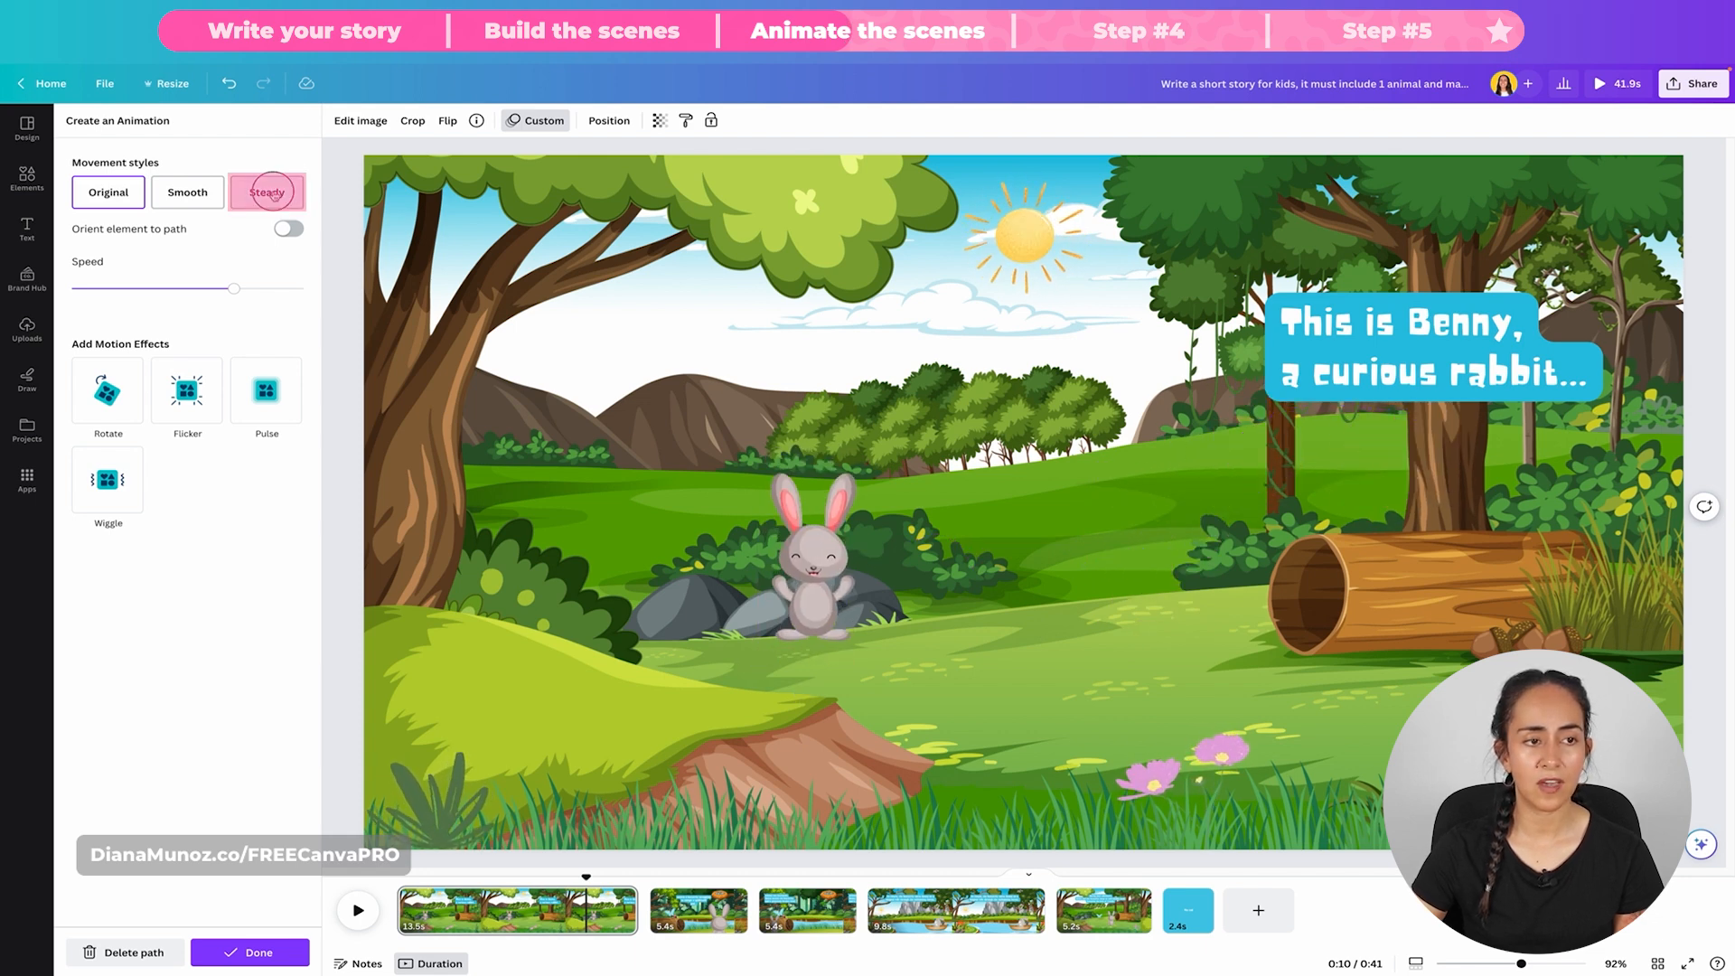
click(260, 953)
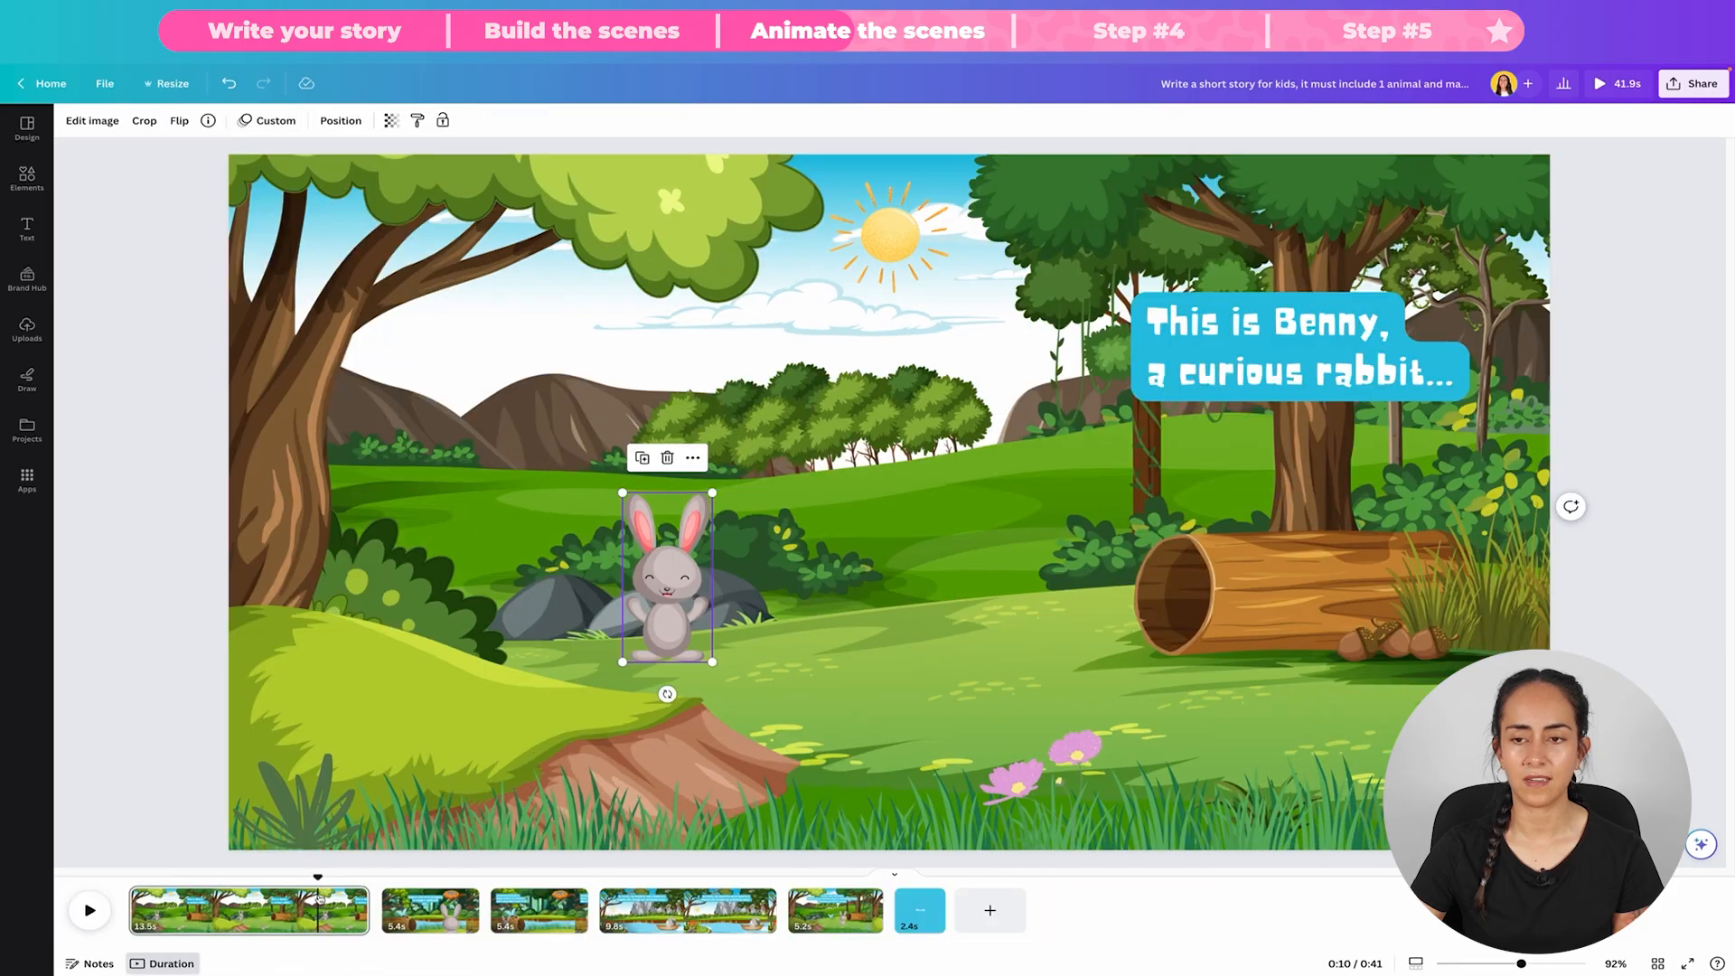
Step: Move the "This is Benny, a curious rabbit..." text higher above the log and check its clearance from the jumping rabbit
click(1344, 292)
drag(1344, 292, 1364, 296)
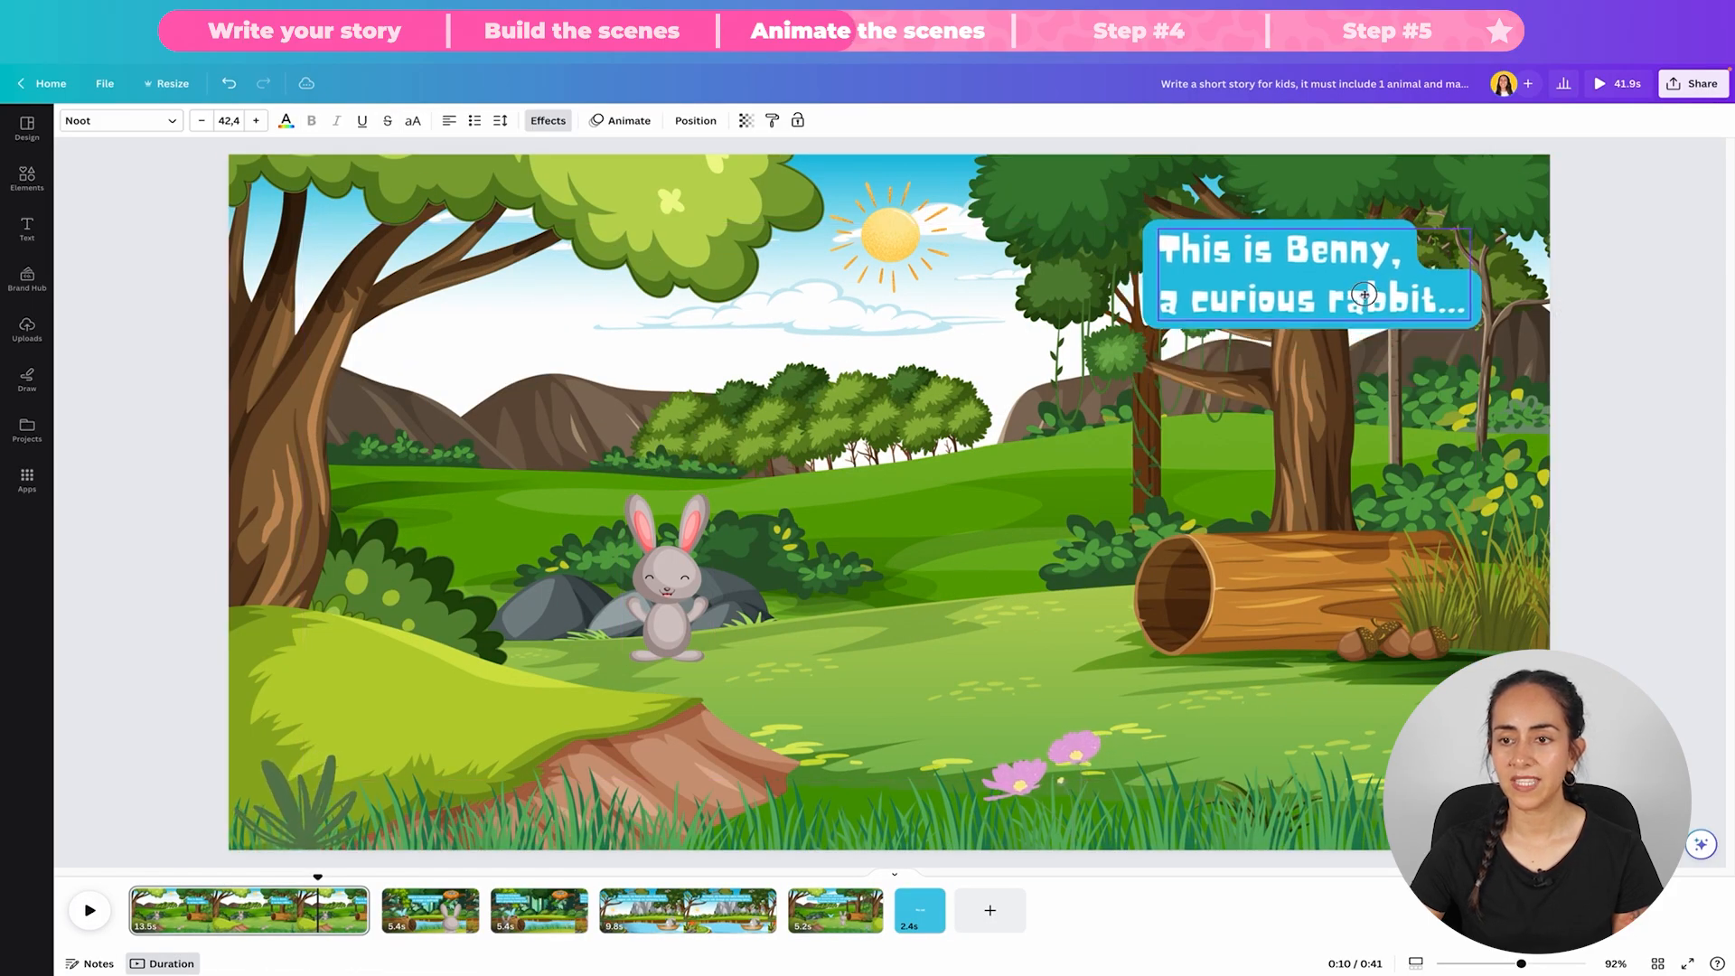
click(250, 878)
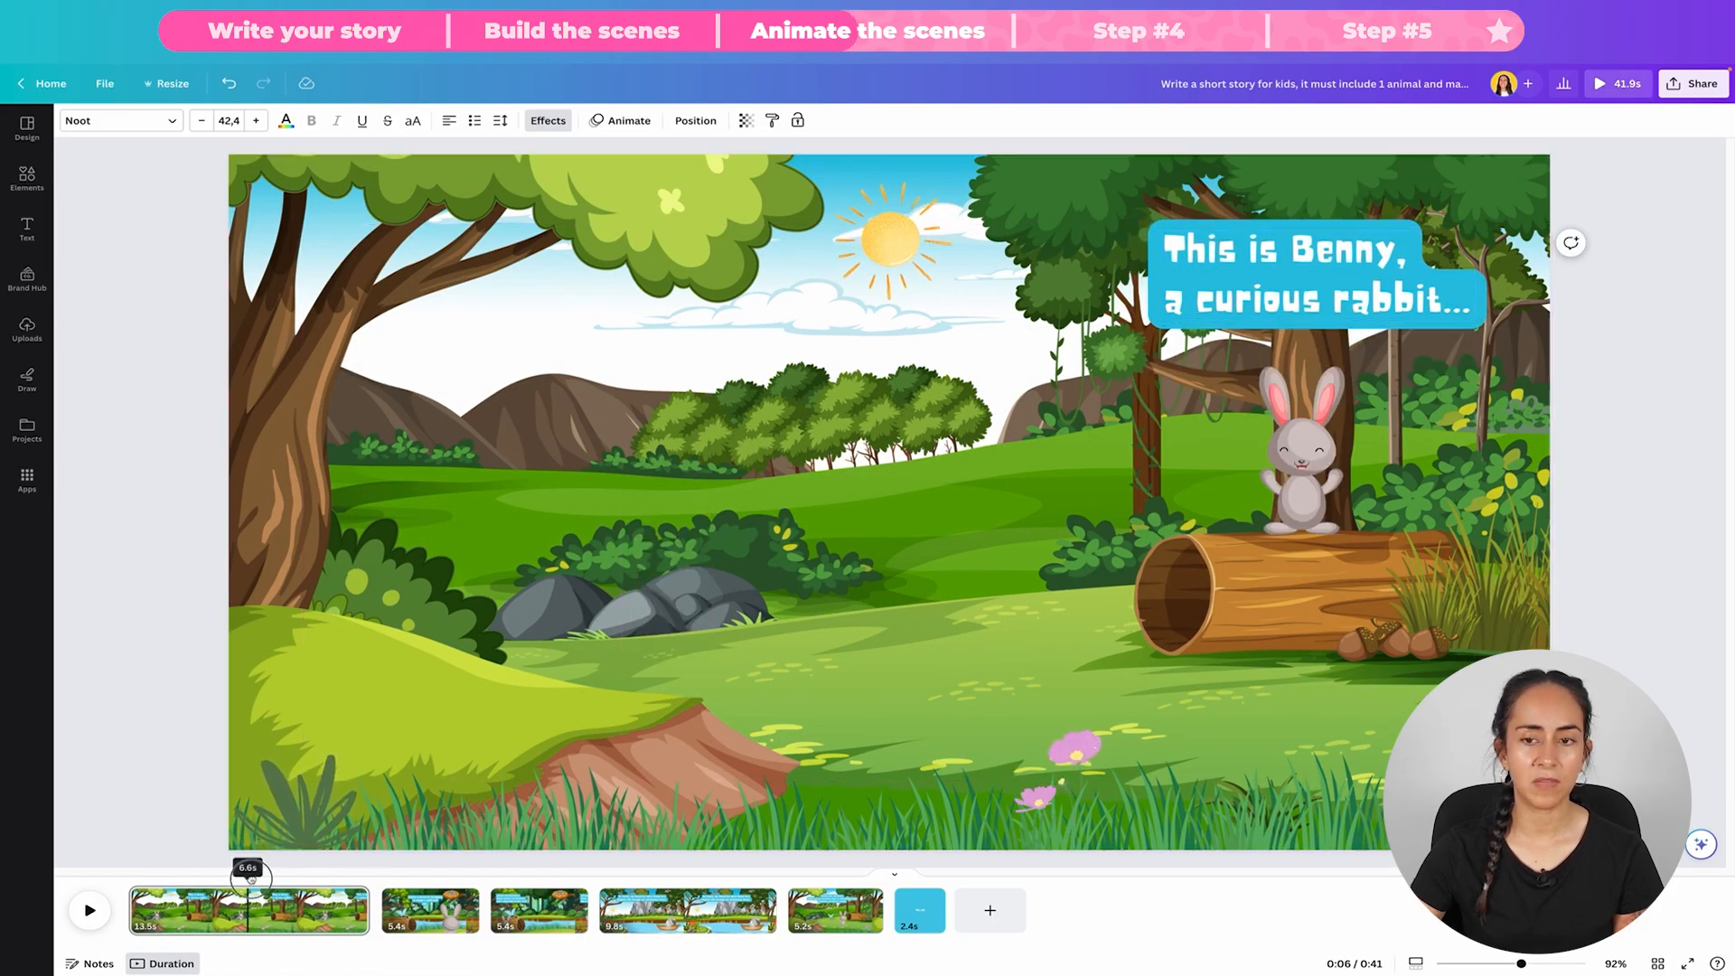
Step: Split the first page at about 4.1 seconds, once the rabbit has reached the log, and delete the remaining second part
click(209, 879)
drag(281, 880, 203, 882)
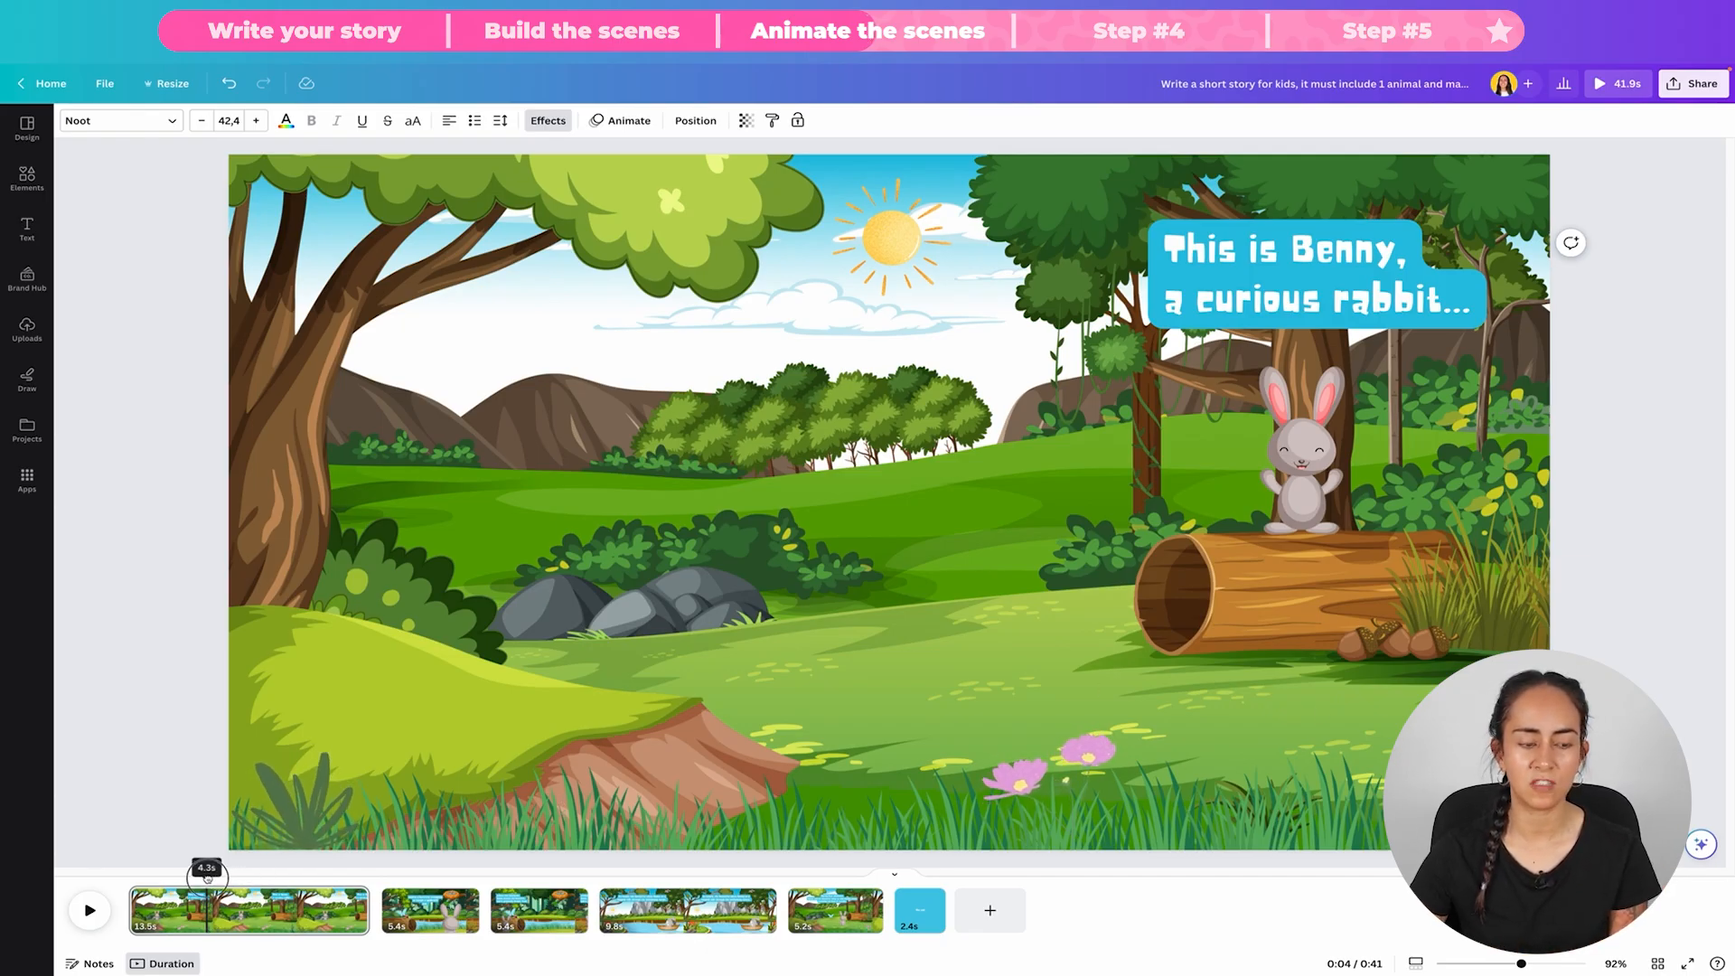
drag(207, 877, 151, 872)
drag(244, 809, 351, 793)
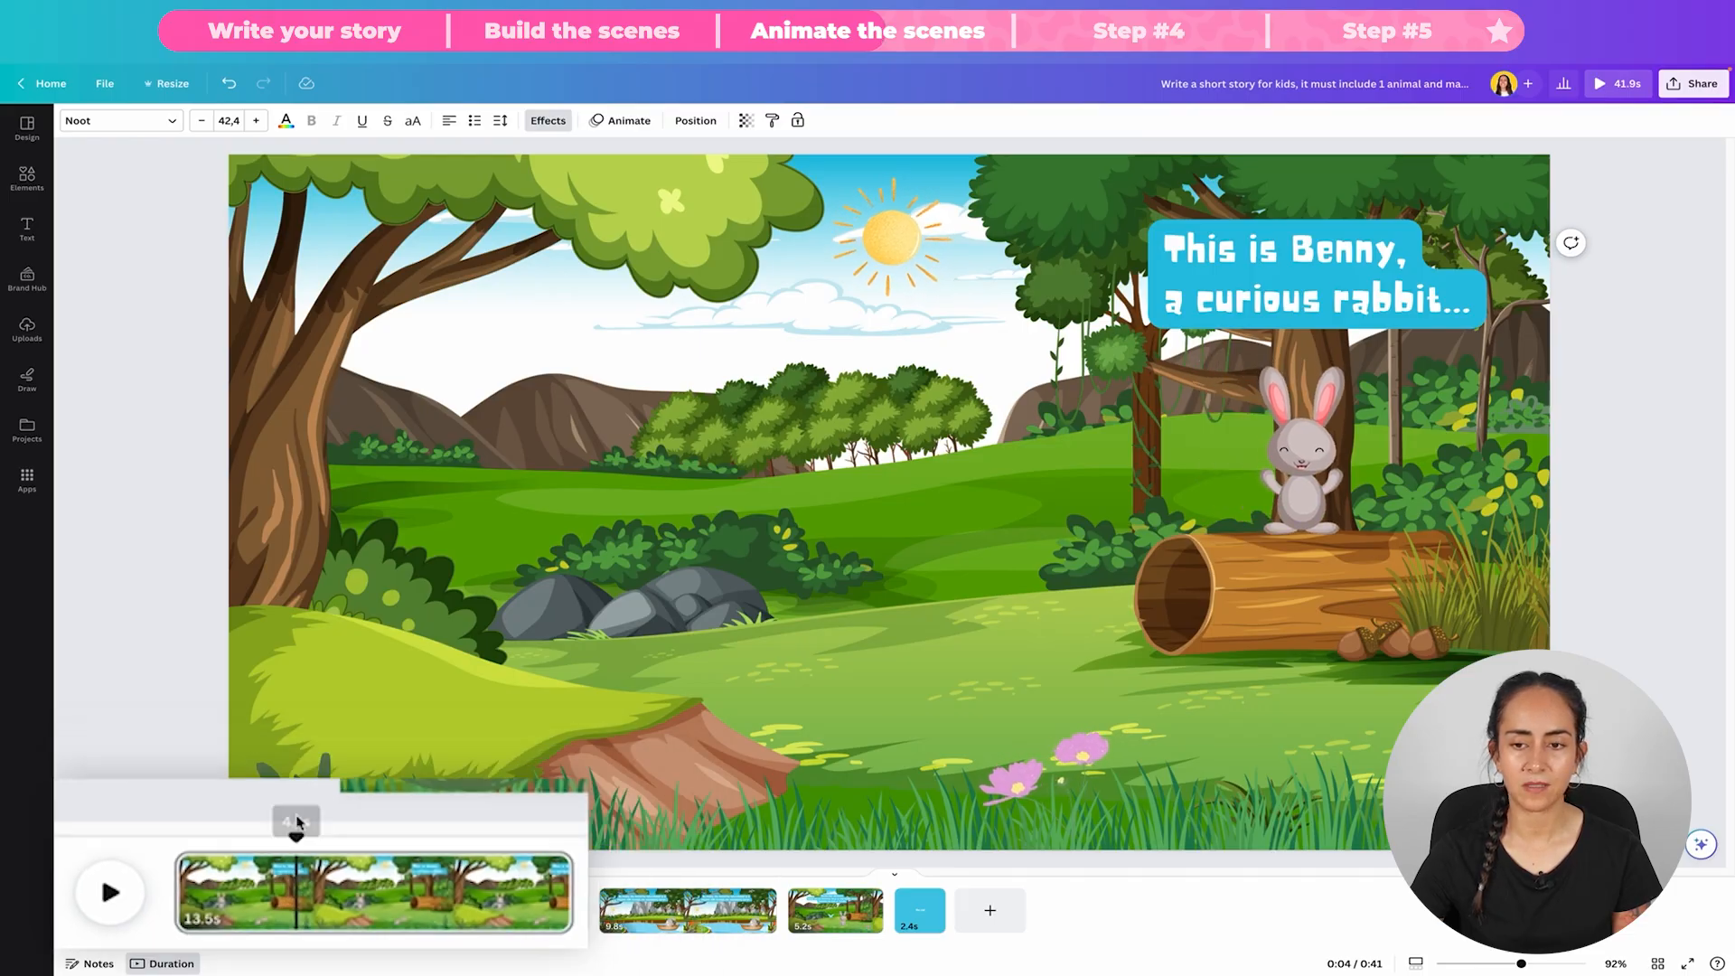
right_click(201, 911)
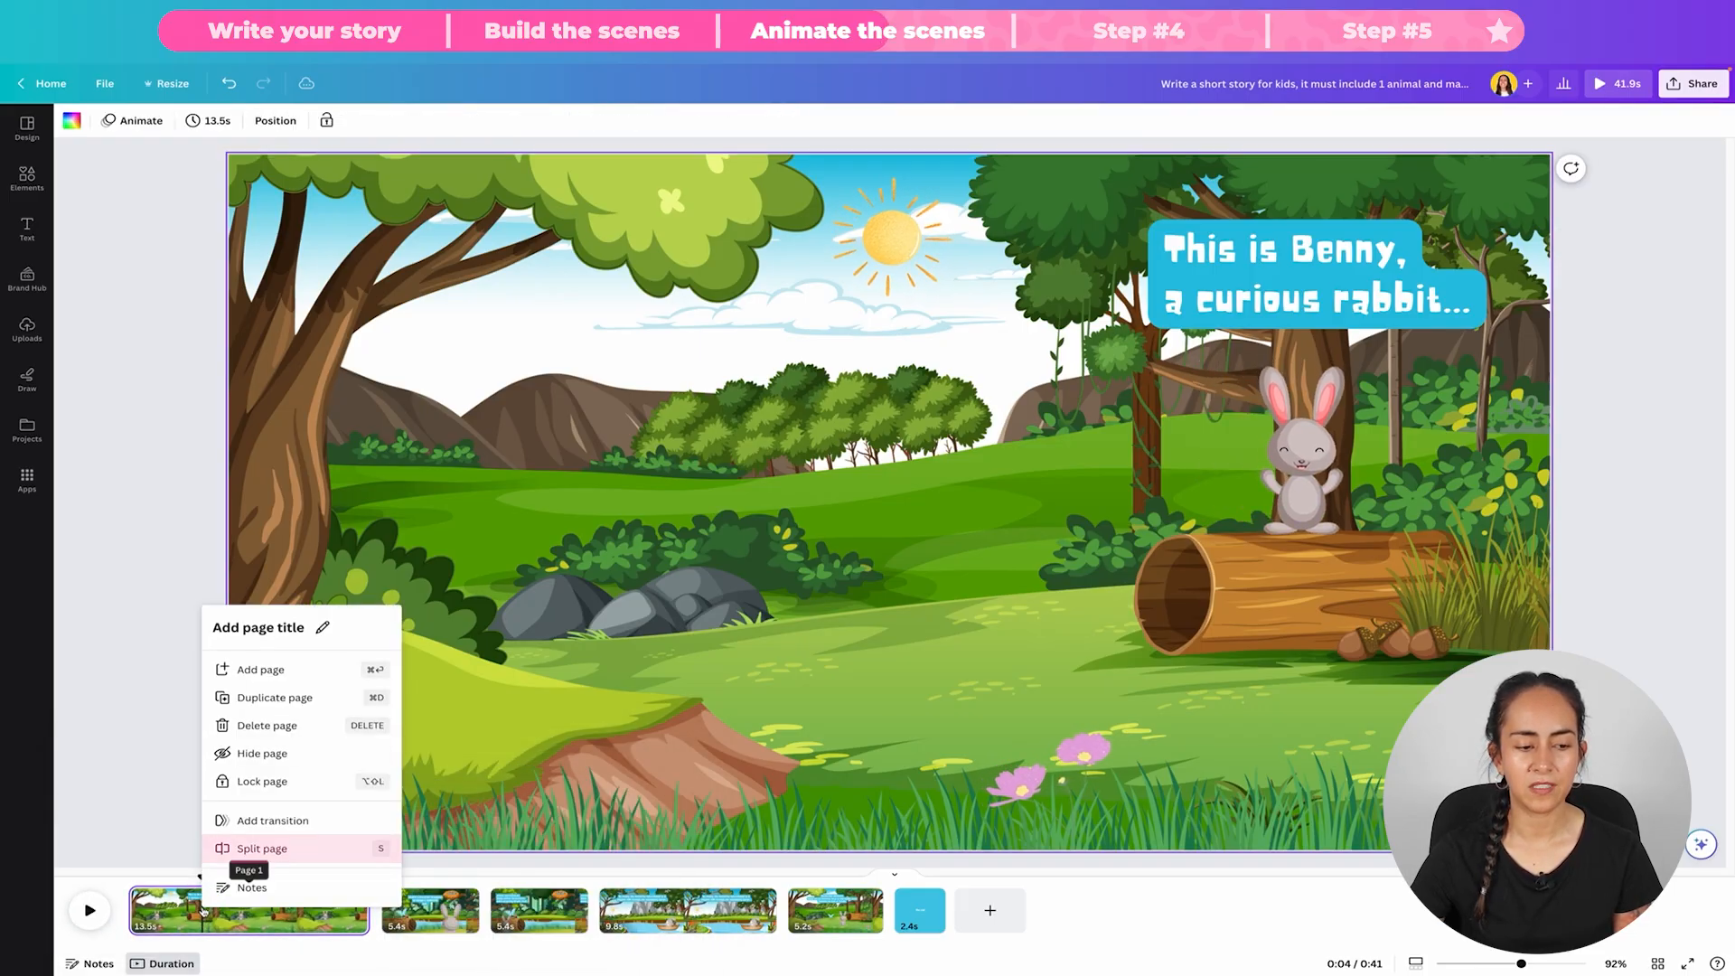
click(303, 853)
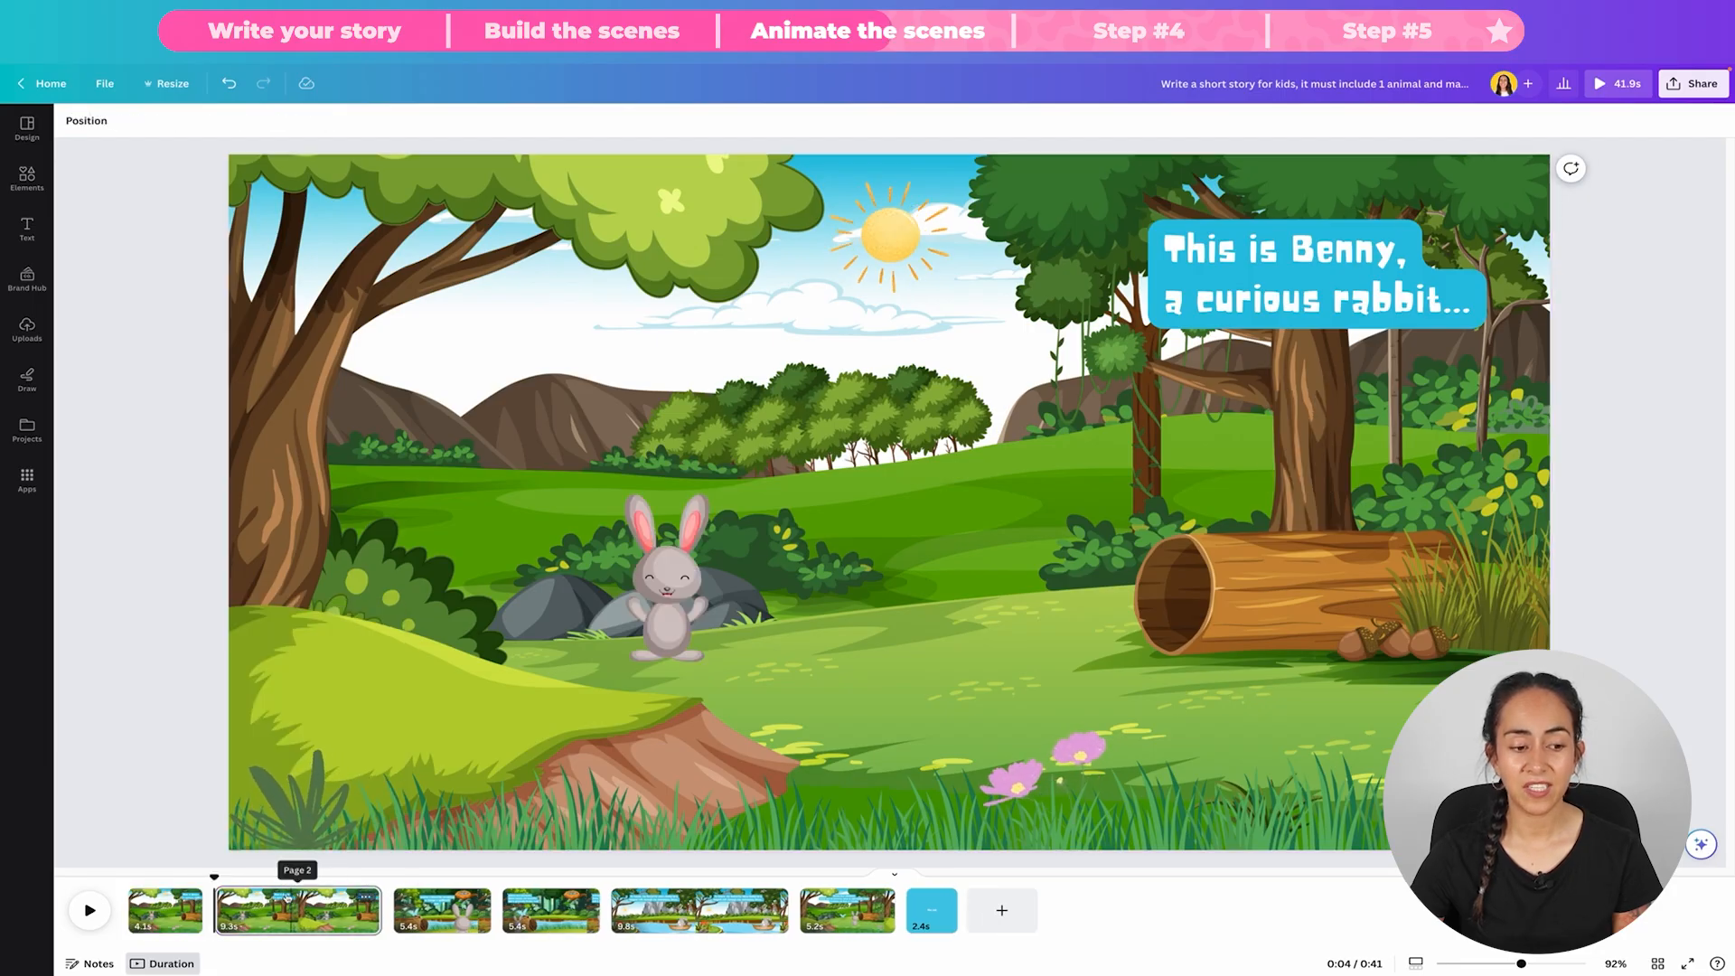
right_click(267, 919)
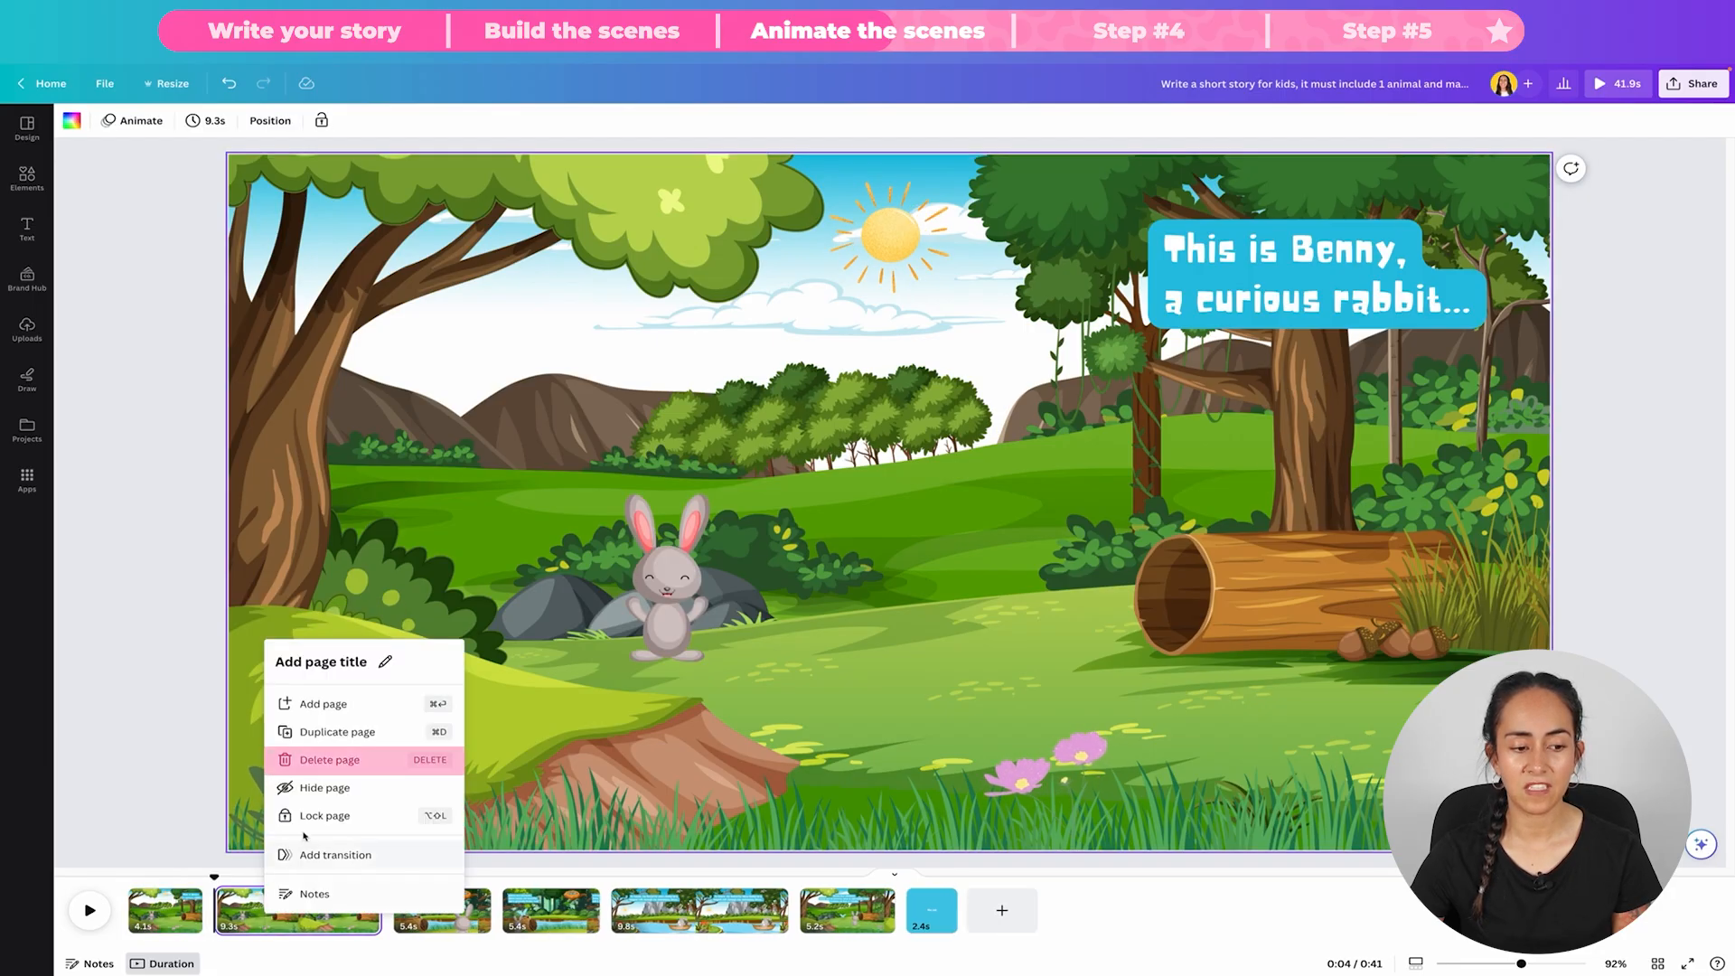
click(312, 757)
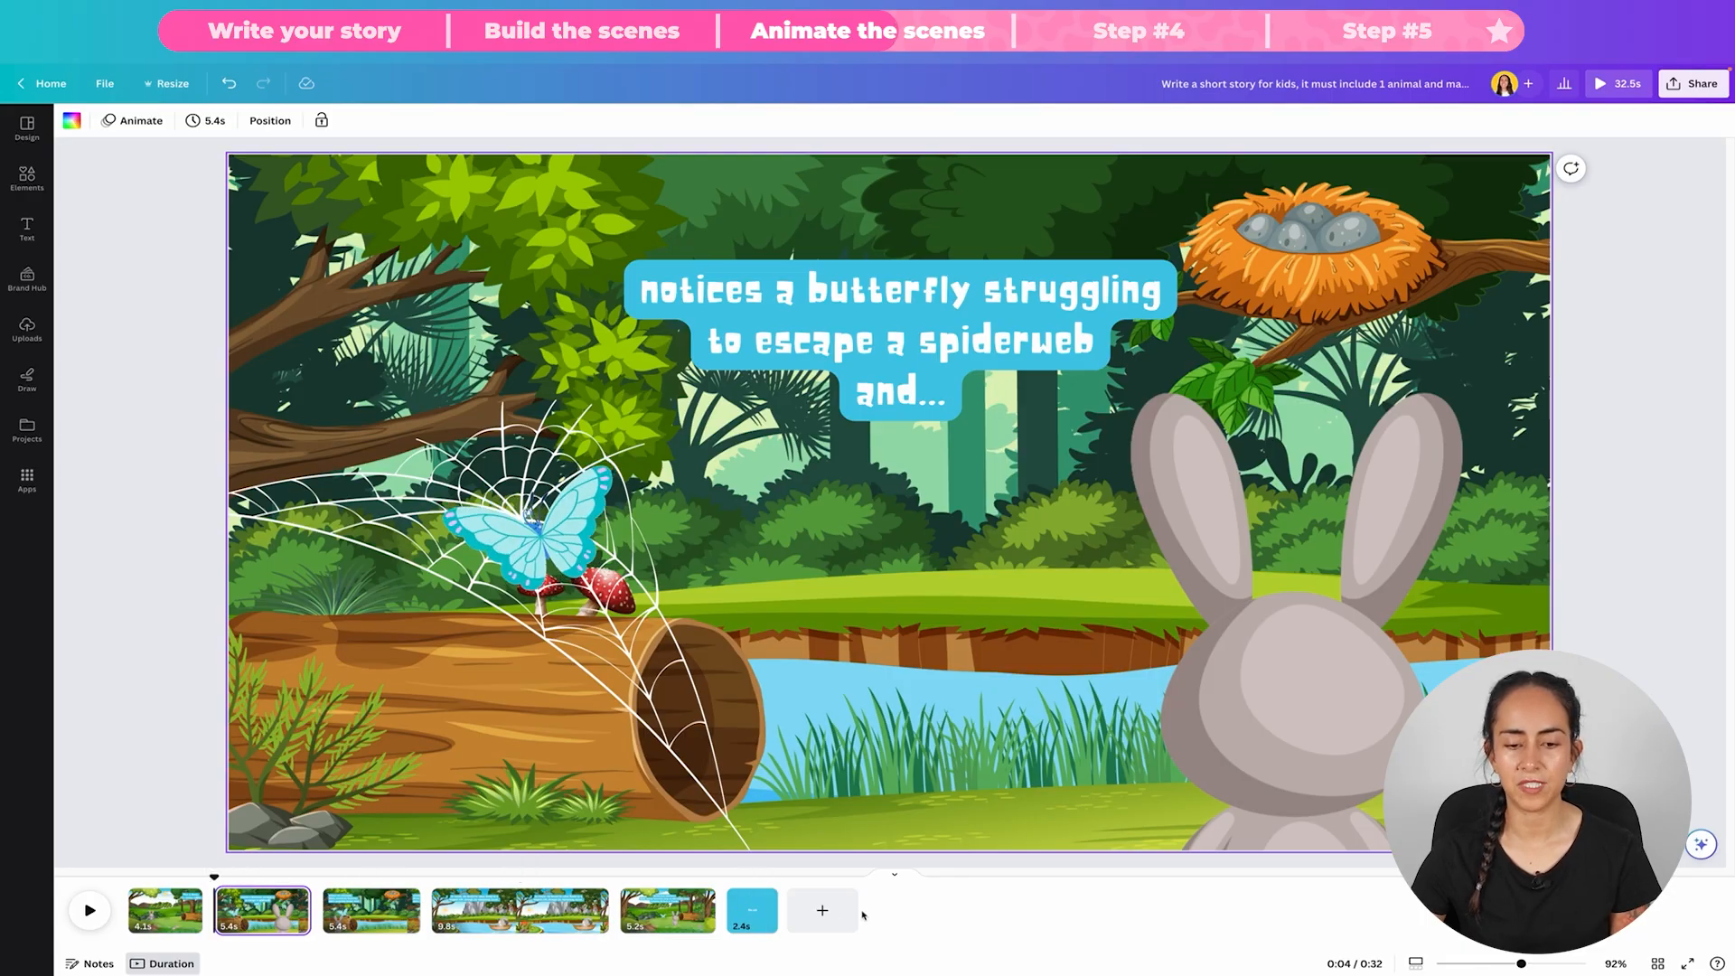
Step: Animate the spiderweb in the second scene with the Wiggle motion effect and the Pop animation
click(358, 547)
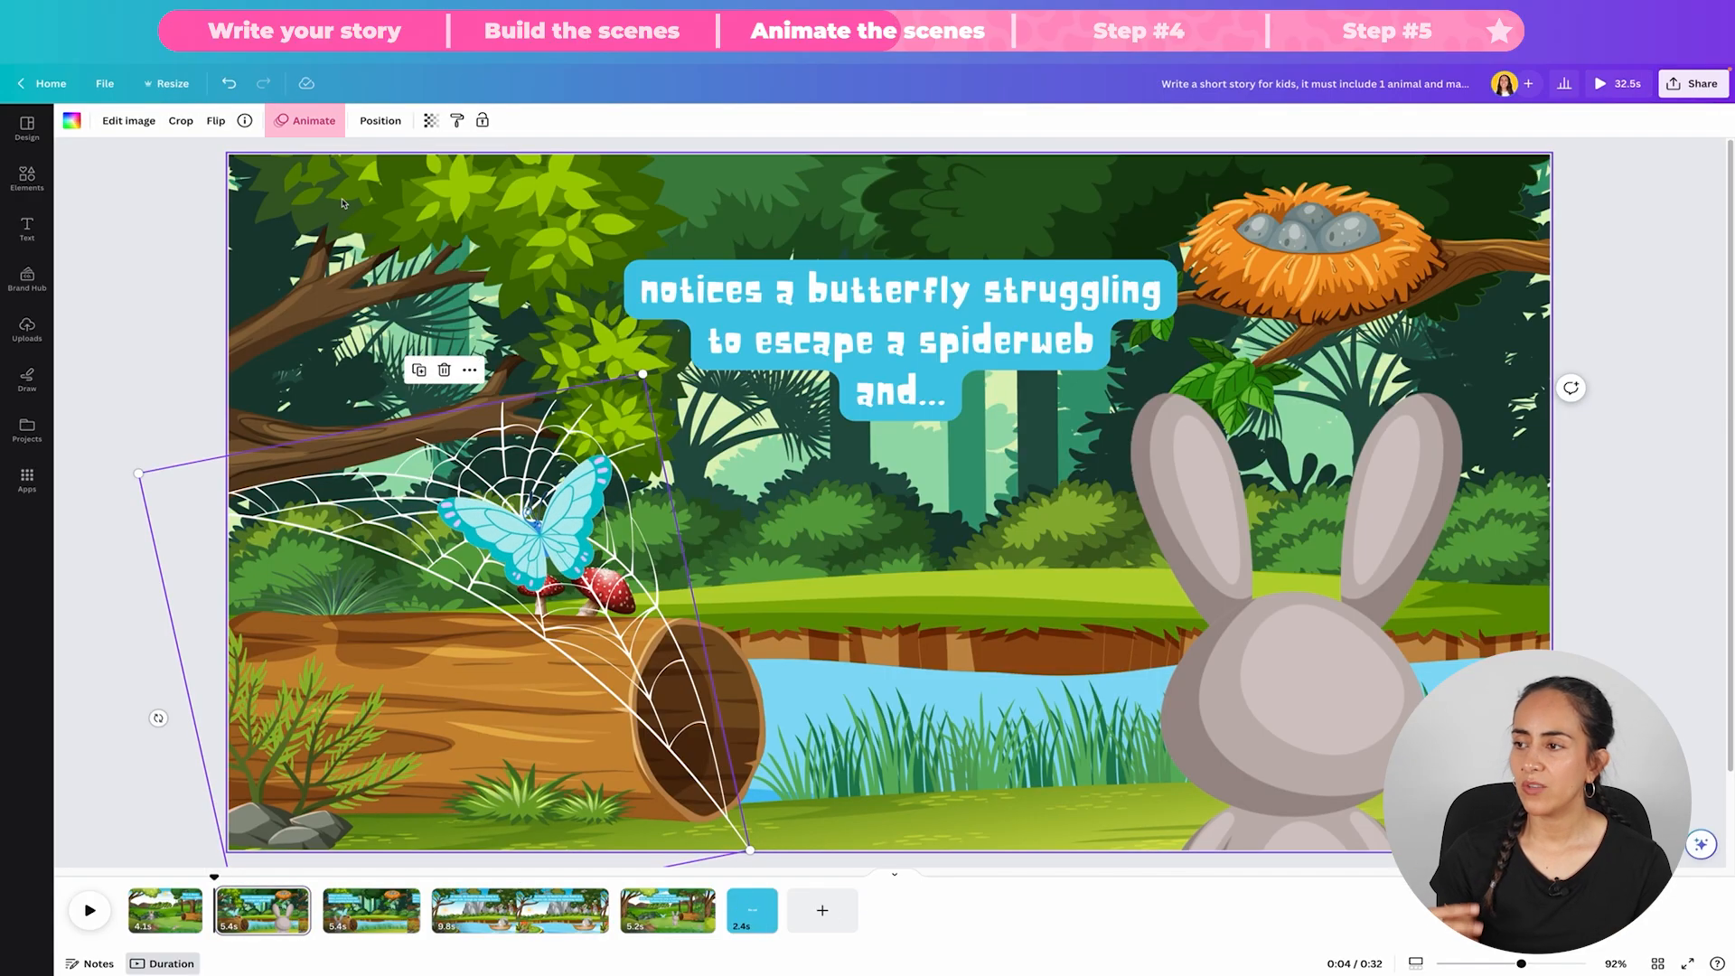
click(313, 120)
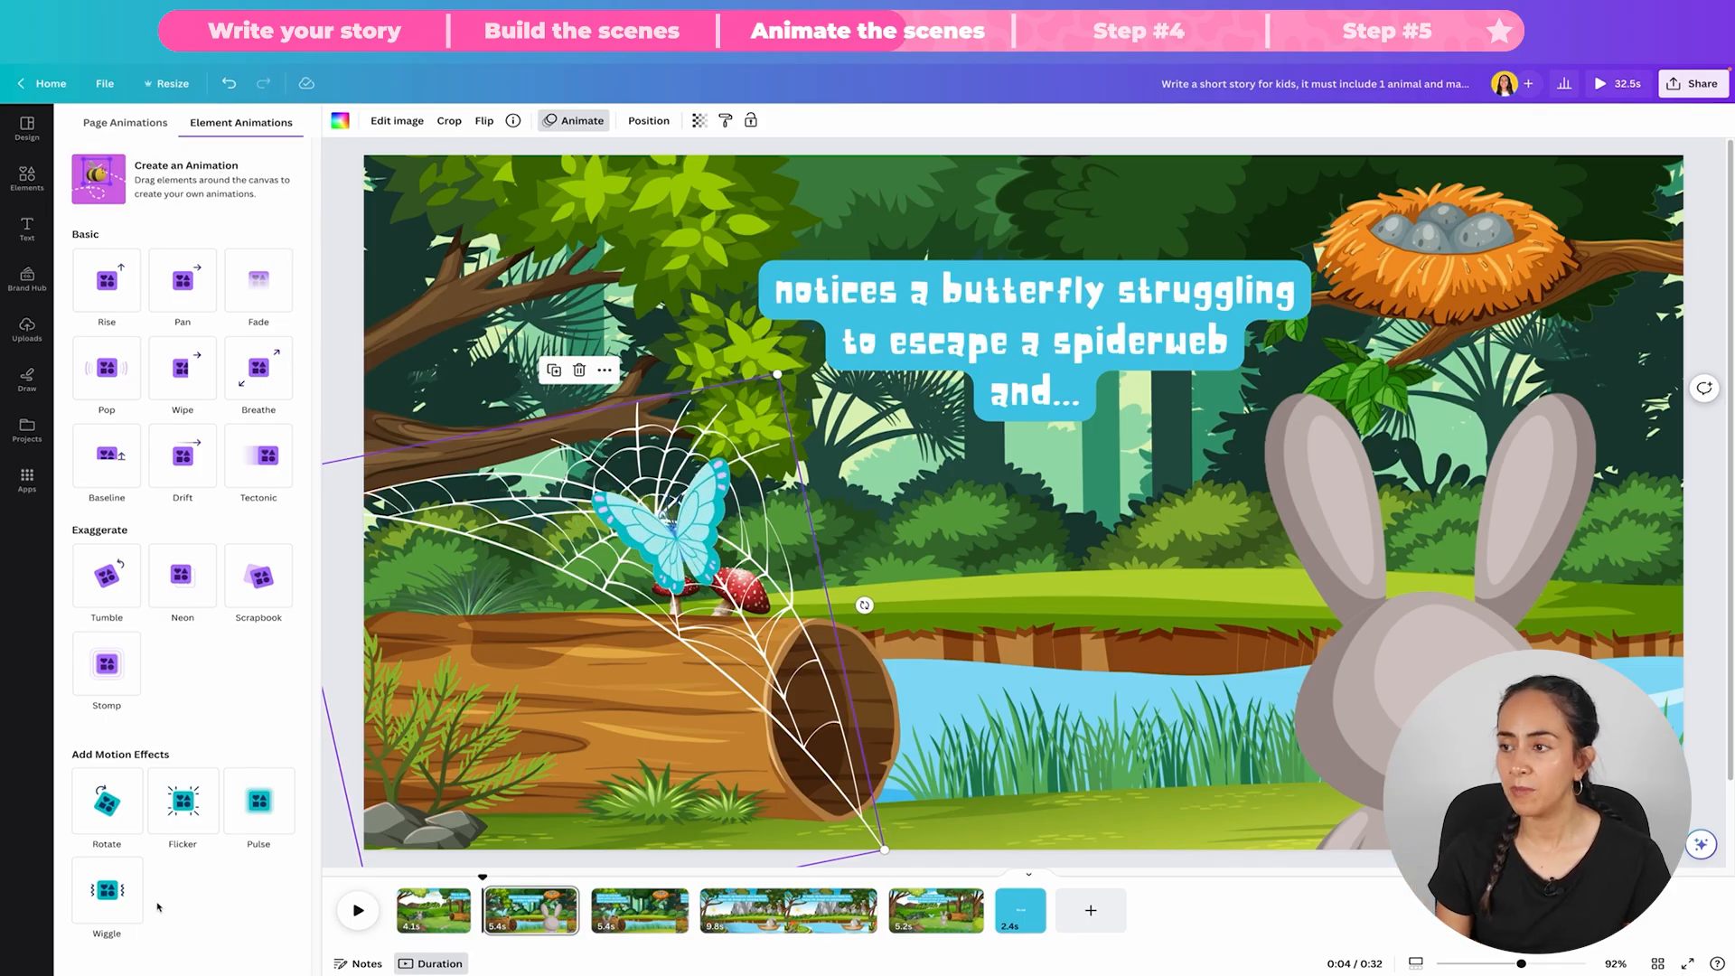
click(116, 897)
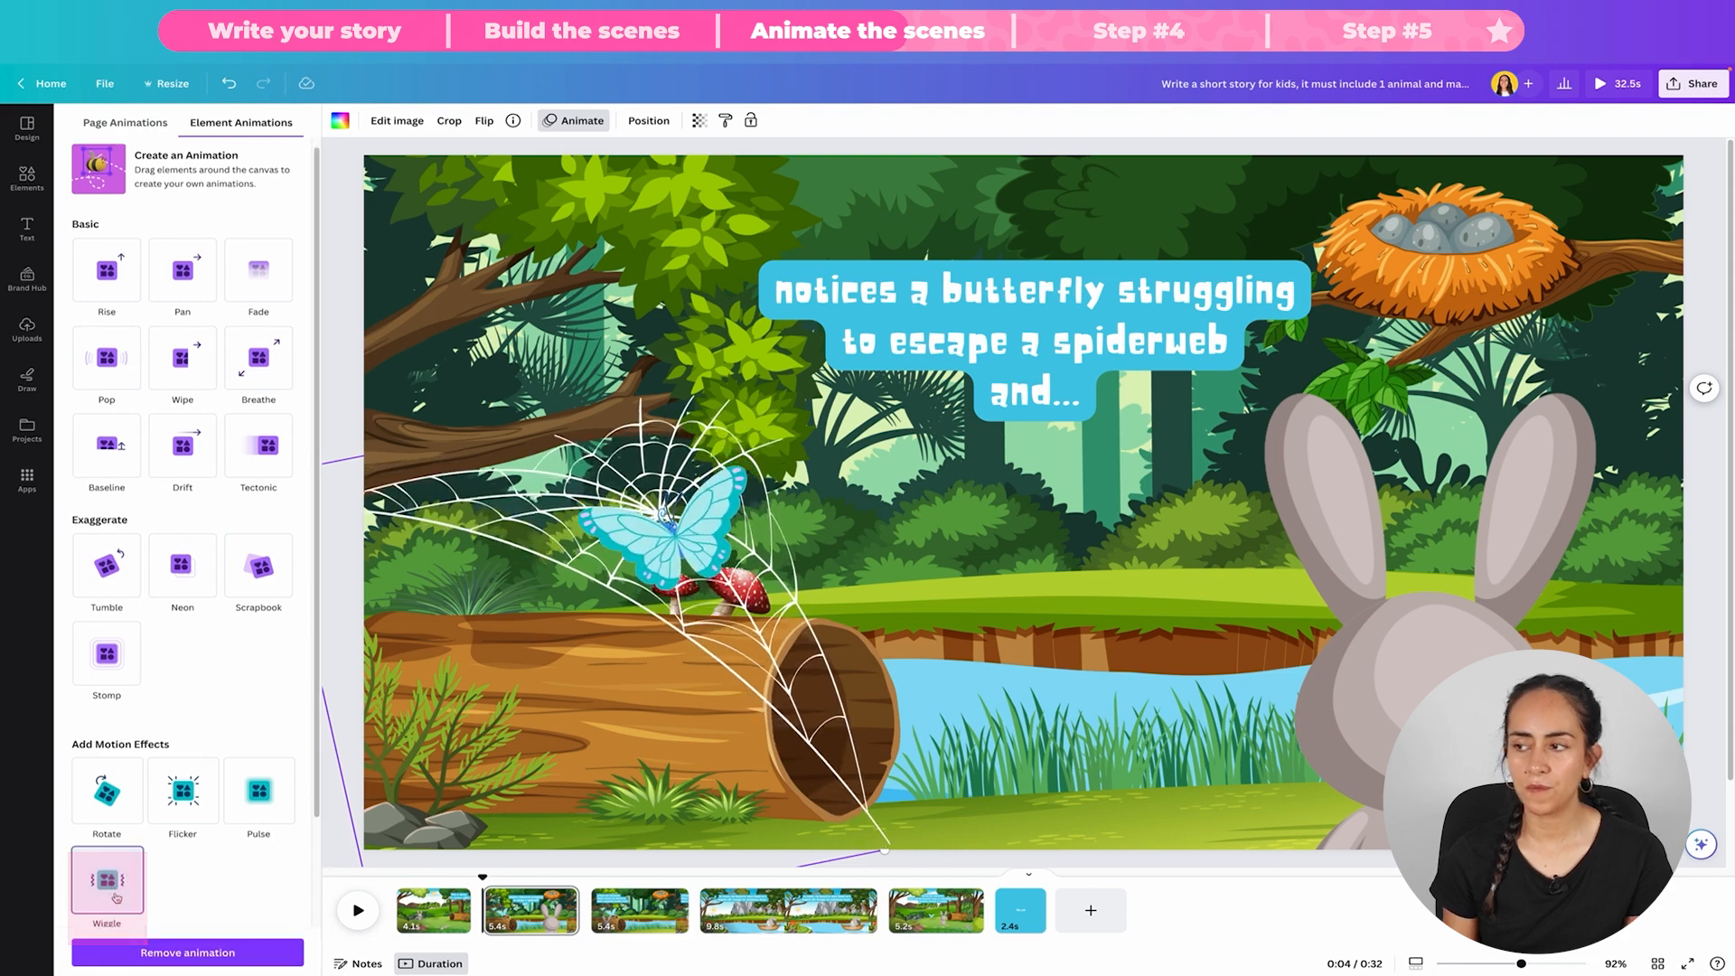
scroll(300, 610, up, 1)
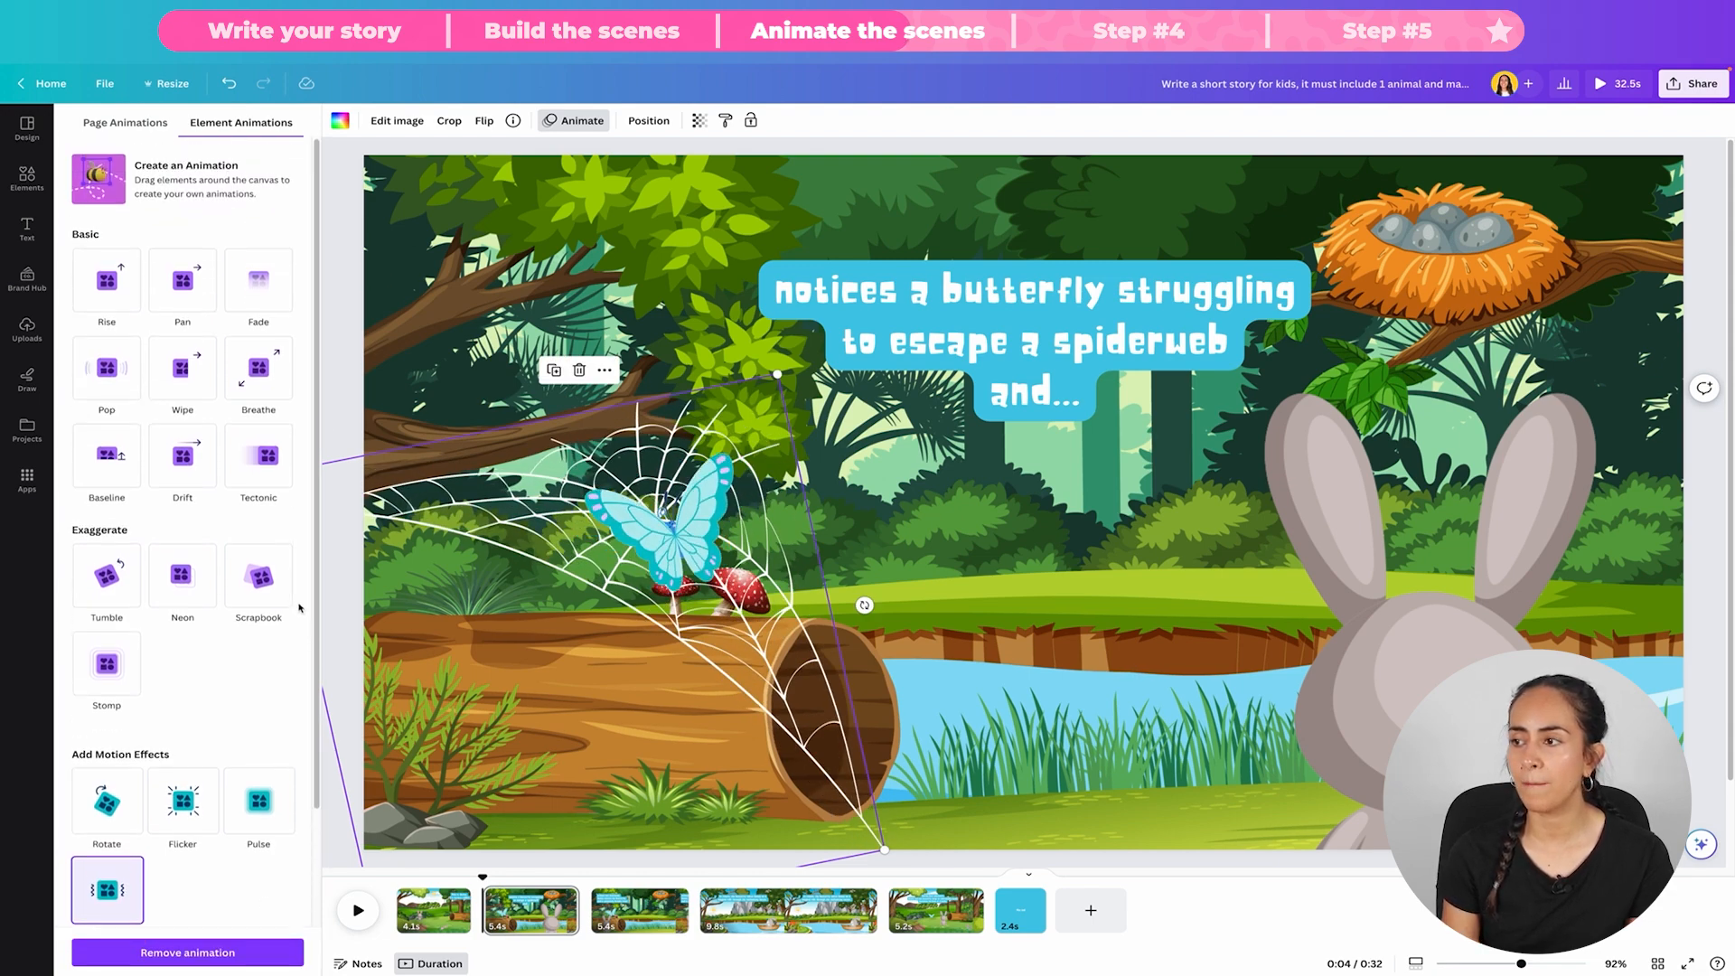
click(105, 366)
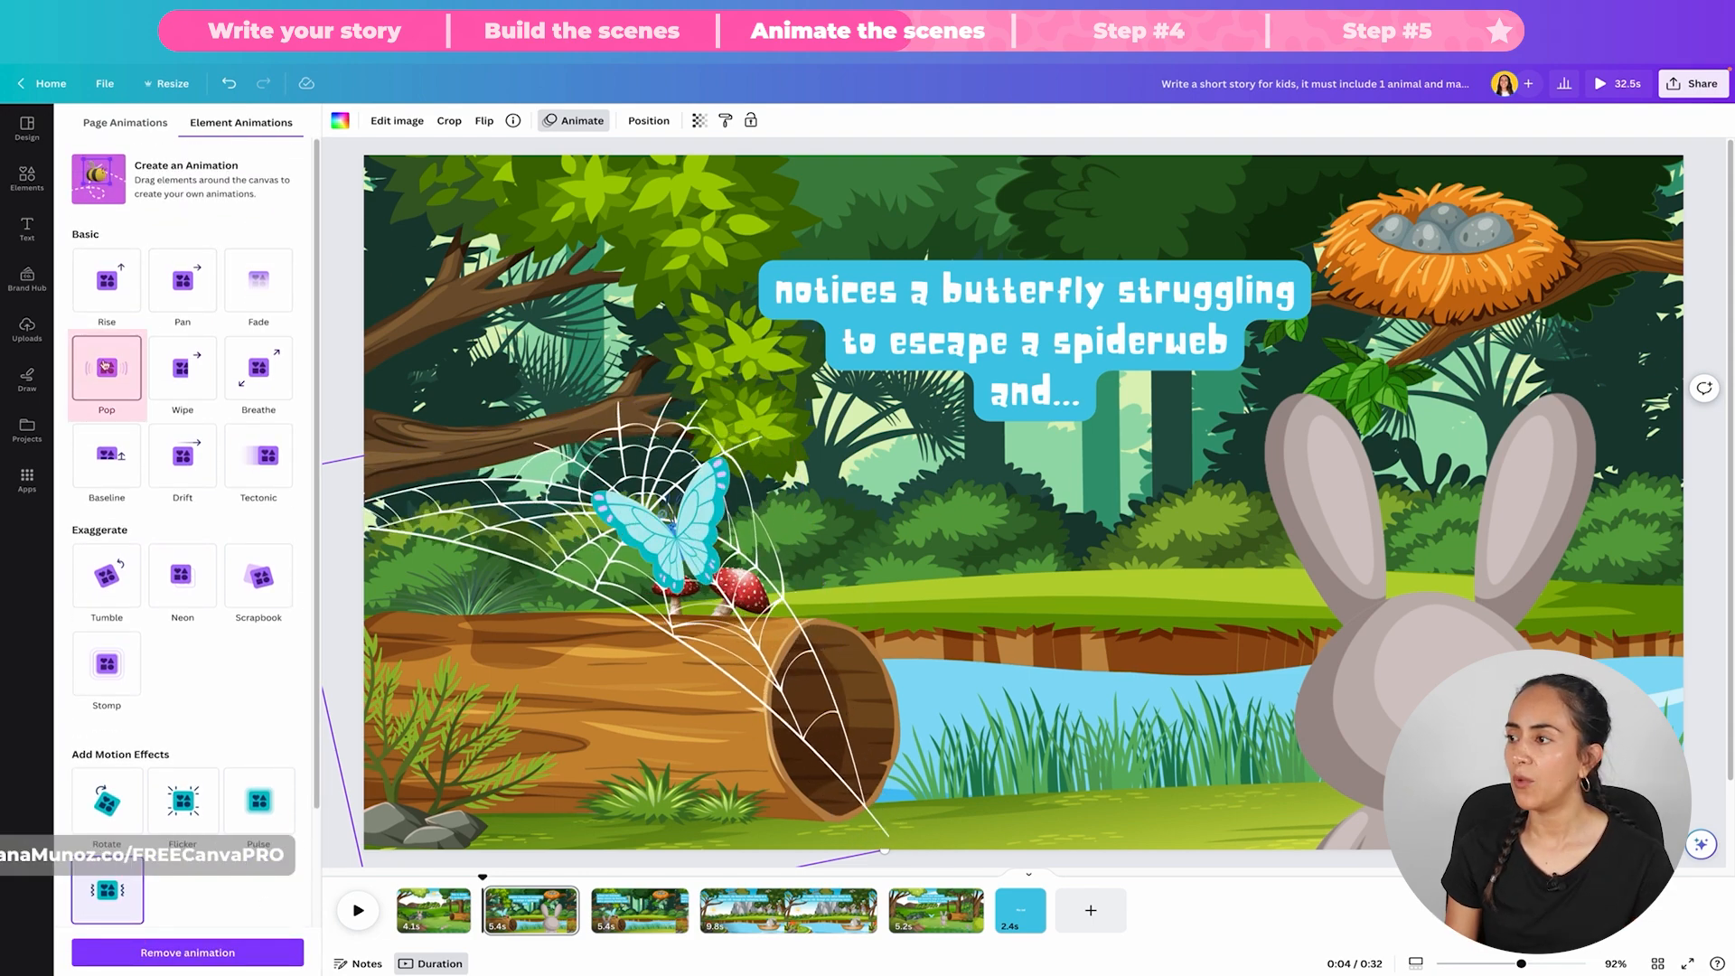
Step: Limit the spiderweb's Pop animation to On enter and give the trapped butterfly a short, jittery custom path within the web
click(151, 474)
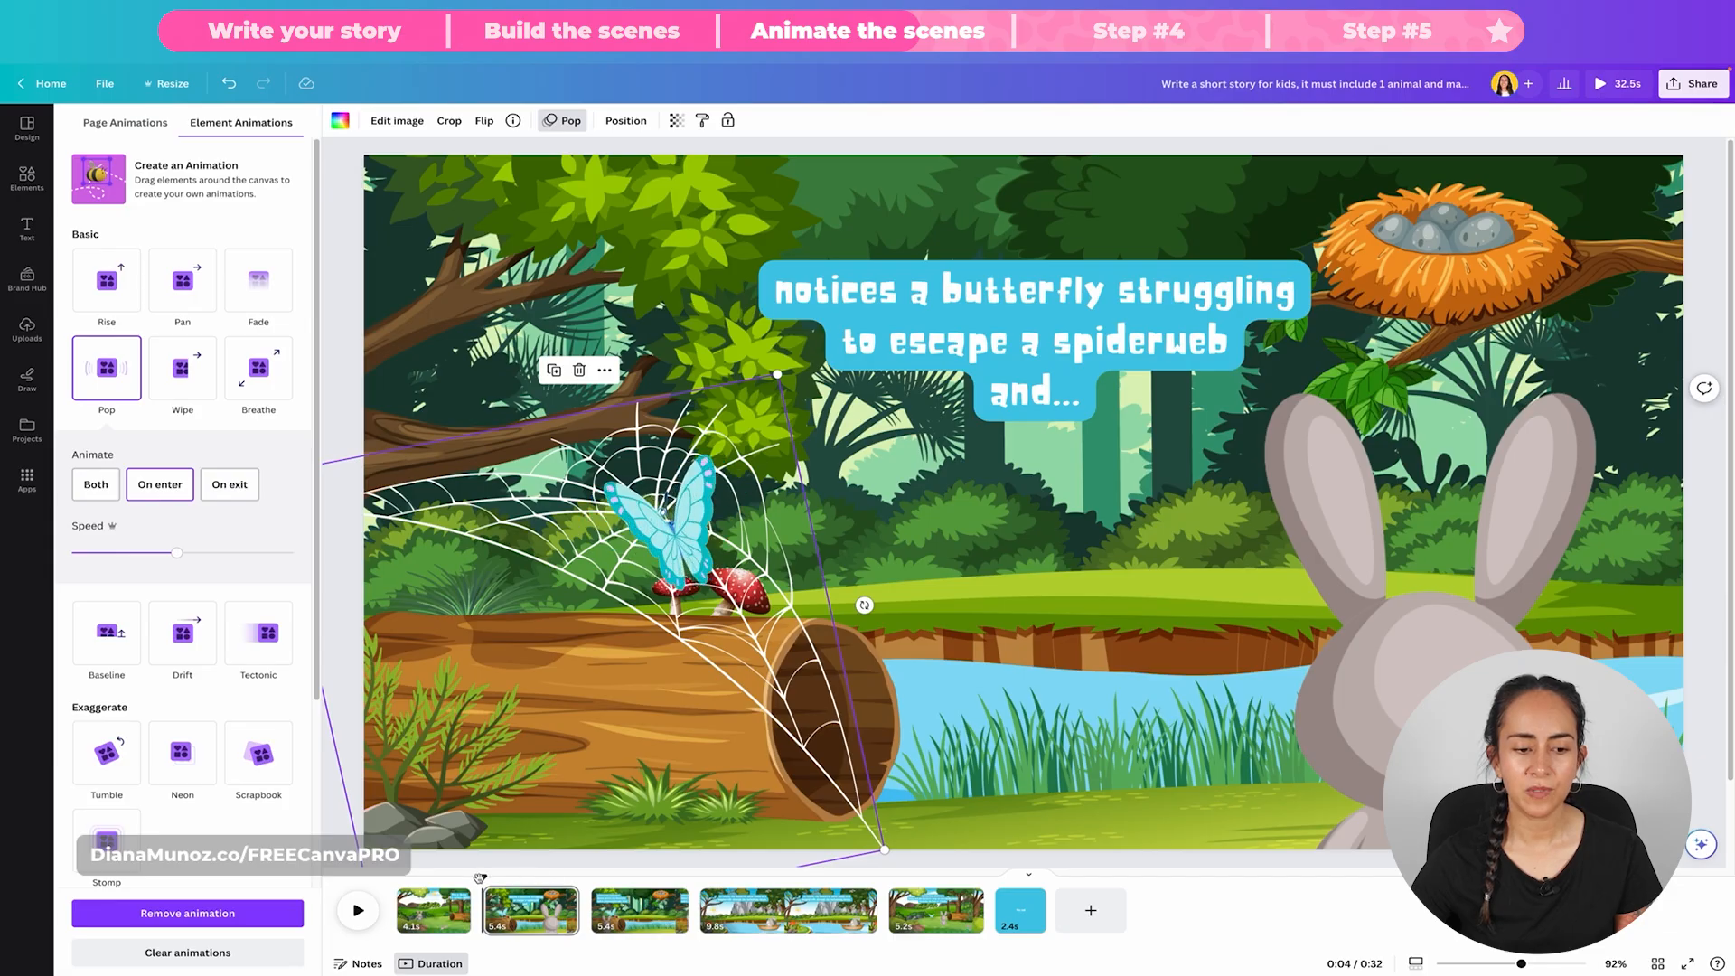
drag(481, 878, 557, 881)
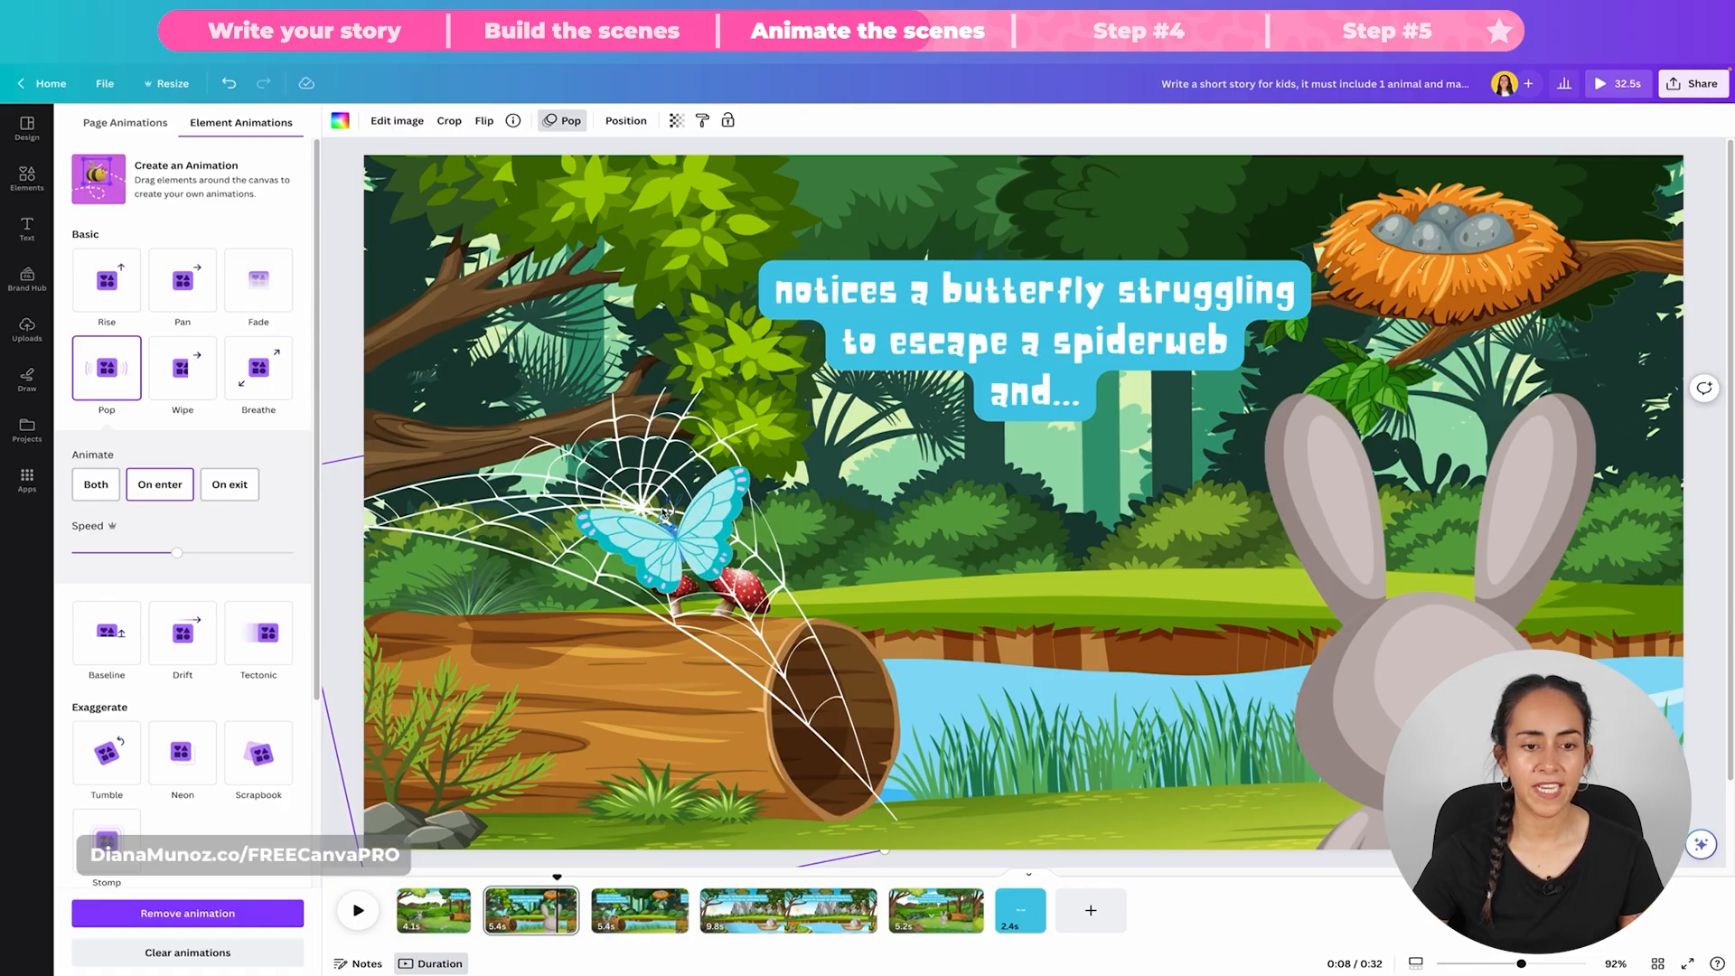
click(664, 513)
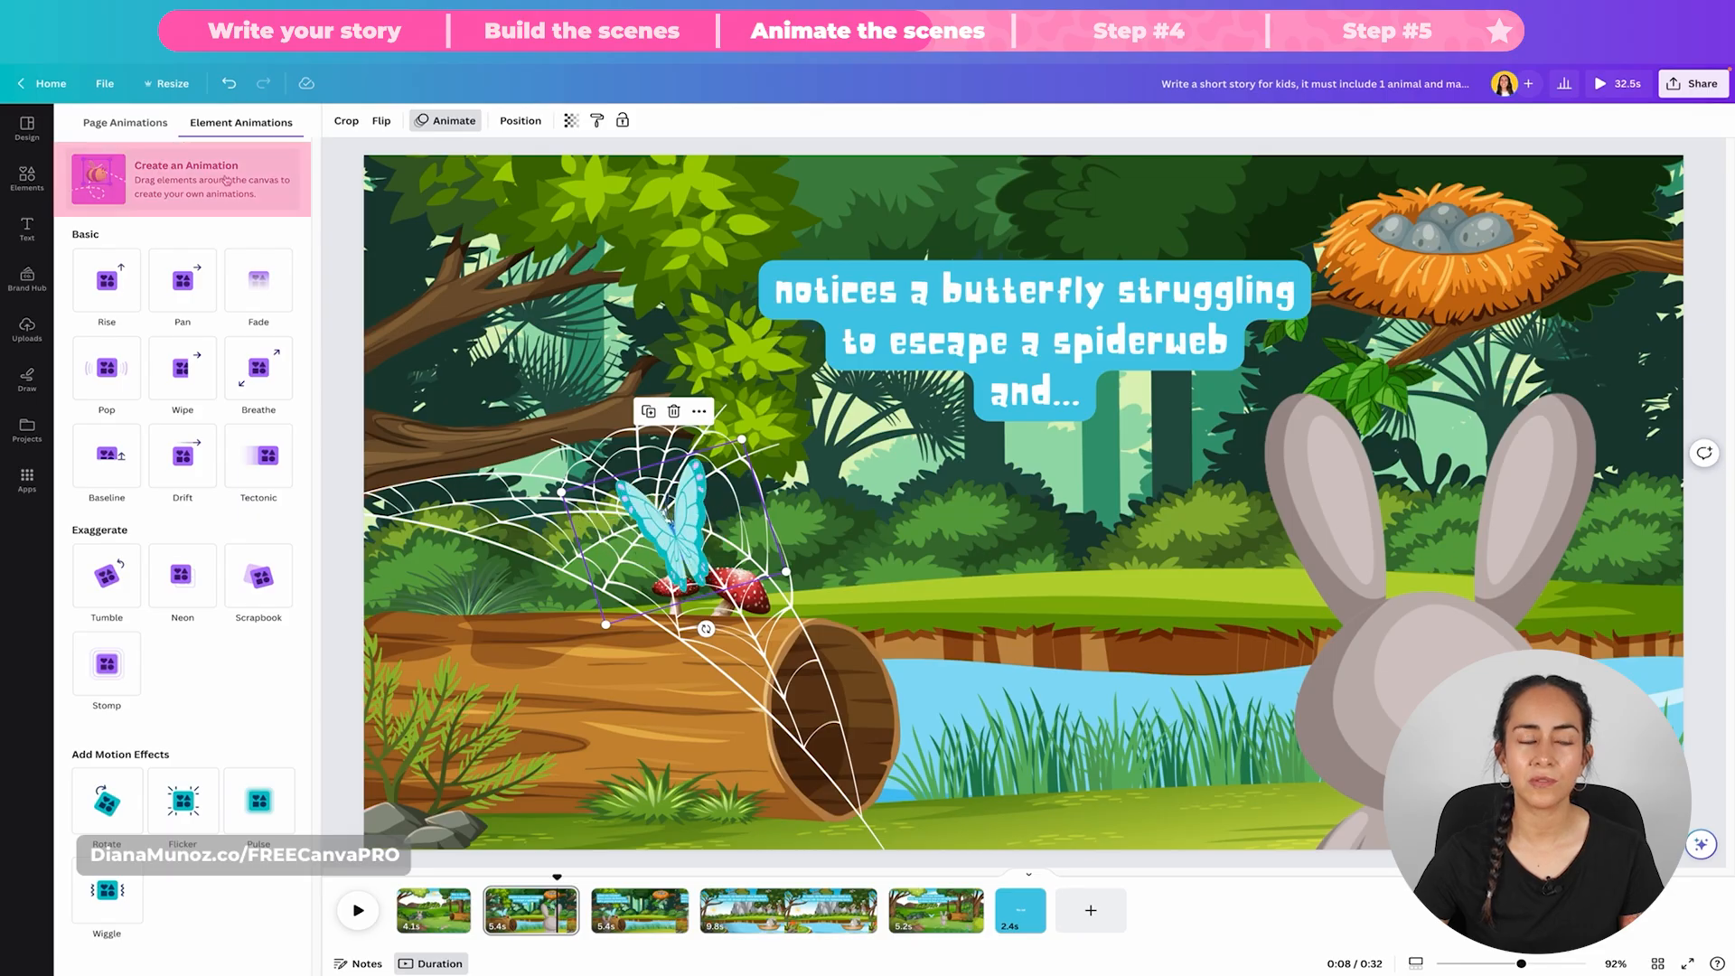
click(180, 162)
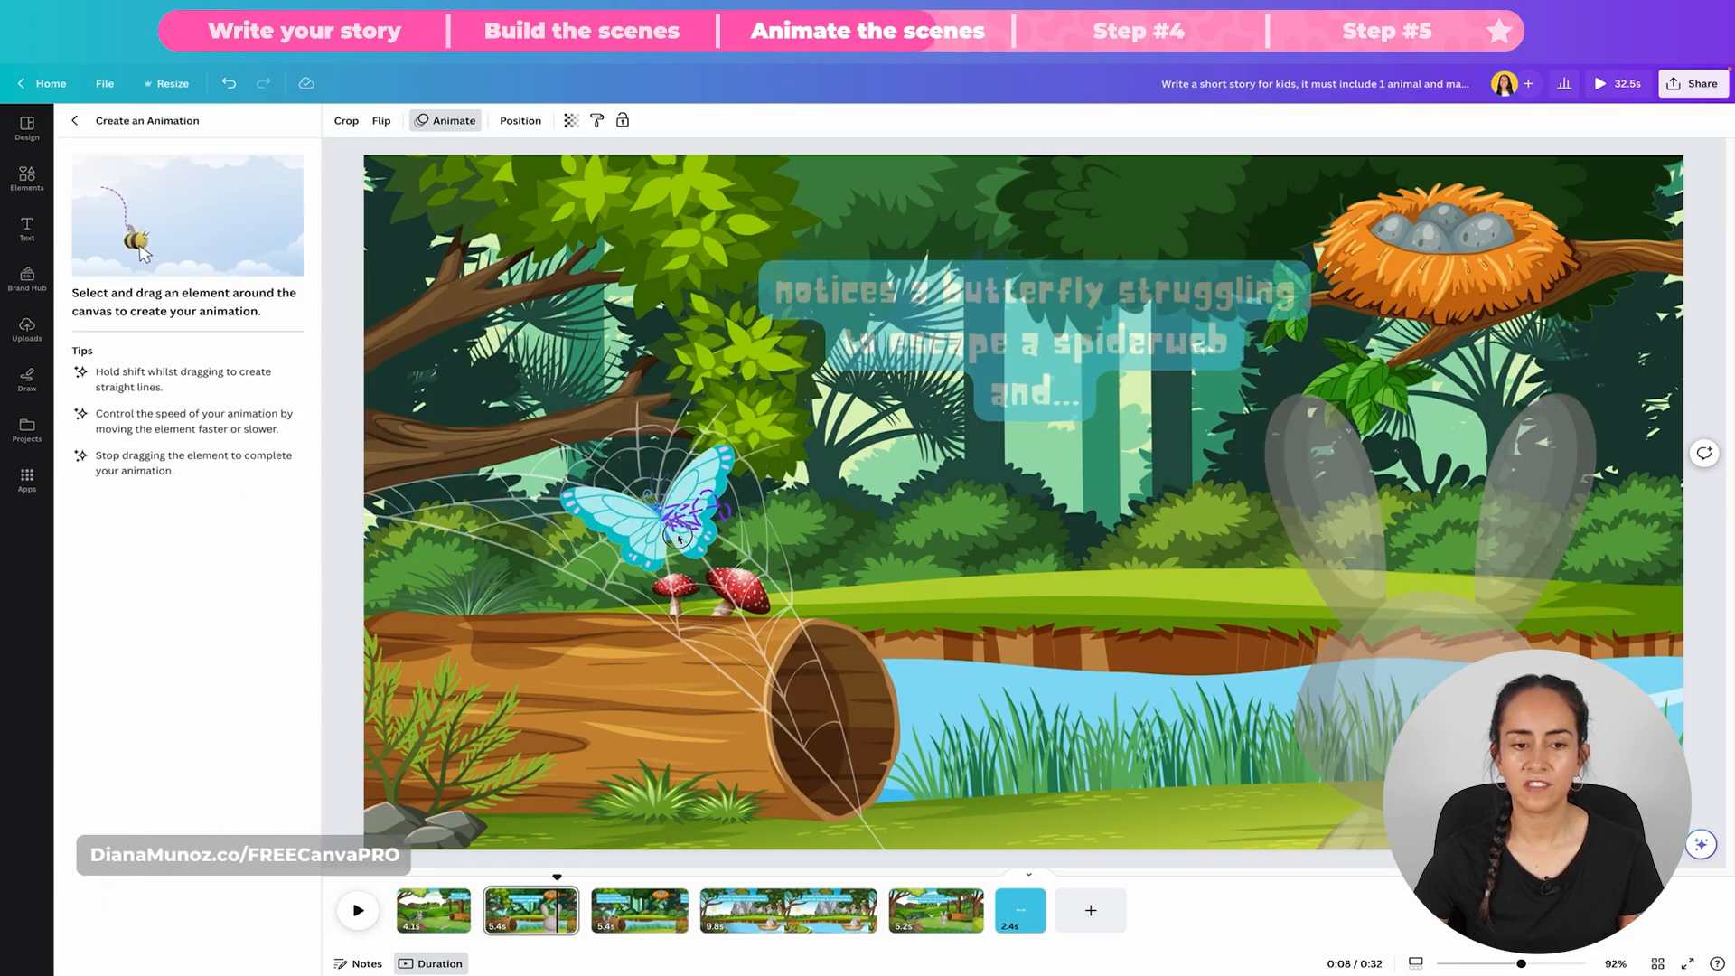
drag(679, 537, 680, 534)
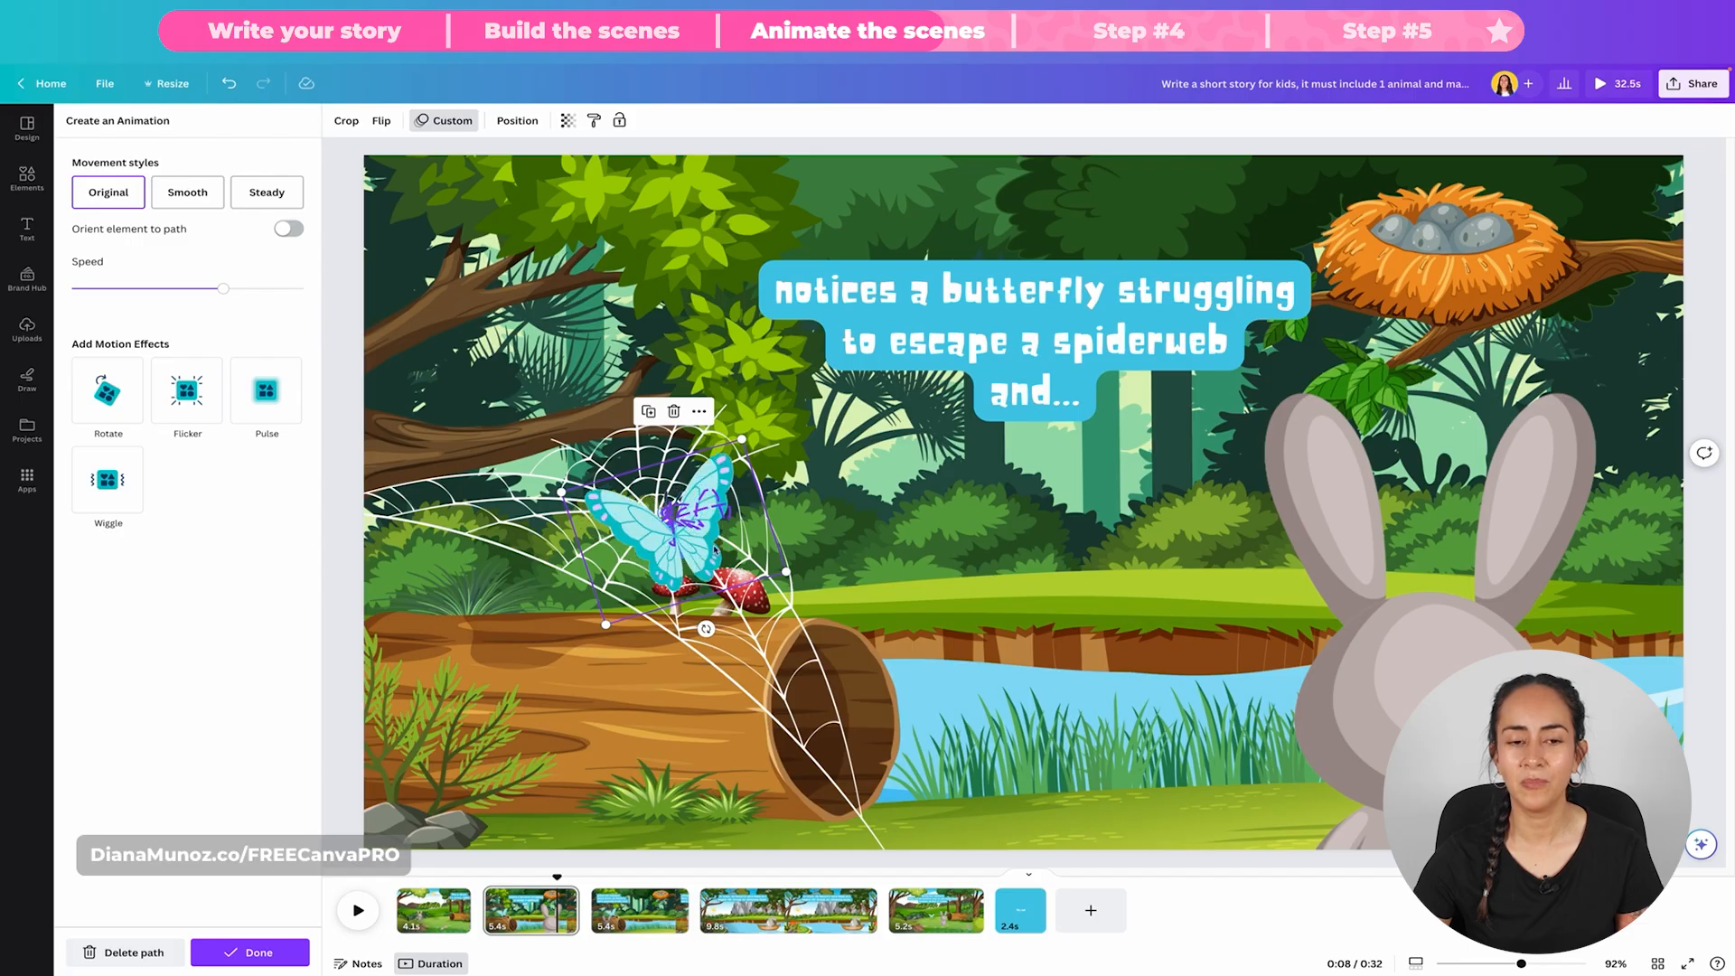
click(257, 950)
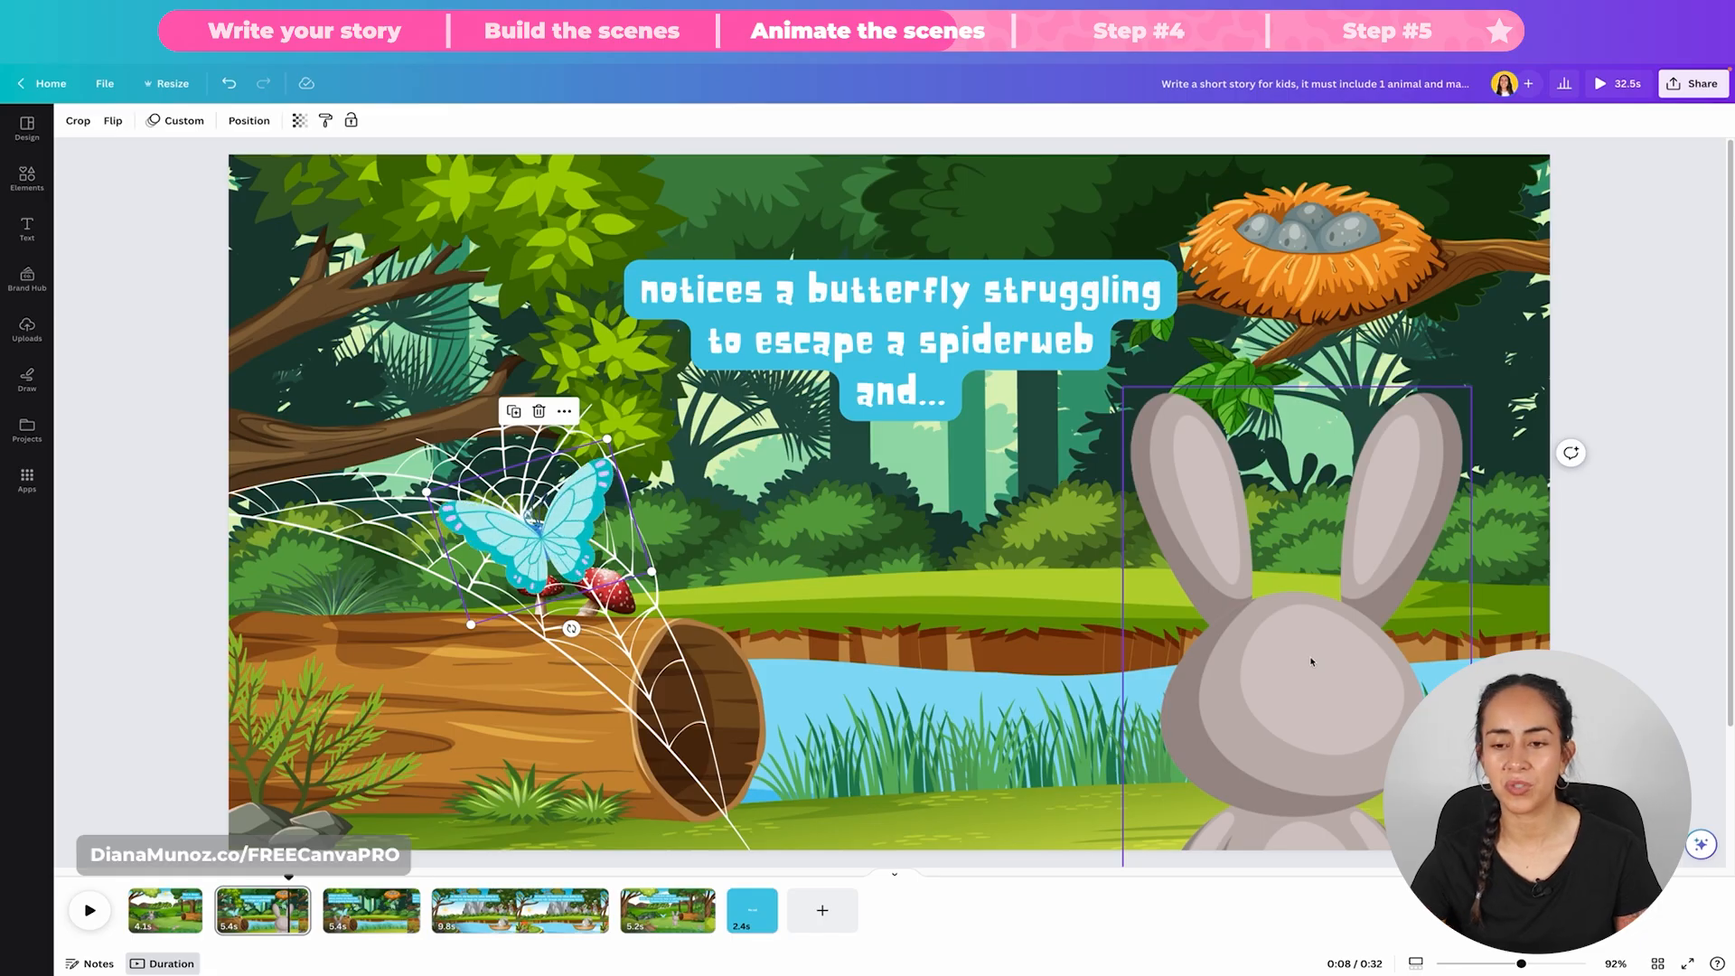
Step: Apply the Breathe animation to the large rabbit seen from behind in the second scene
click(1310, 661)
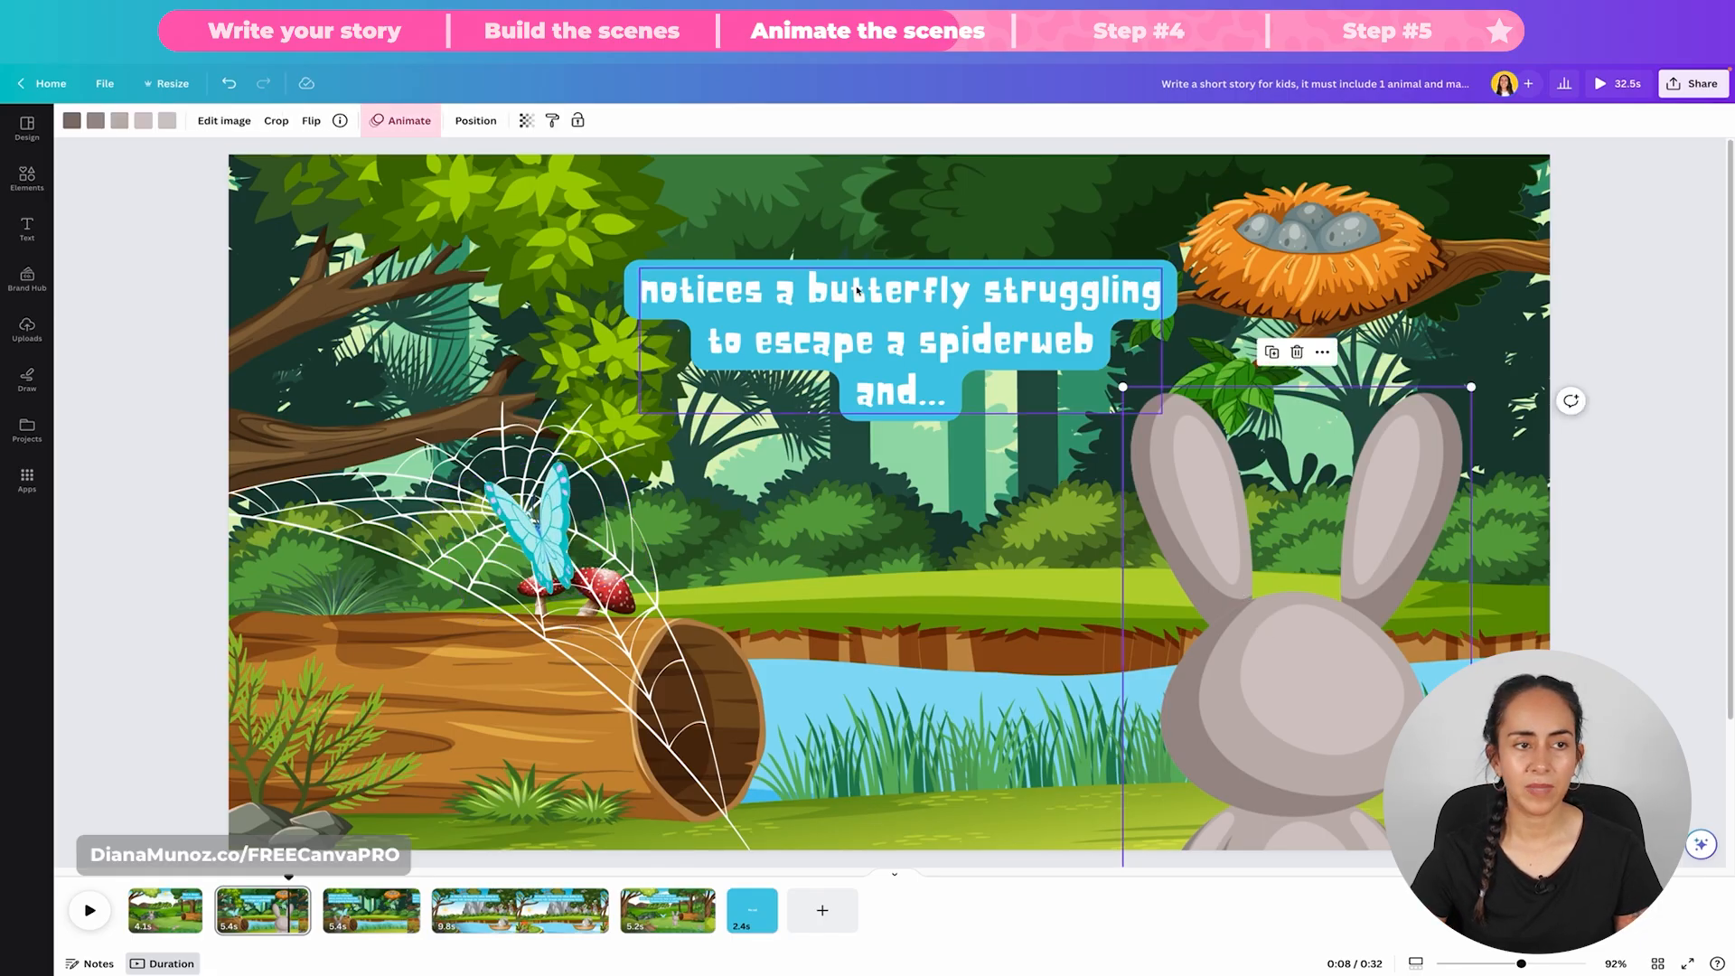
click(402, 126)
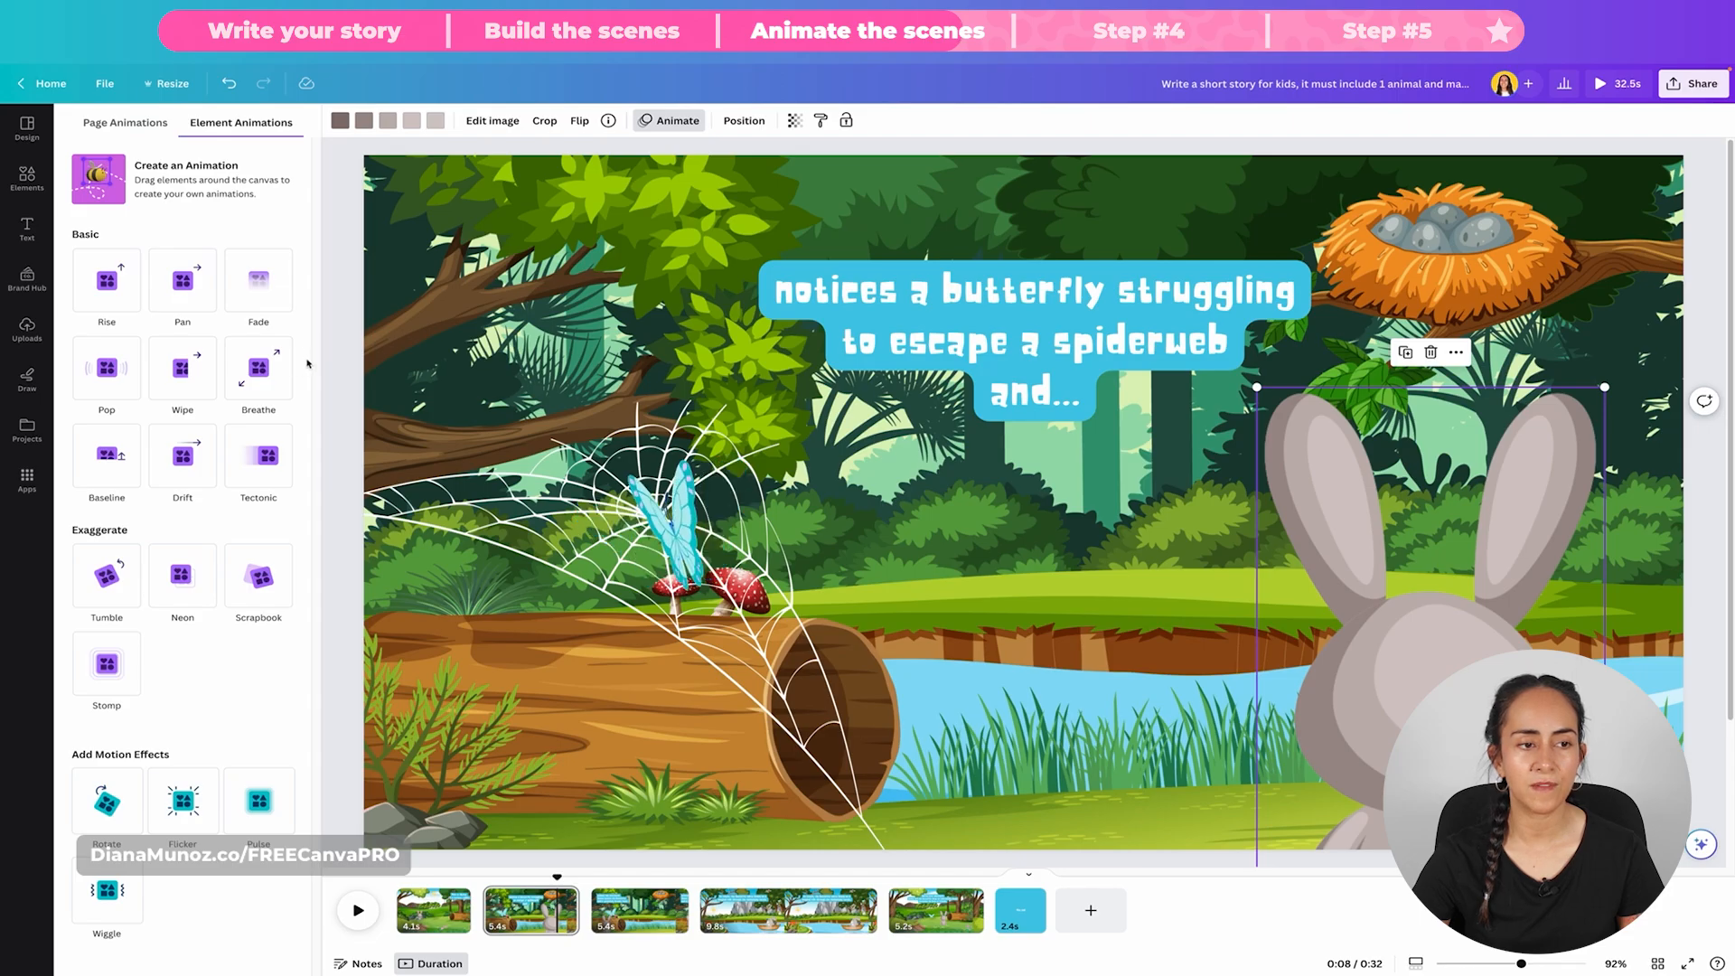
click(239, 372)
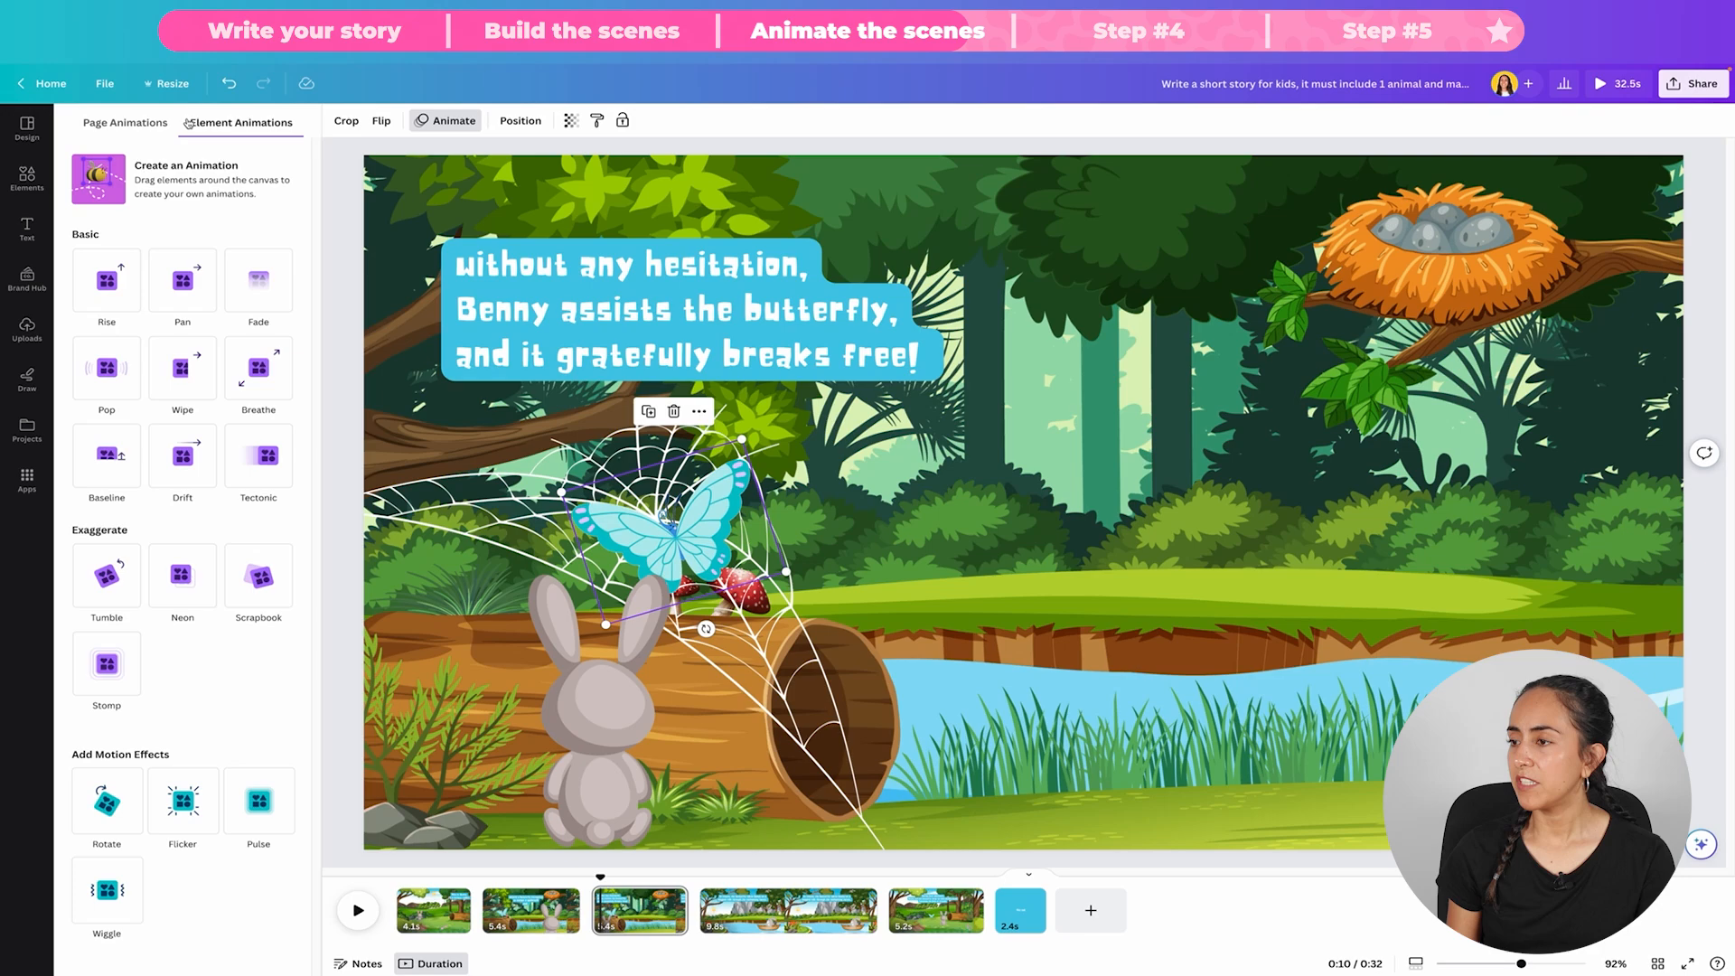
Step: Create a custom animation path in the third scene that flies the butterfly from the web toward the bird's nest
click(186, 178)
drag(673, 533, 1594, 393)
click(186, 193)
mouse_move(686, 541)
mouse_down()
mouse_move(1062, 521)
mouse_move(1665, 367)
mouse_up()
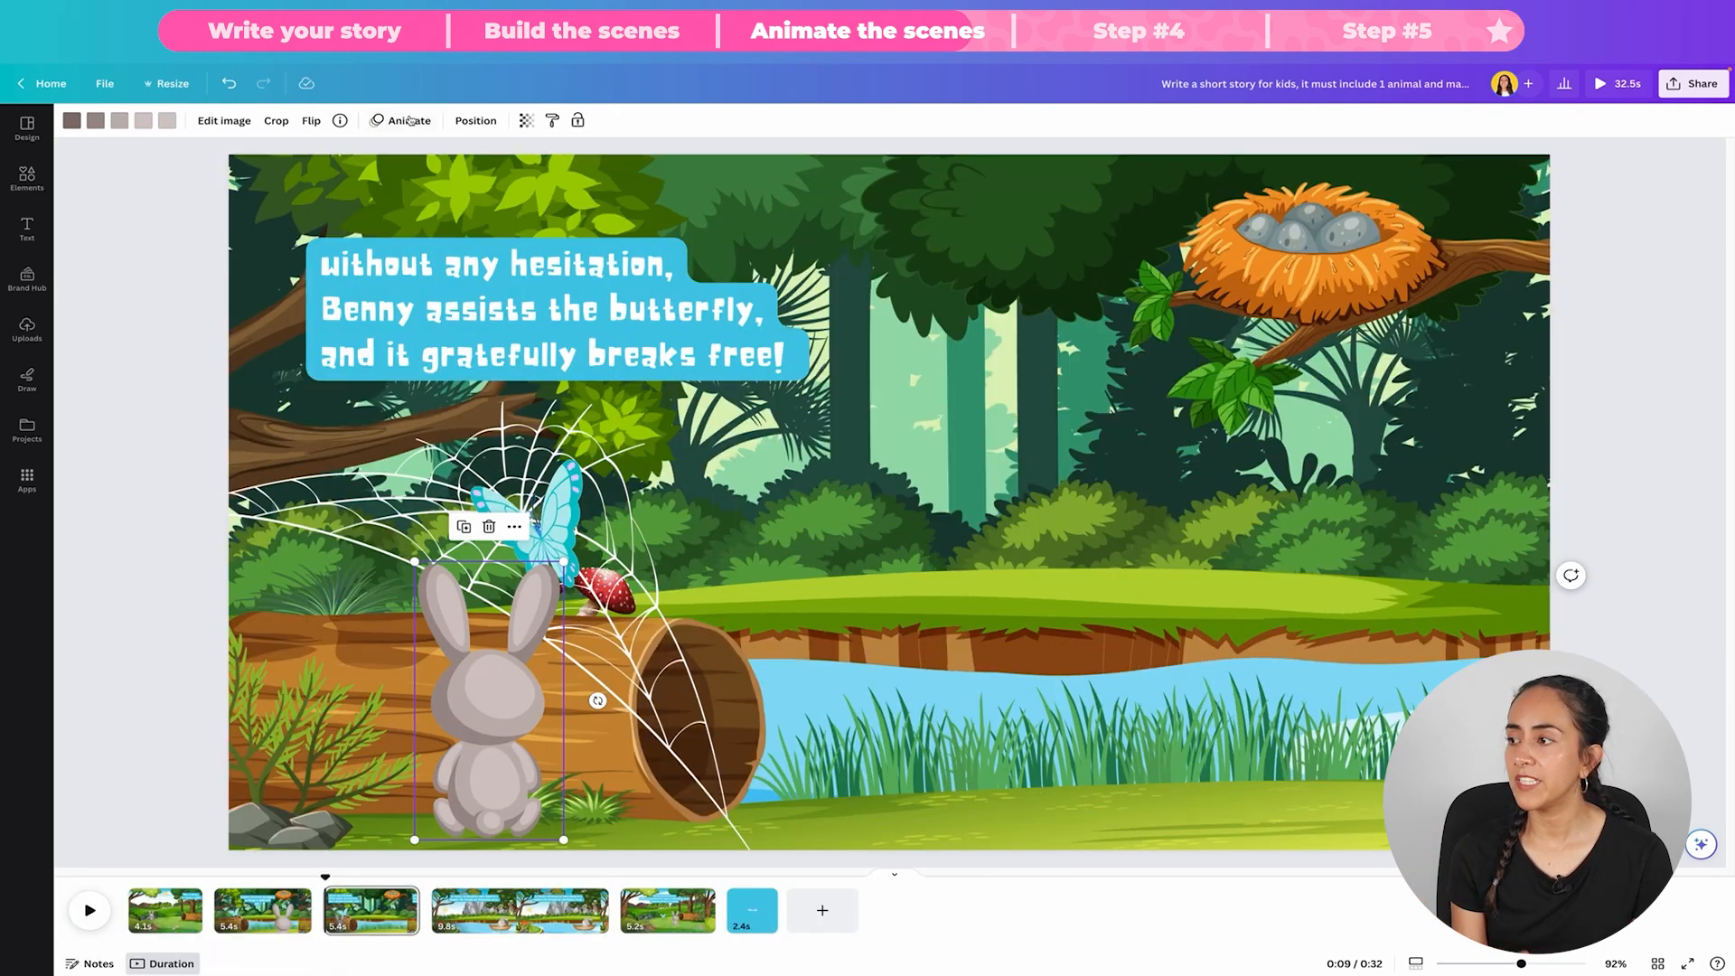
Step: Draw a short custom movement path for the rabbit beside the web in the third scene and slow its speed
mouse_move(588, 686)
mouse_down()
mouse_move(600, 506)
mouse_move(574, 778)
mouse_up()
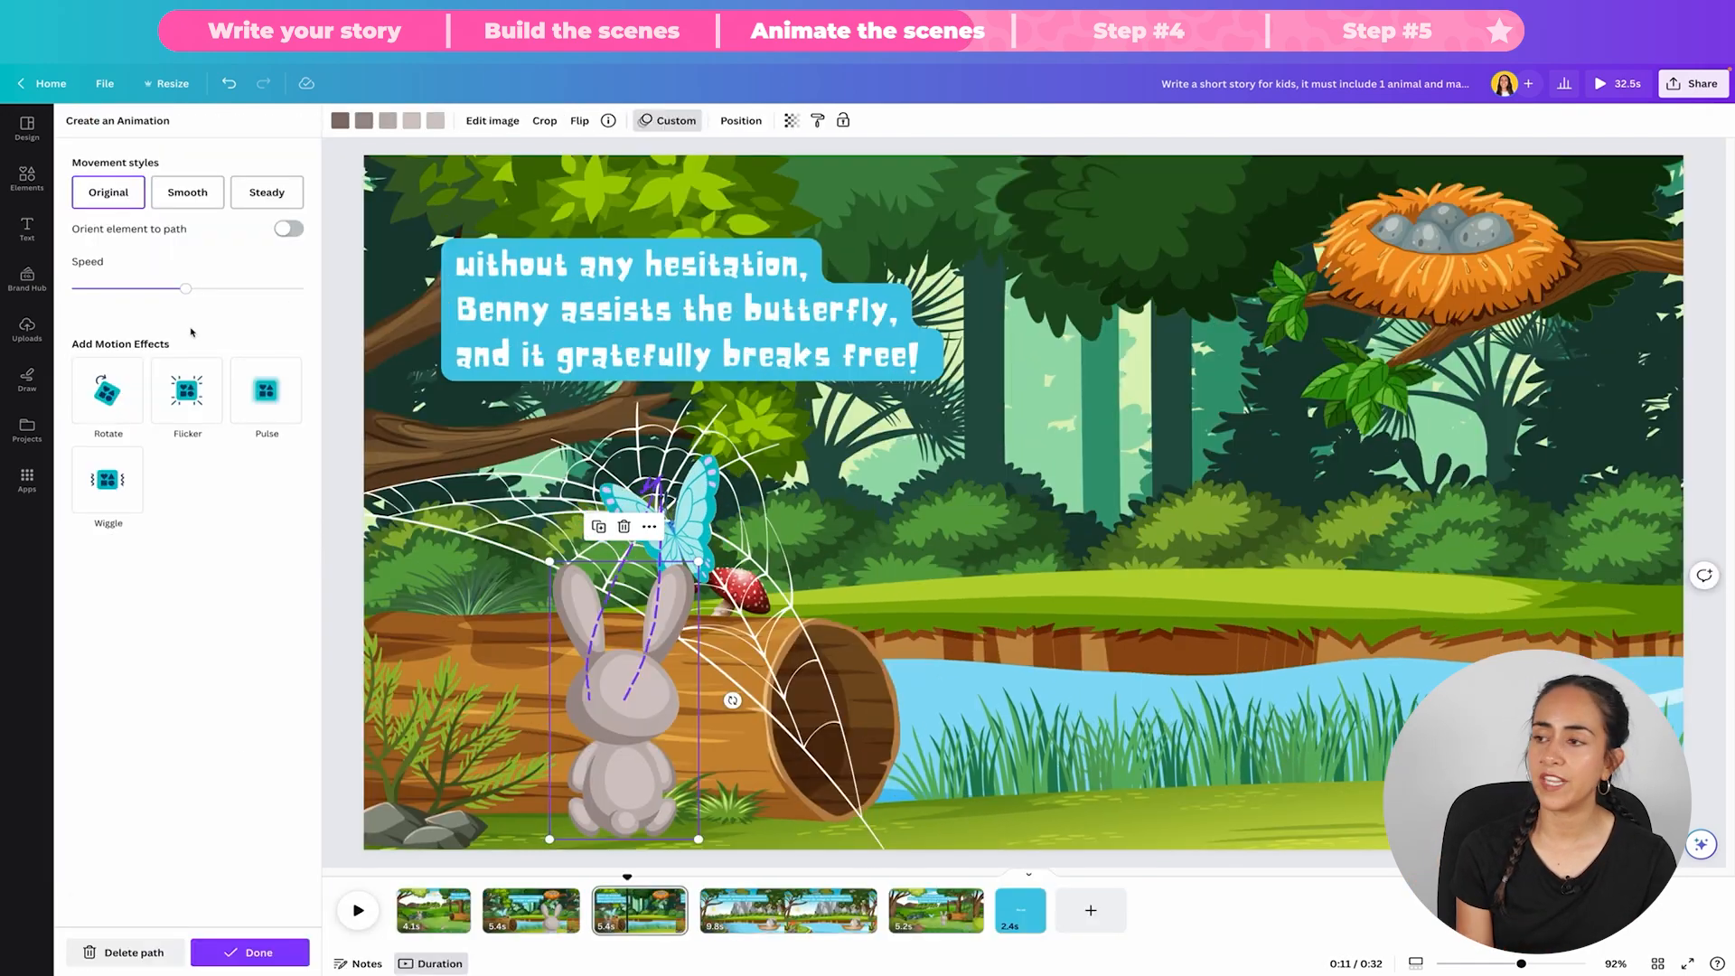
drag(185, 288, 105, 289)
mouse_move(615, 774)
mouse_down()
mouse_move(606, 651)
mouse_move(603, 695)
mouse_up()
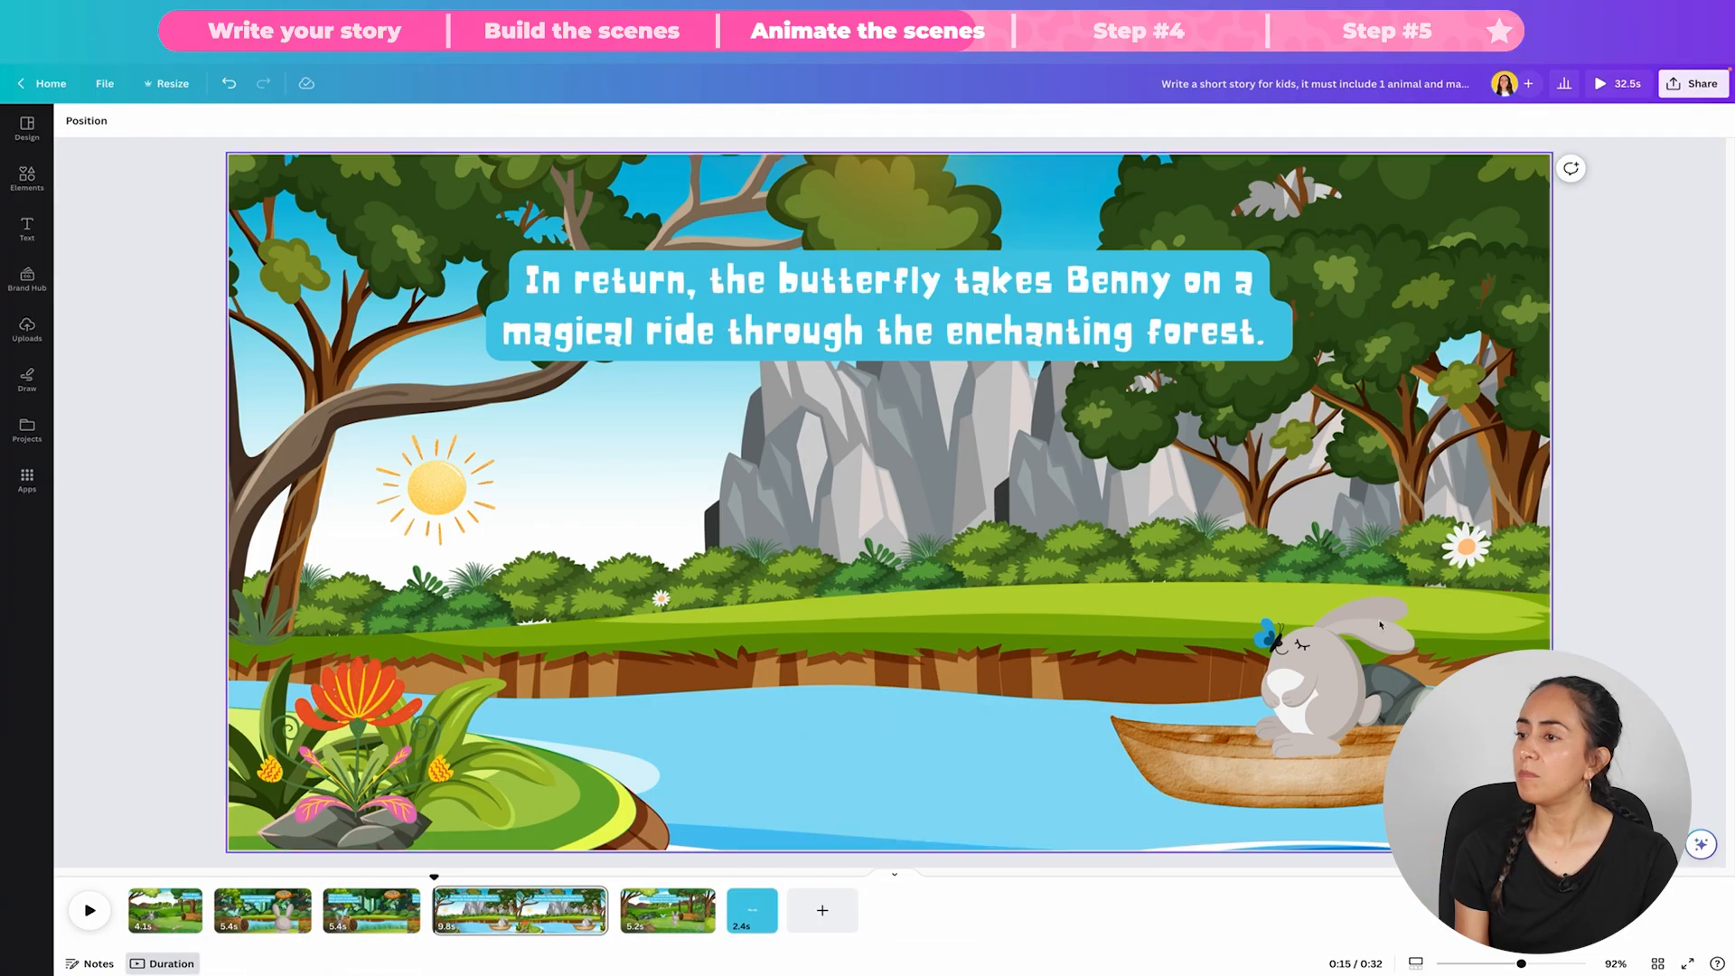
Step: Group the sitting rabbit with the wooden boat in the fourth scene
click(1319, 678)
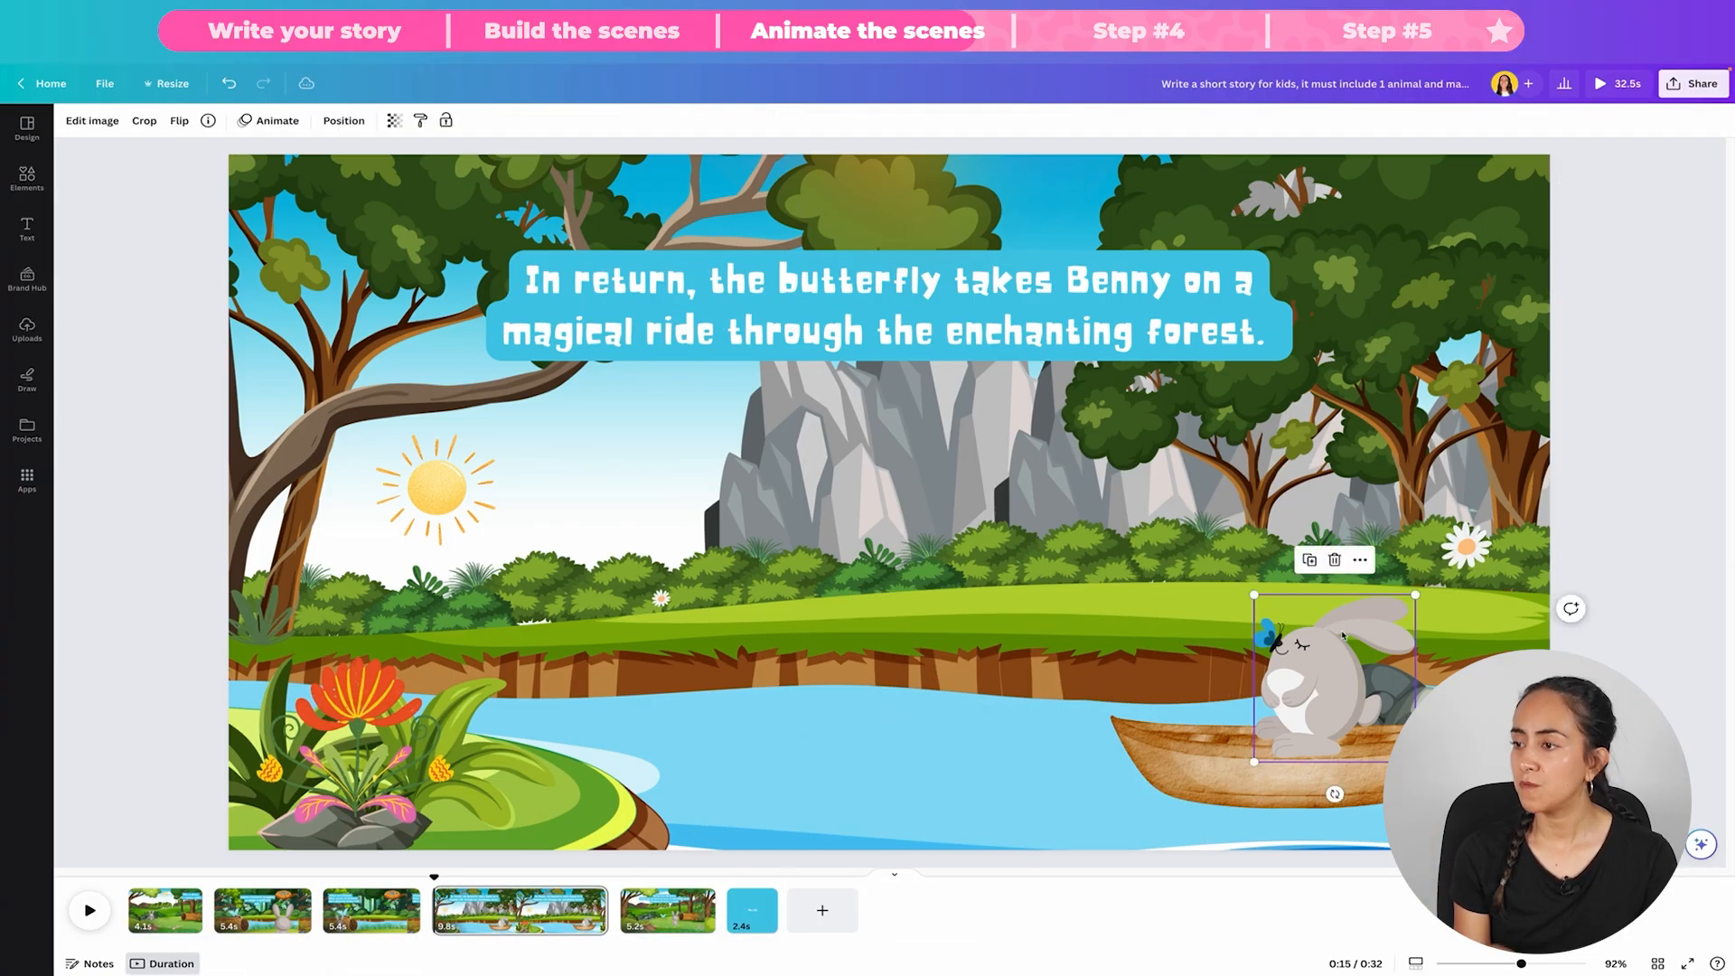
shift+click(1155, 770)
click(1255, 559)
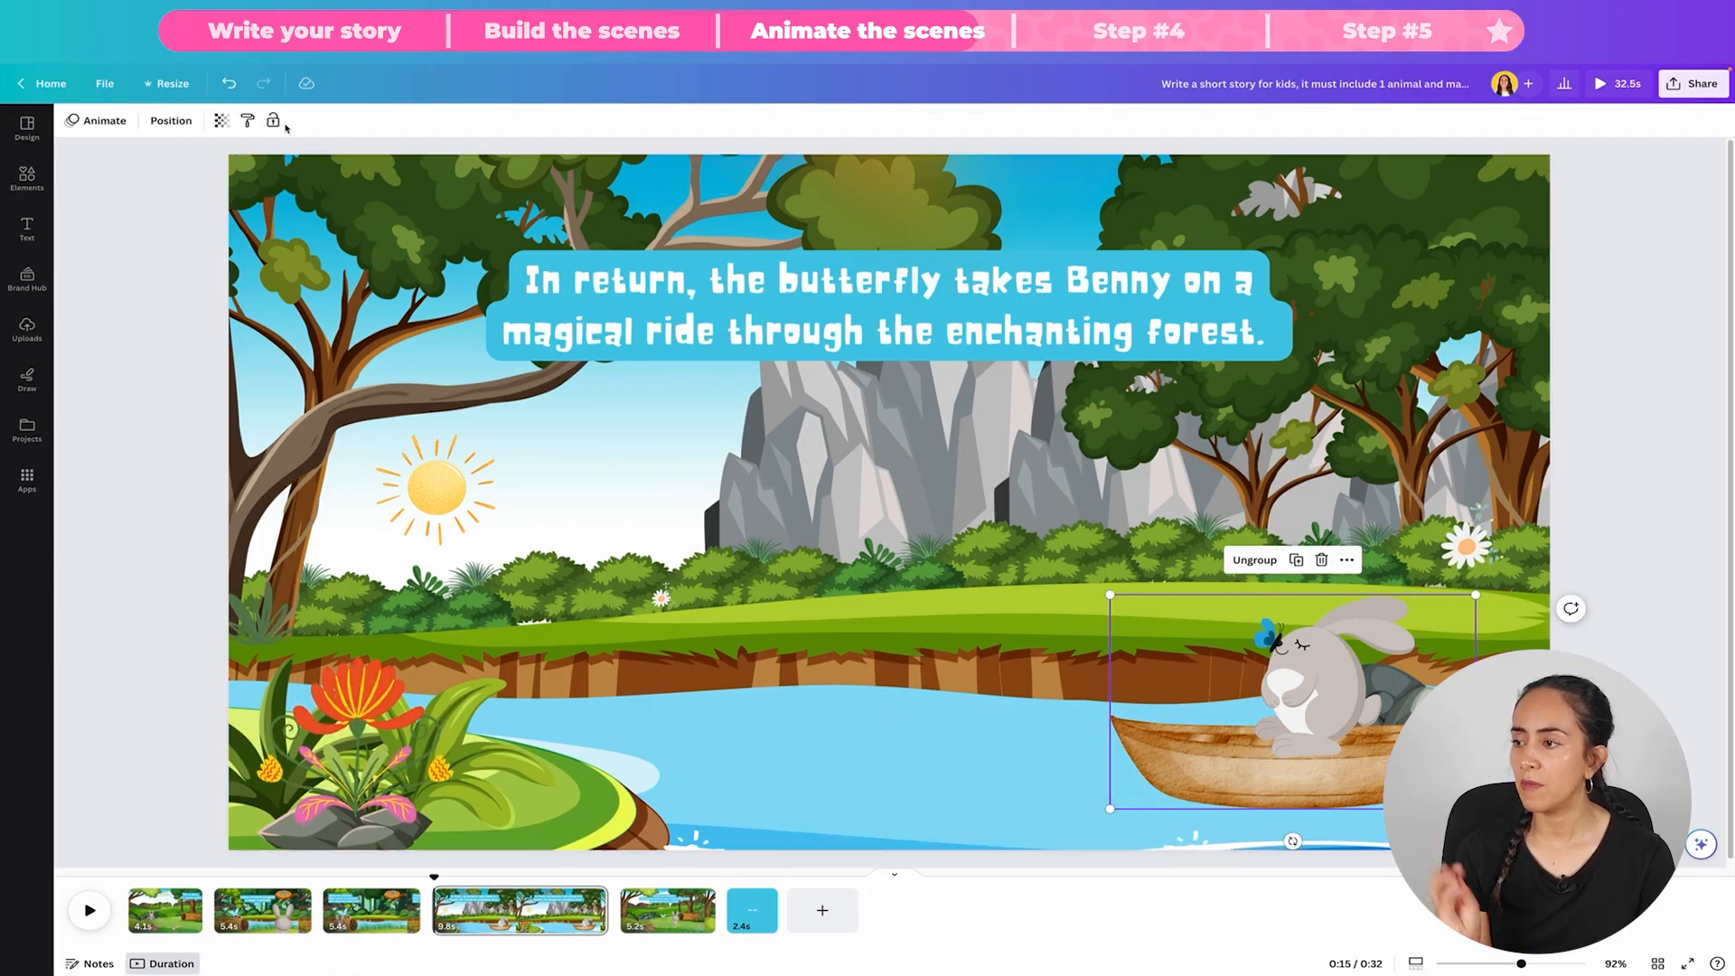
Step: Animate the rabbit-and-boat group along a wavy custom path across the river, using Steady movement and the Wiggle effect
click(81, 123)
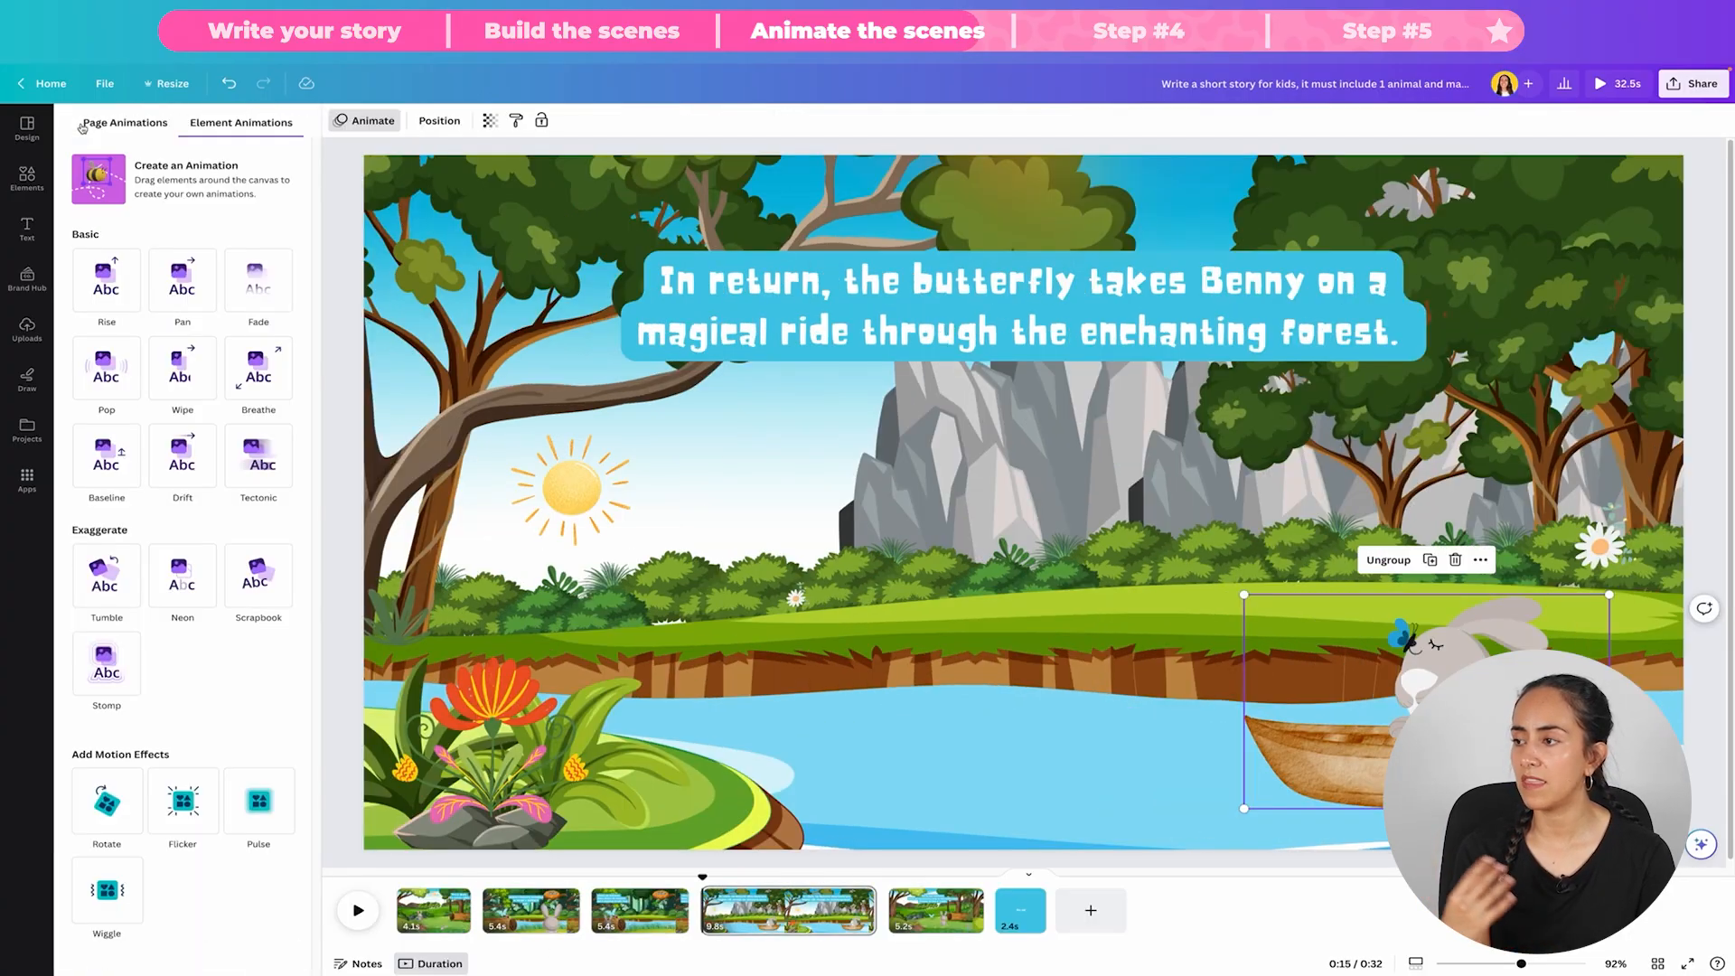
click(109, 178)
mouse_move(1439, 676)
mouse_down()
mouse_move(1408, 751)
mouse_move(1363, 733)
mouse_move(1255, 763)
mouse_move(1154, 728)
mouse_move(1047, 742)
mouse_move(908, 714)
mouse_up()
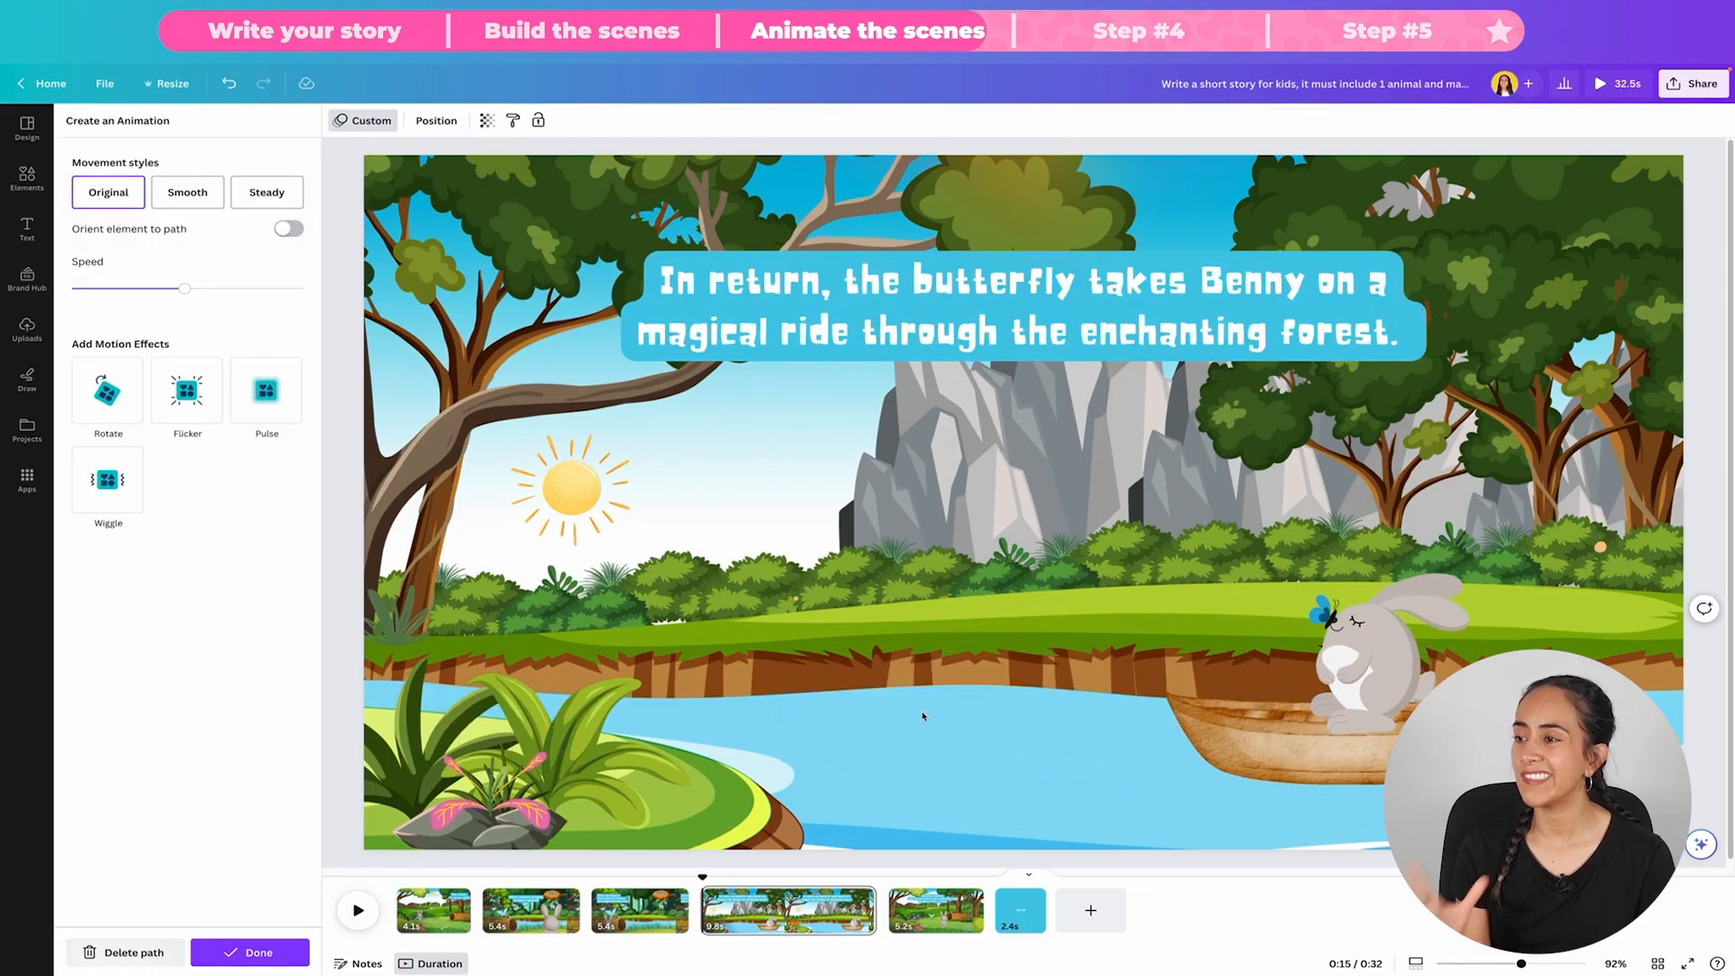
click(253, 204)
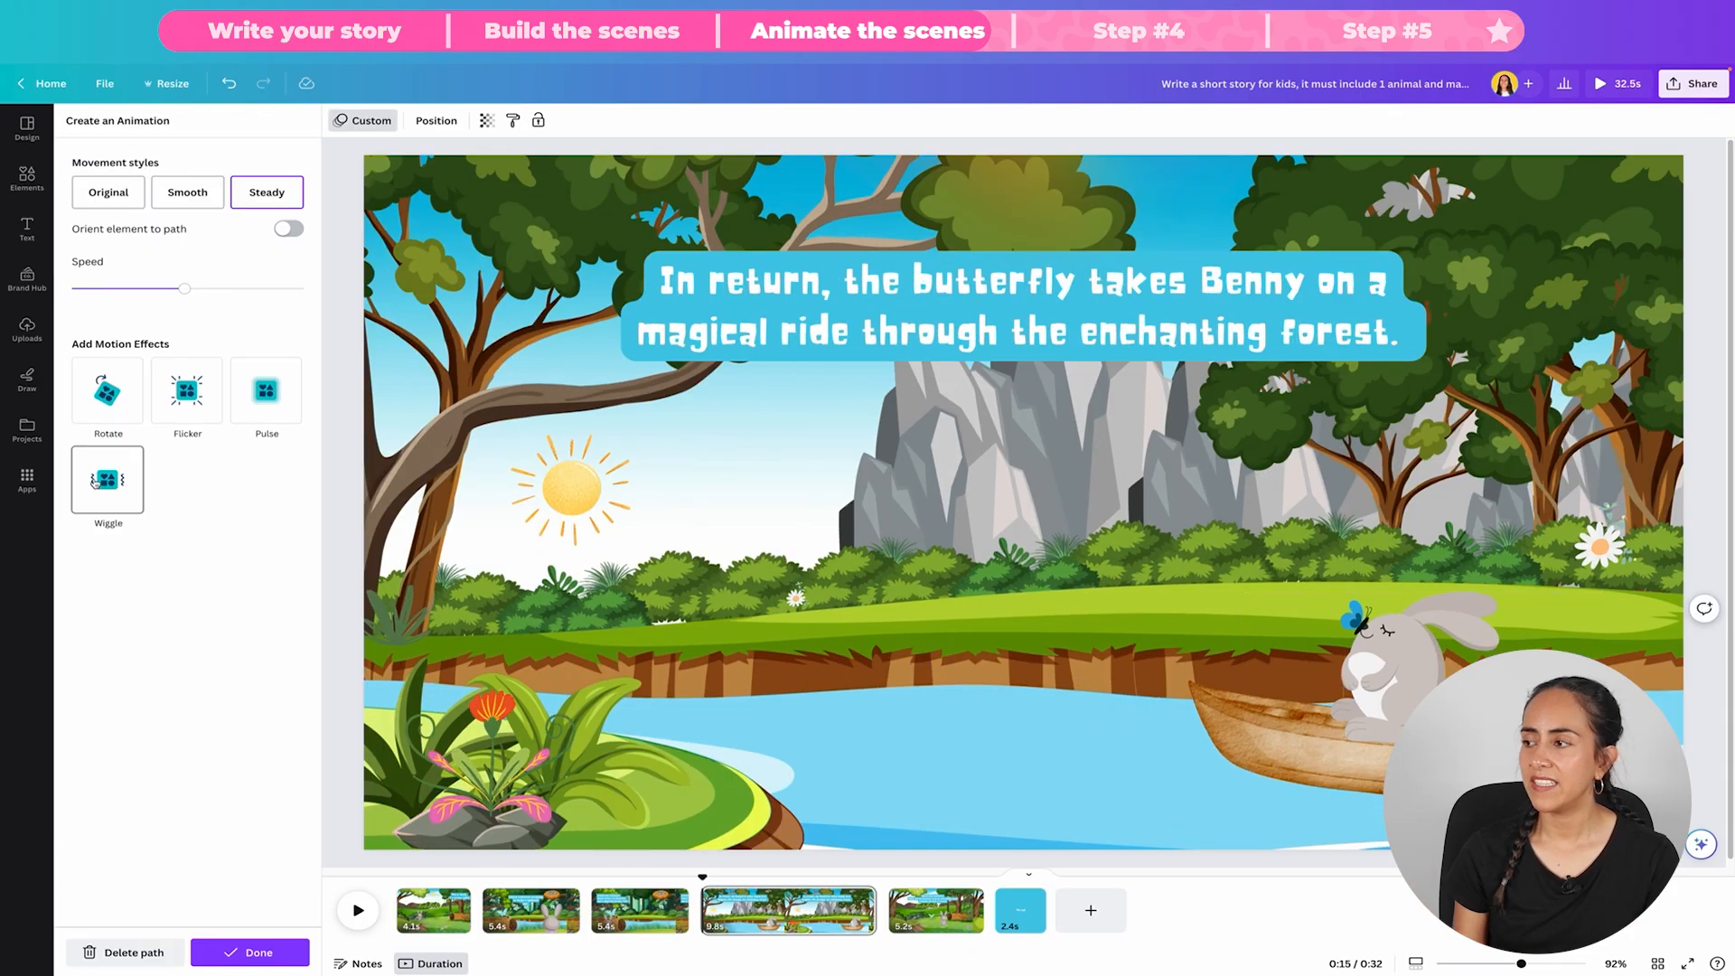
click(108, 488)
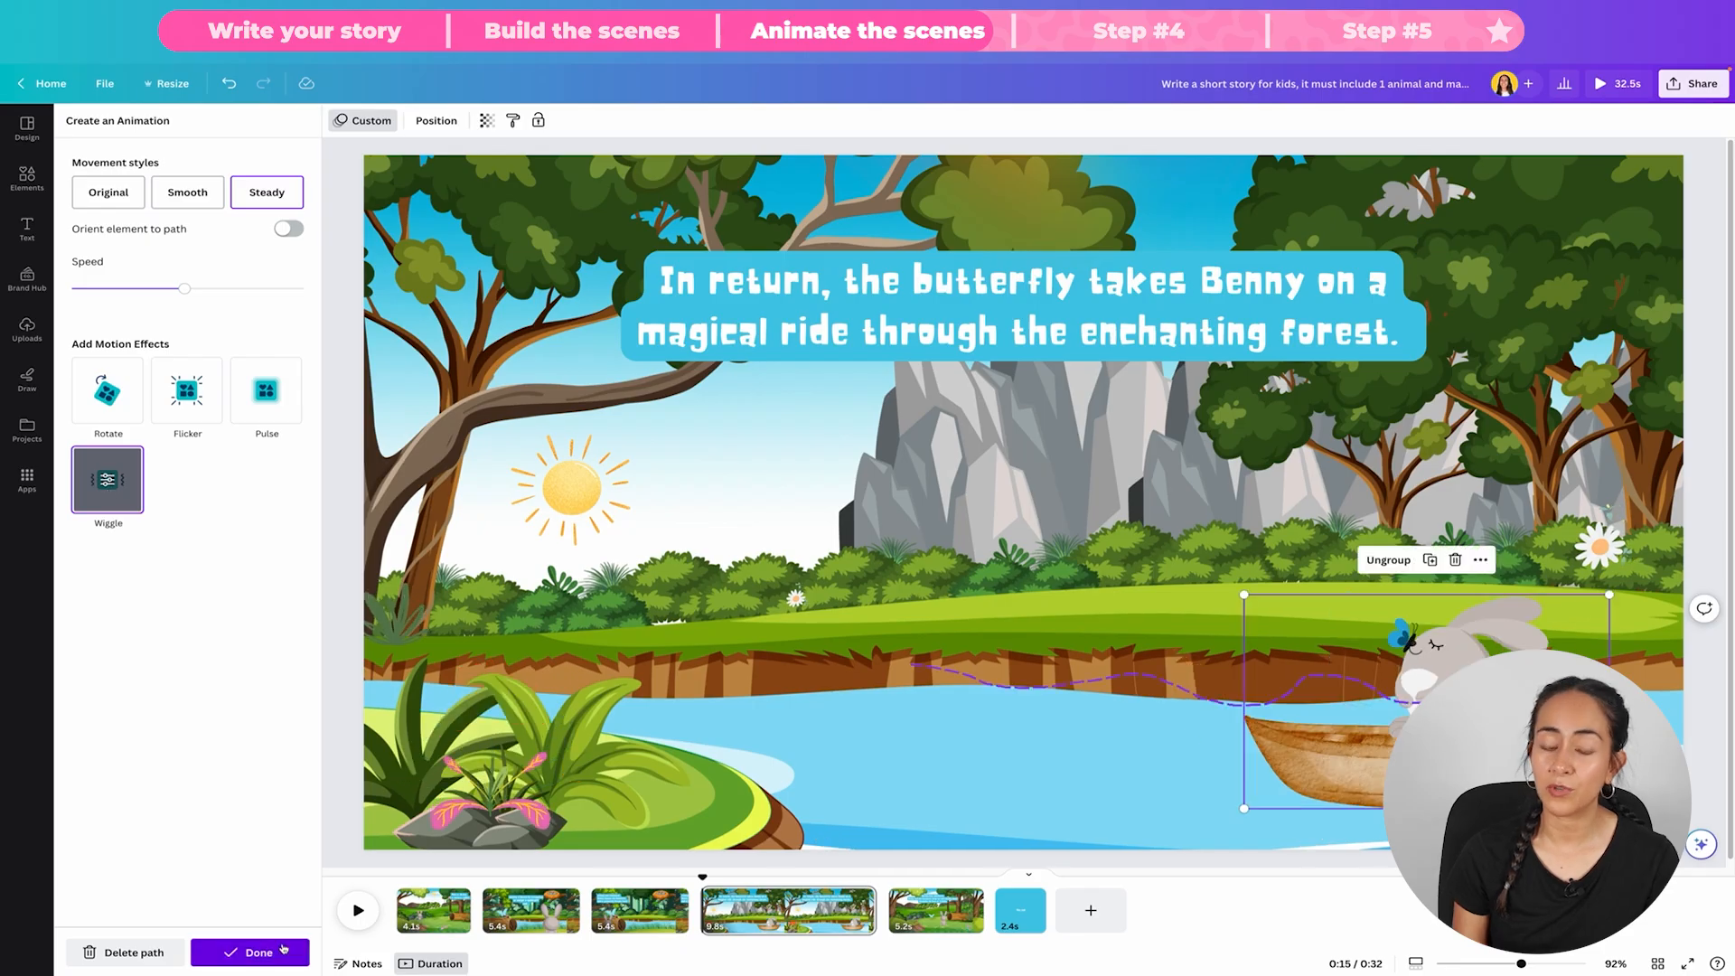
click(250, 952)
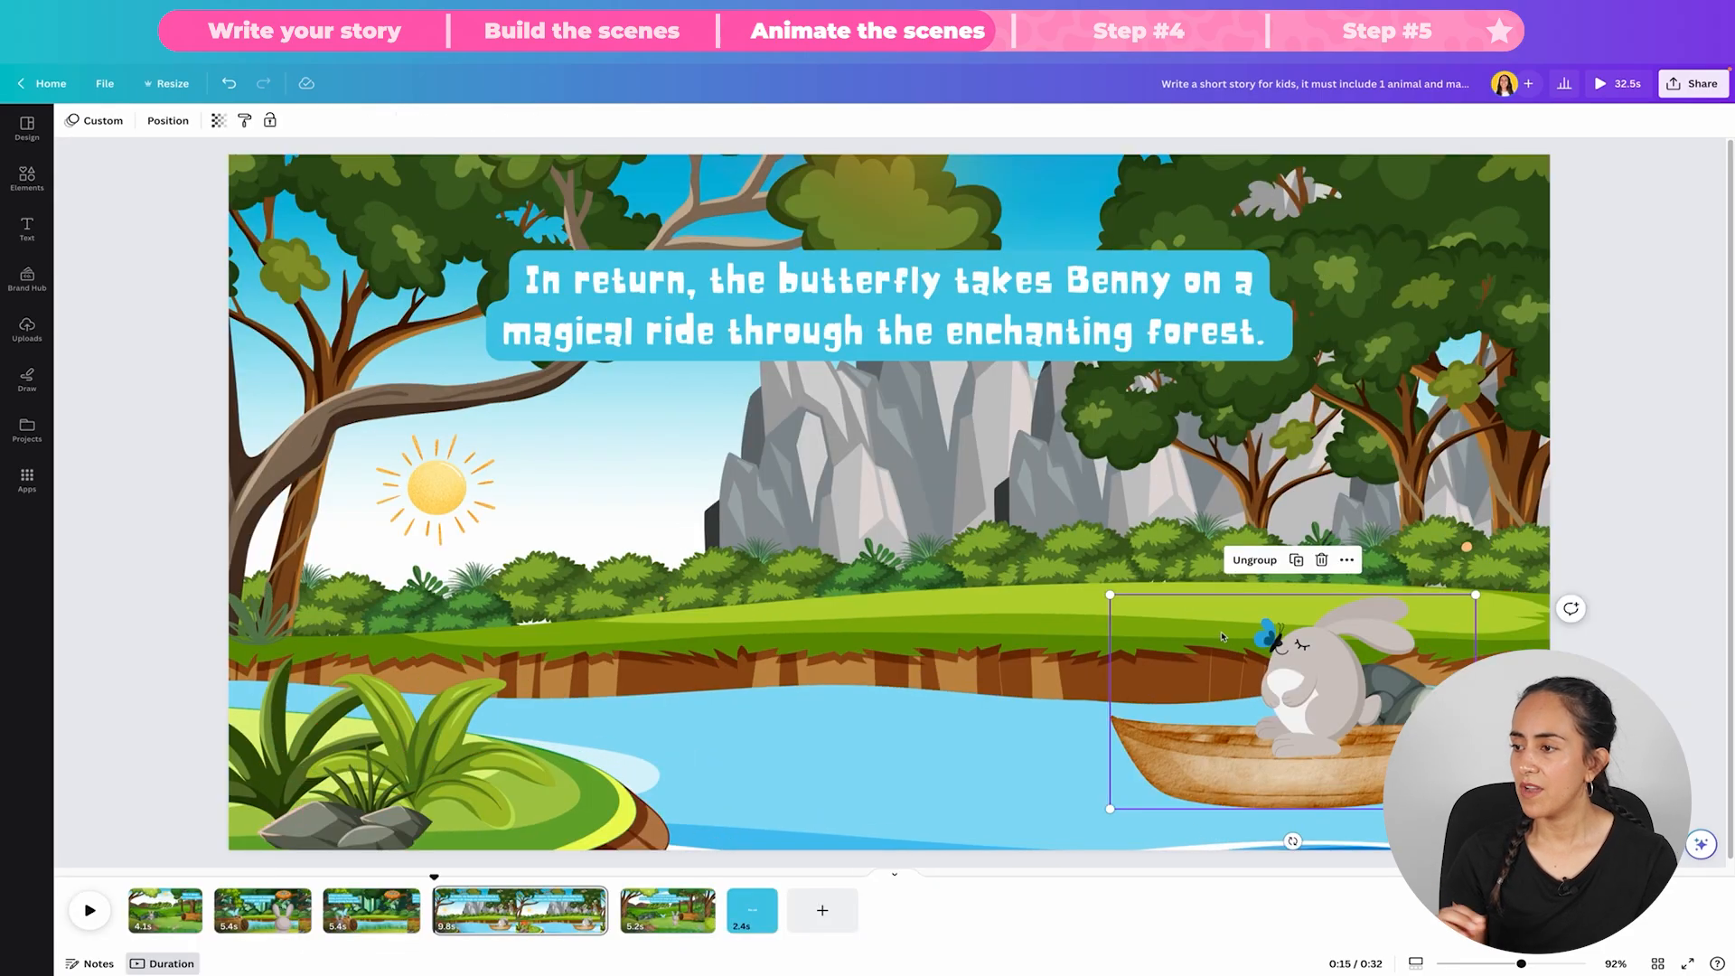
Step: Apply the Rotate motion effect to the sun in the fourth scene
click(437, 488)
click(239, 120)
click(106, 920)
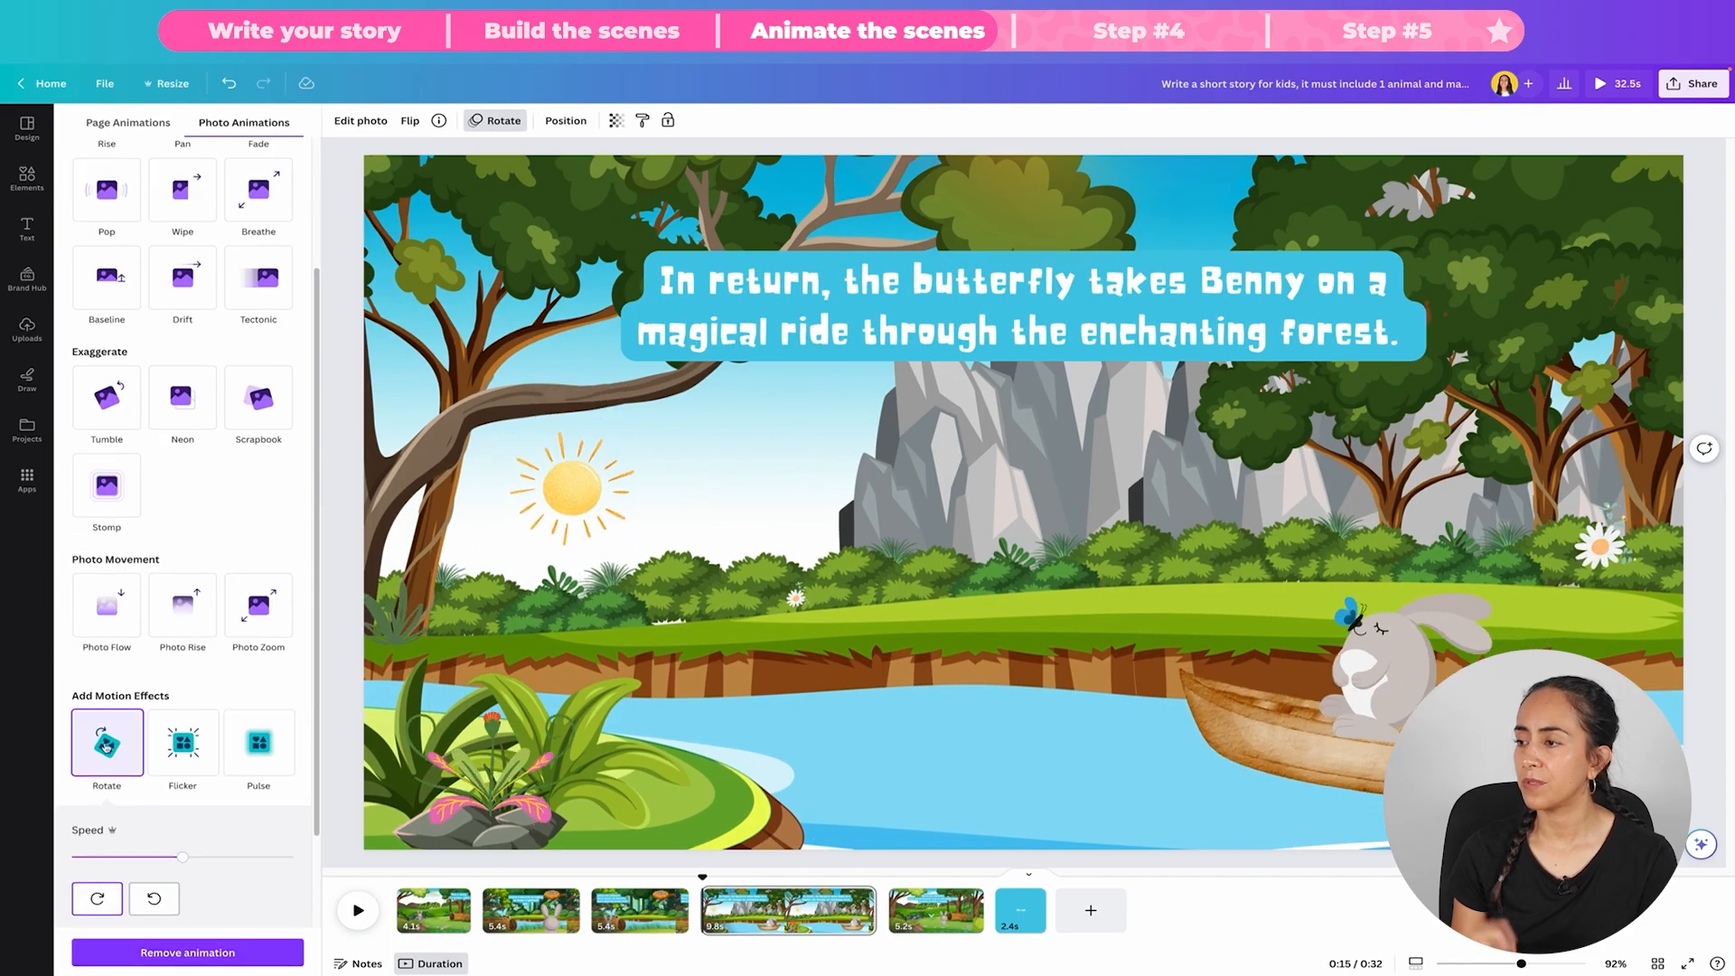
Step: Give the sunlight glow over the fourth scene's treetops a custom diagonal path toward the sun with Steady movement and a slower speed
click(1096, 194)
scroll(232, 193, up, 2)
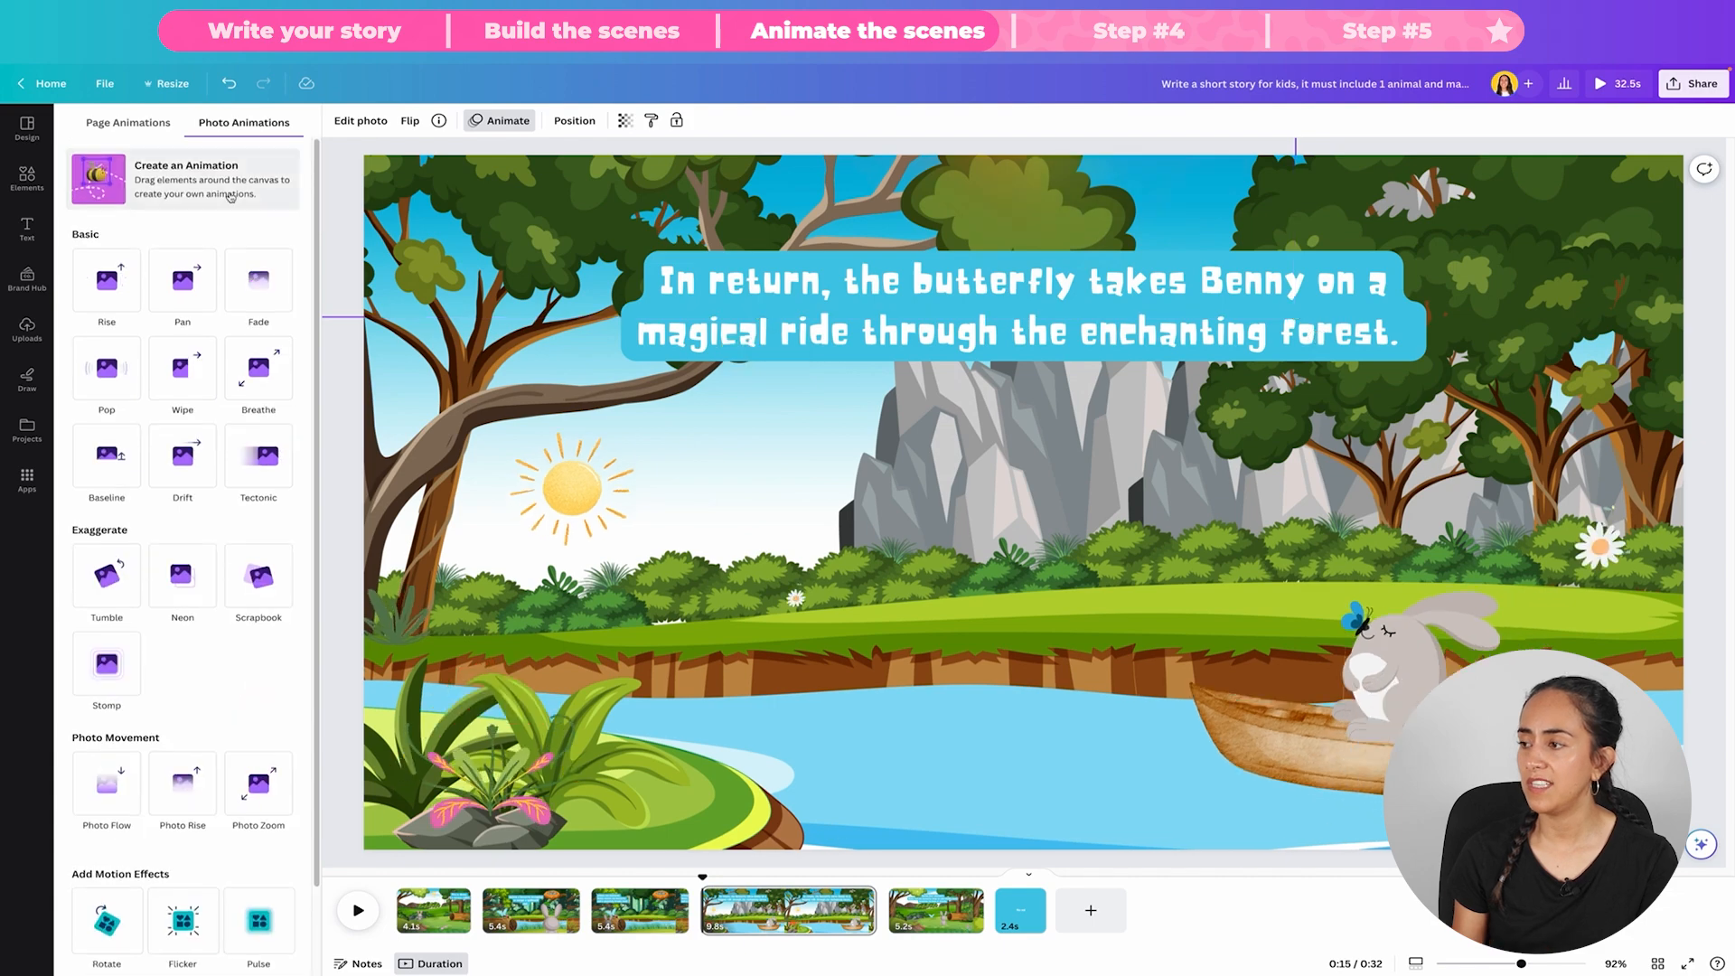
click(232, 192)
drag(1021, 206, 677, 456)
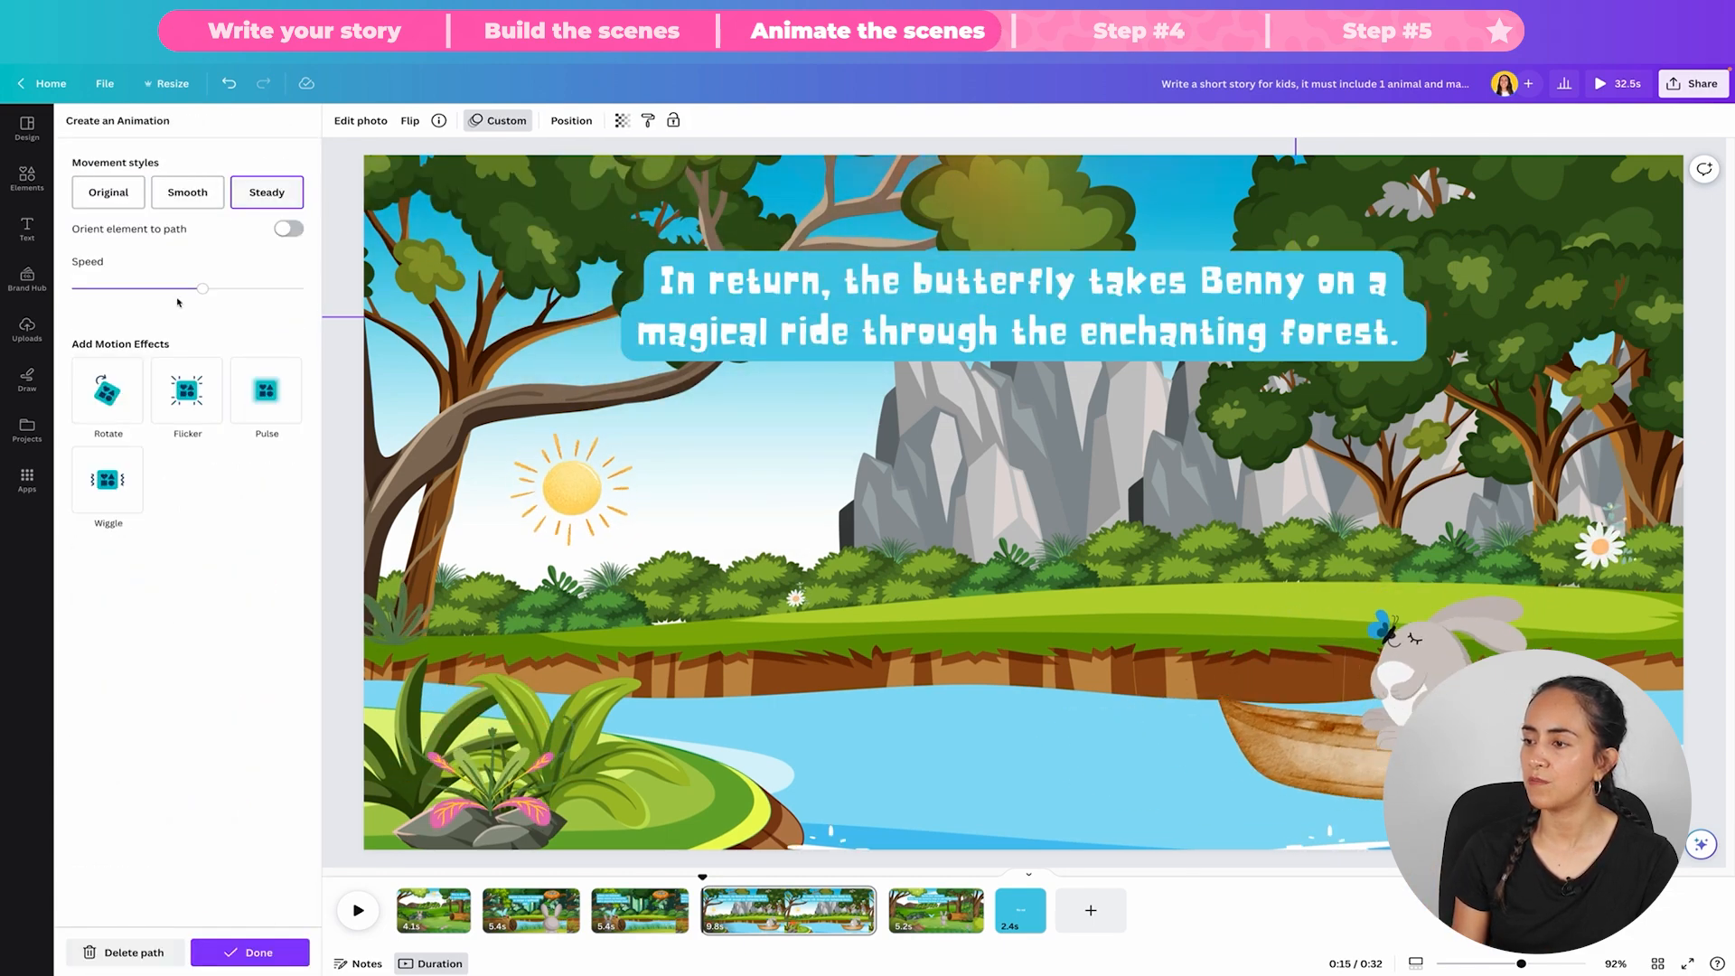
drag(203, 287, 148, 287)
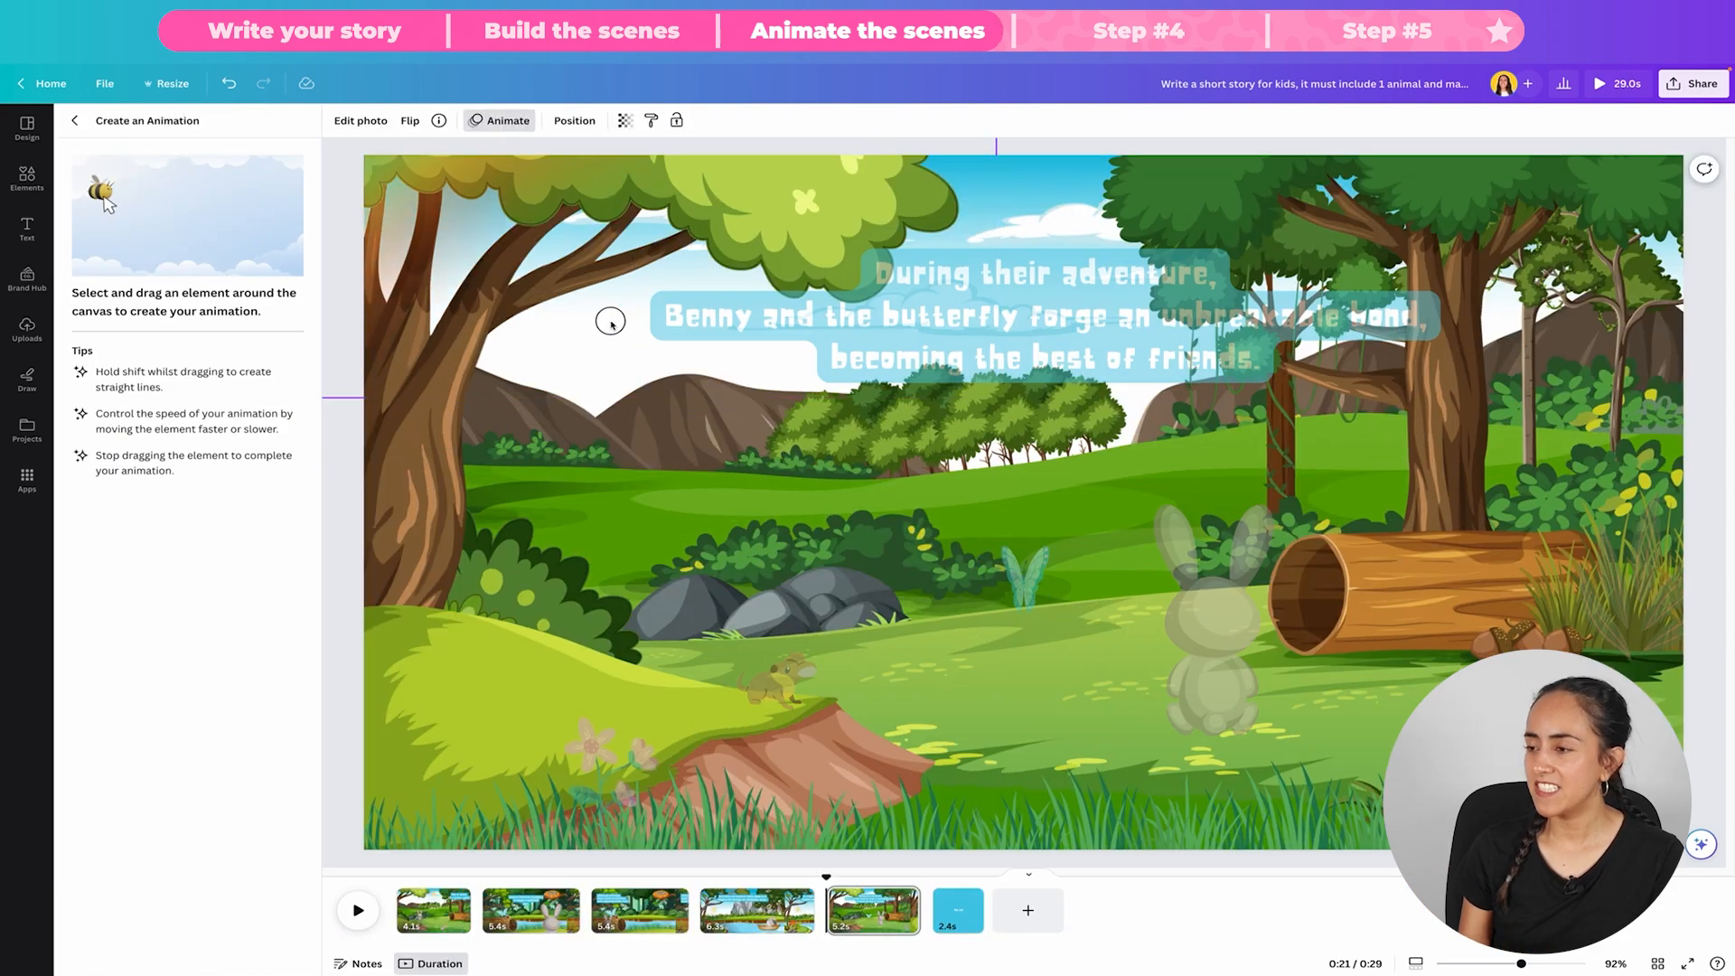
click(252, 948)
Step: Create a short custom movement path for the rabbit beside the log in the fifth scene
click(1132, 649)
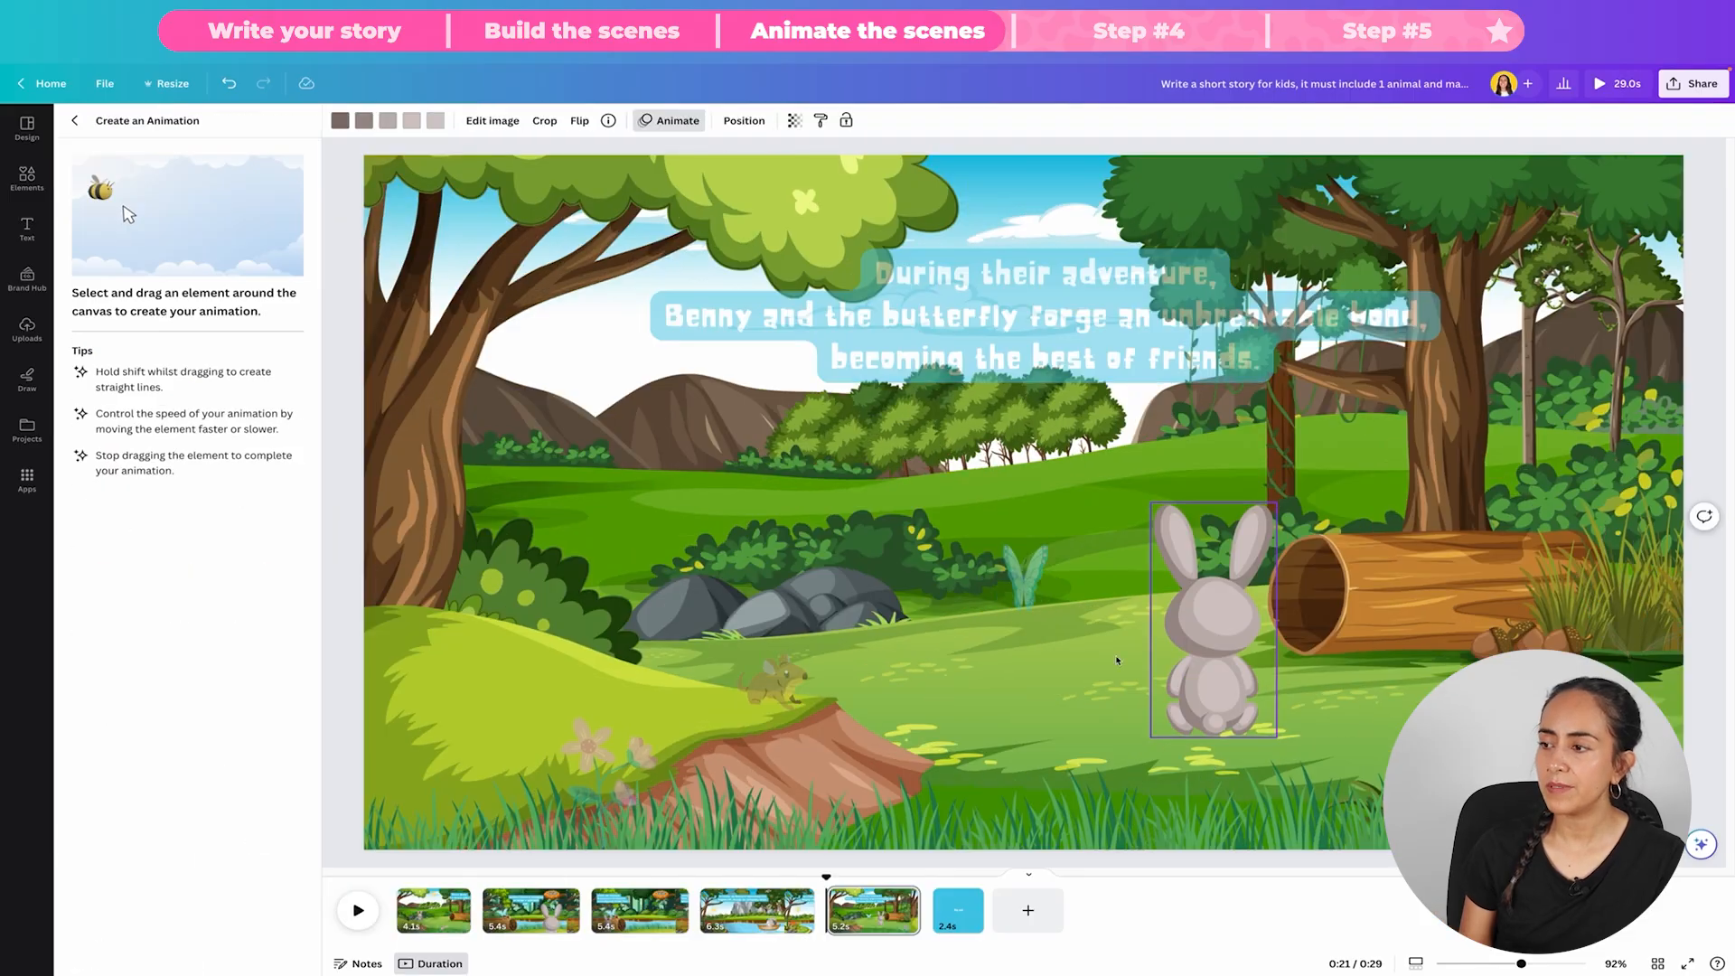
mouse_move(1181, 581)
mouse_down()
mouse_move(1145, 479)
mouse_move(1151, 578)
mouse_up()
click(275, 954)
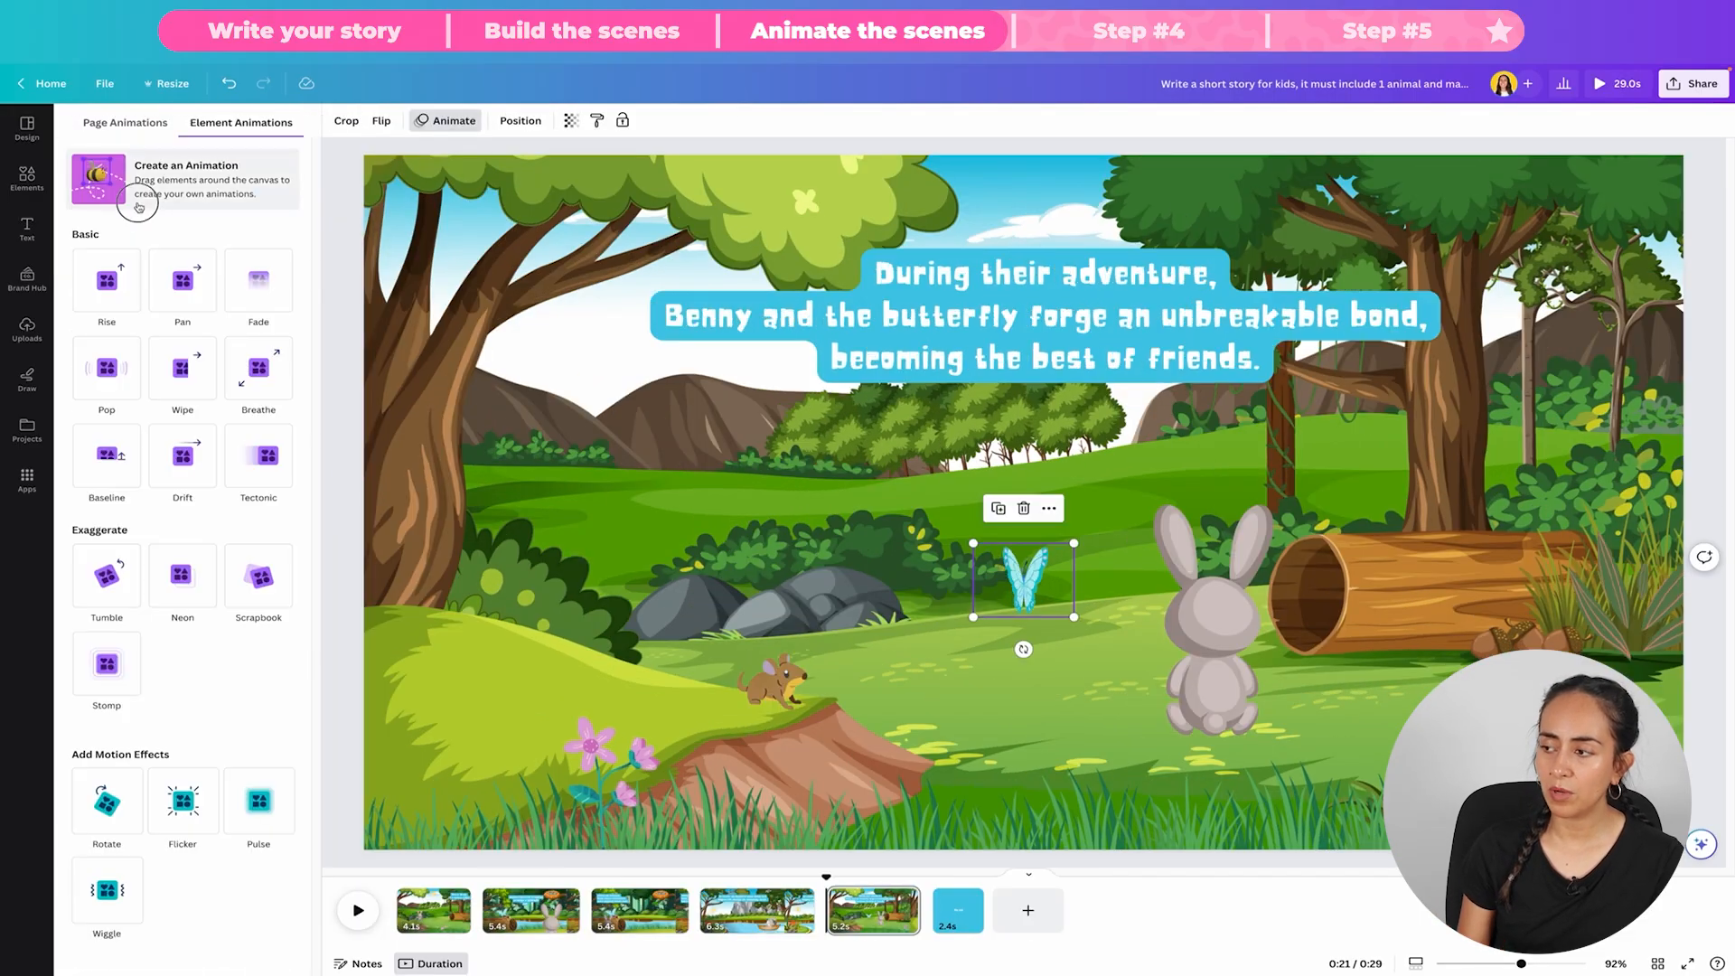
Step: Animate the butterfly in the fifth scene along a custom path up and away from the rabbit, using Steady movement
click(127, 185)
mouse_move(1023, 574)
mouse_down()
mouse_move(858, 494)
mouse_move(727, 479)
mouse_up()
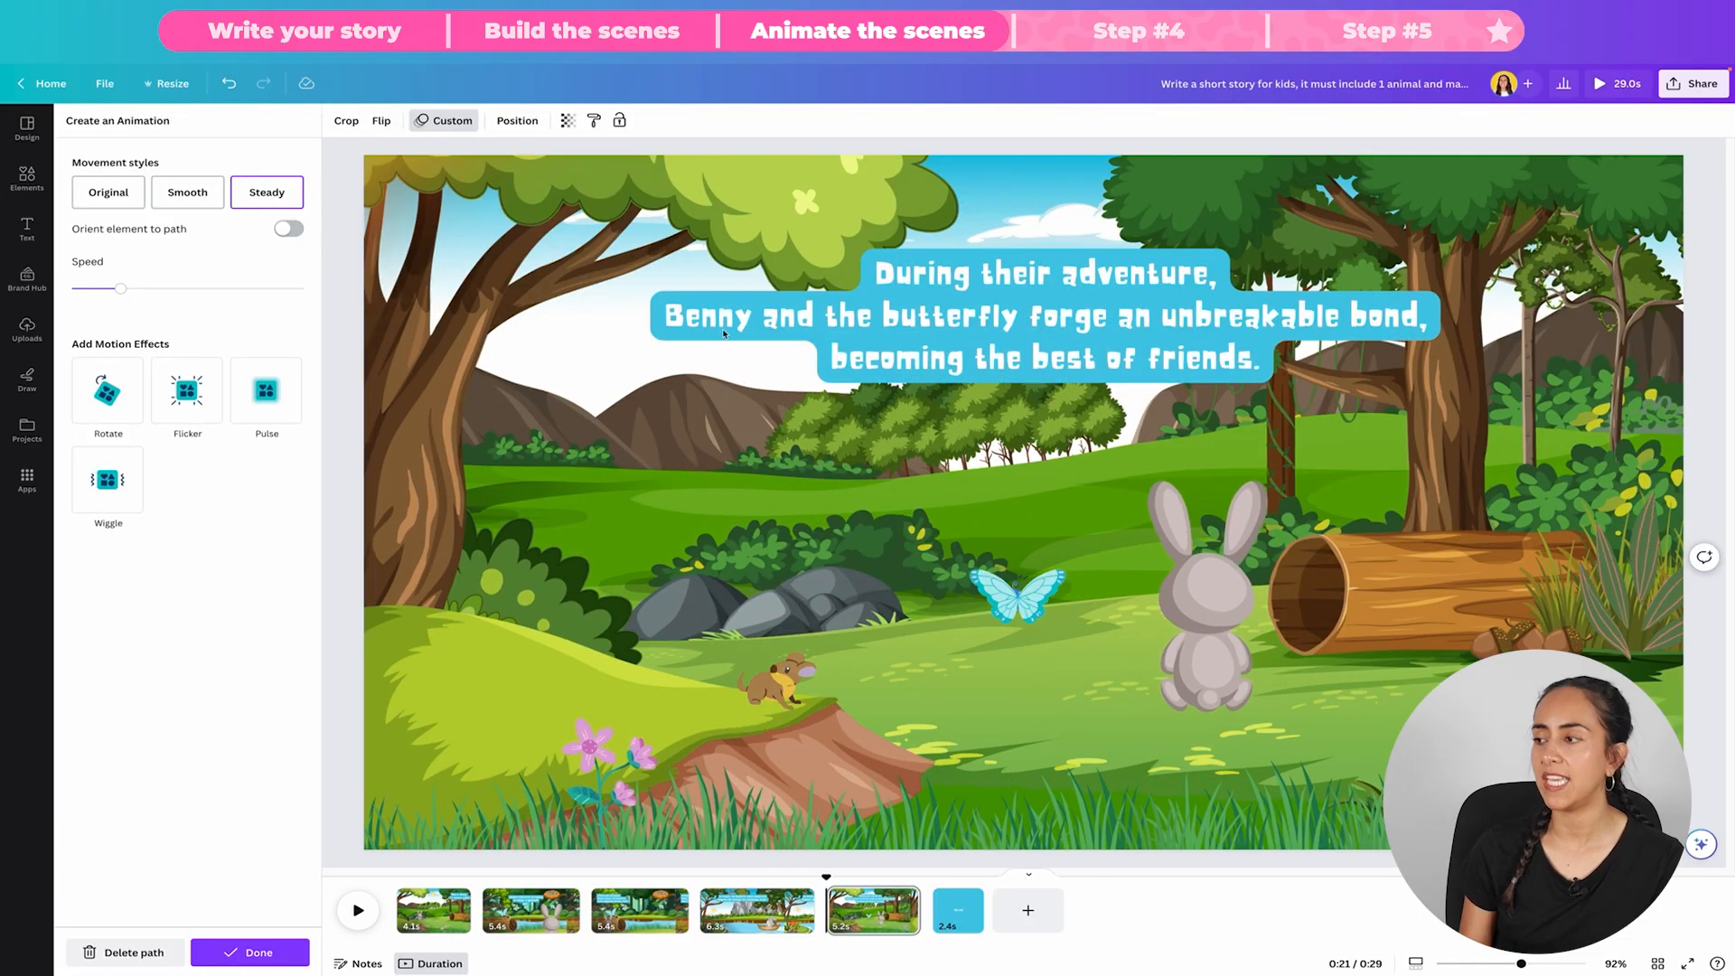
click(258, 950)
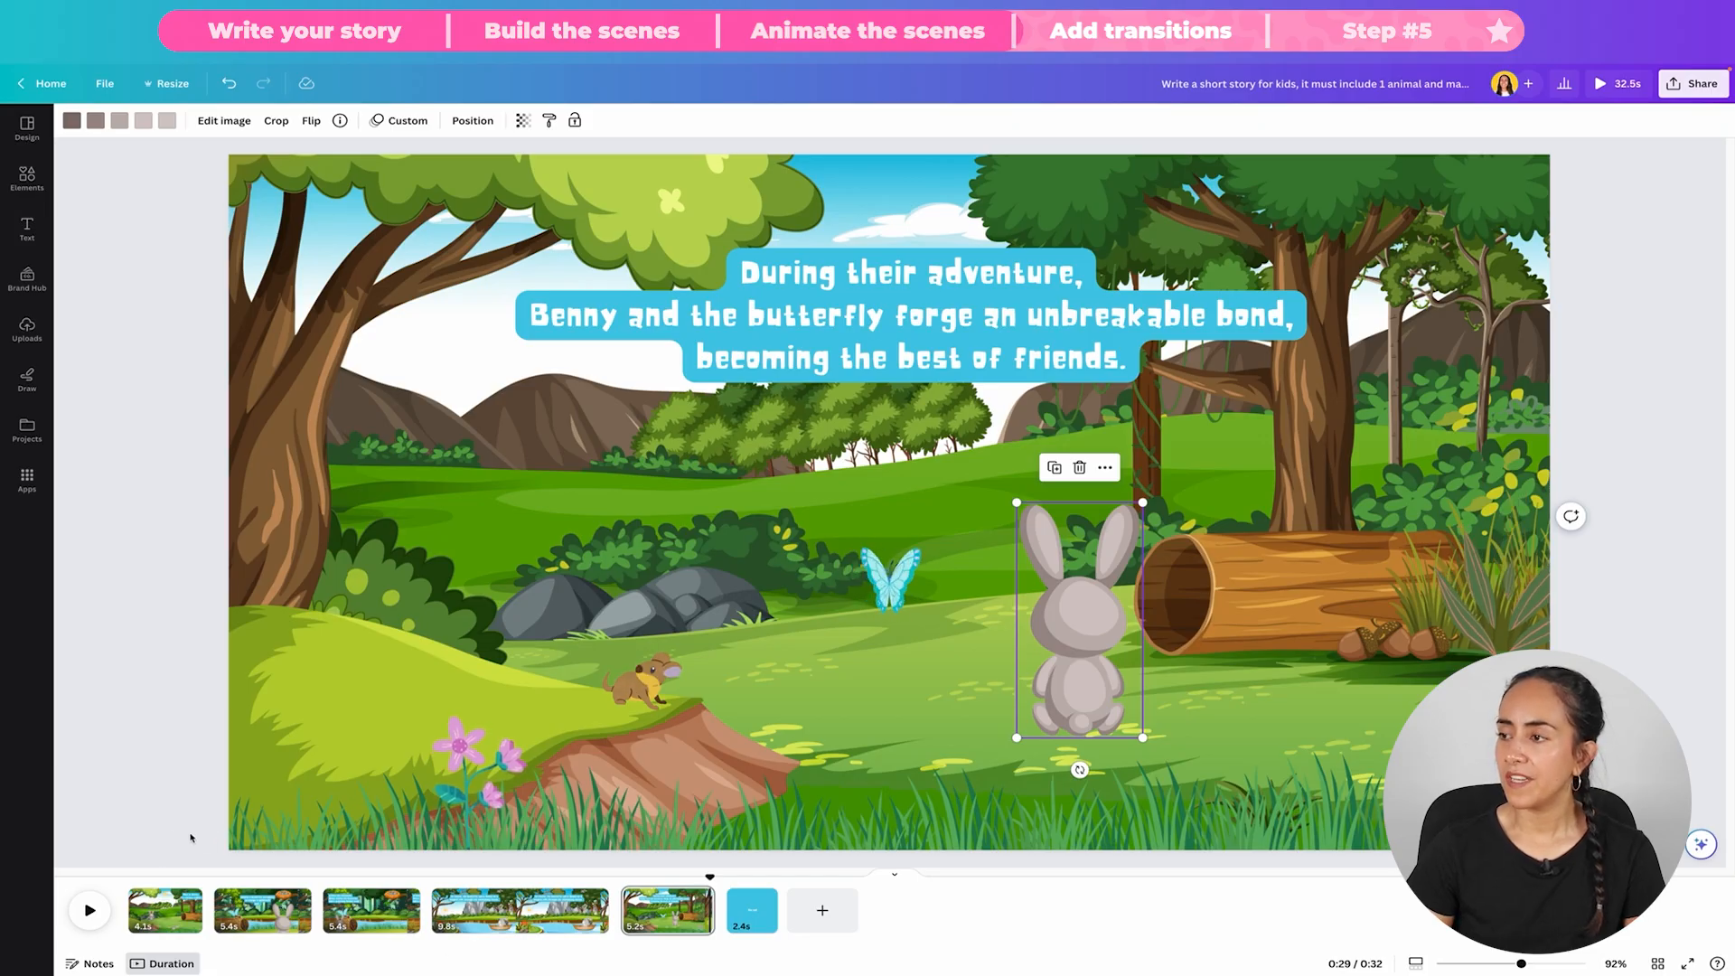
Step: Add a 0.5-second Dissolve transition after the first page and apply it between all pages
click(152, 894)
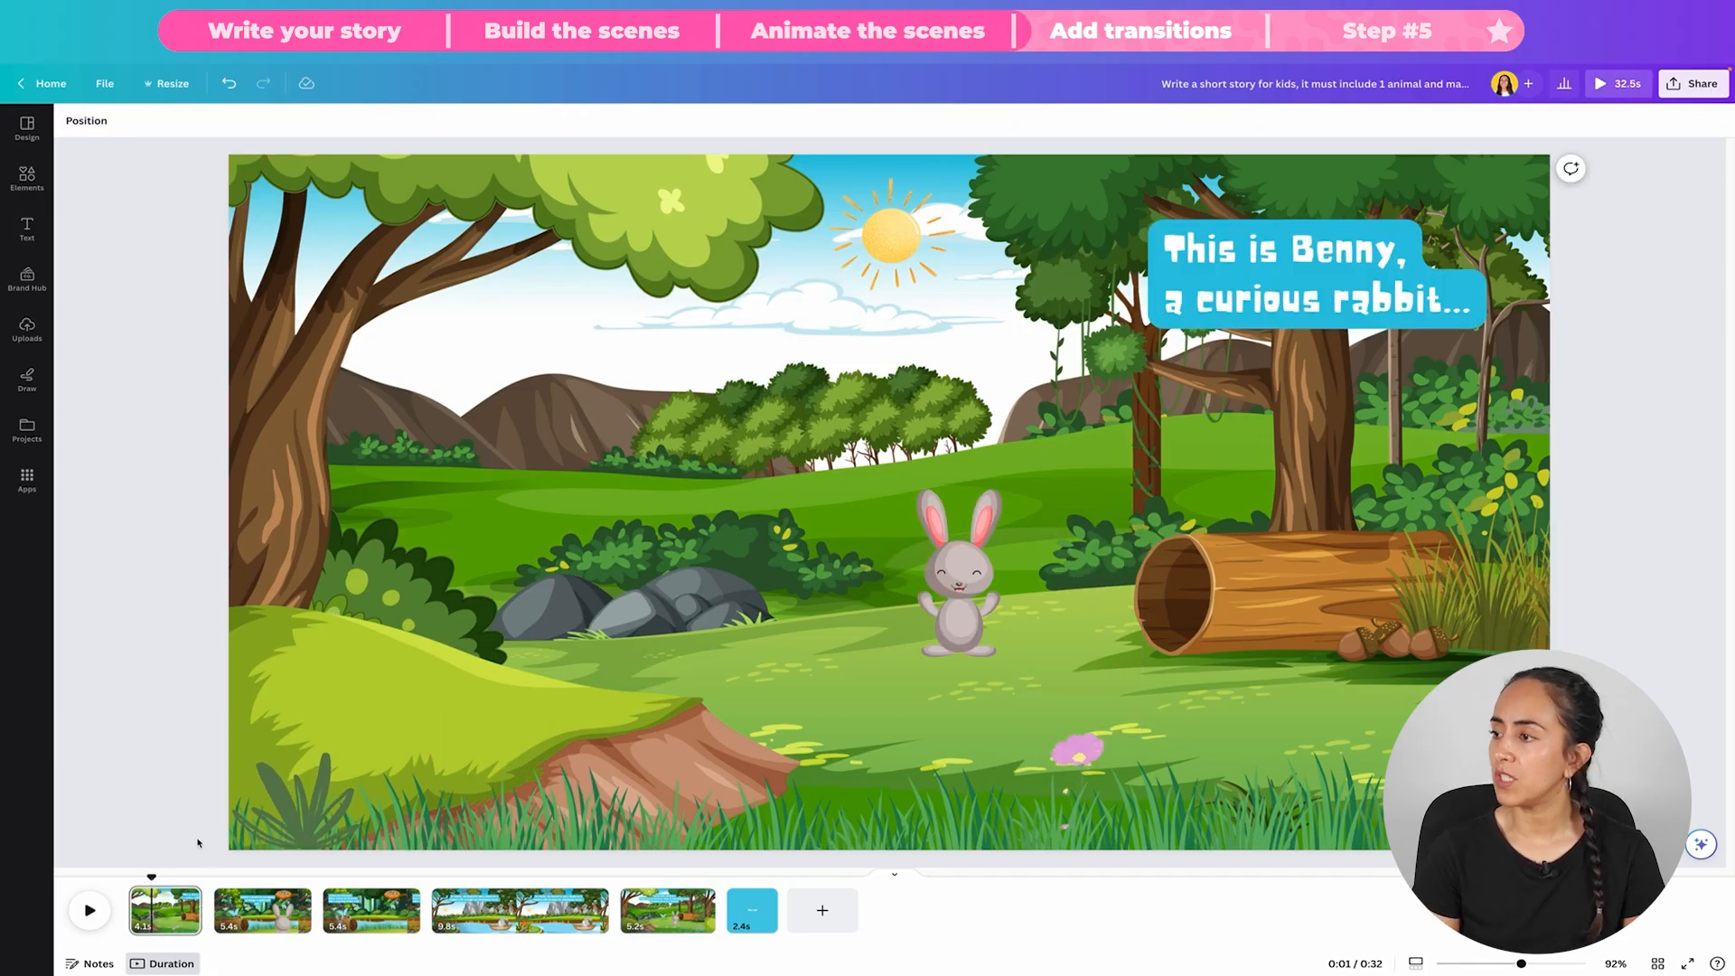
mouse_move(368, 884)
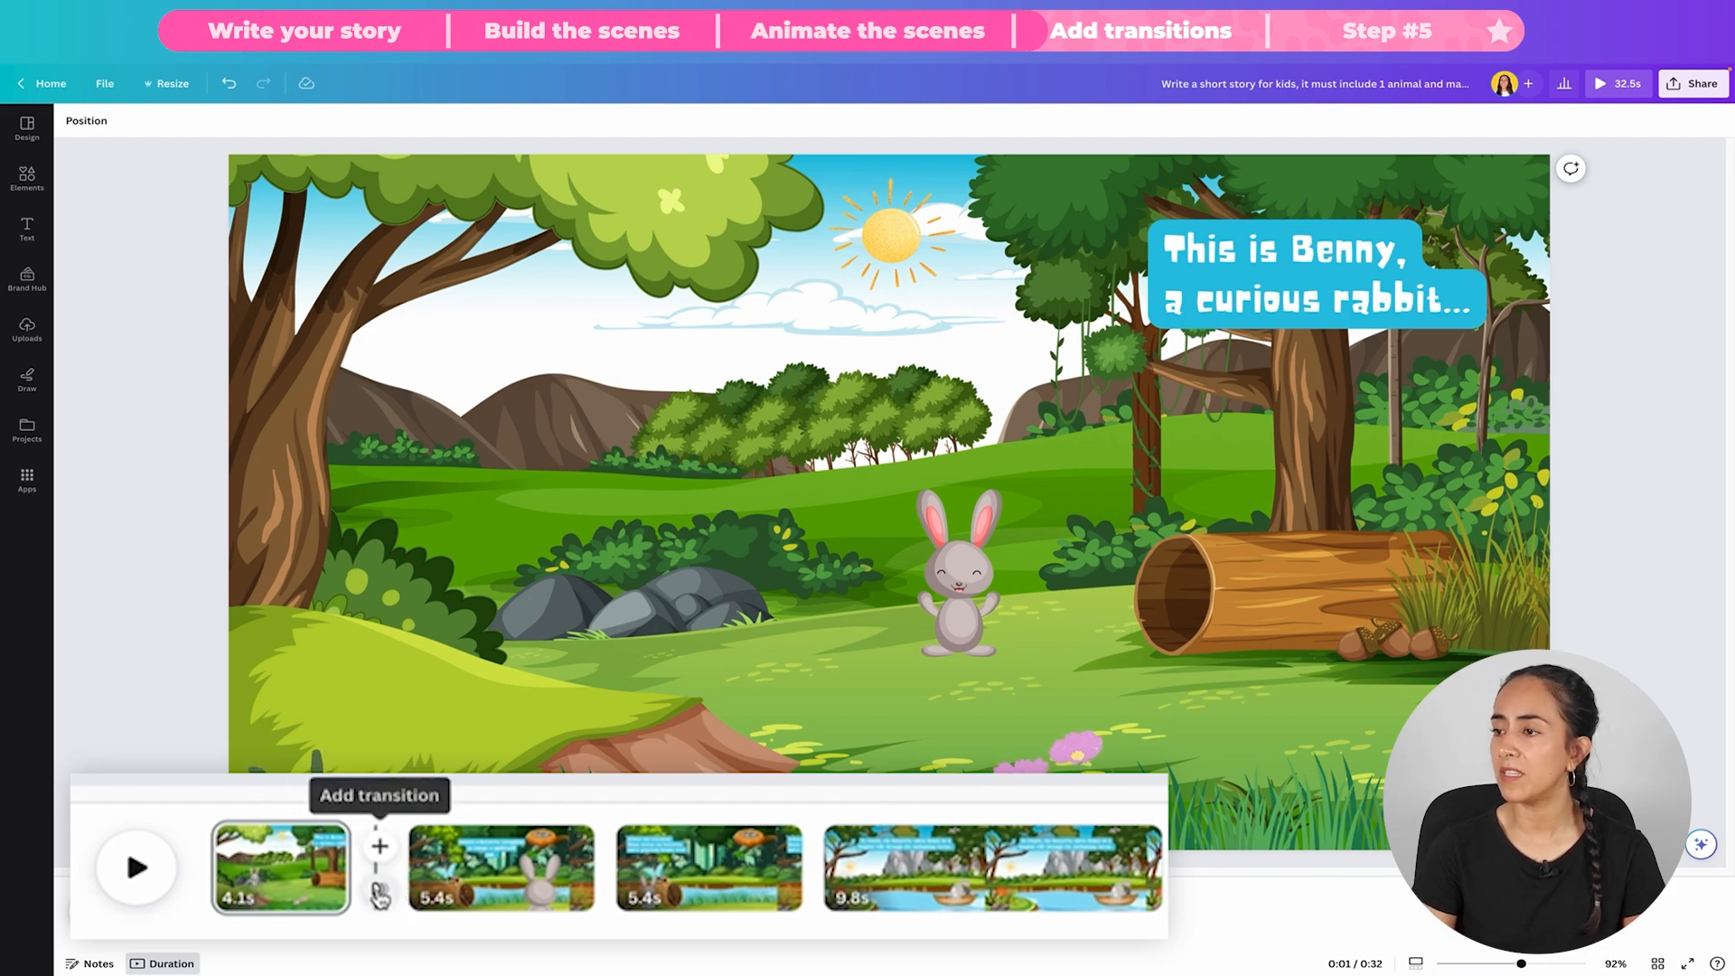
click(379, 894)
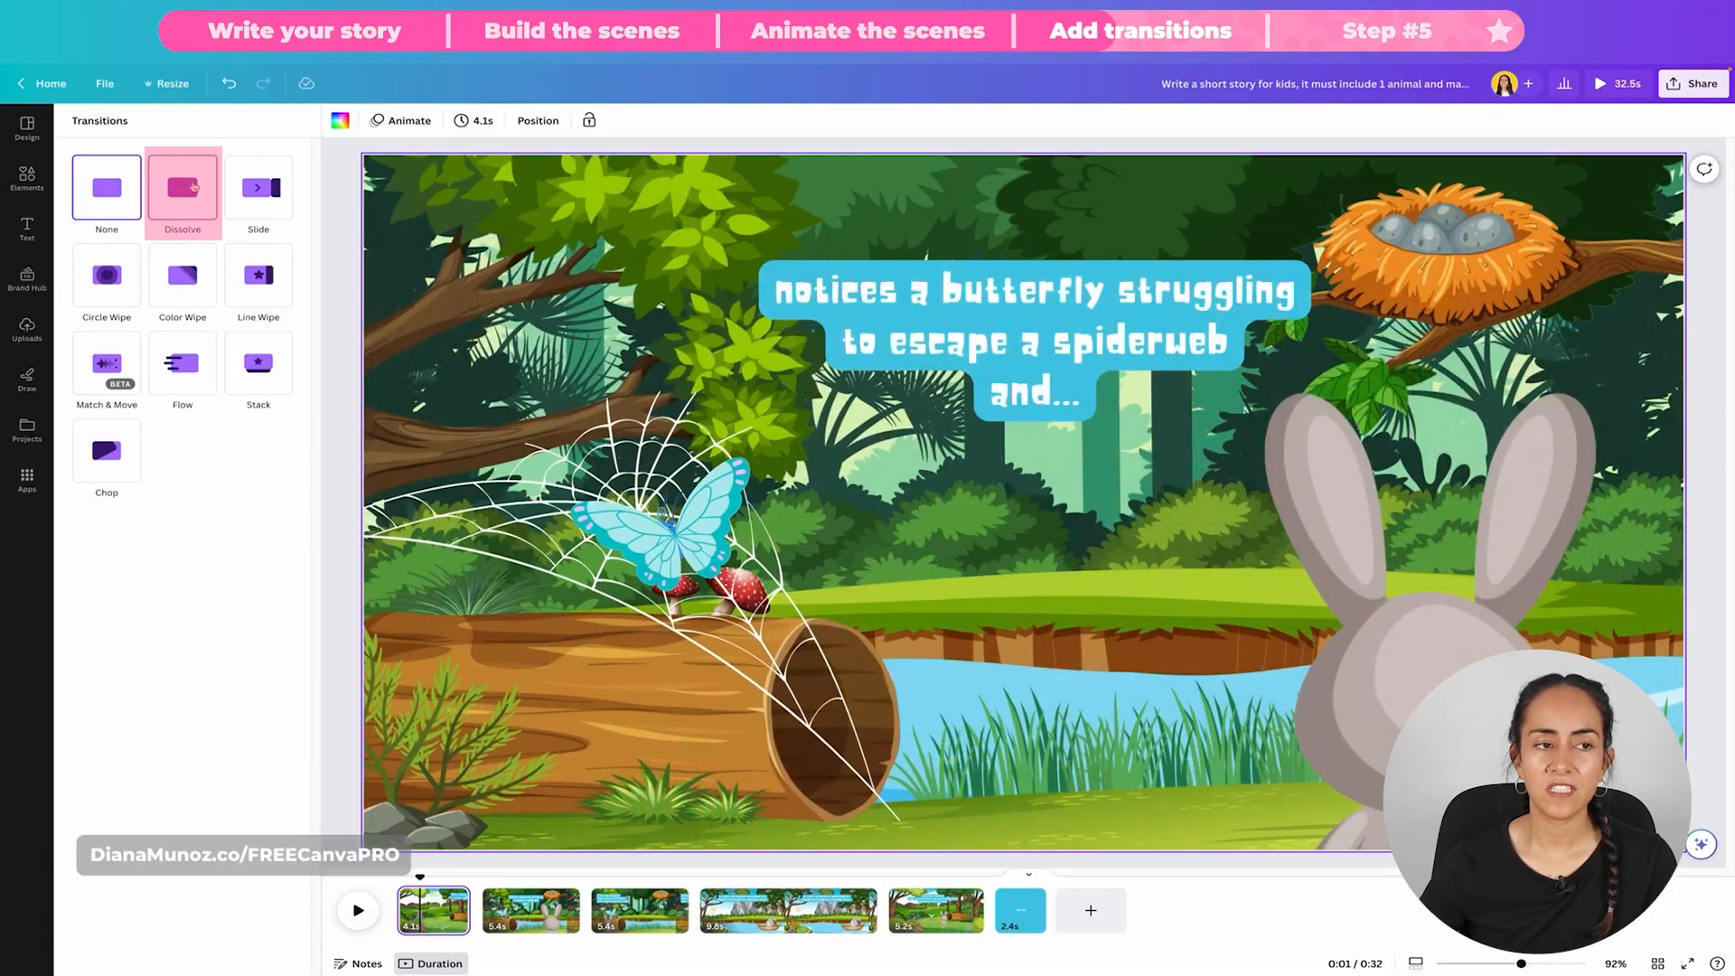
click(192, 181)
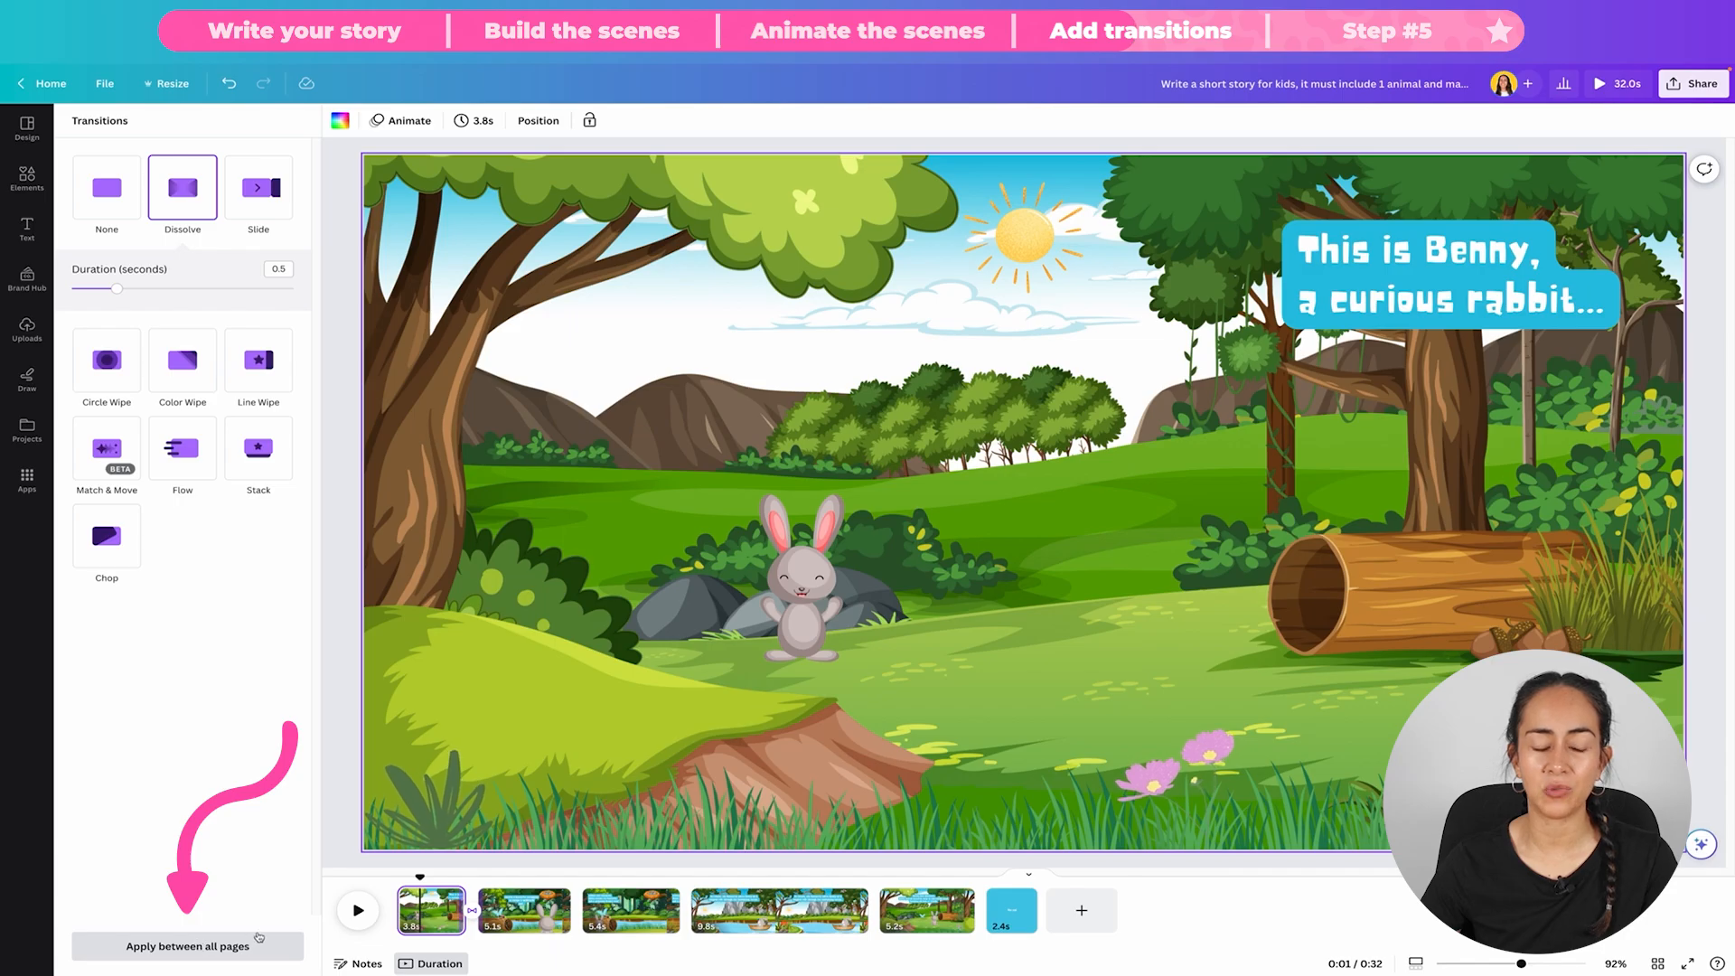
click(177, 955)
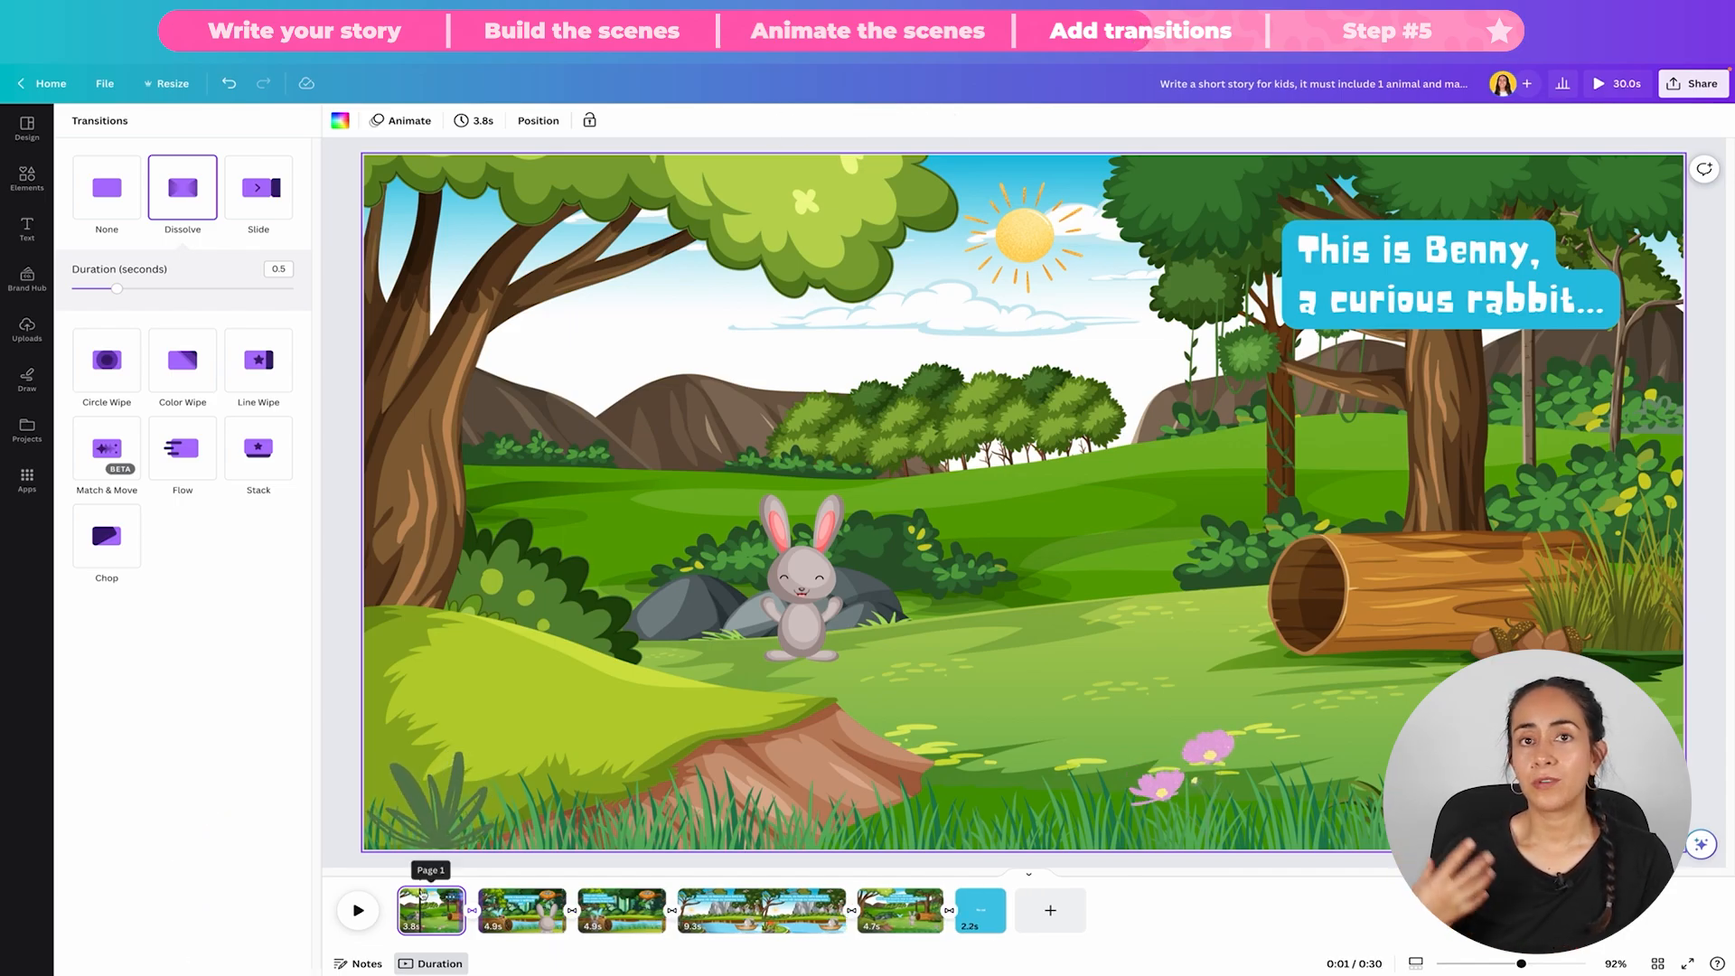
Step: Change the transition between the second and third scenes from Dissolve to Match & Move
drag(421, 874, 524, 869)
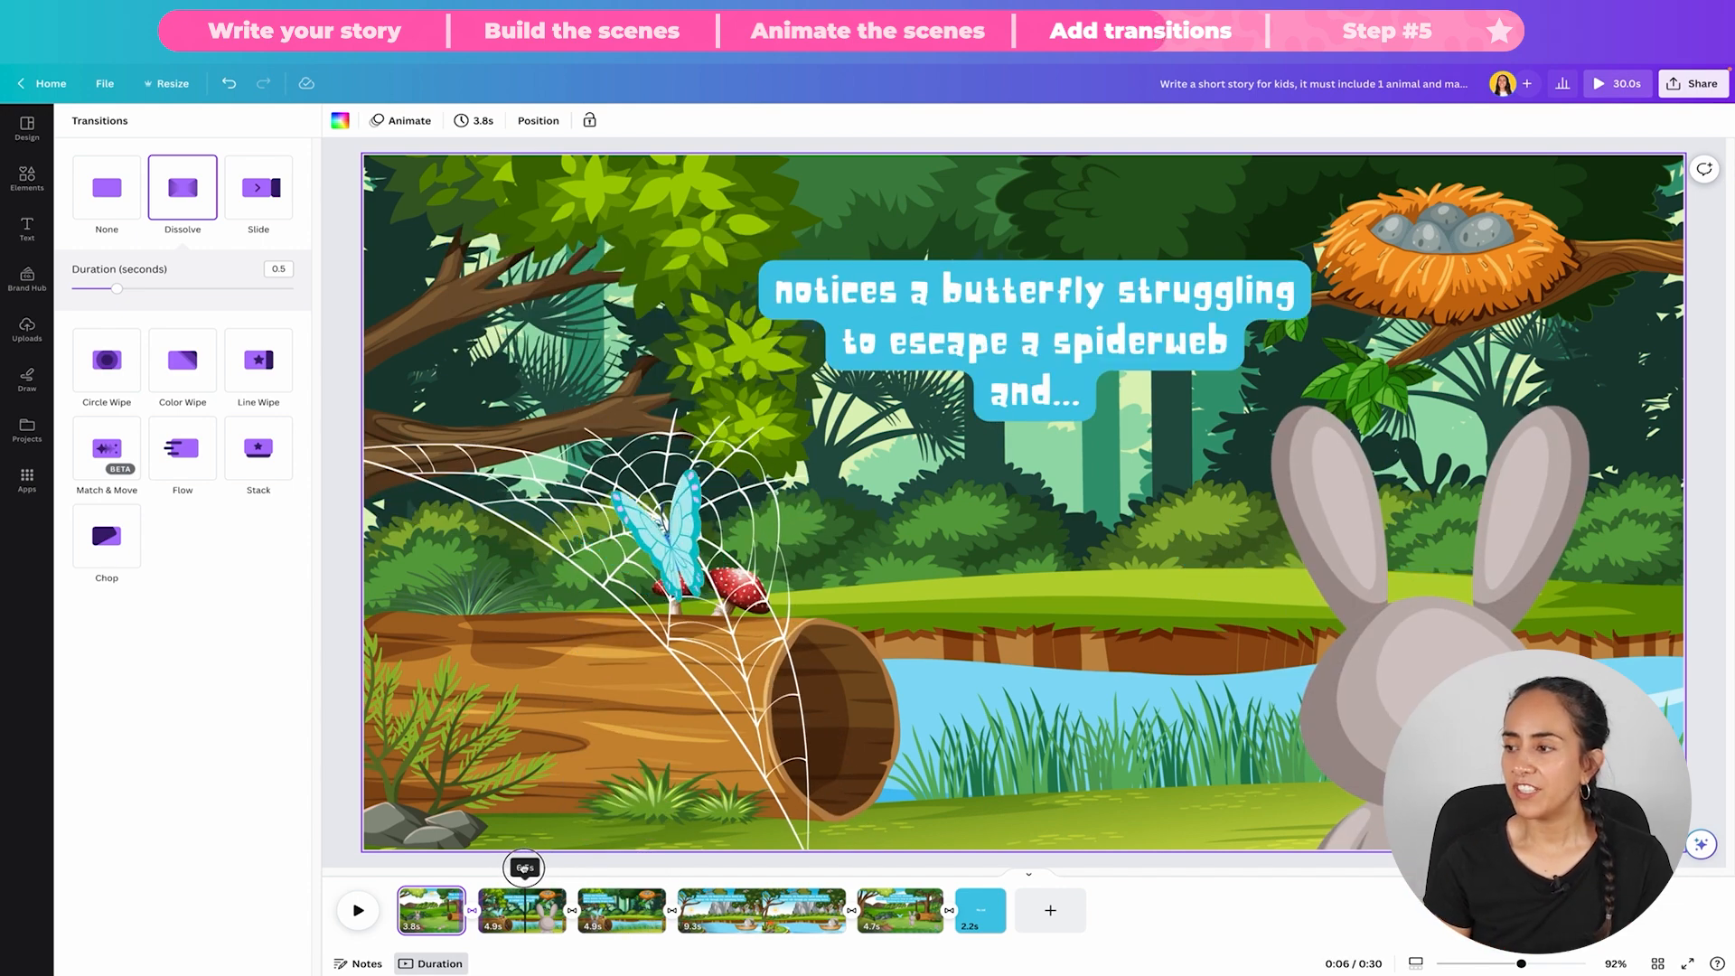
click(524, 869)
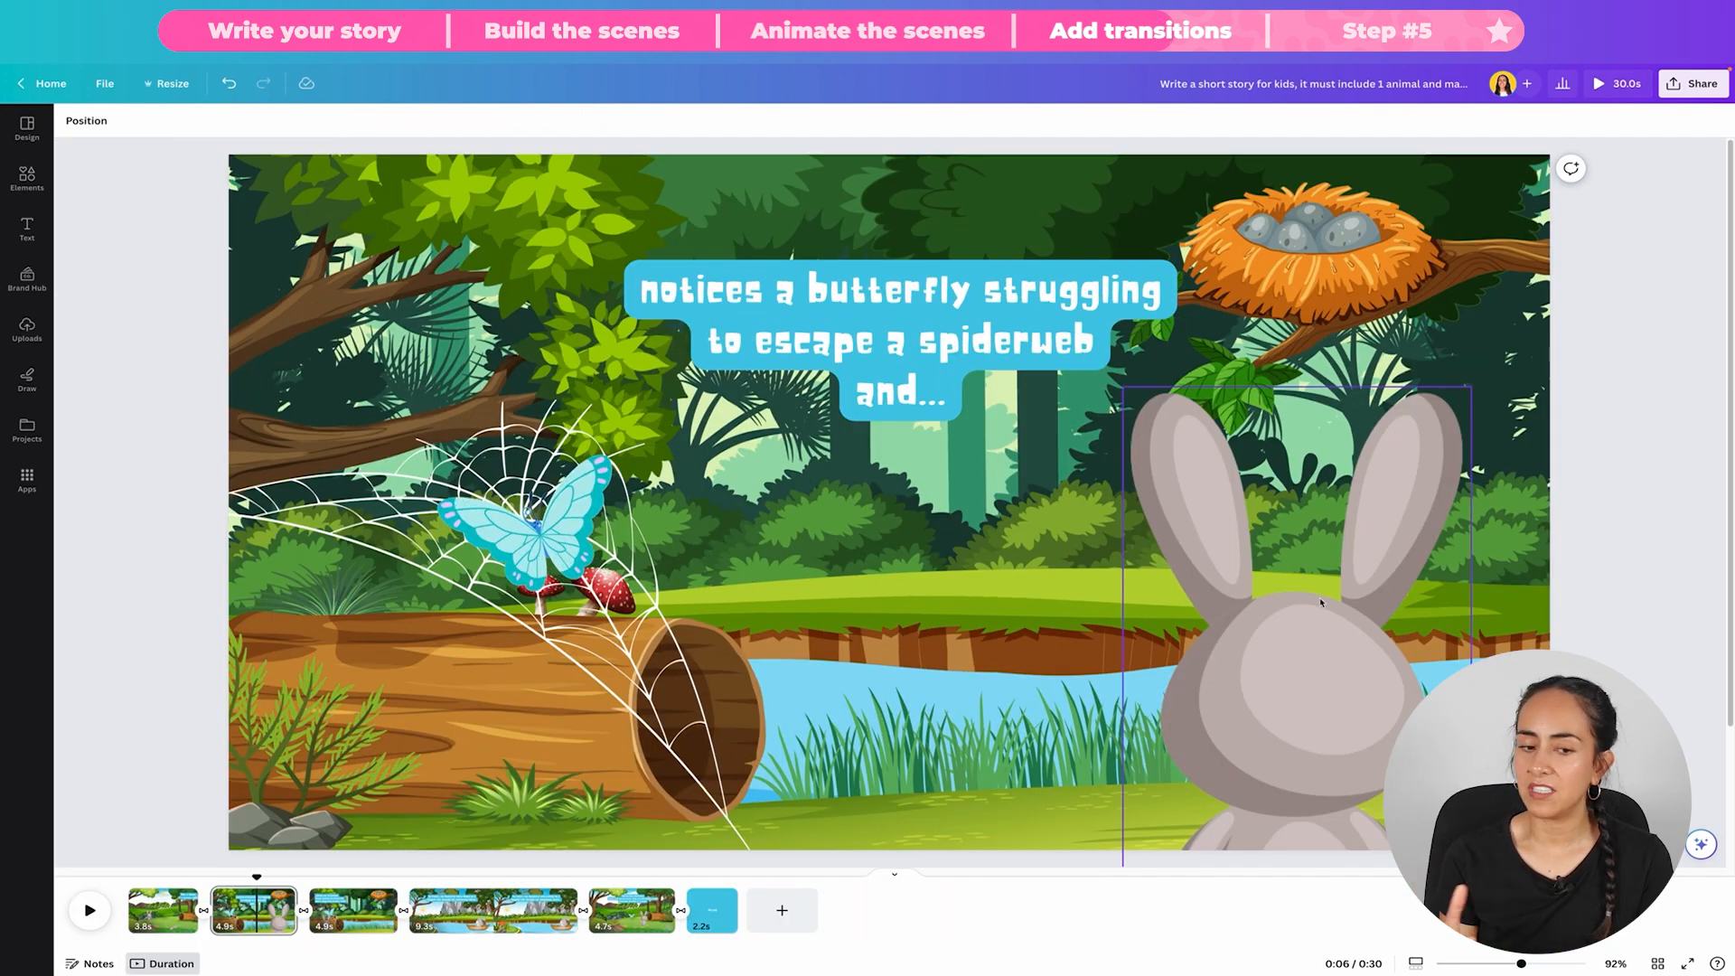
click(1169, 524)
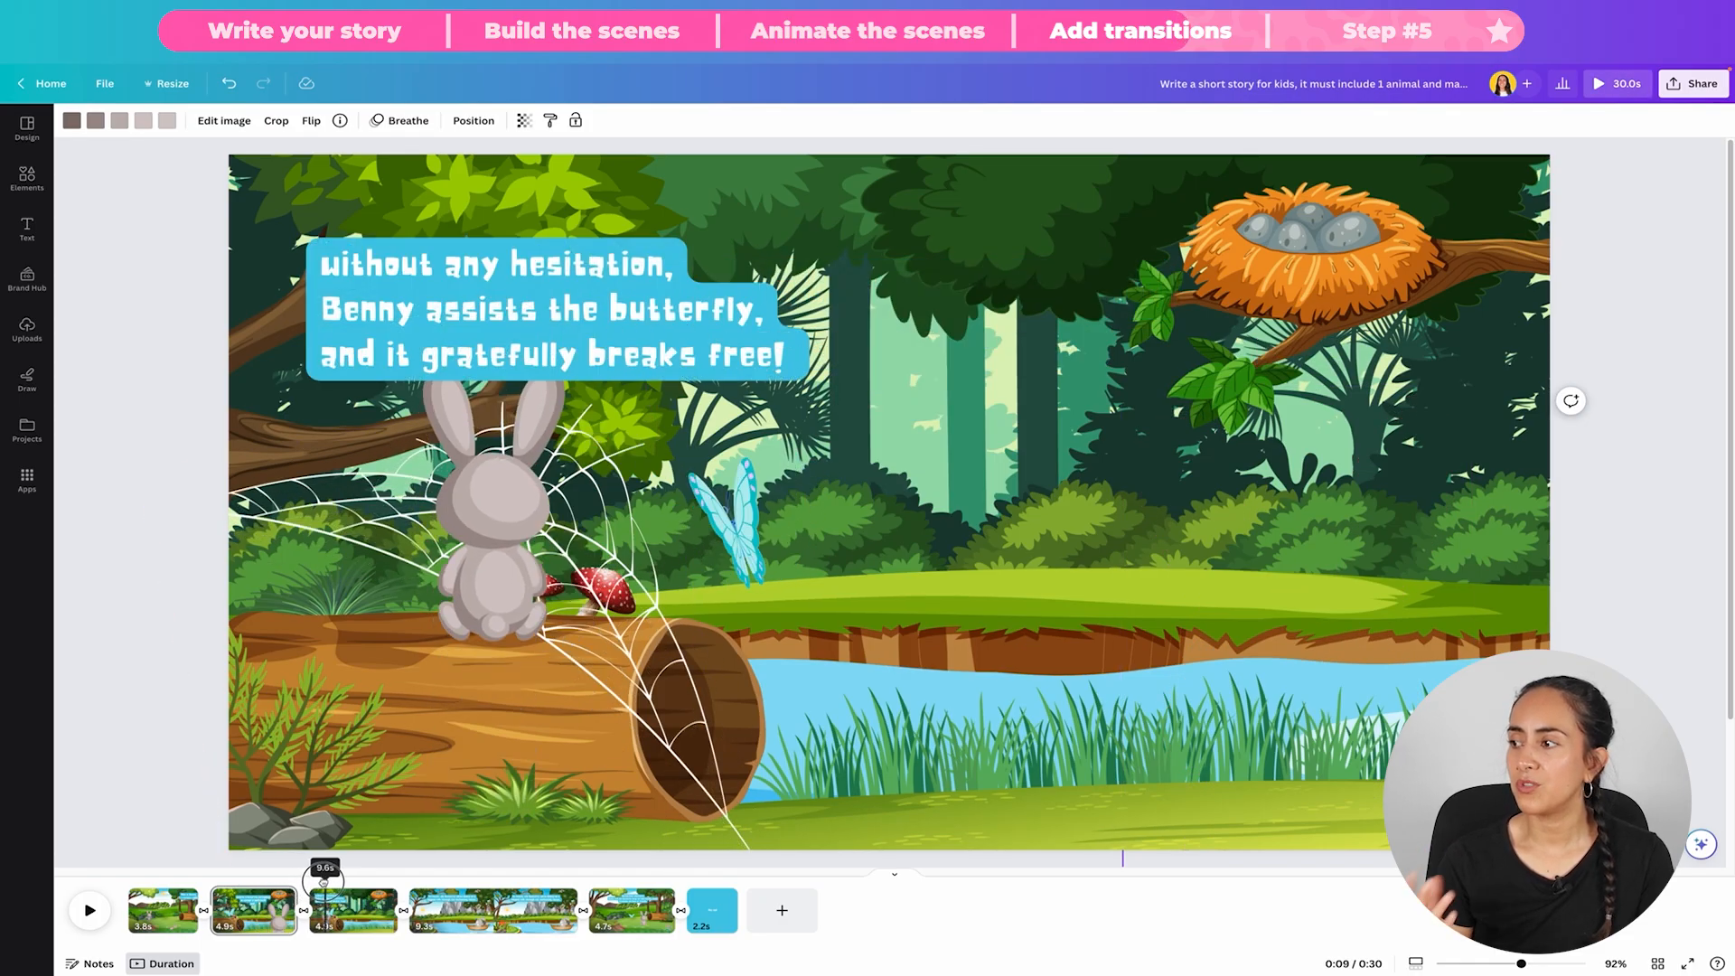
click(306, 912)
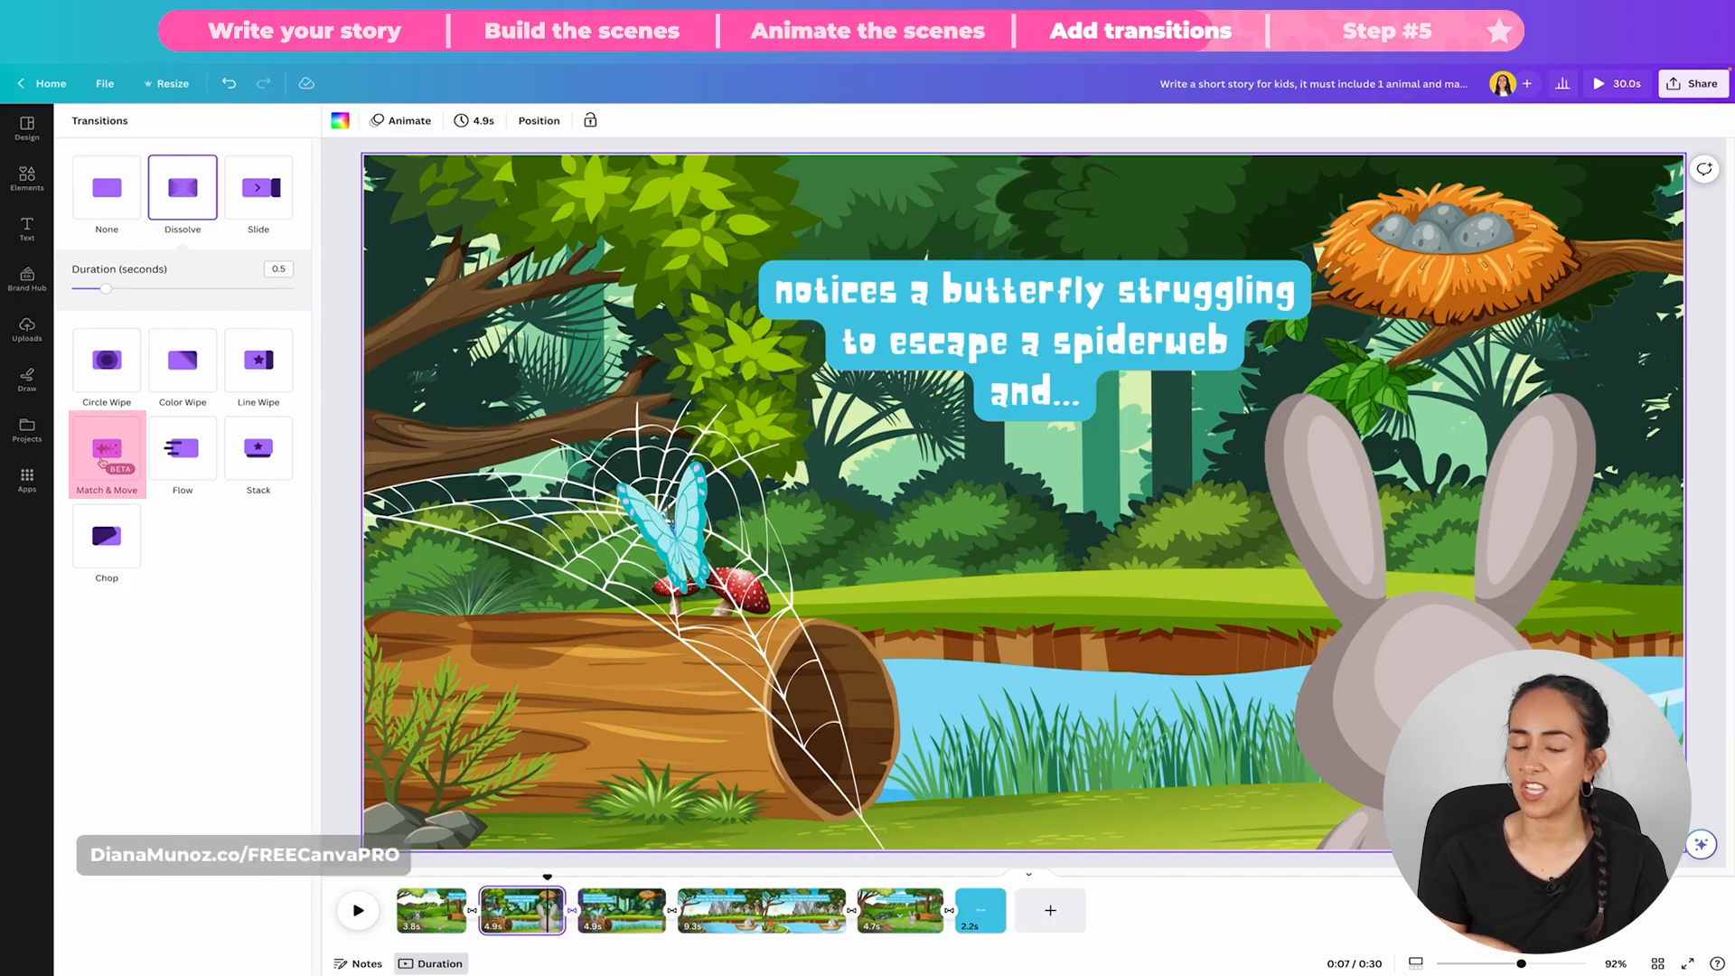
click(101, 462)
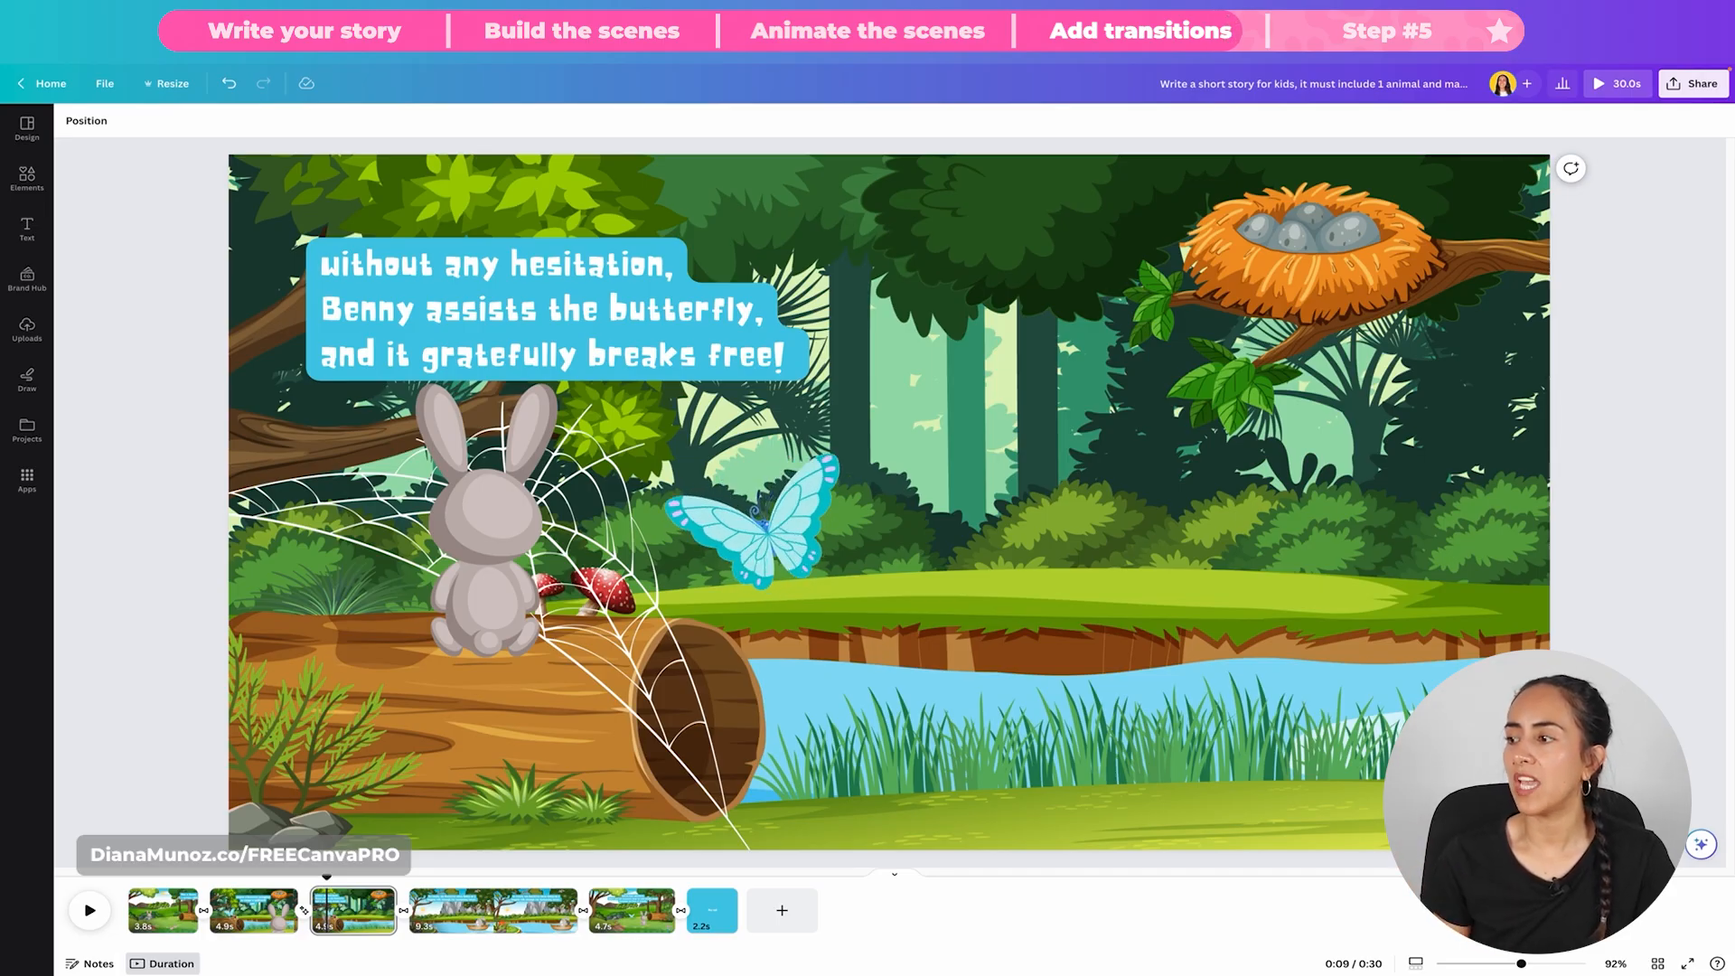
Step: Preview the Match & Move transition by scrubbing from the second scene into the third scene
click(277, 908)
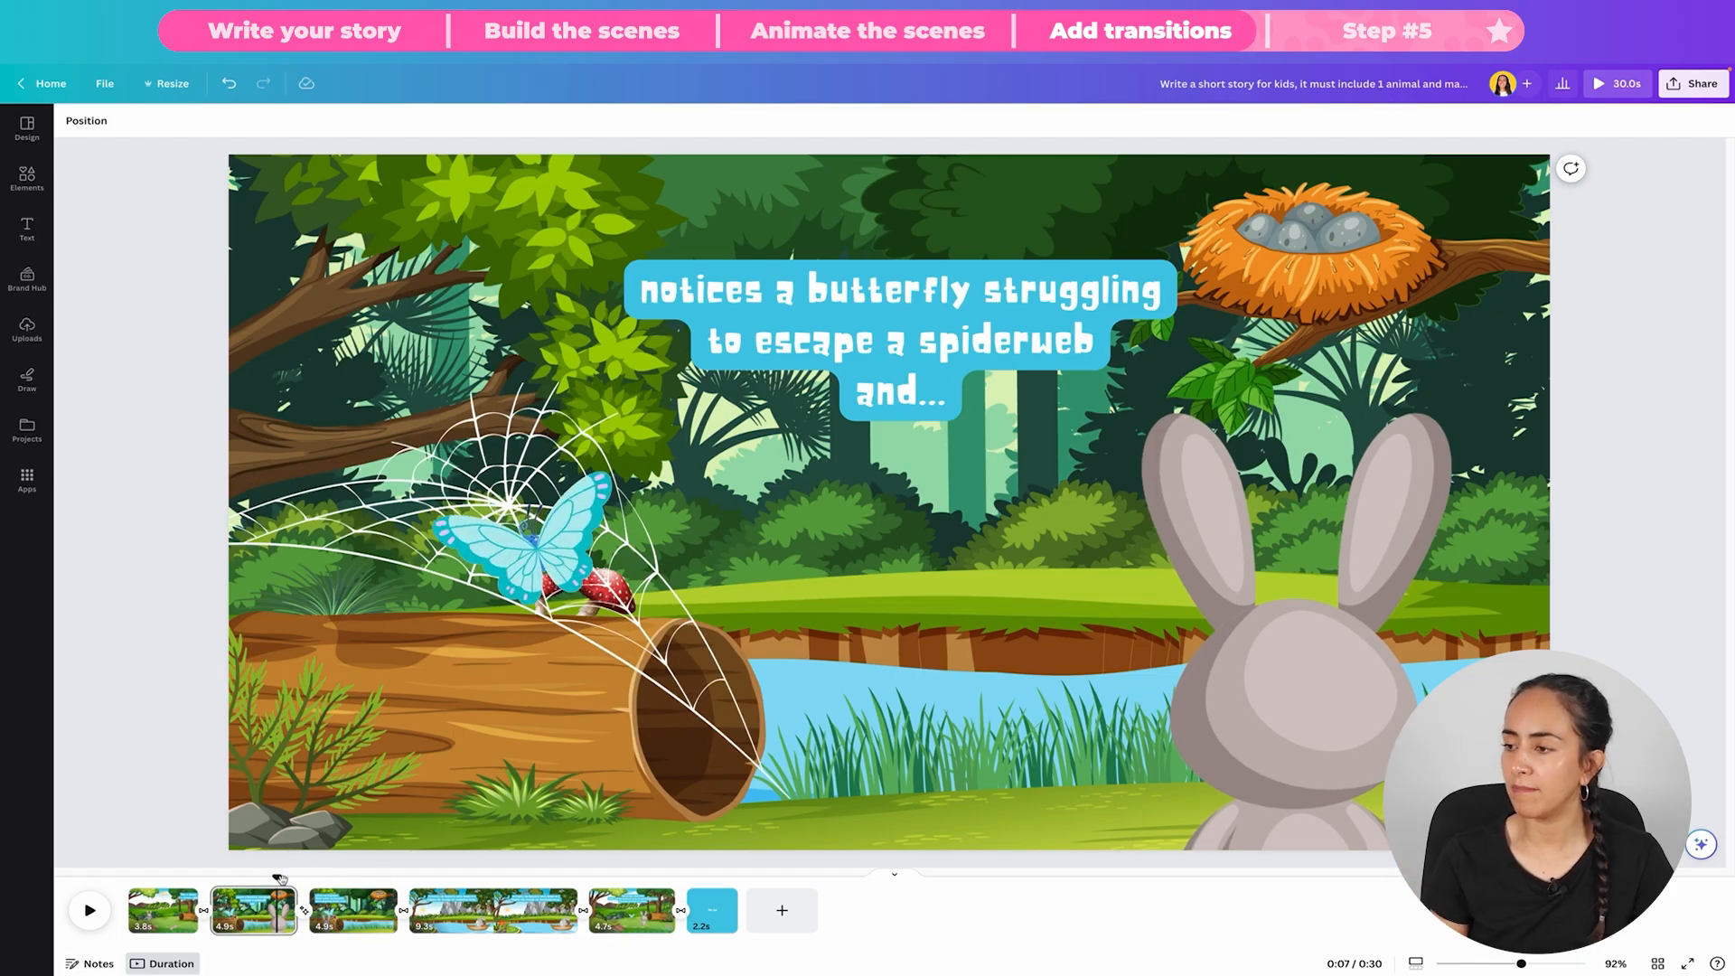
drag(279, 878, 318, 890)
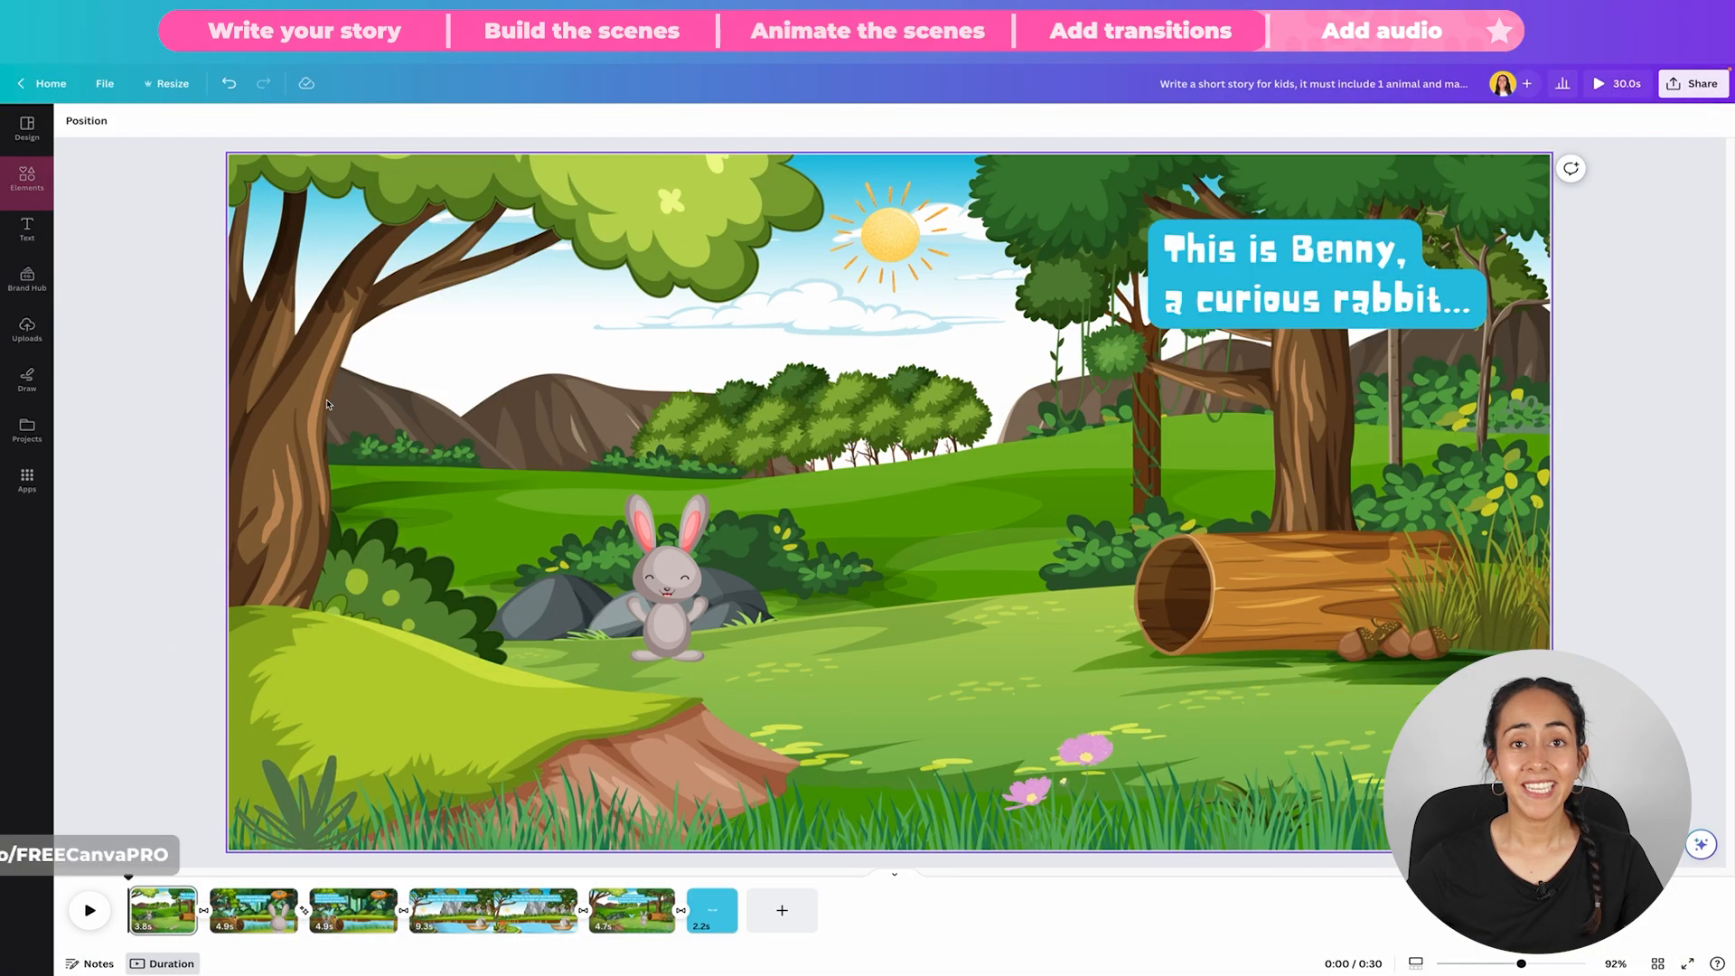
Step: Open the full audio library and search it for "forest"
click(32, 181)
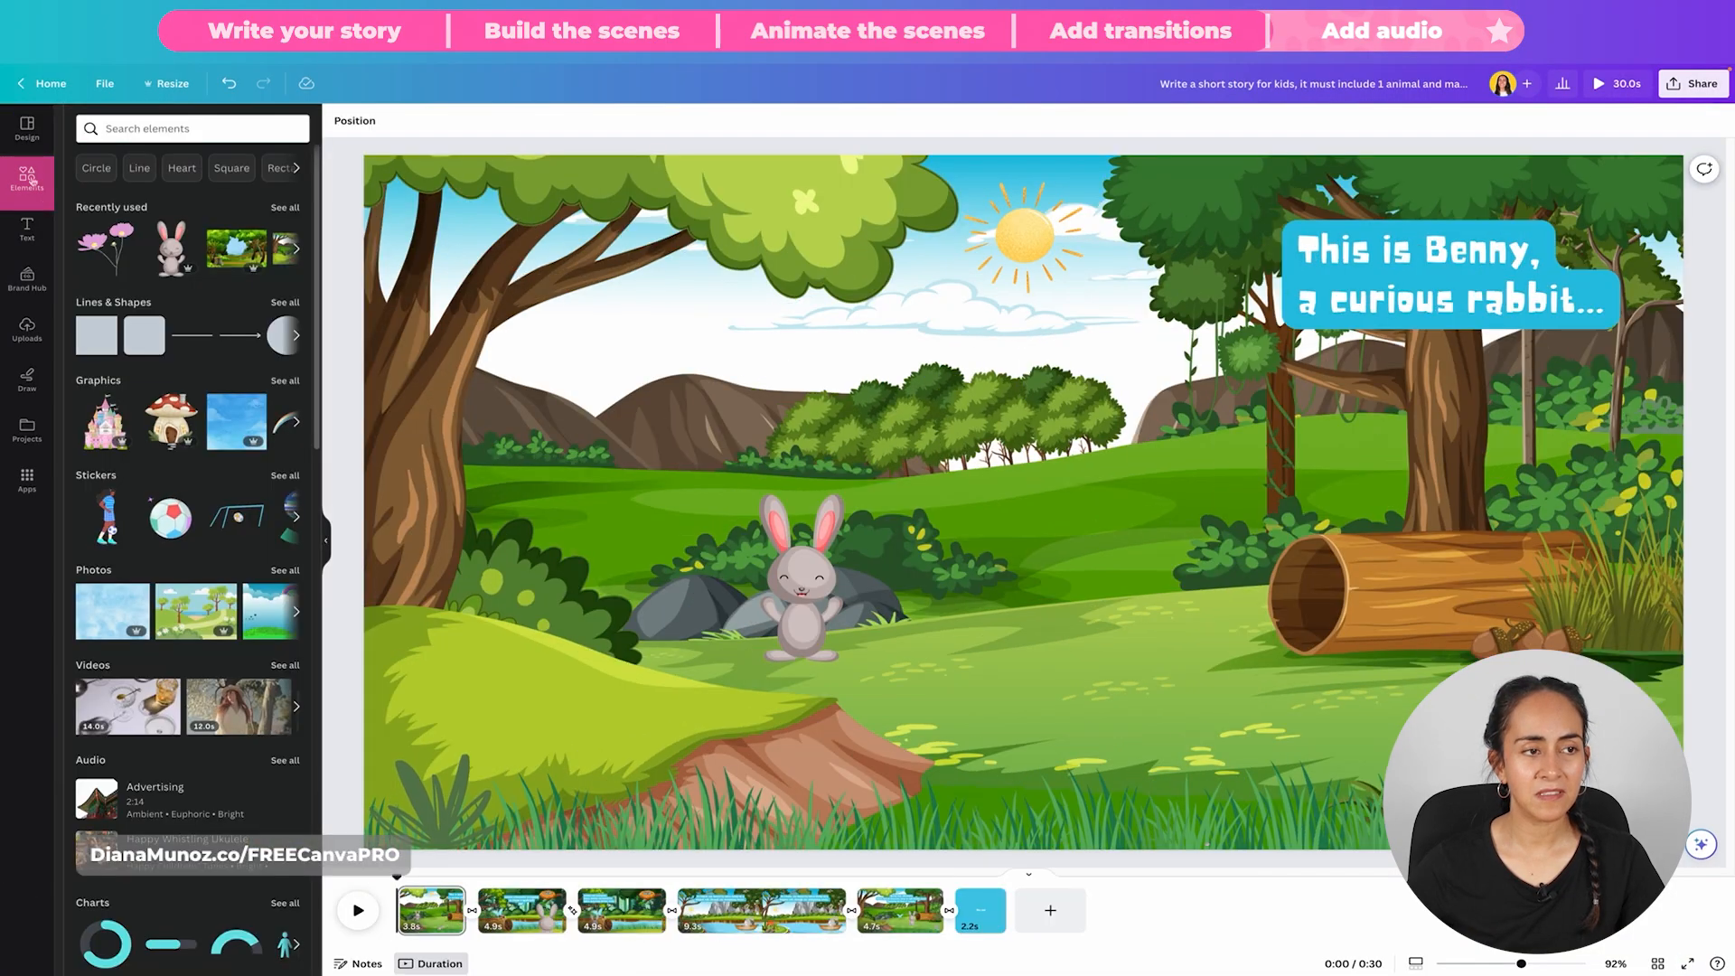
scroll(110, 502, down, 3)
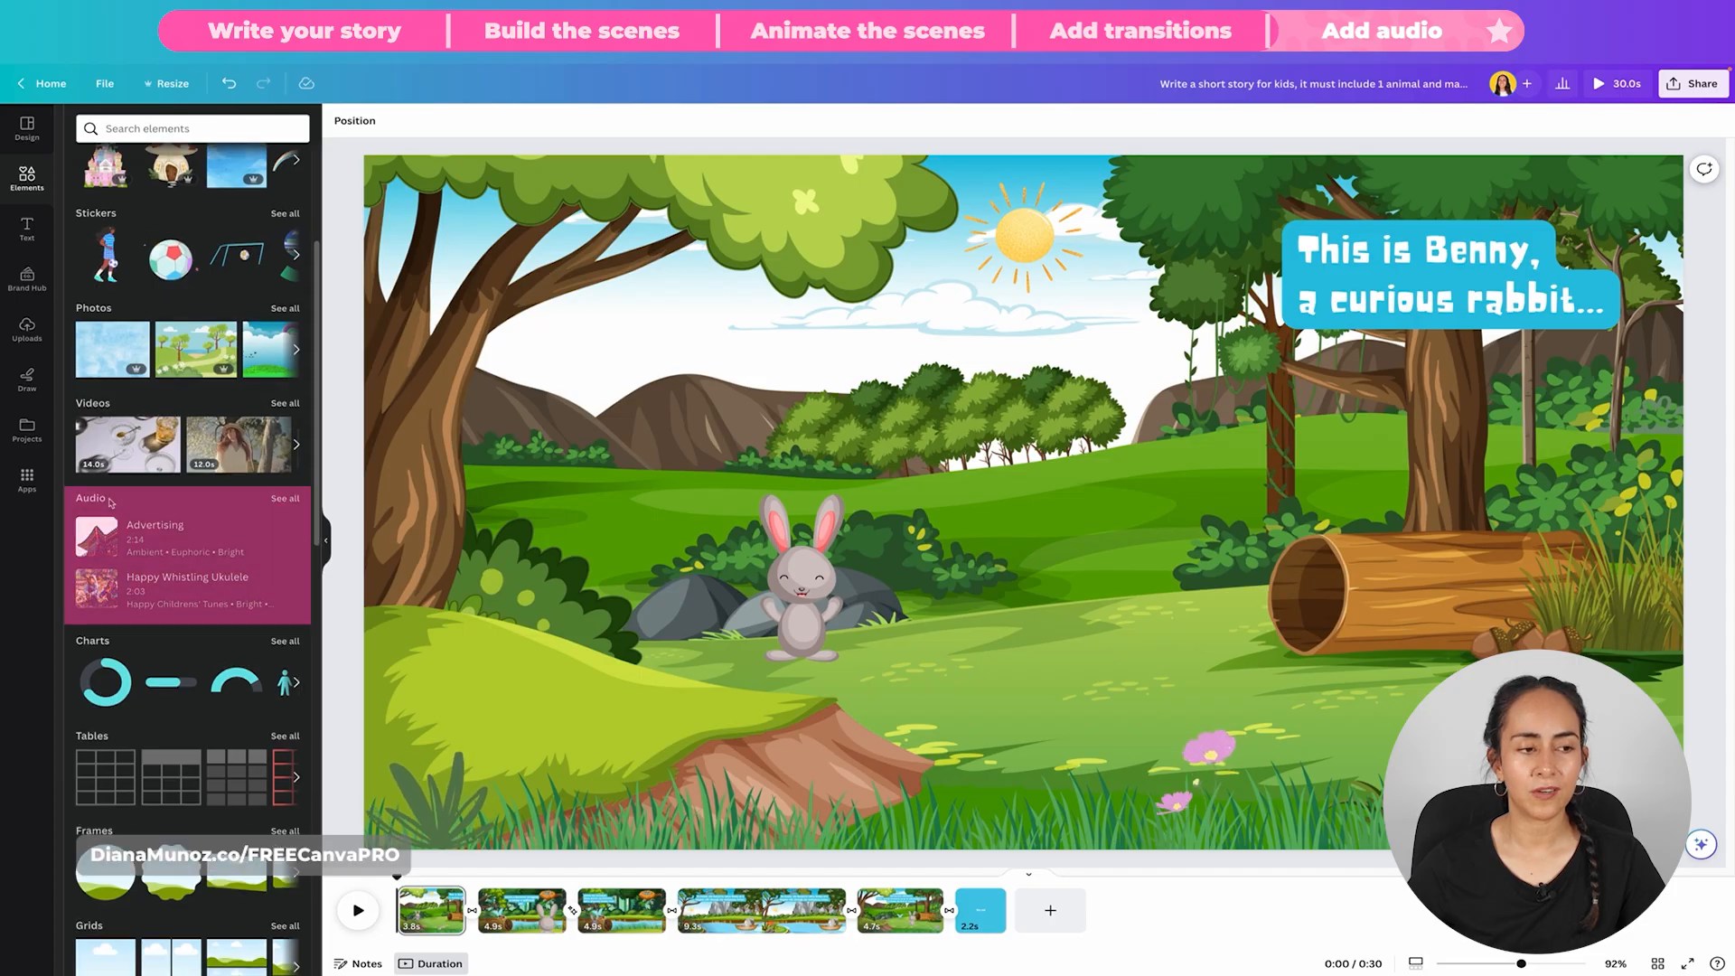
click(285, 497)
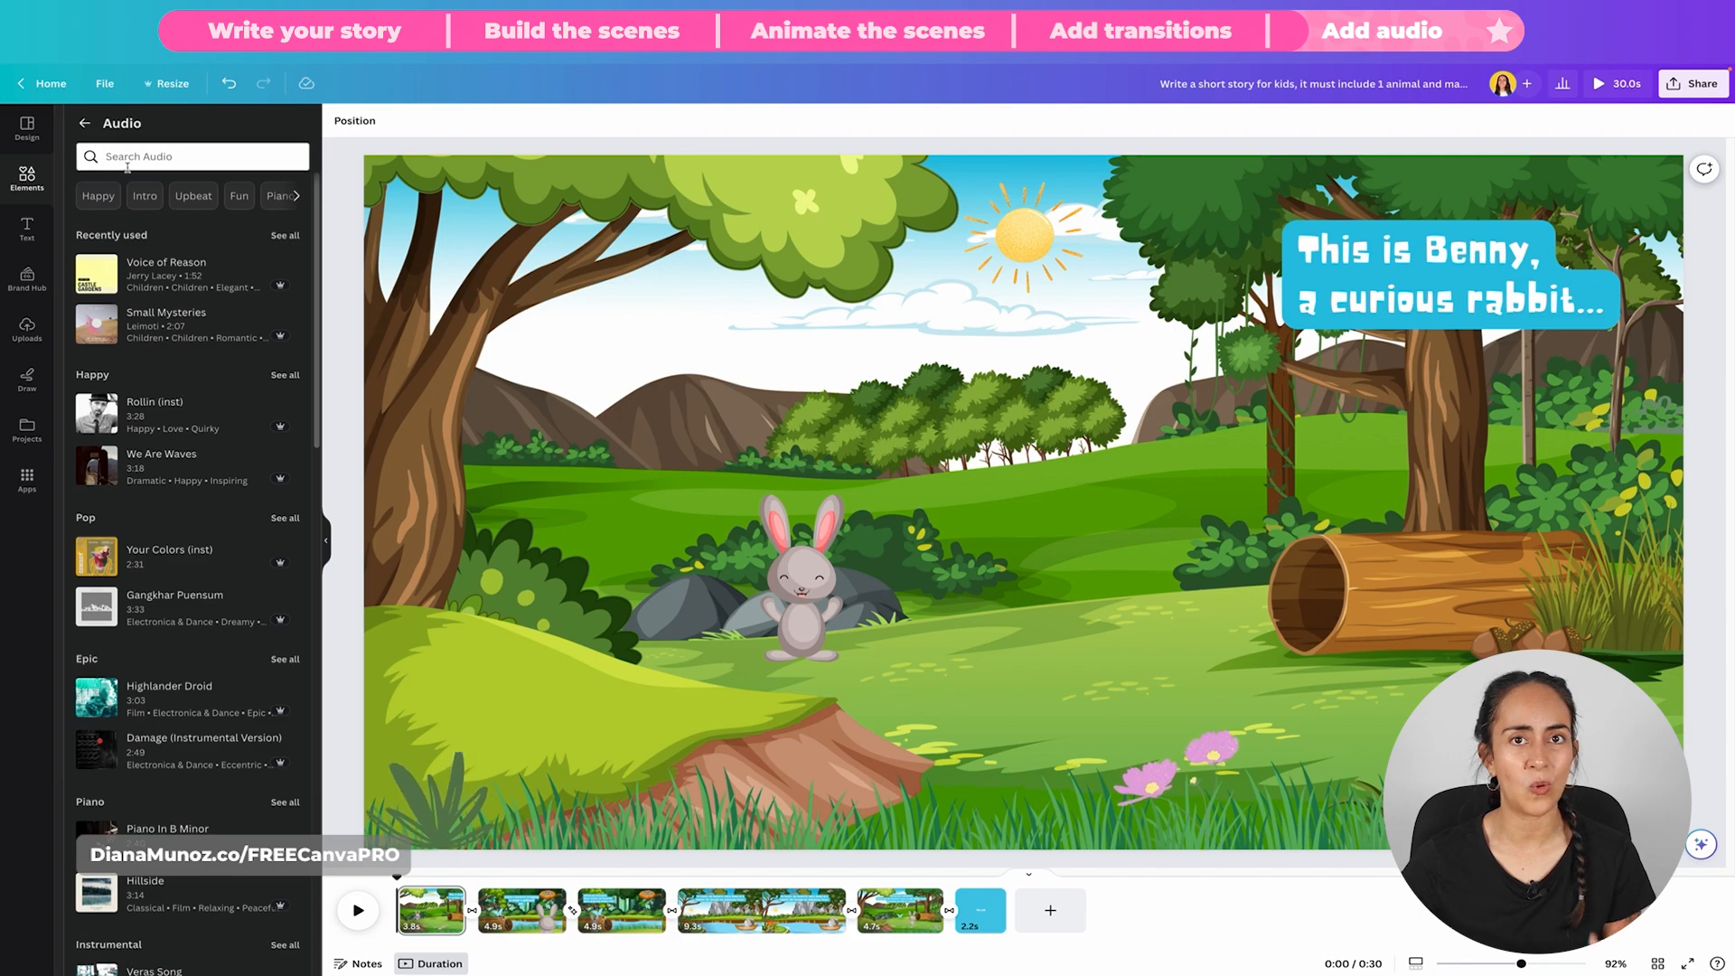
text(forest)
key(Return)
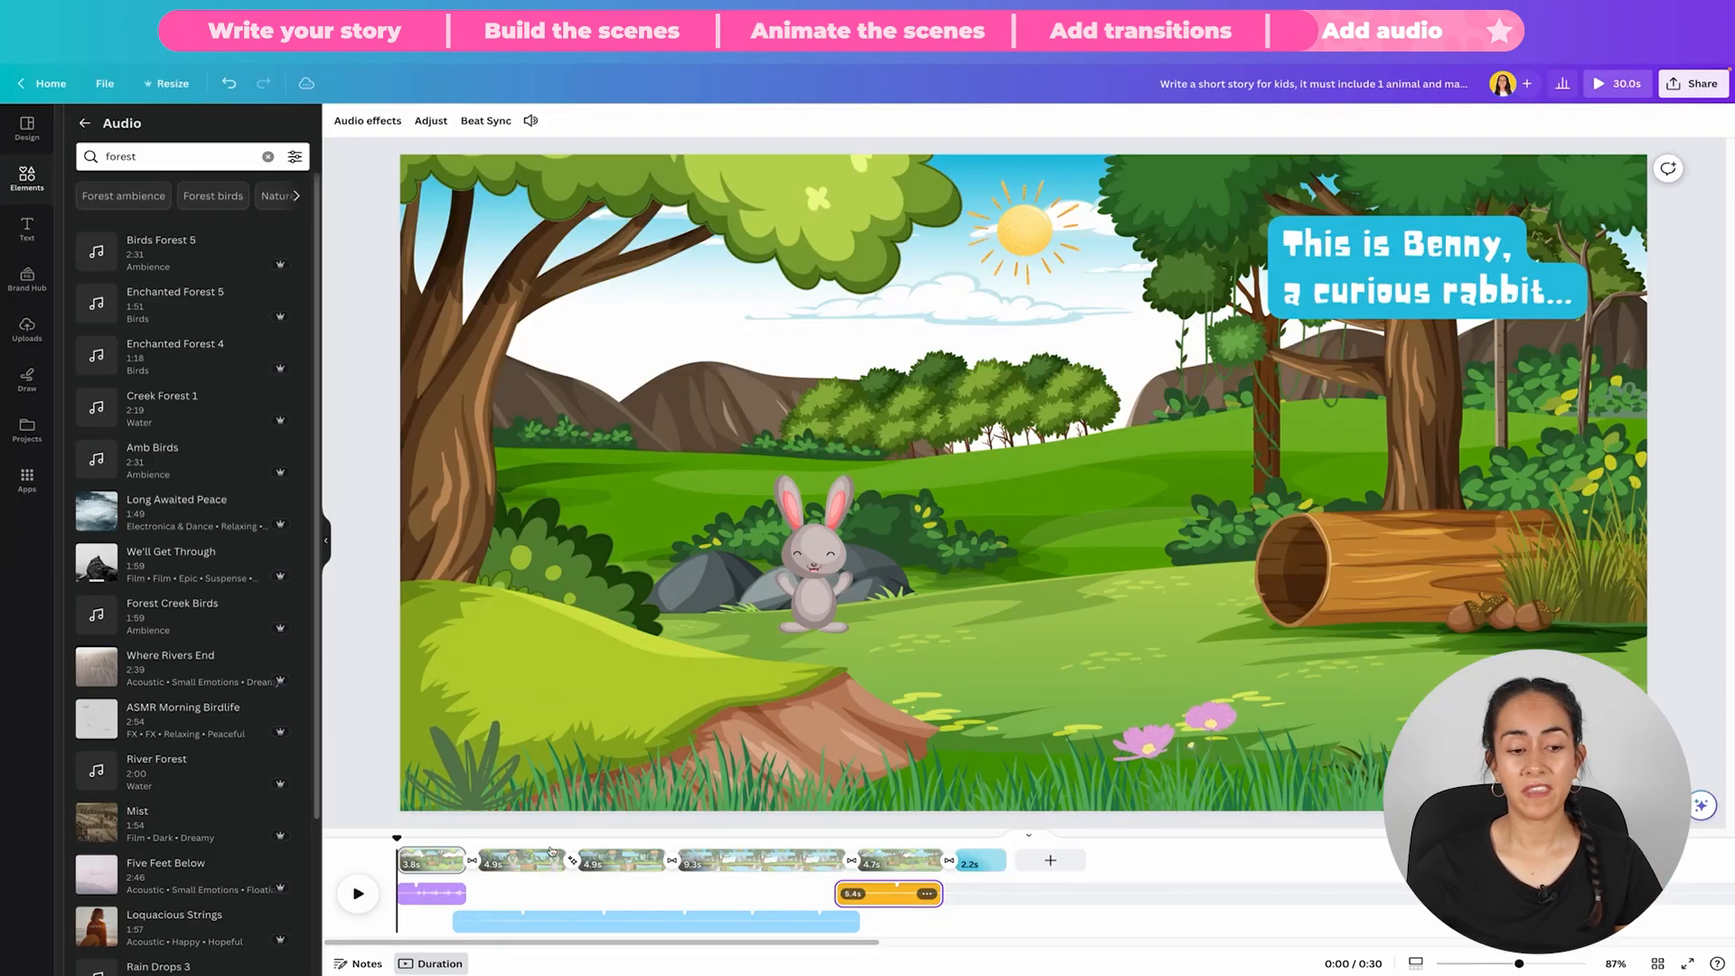
Step: Scrub through the first scene and go to the second to check how the audio clips line up with the pages
drag(398, 838, 429, 840)
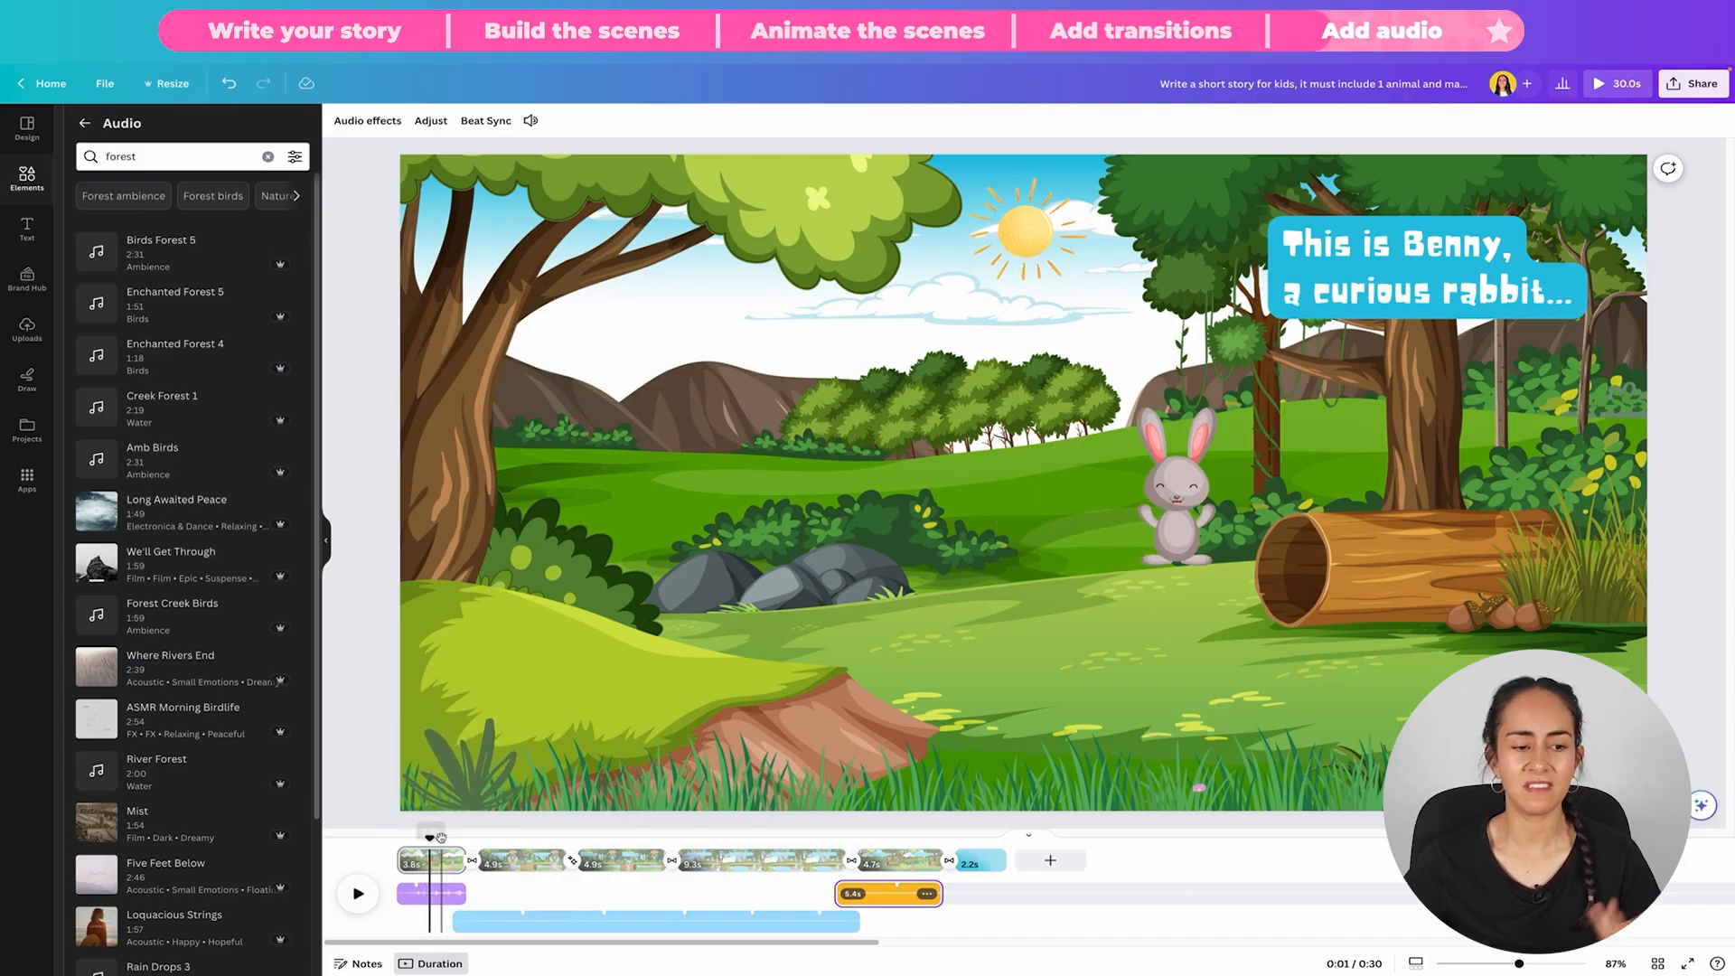
click(513, 859)
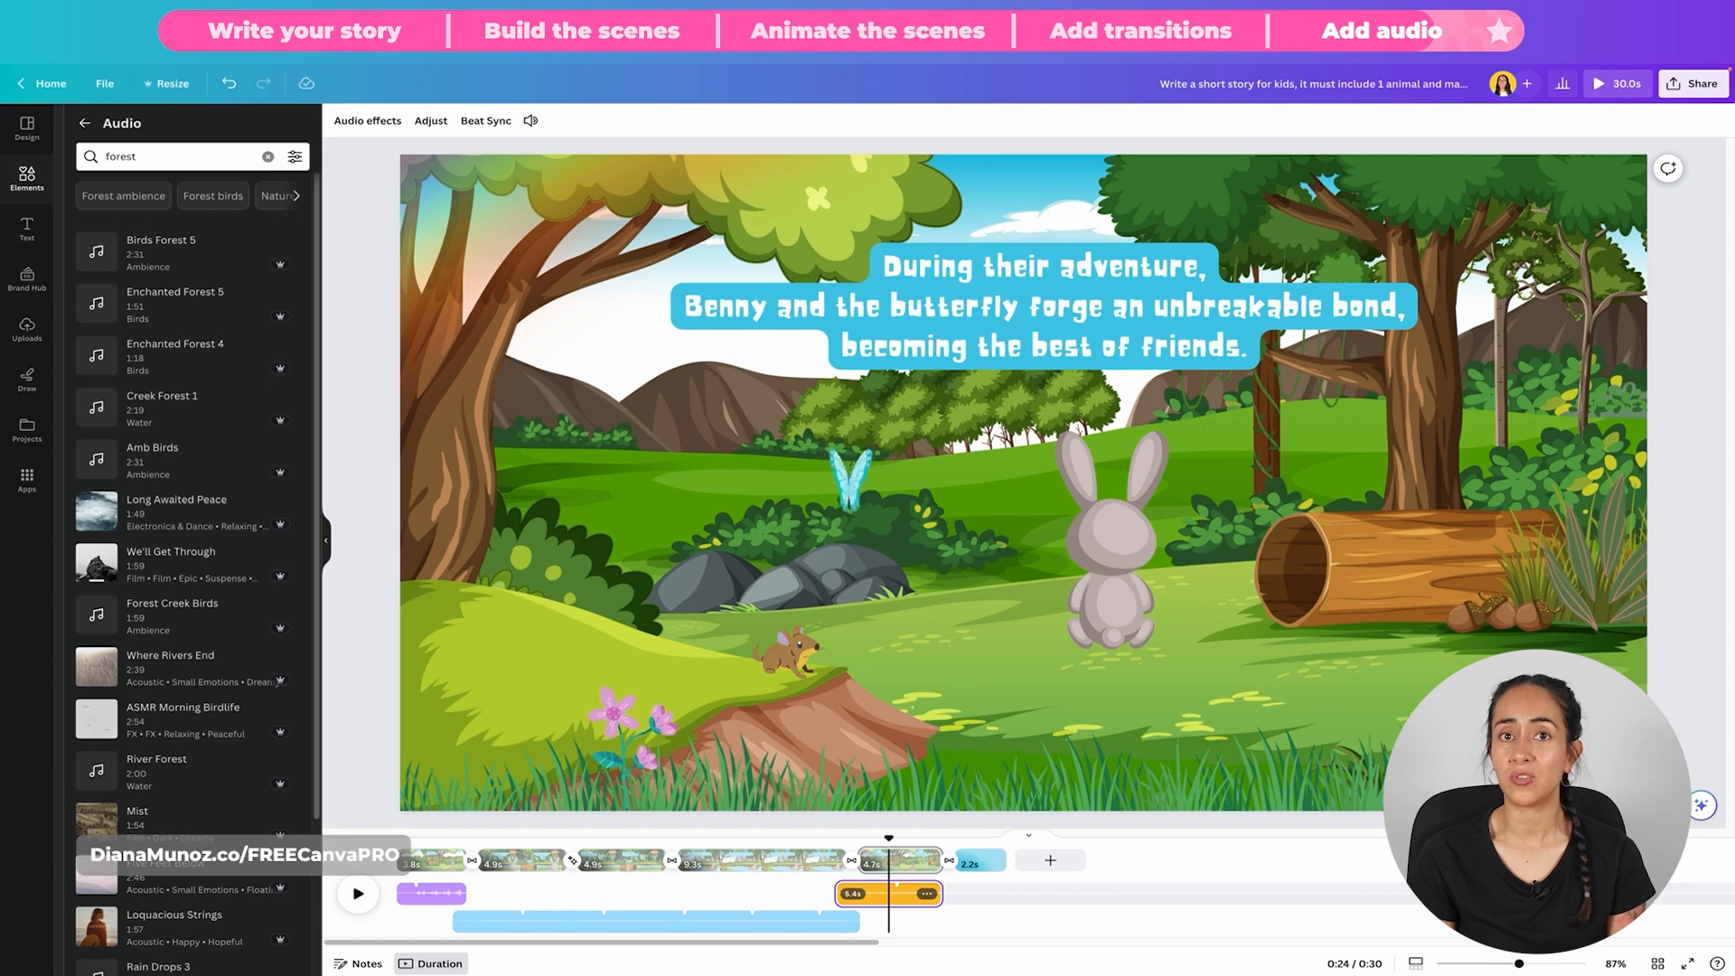
Step: Clear the "forest" audio search and browse the Happy audio category
click(268, 156)
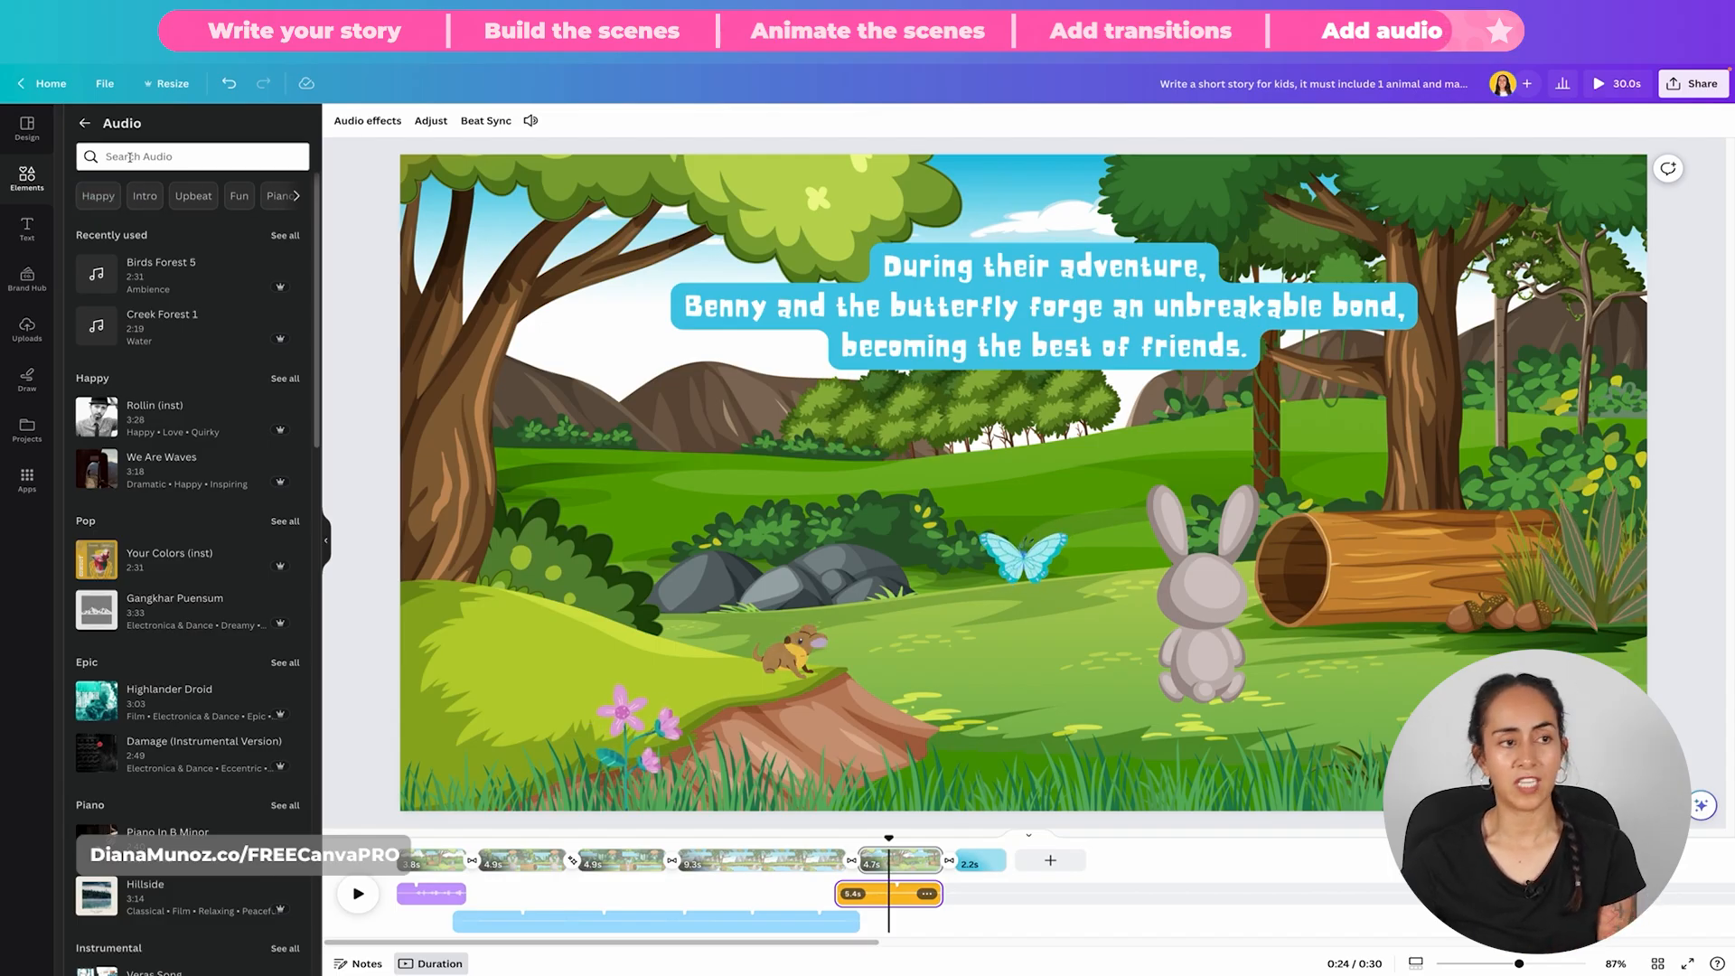
click(100, 196)
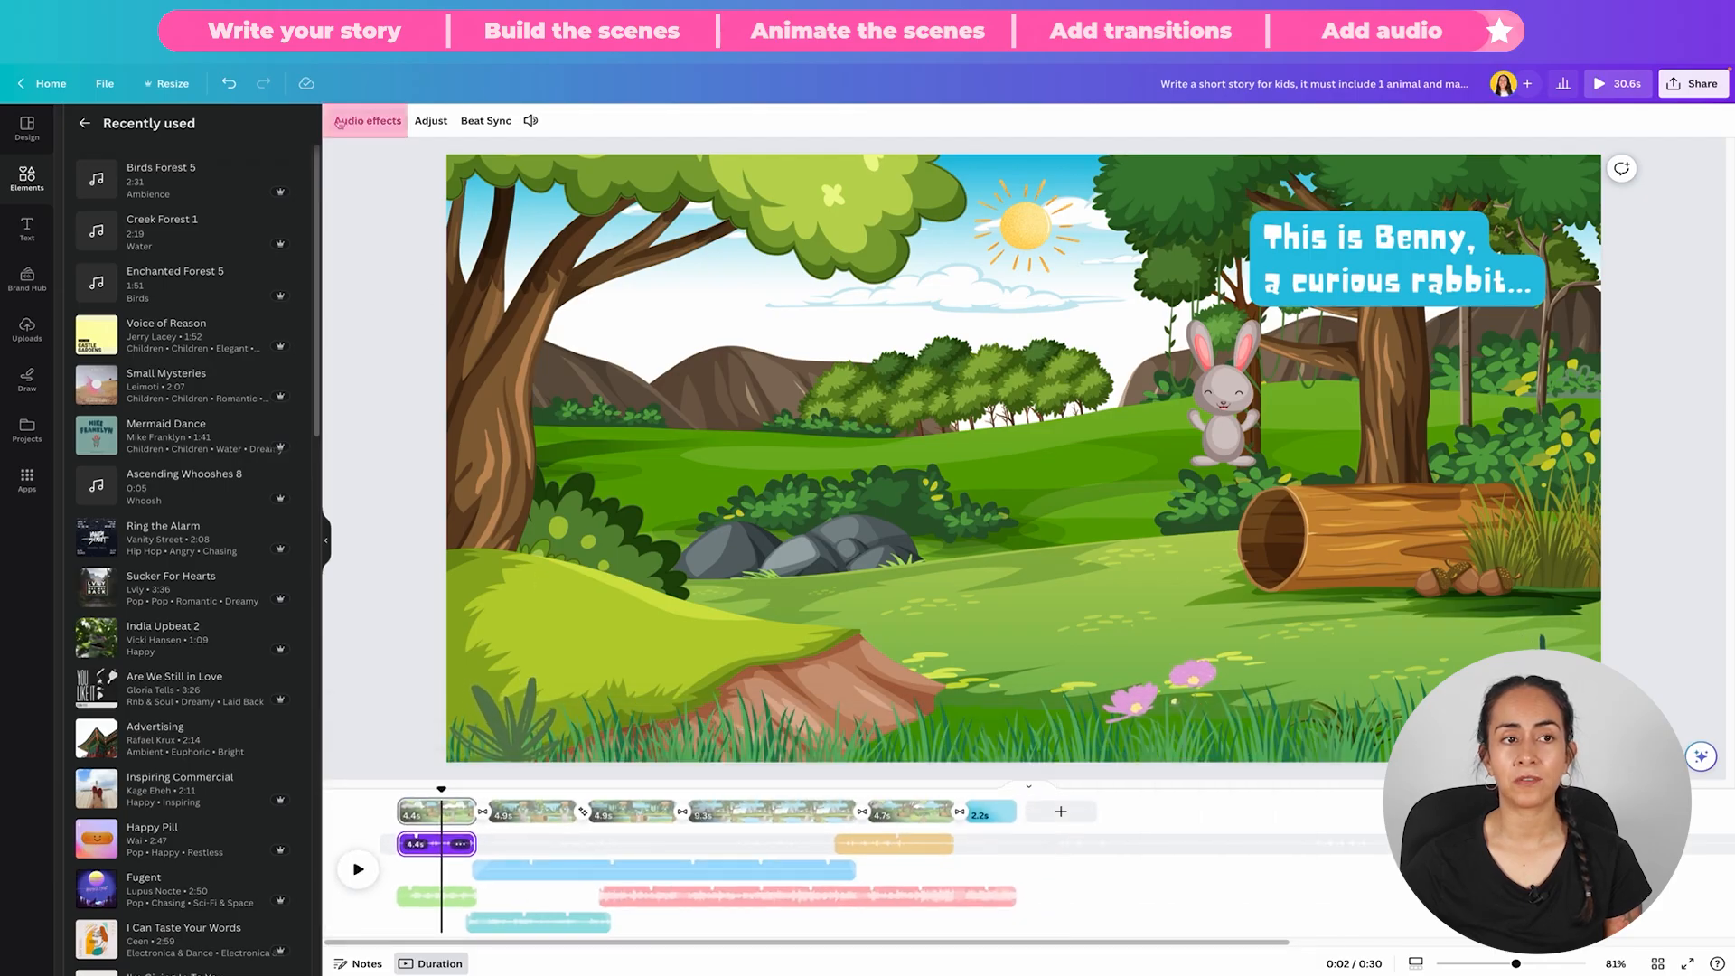
Step: Open the audio effects of the first scene's purple clip and play the story with sound from the first scene into the third
click(366, 121)
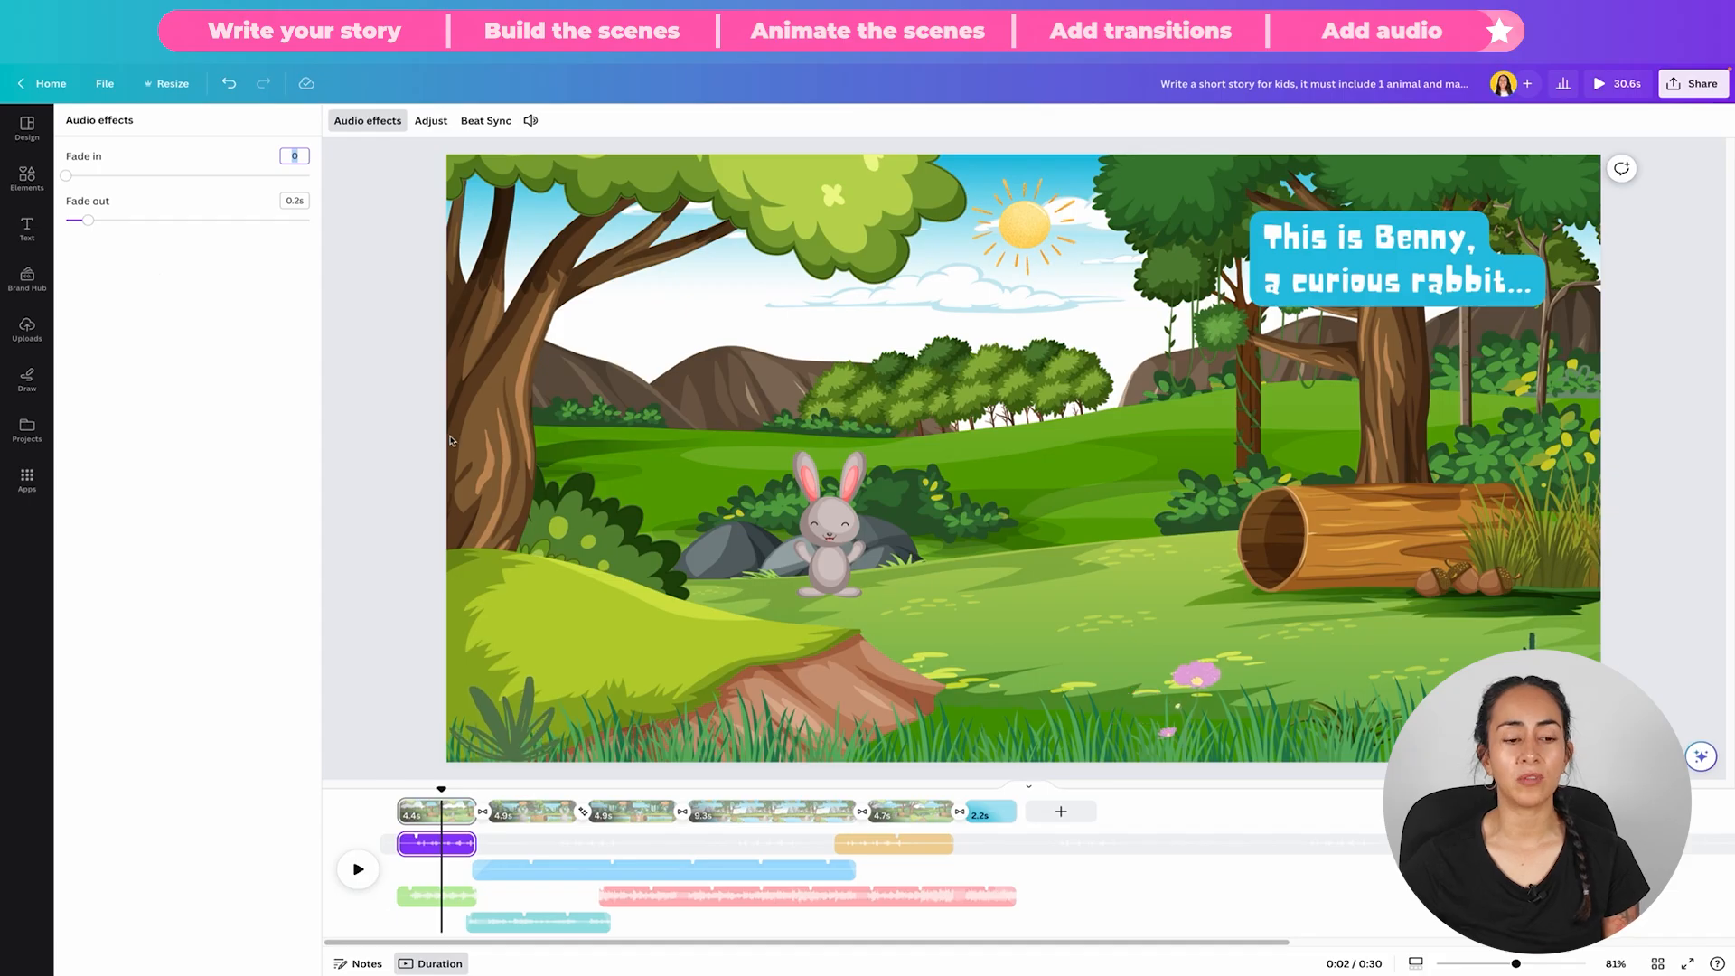
click(455, 796)
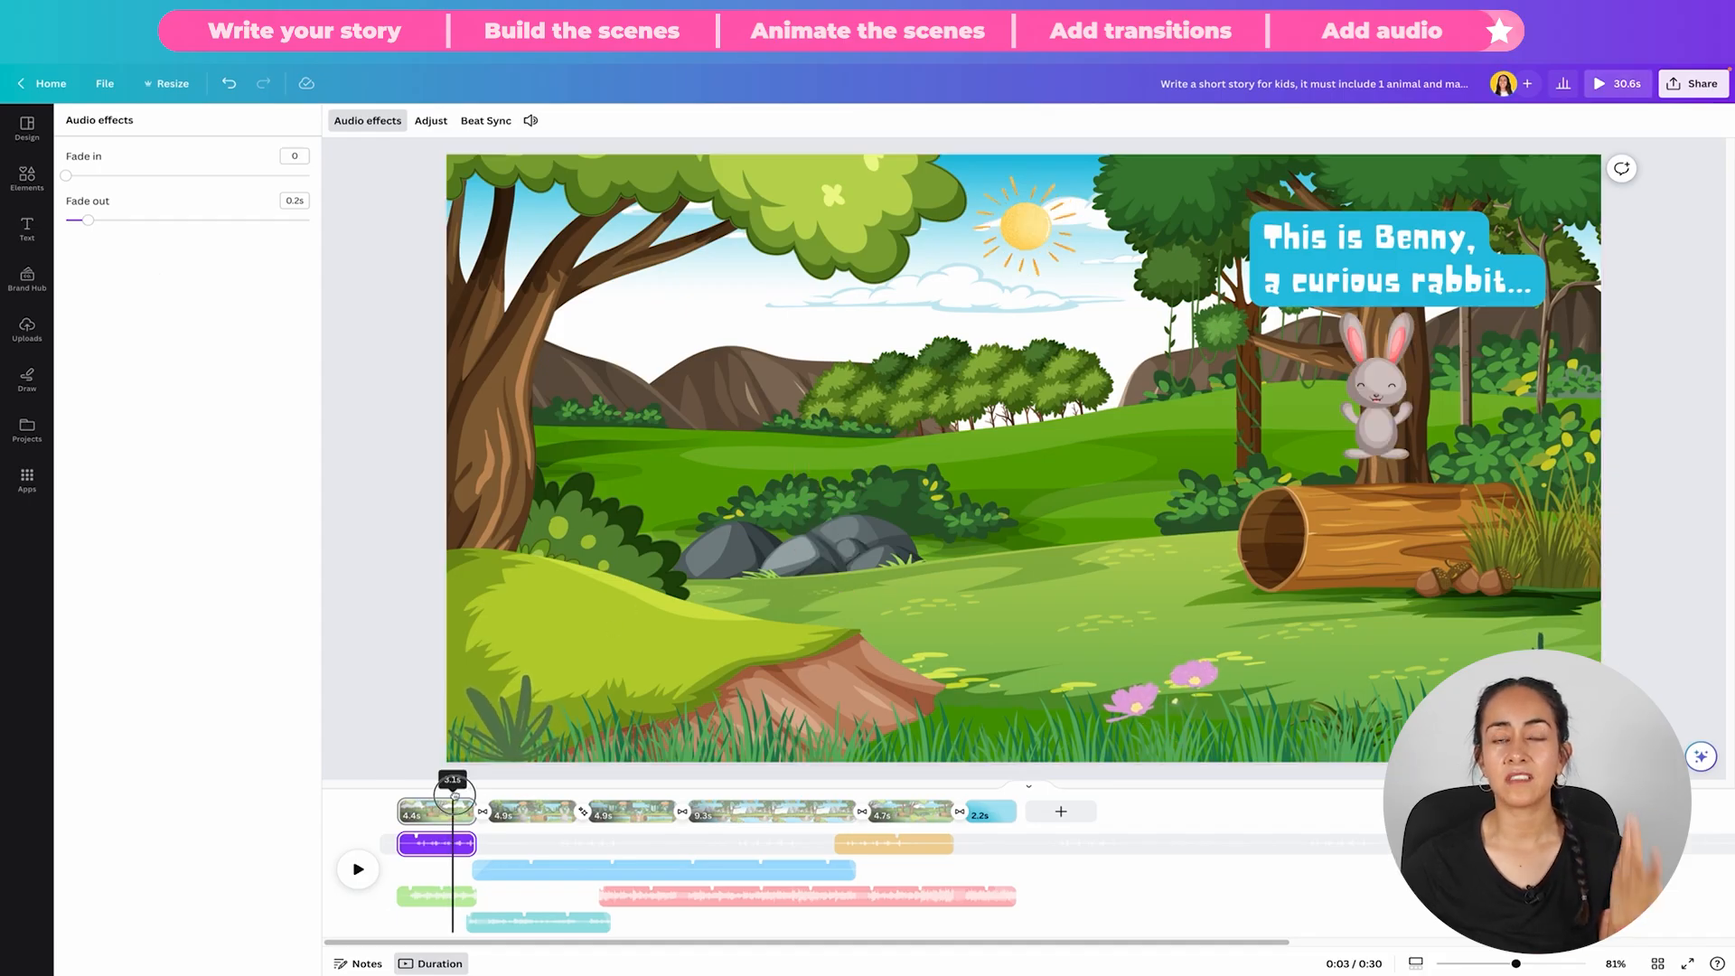
mouse_move(454, 796)
mouse_down()
mouse_move(486, 804)
mouse_move(465, 819)
mouse_move(464, 790)
mouse_move(484, 791)
mouse_move(452, 787)
mouse_up()
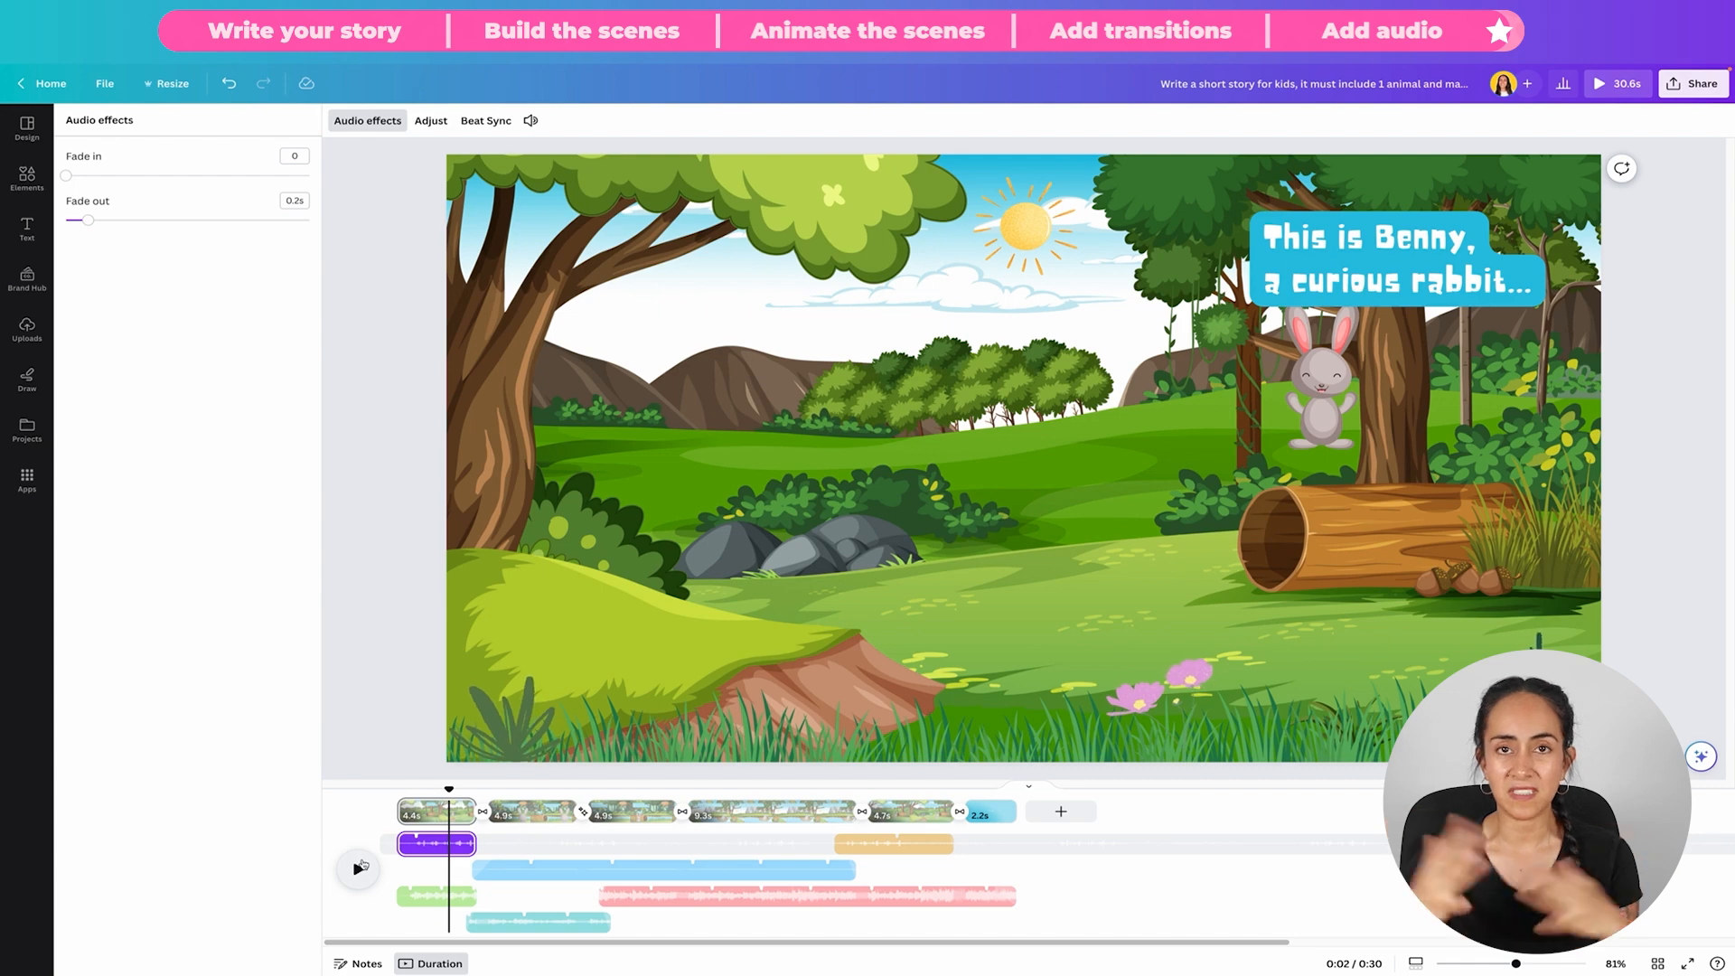
click(359, 868)
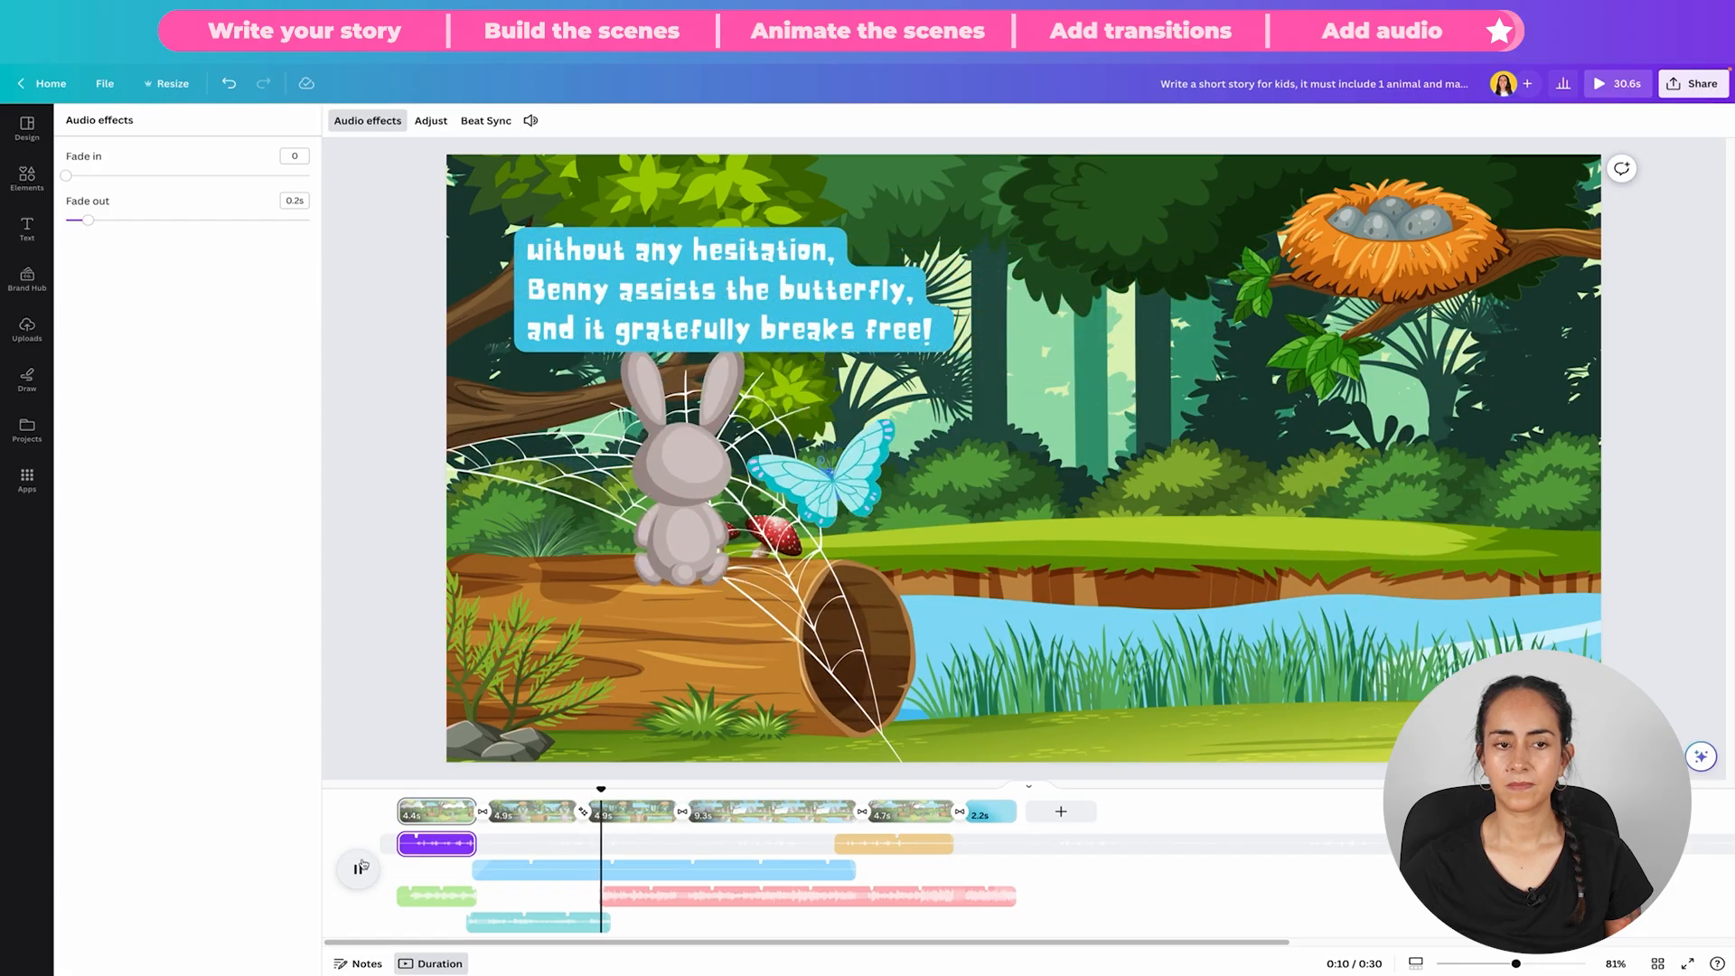
click(363, 864)
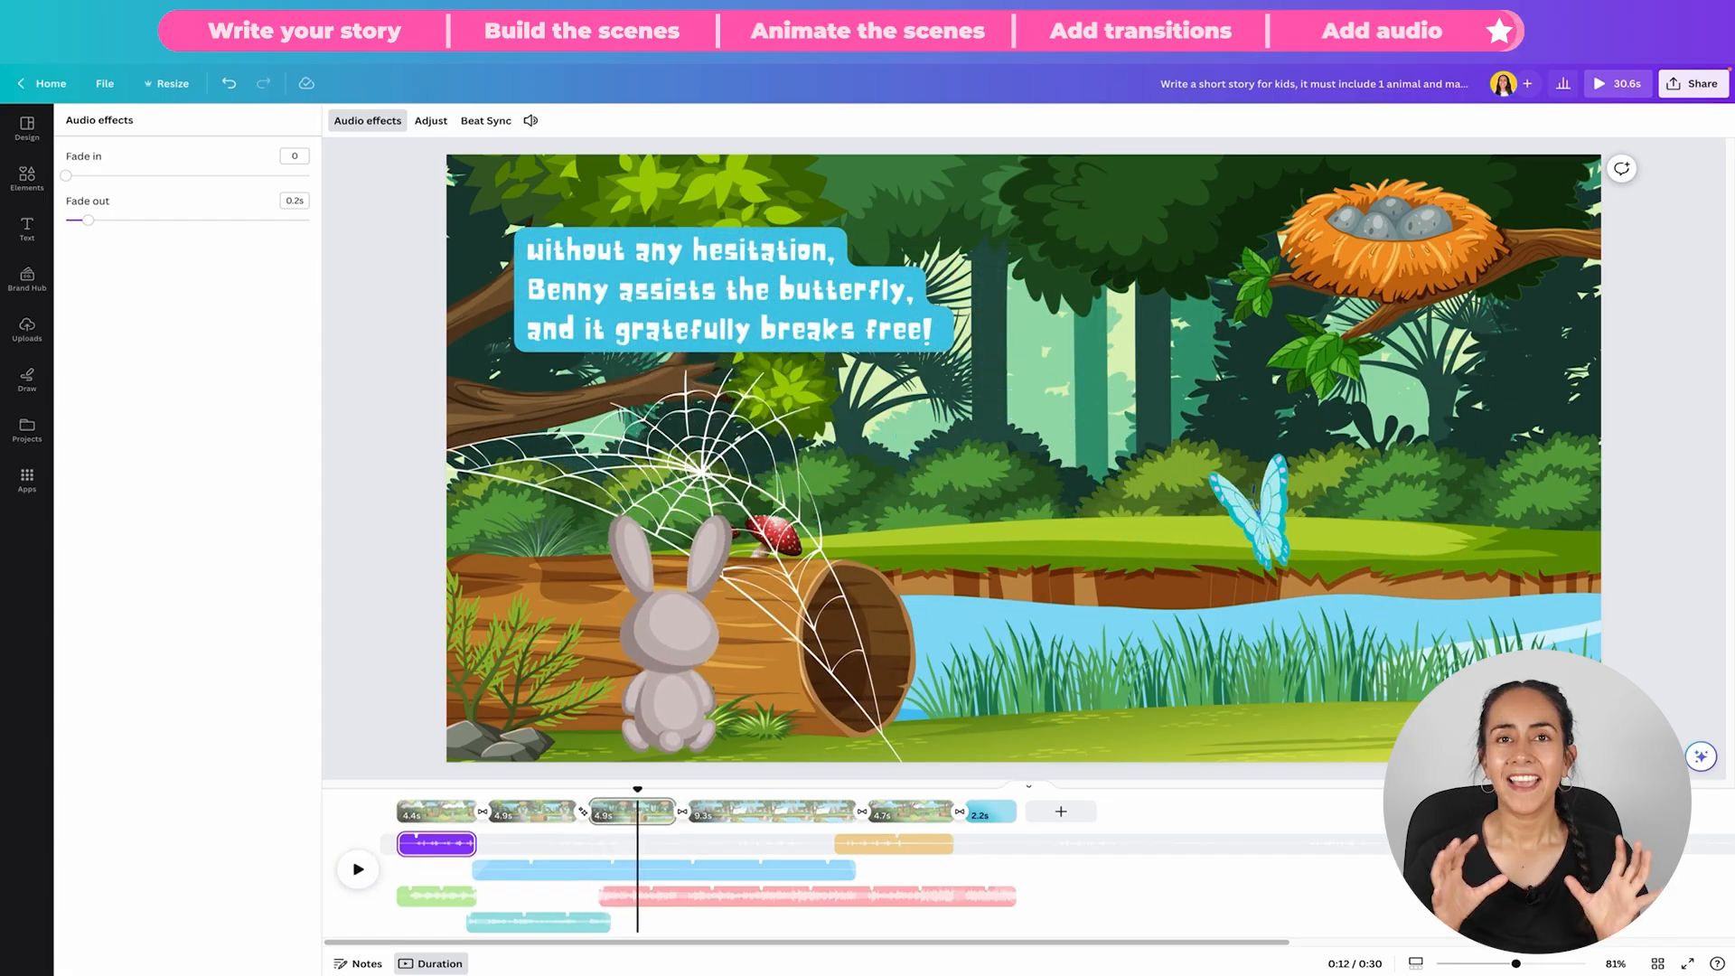